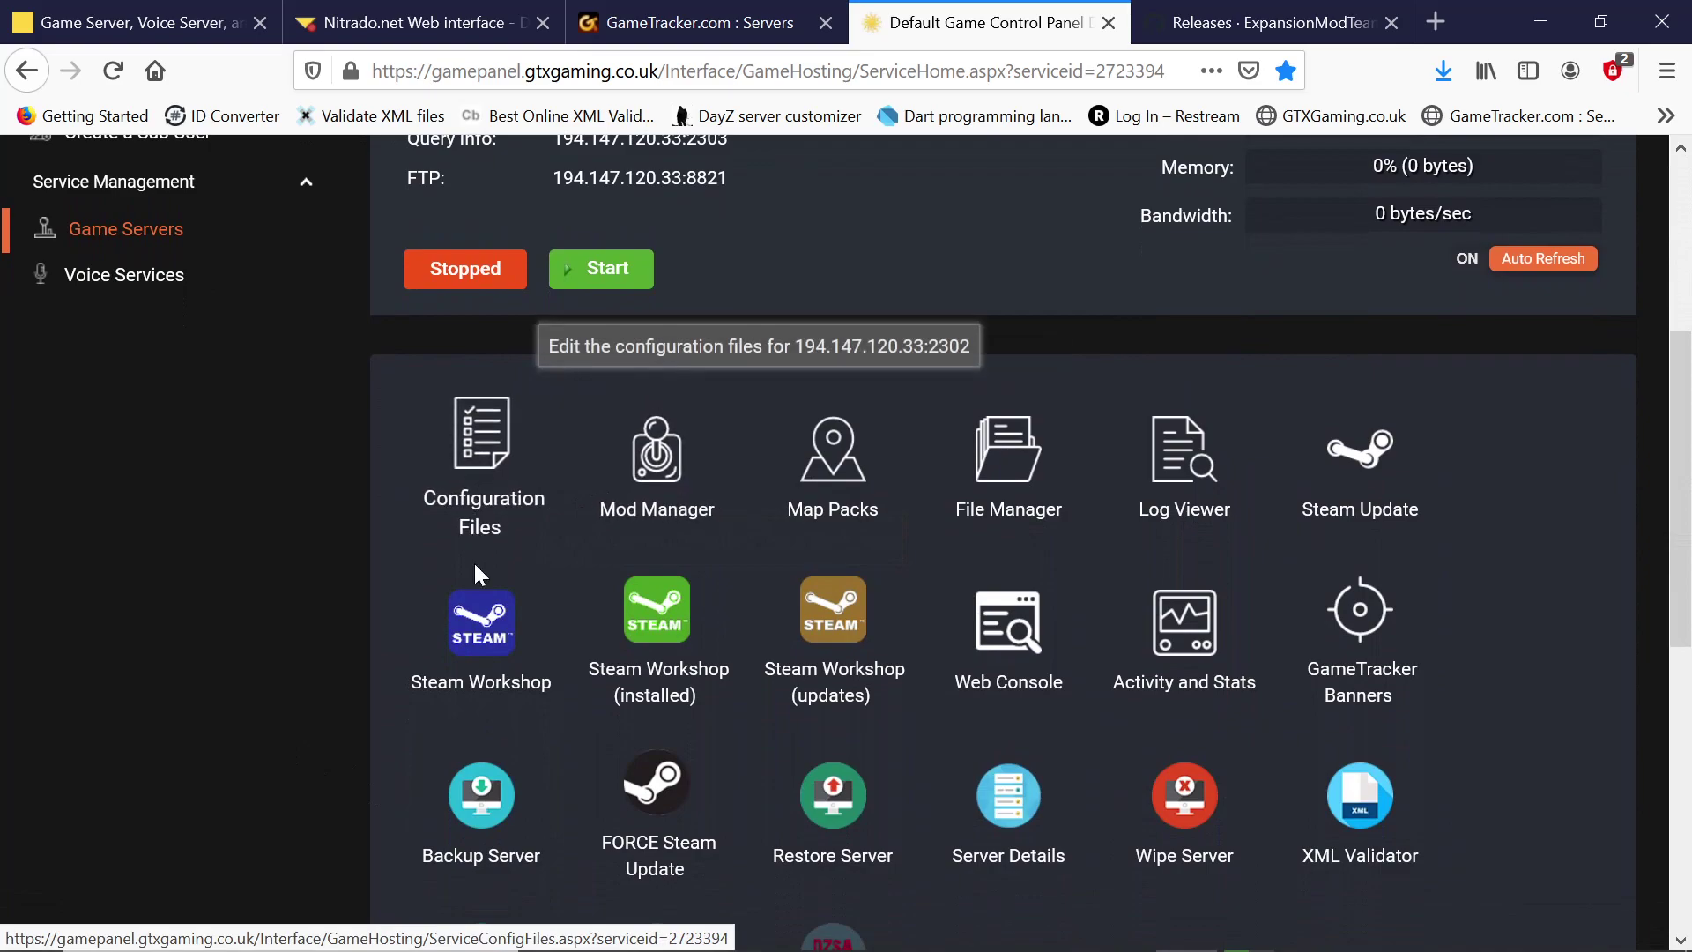
# Step: Sort the server's Steam Workshop catalogue by Most Subscribed and install the CF mod
pyautogui.click(476, 652)
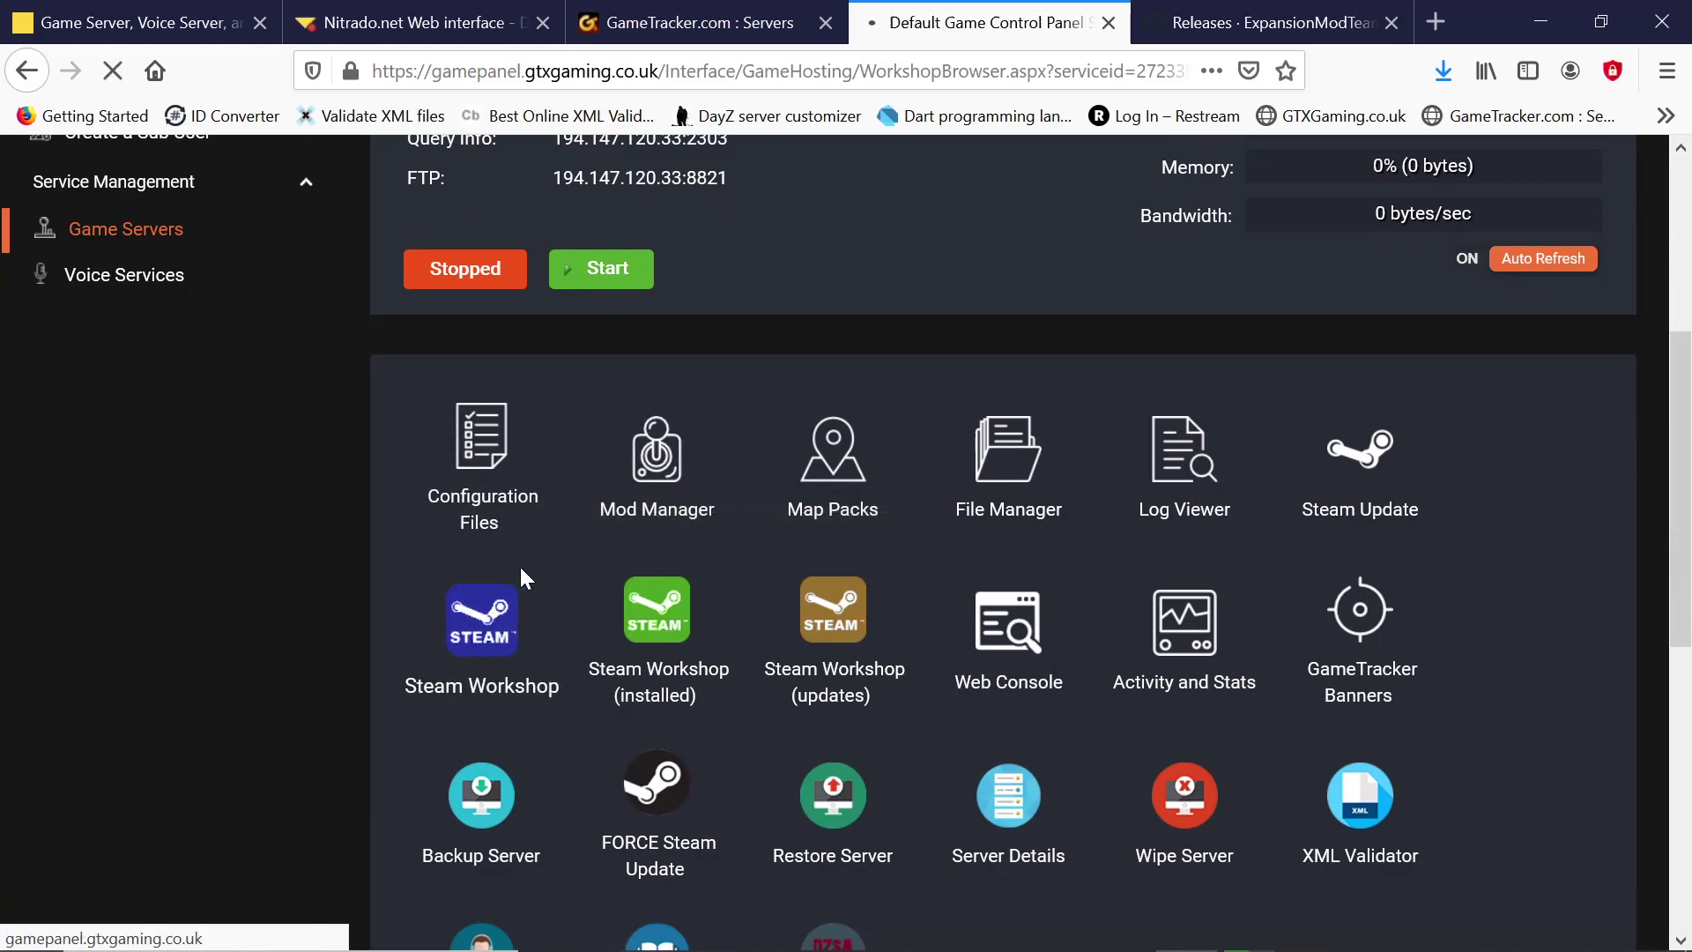
pyautogui.scroll(-5, 851, 579)
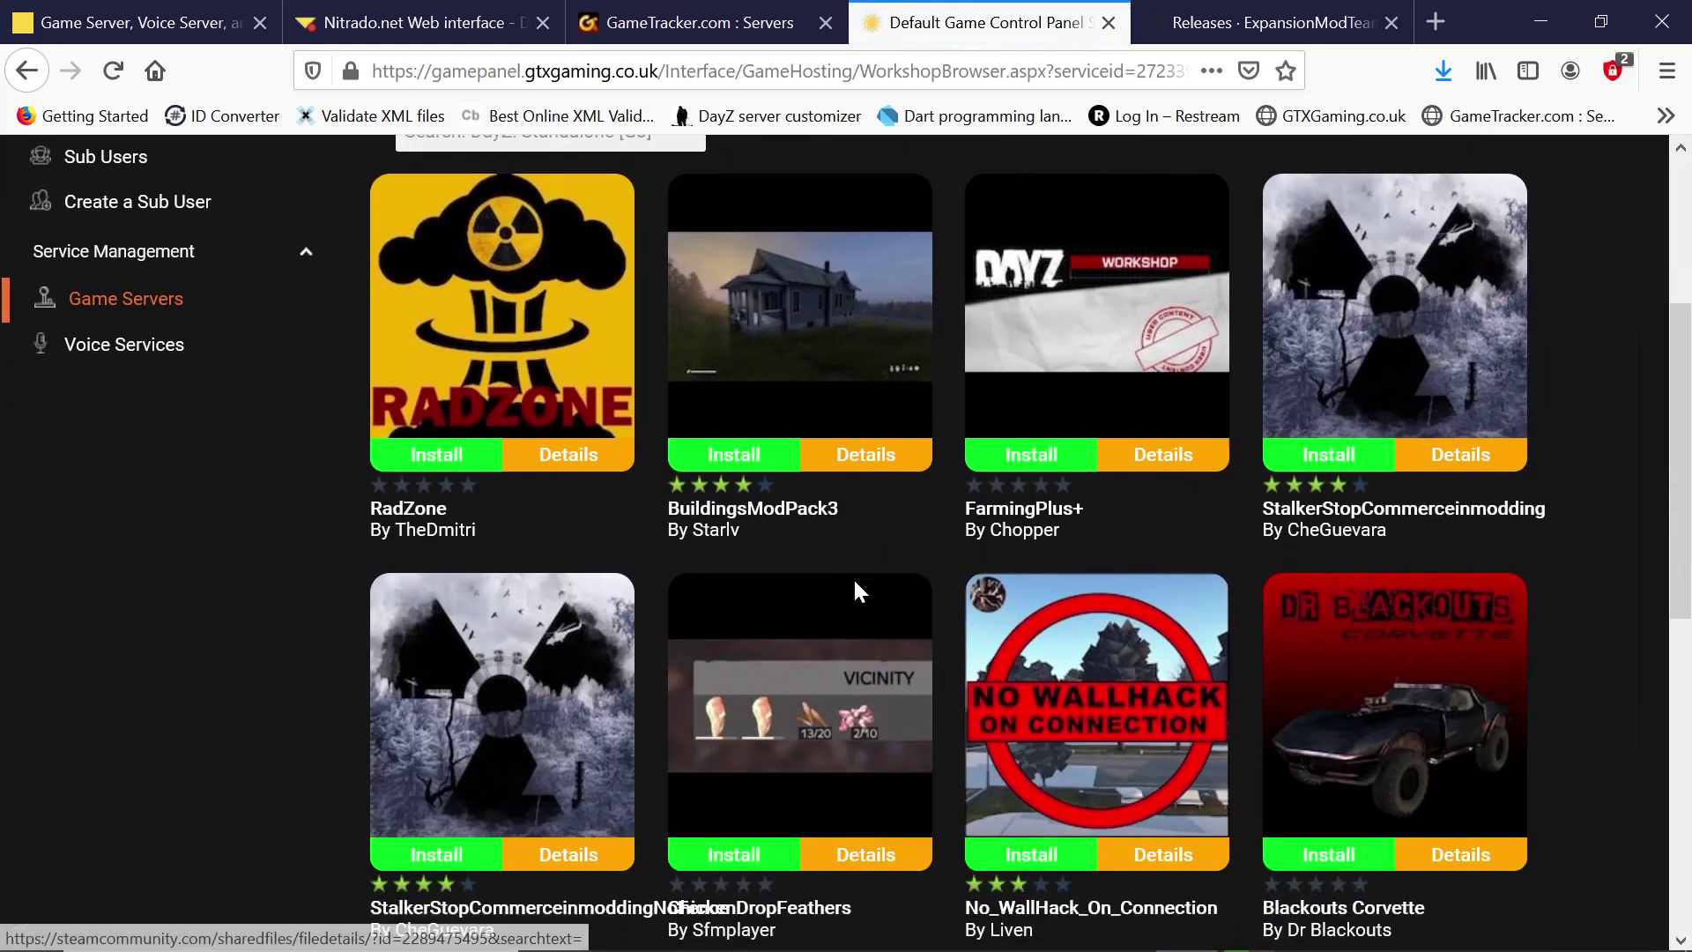
pyautogui.scroll(5, 854, 580)
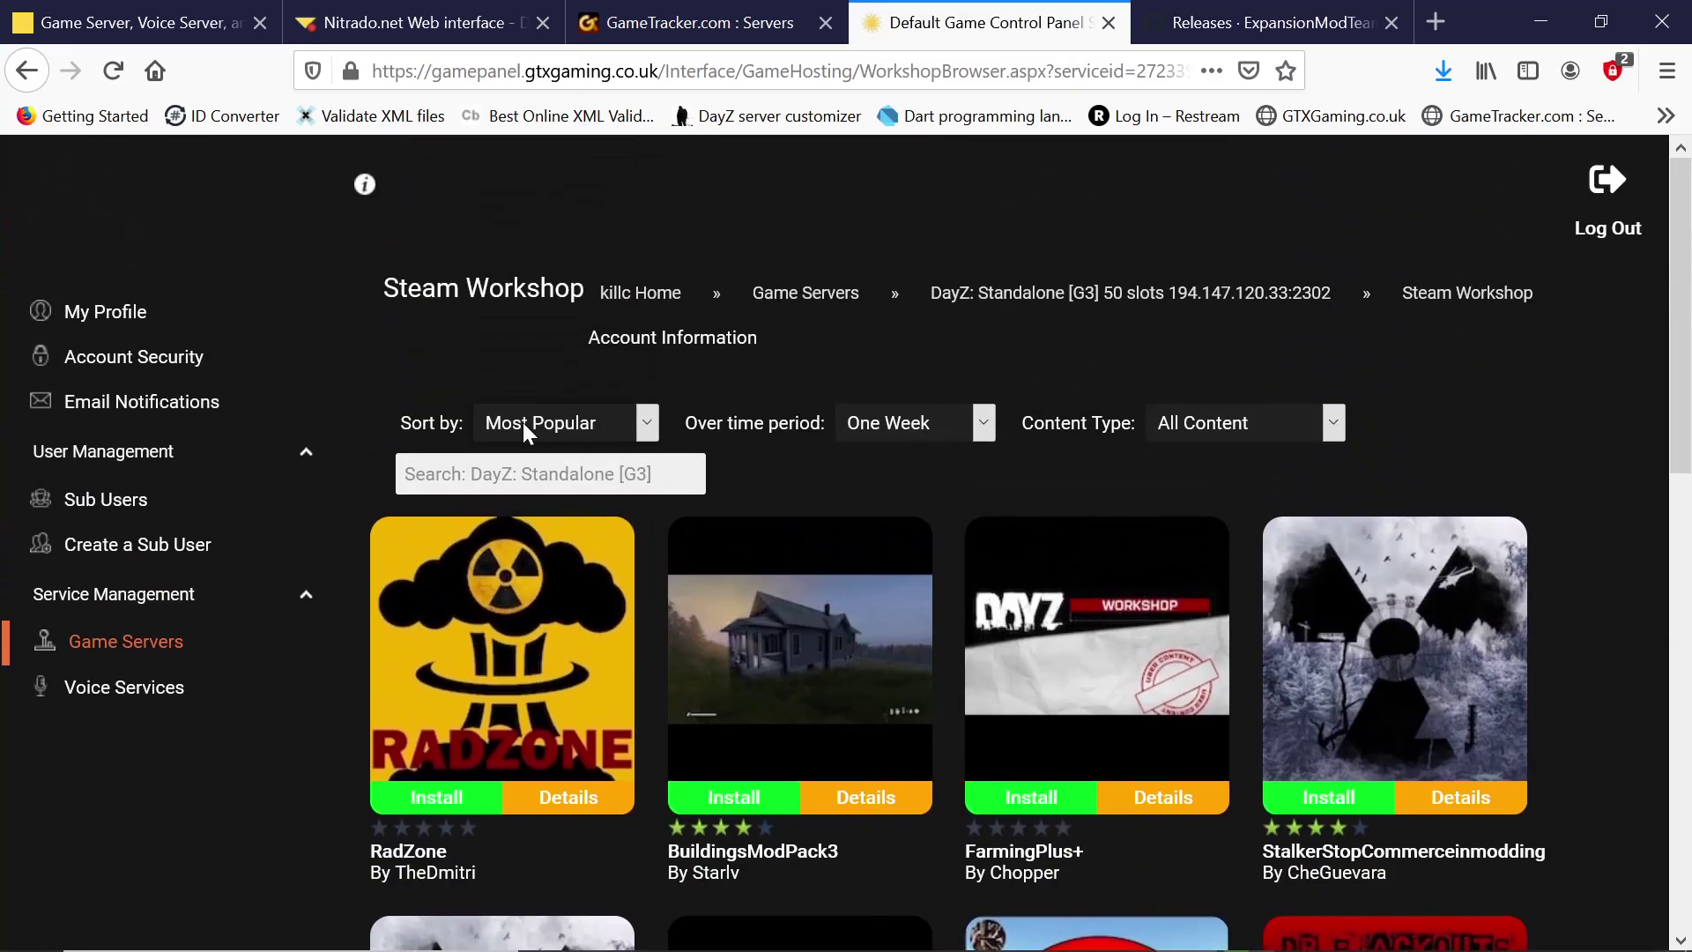
pyautogui.click(587, 423)
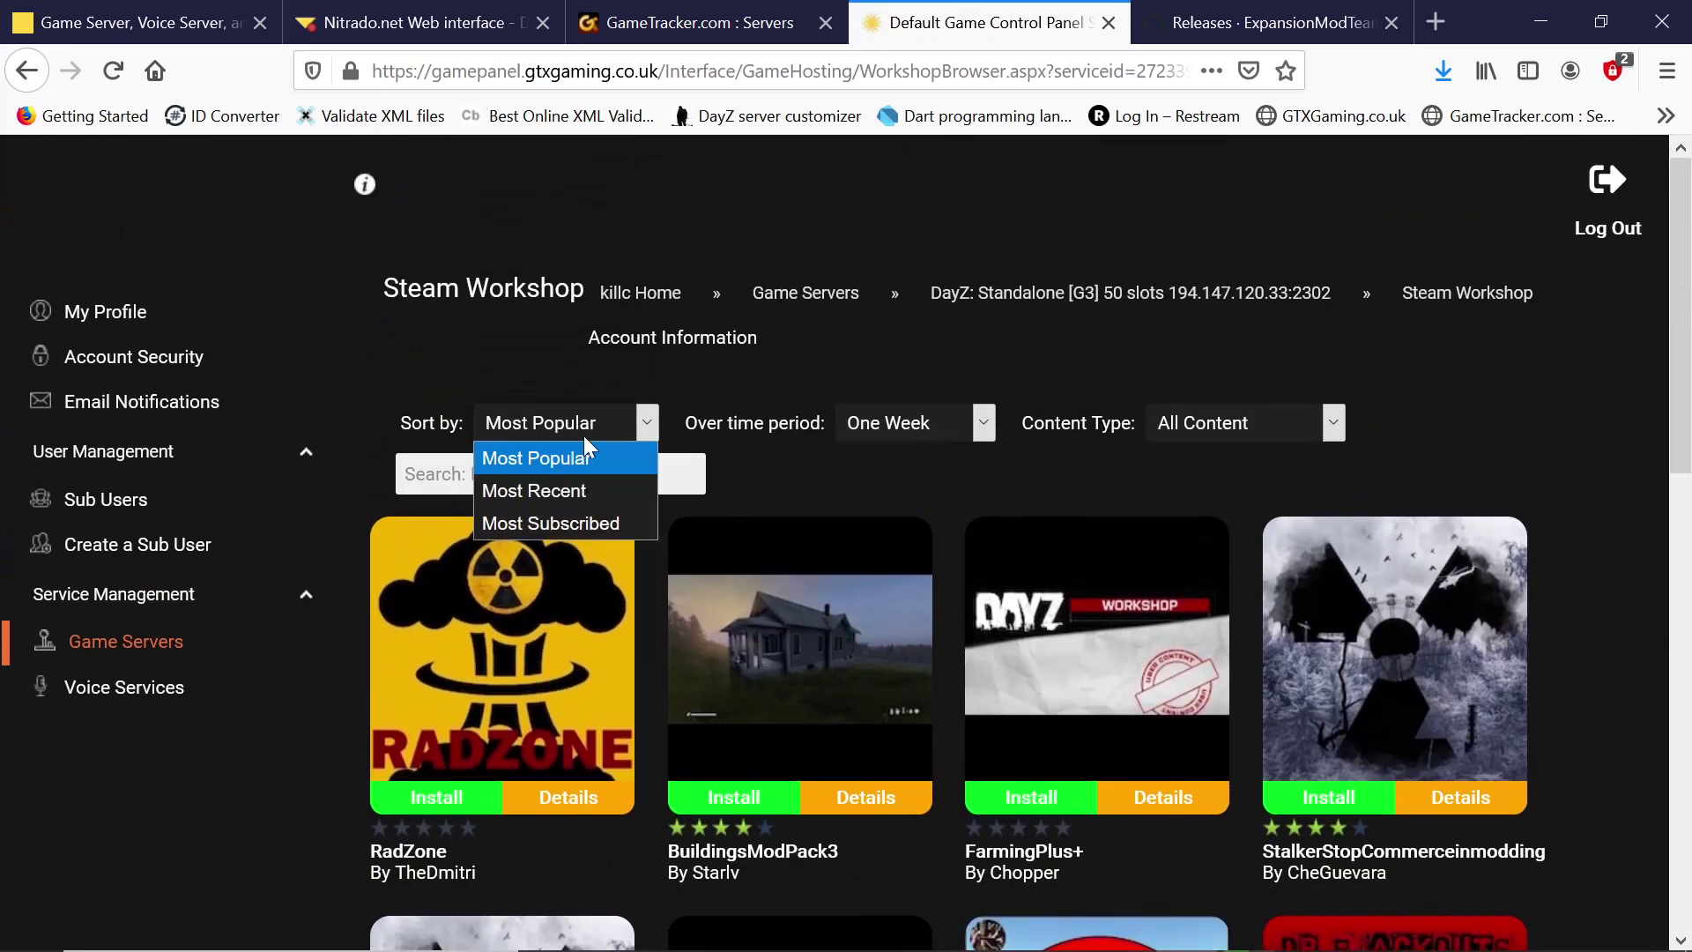
pyautogui.click(578, 524)
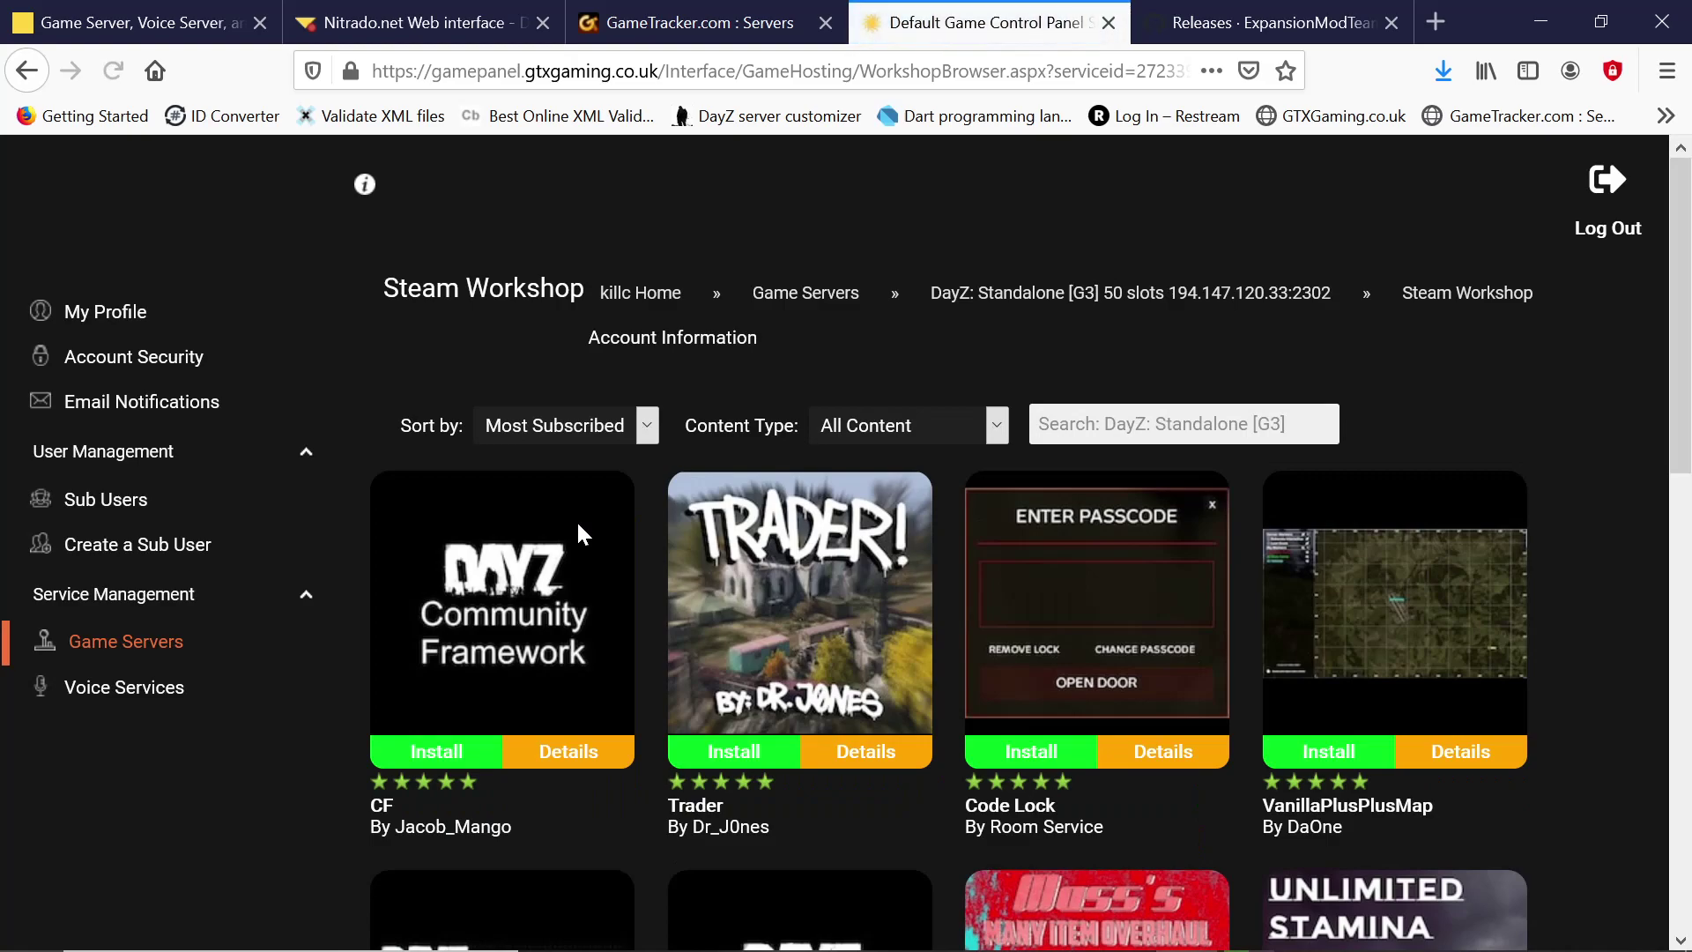
pyautogui.click(446, 760)
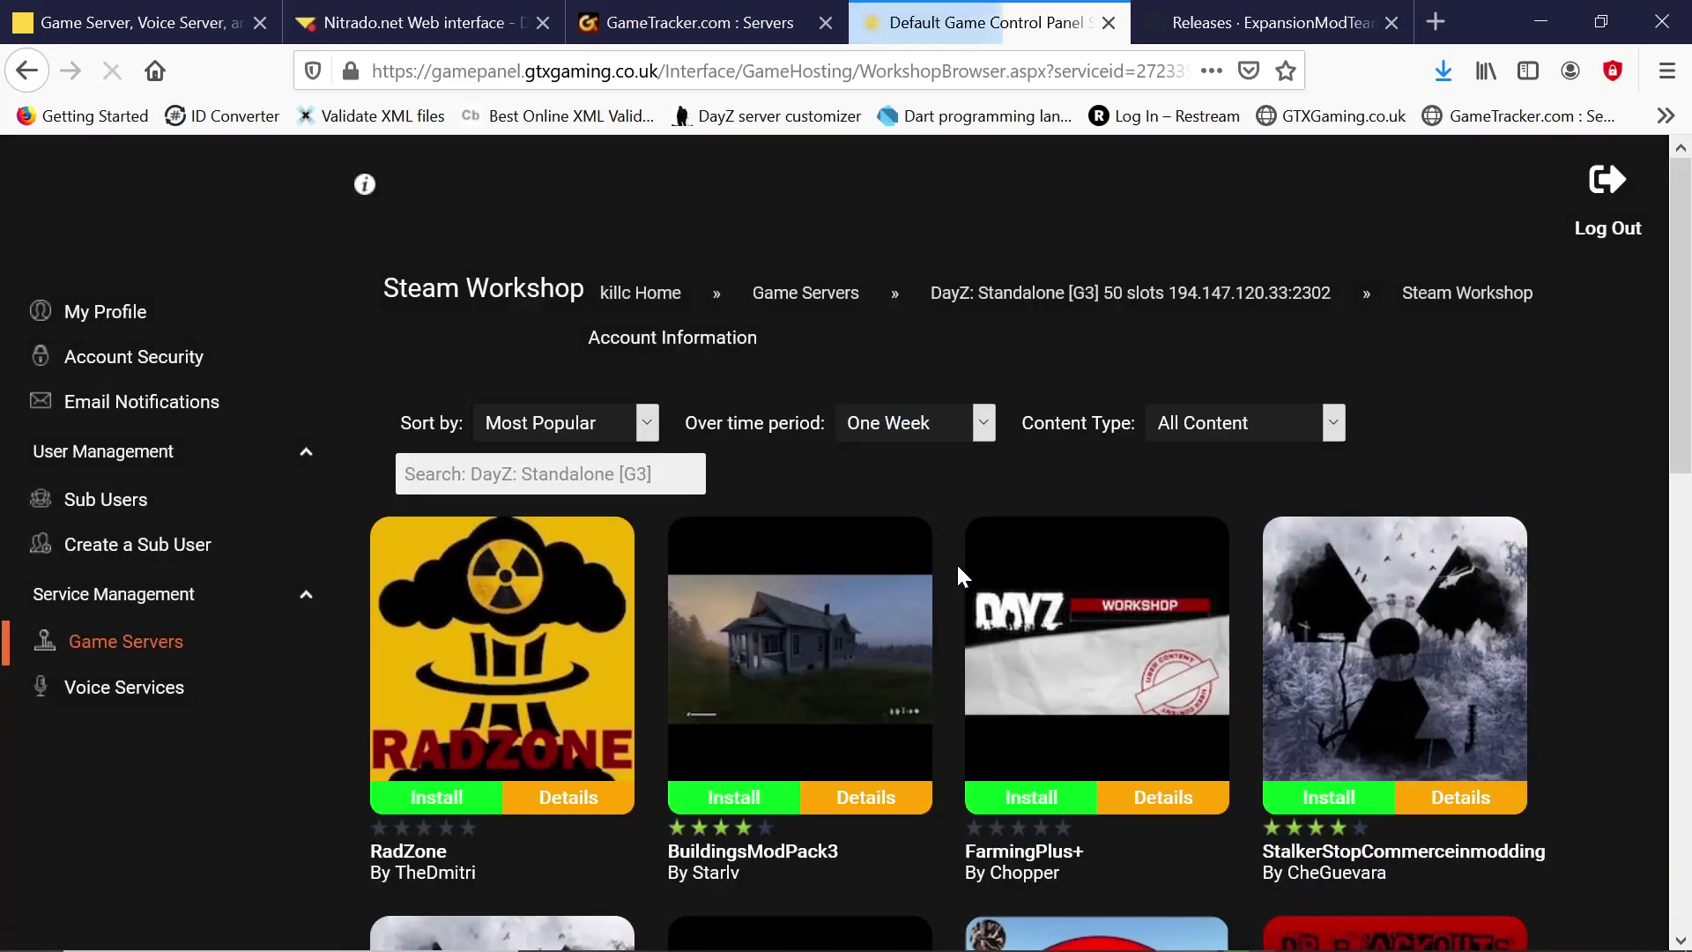
# Step: Sort the workshop catalogue by Most Subscribed again and install the Community-Online-Tools mod
pyautogui.scroll(-1, 590, 560)
pyautogui.scroll(-6, 589, 559)
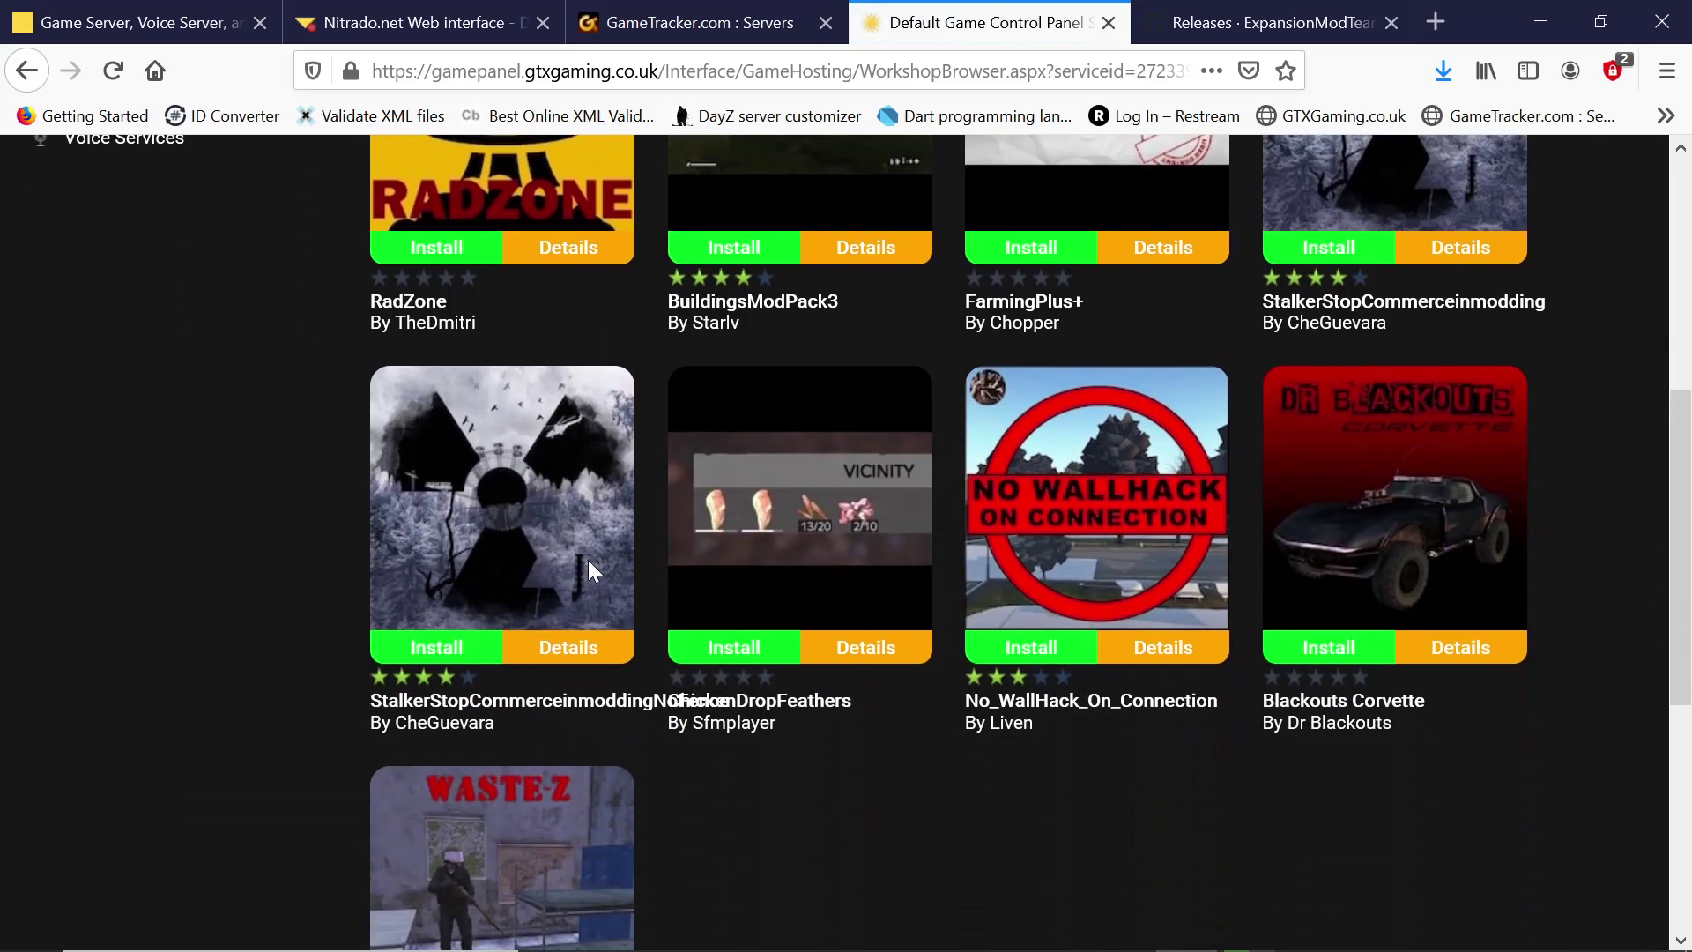
pyautogui.scroll(7, 586, 558)
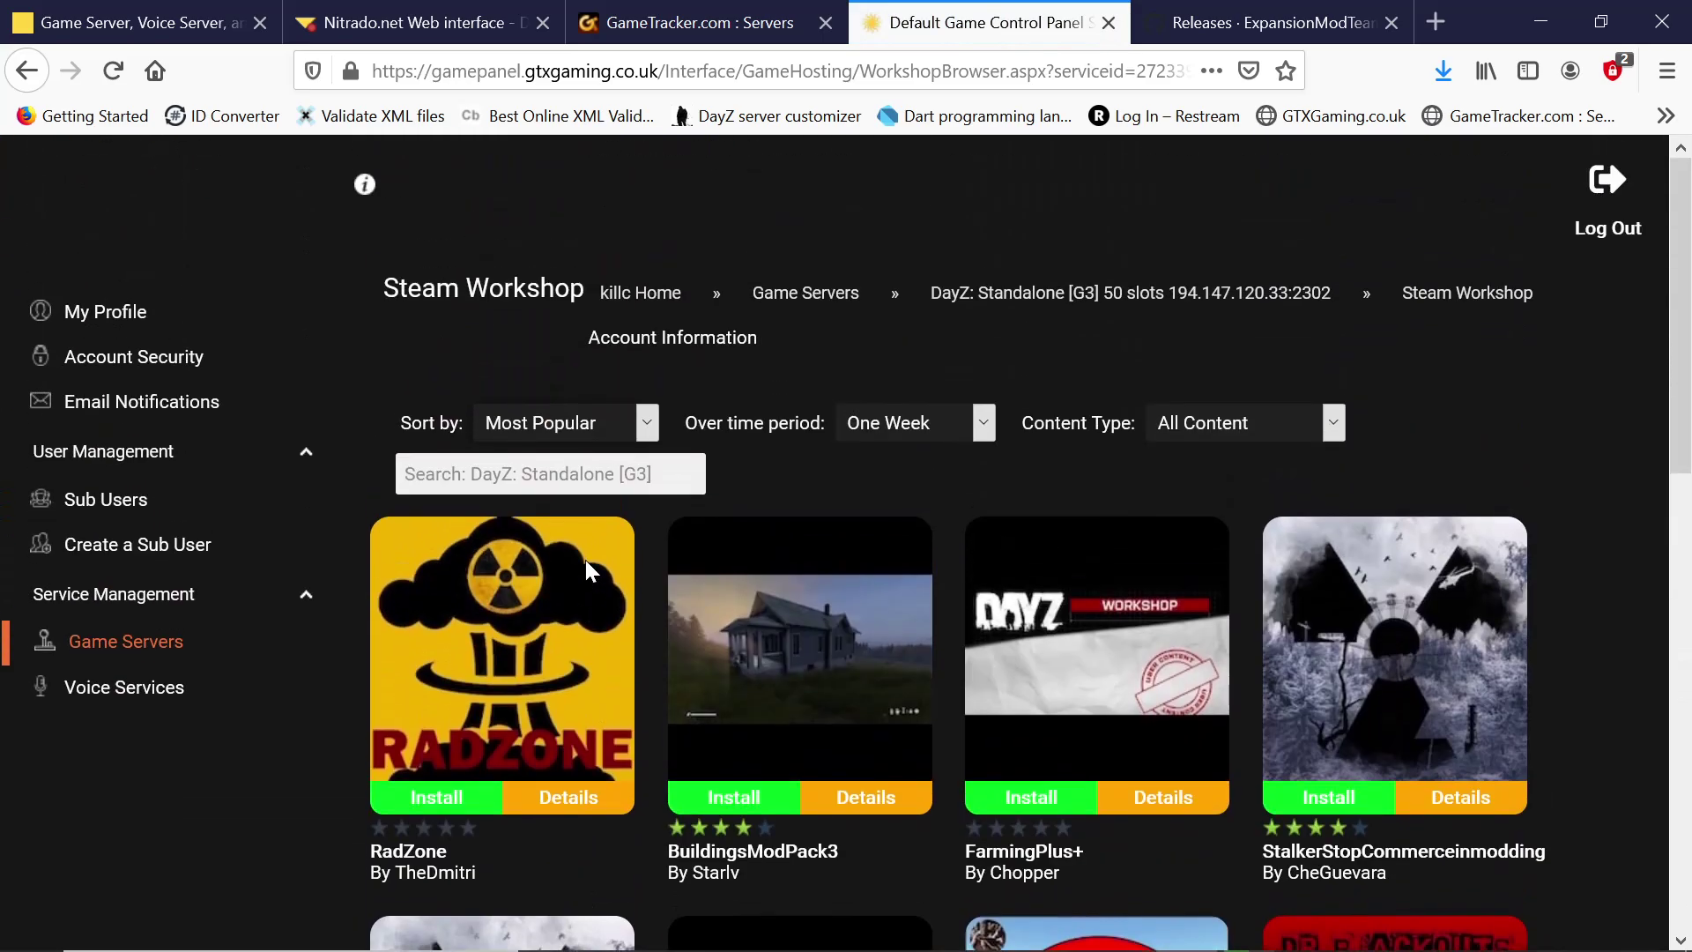
pyautogui.click(644, 426)
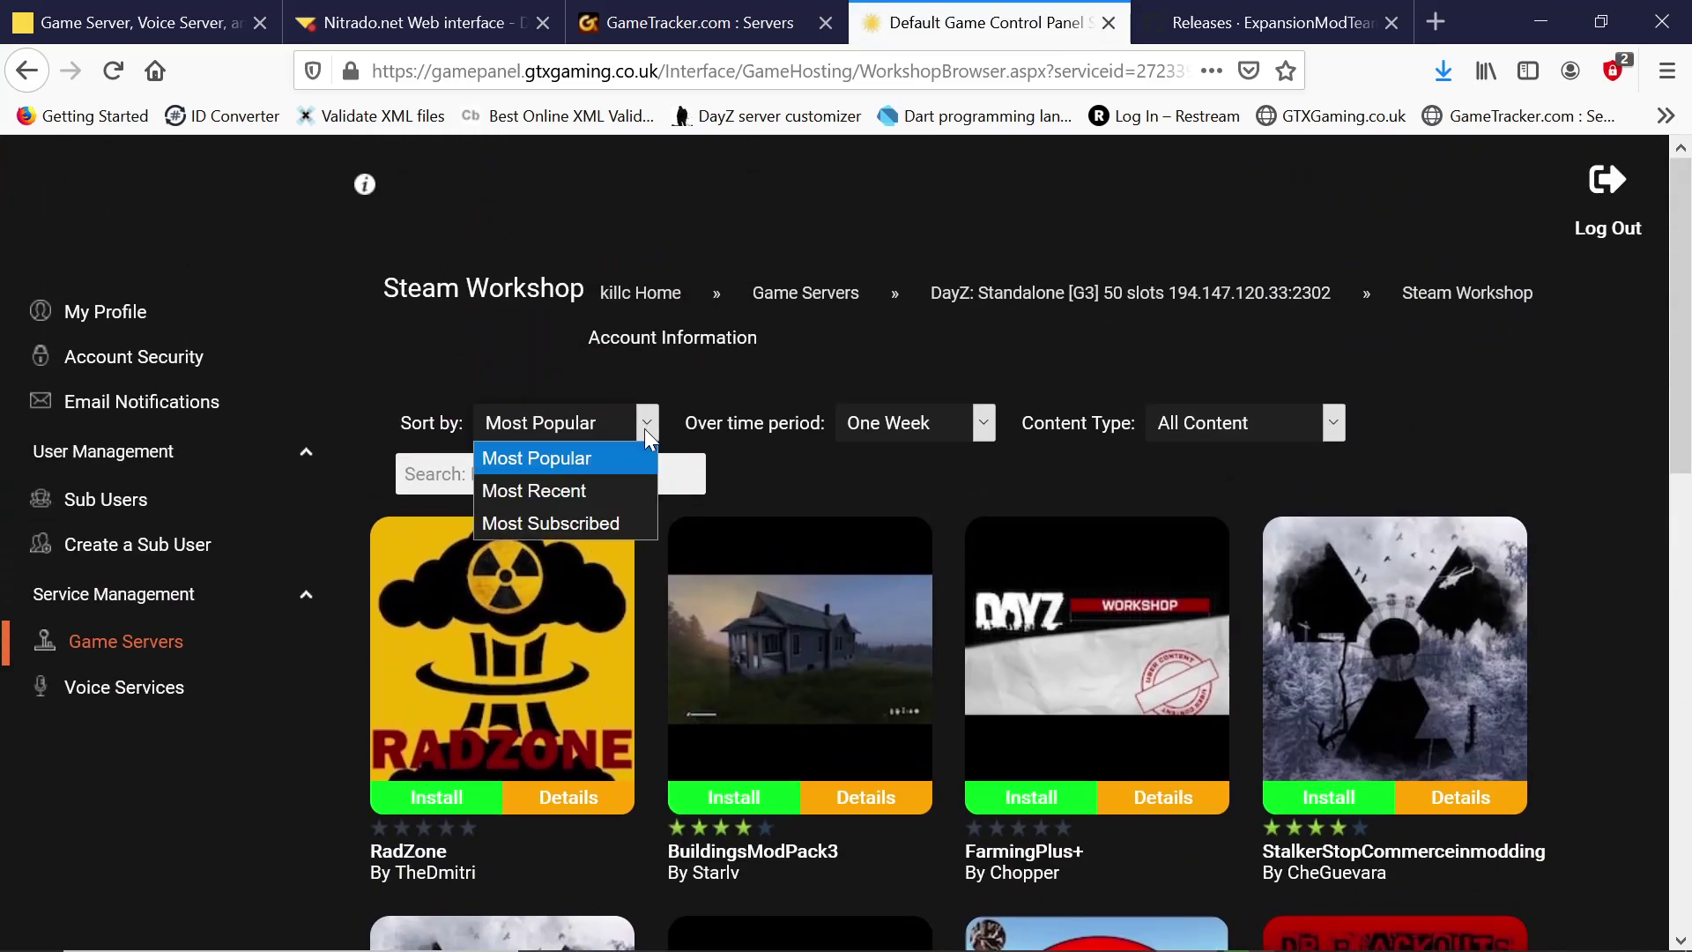
pyautogui.click(611, 522)
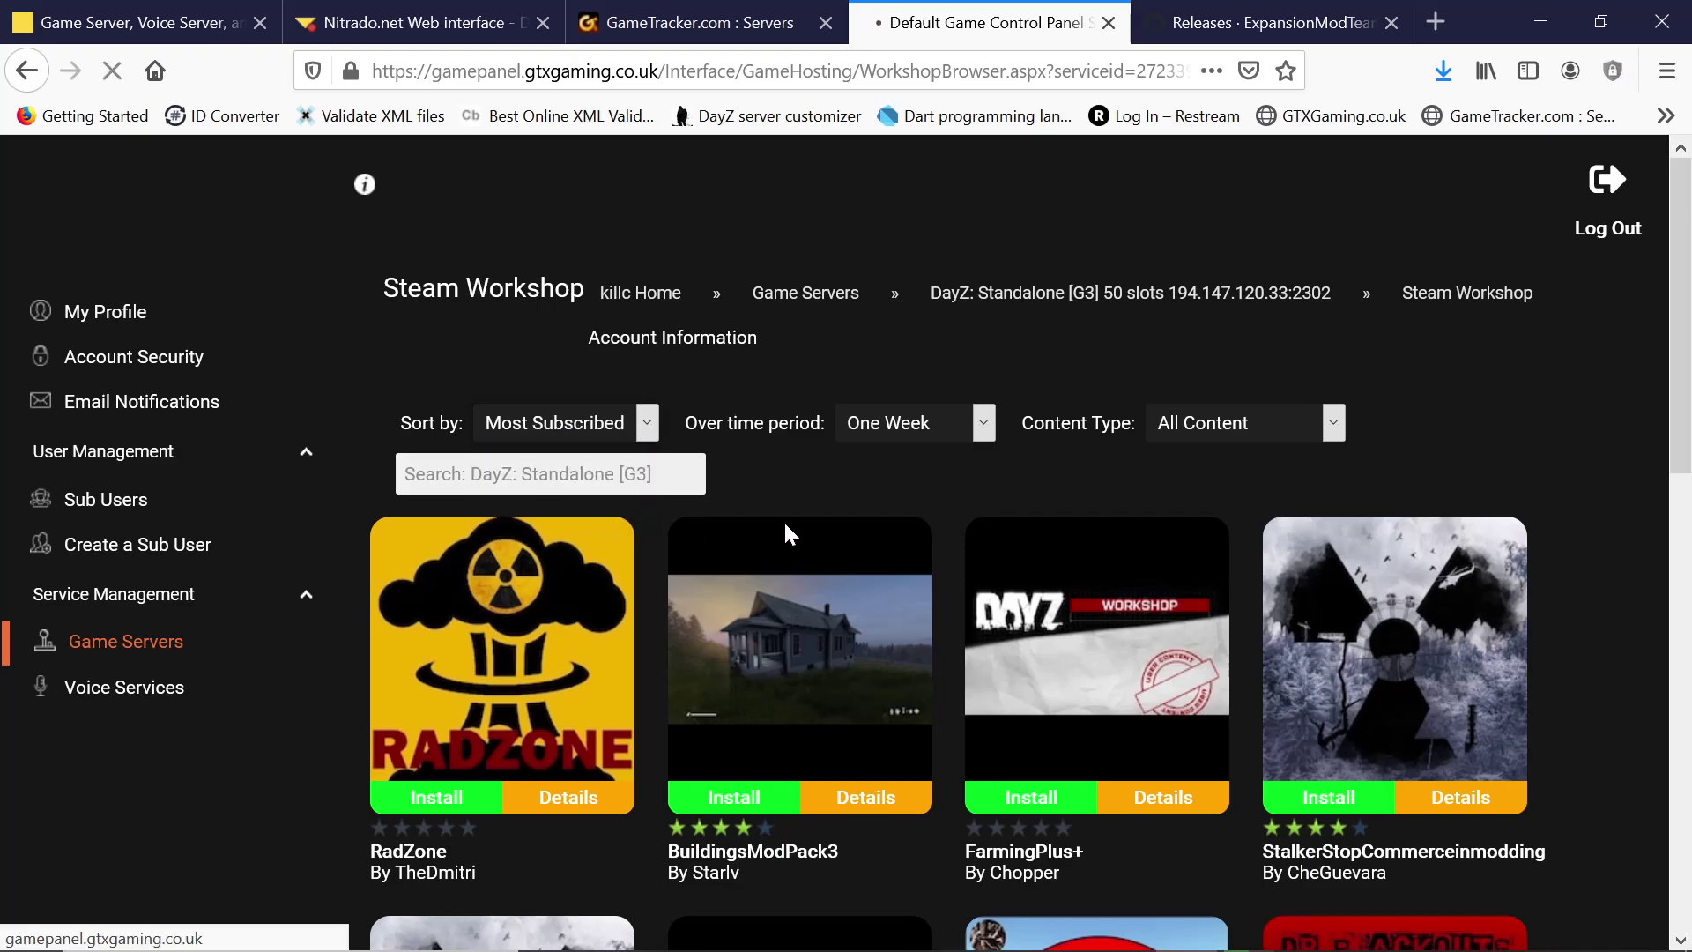
pyautogui.scroll(-3, 800, 522)
pyautogui.scroll(-2, 805, 524)
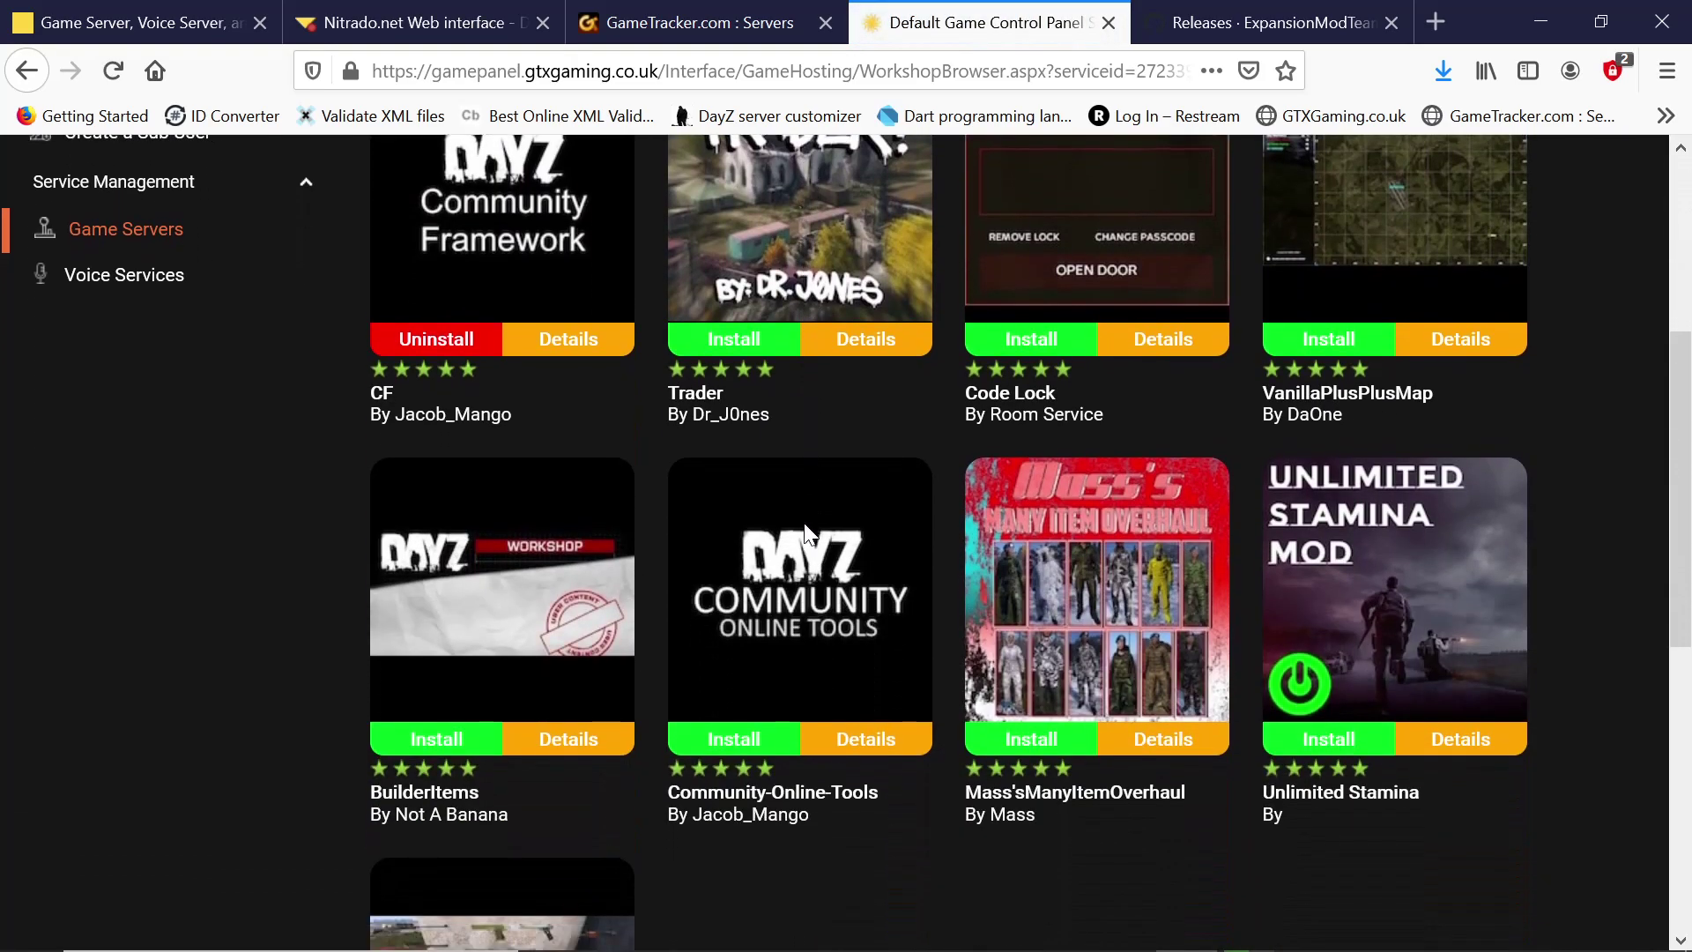
pyautogui.click(726, 743)
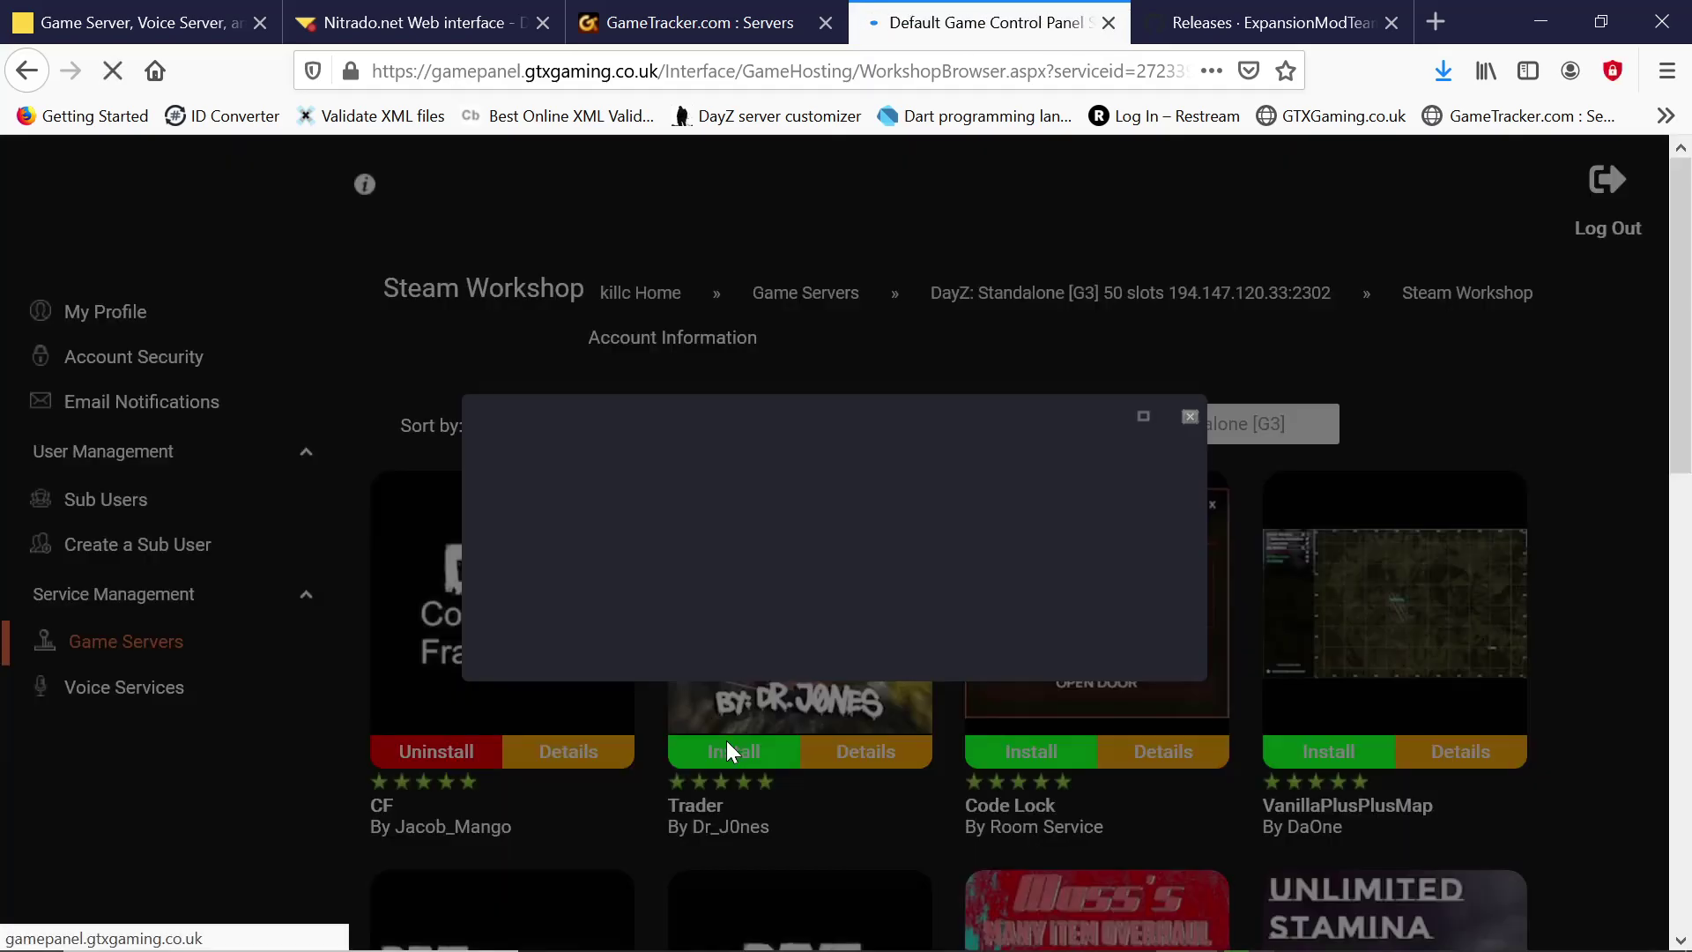
pyautogui.scroll(4, 1154, 599)
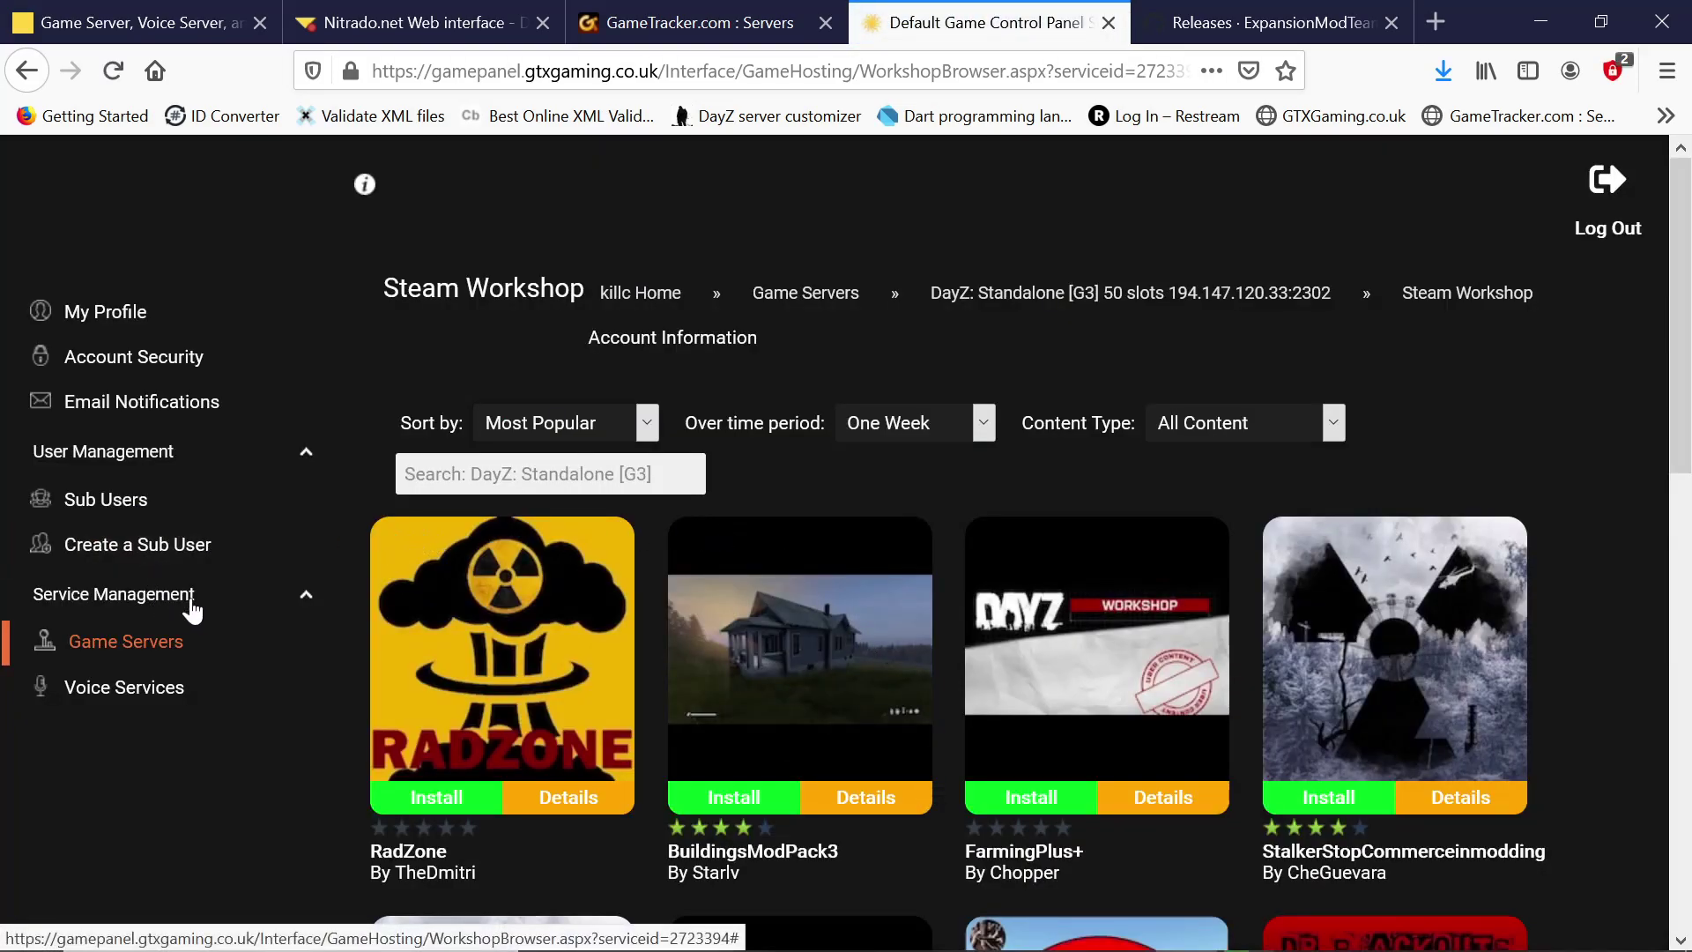
# Step: Look through the game server's root directory in the File Manager for the mod folders and Workshop.mods, and close it
pyautogui.click(163, 647)
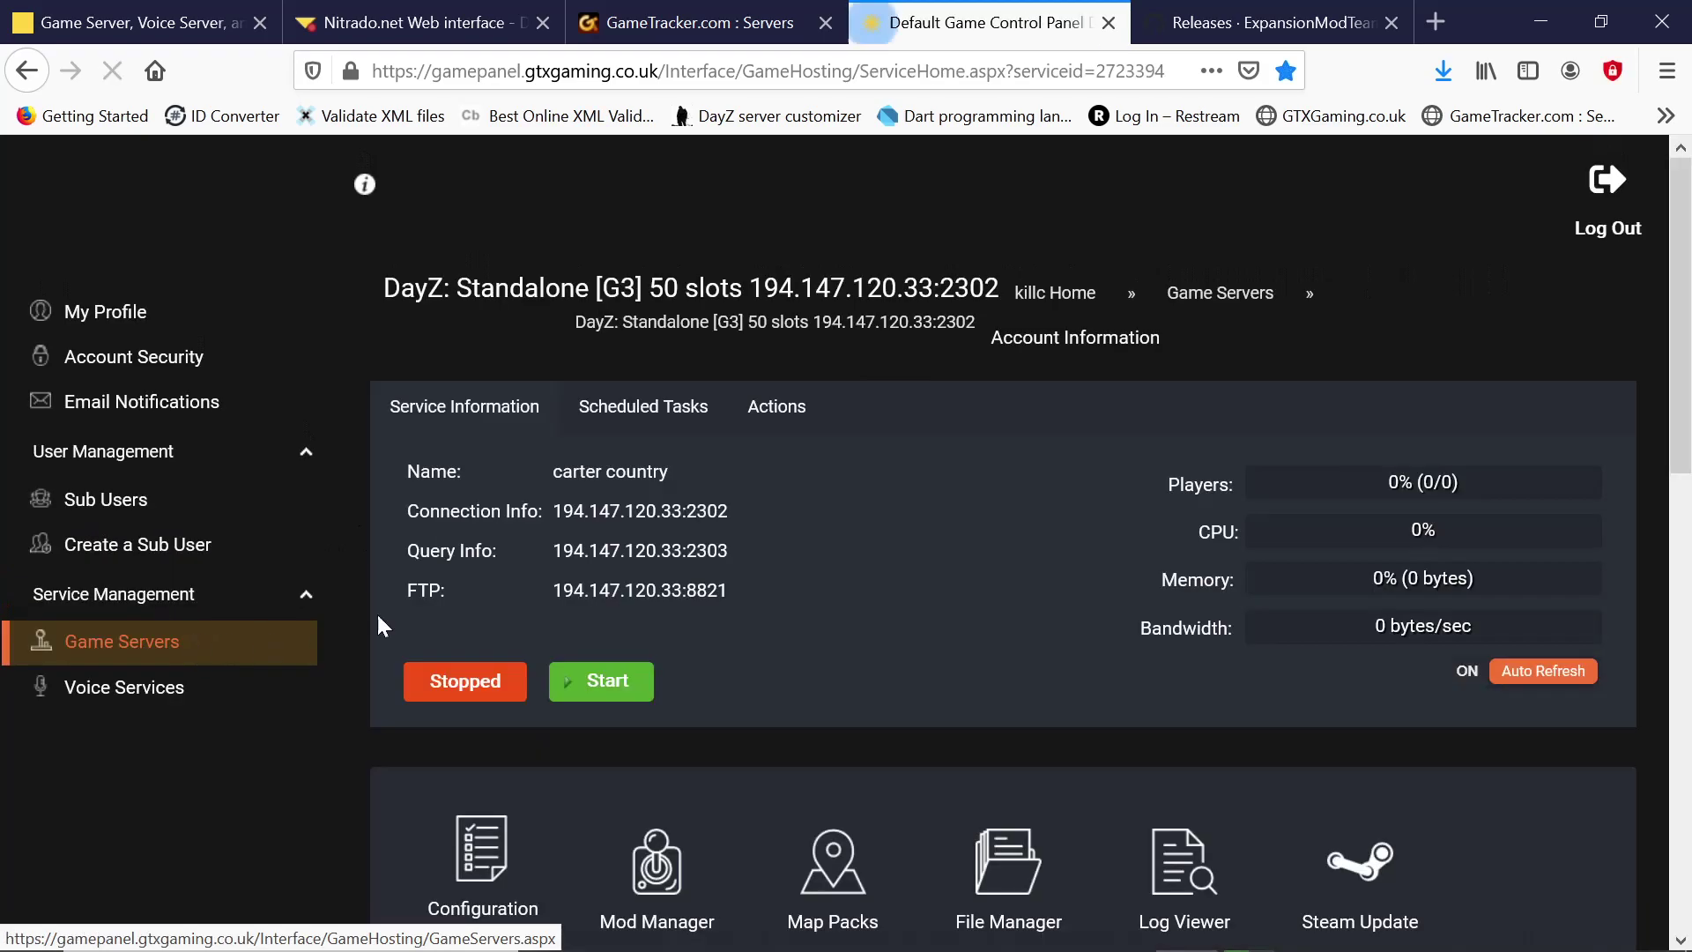
pyautogui.scroll(-5, 978, 541)
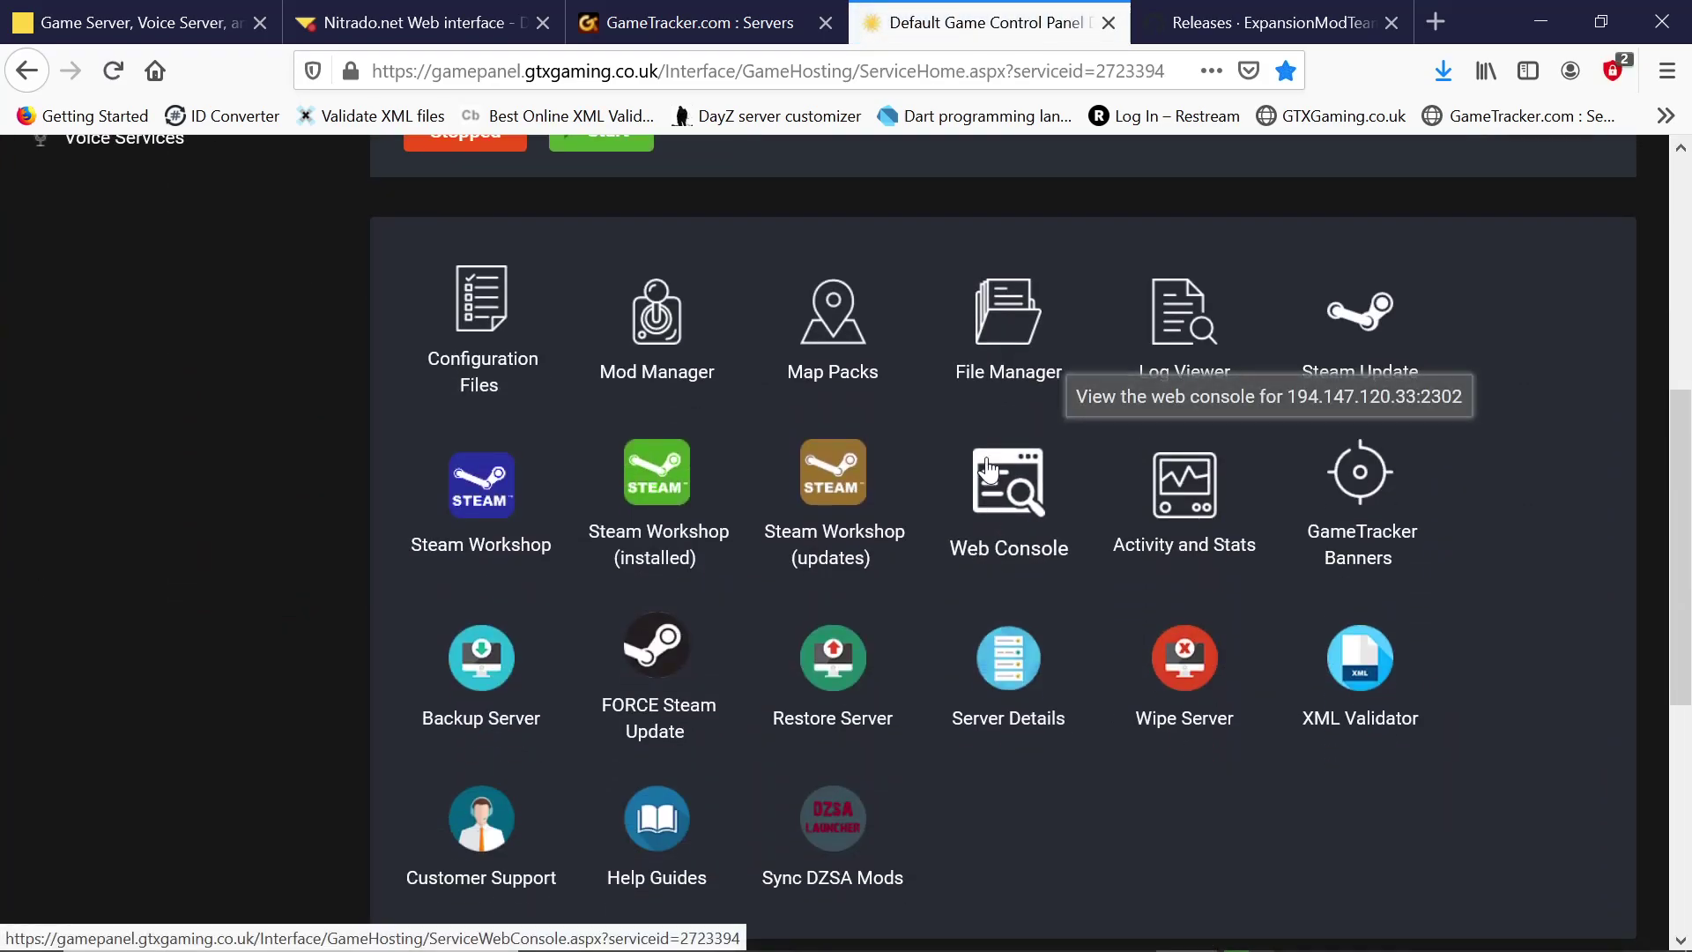
pyautogui.click(990, 331)
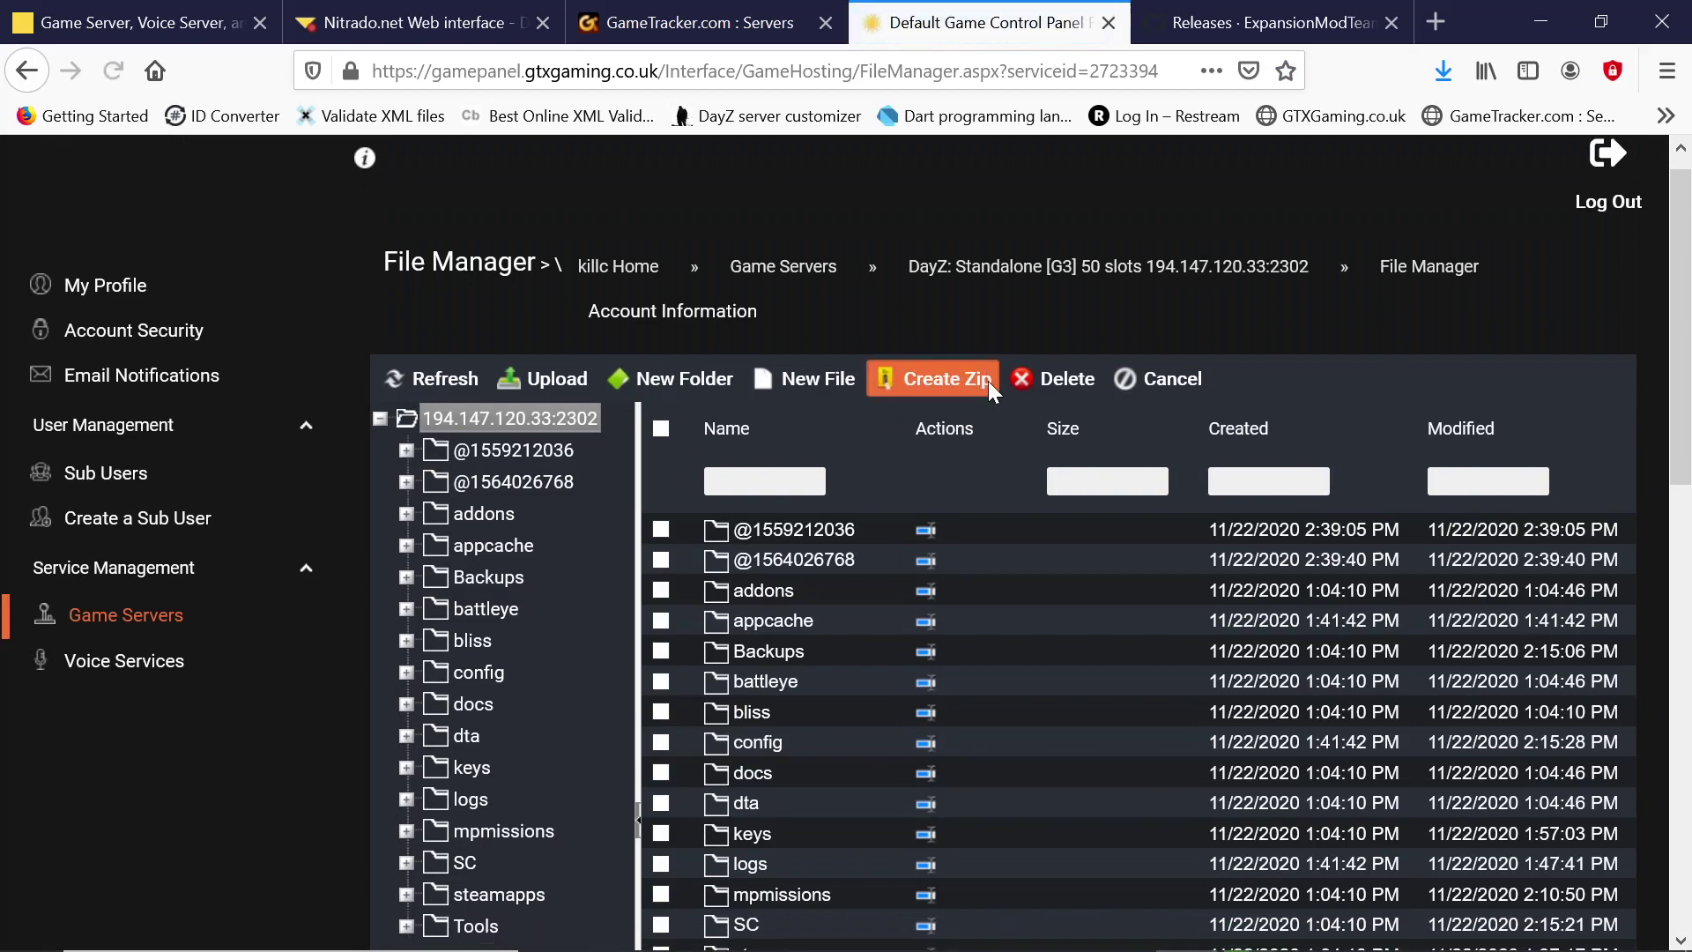
pyautogui.scroll(-5, 953, 390)
pyautogui.scroll(-1, 953, 389)
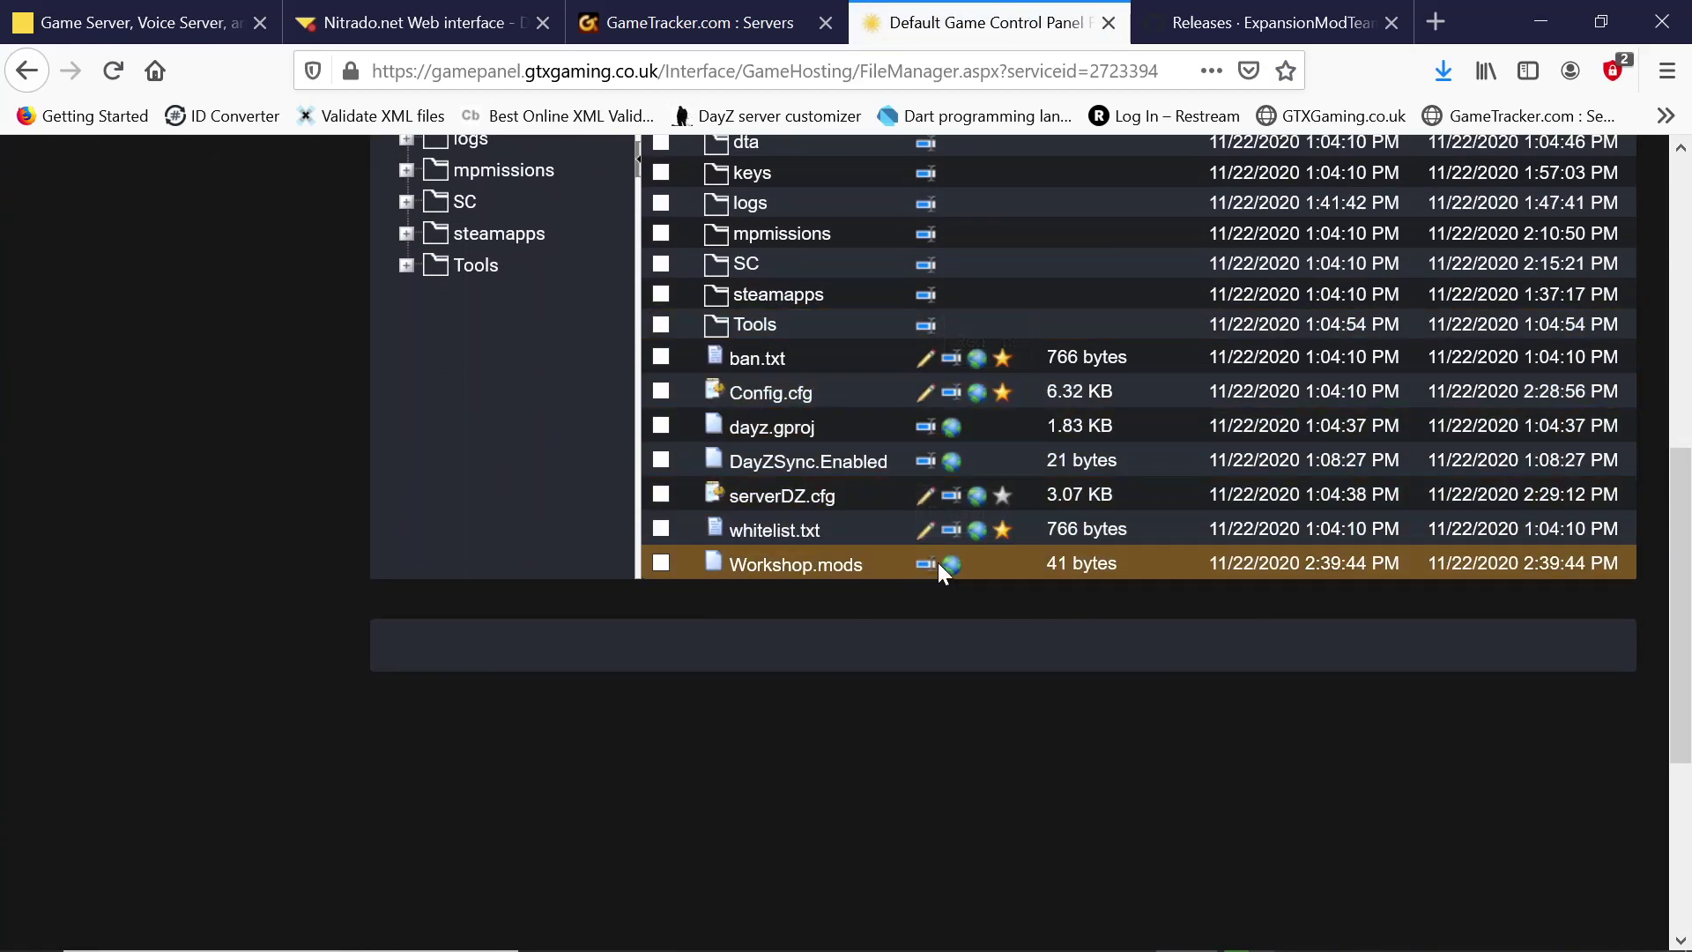
pyautogui.scroll(8, 939, 569)
pyautogui.click(1155, 406)
# Step: Review the server's installed Steam Workshop mods and return to the game server's page
pyautogui.scroll(-5, 981, 467)
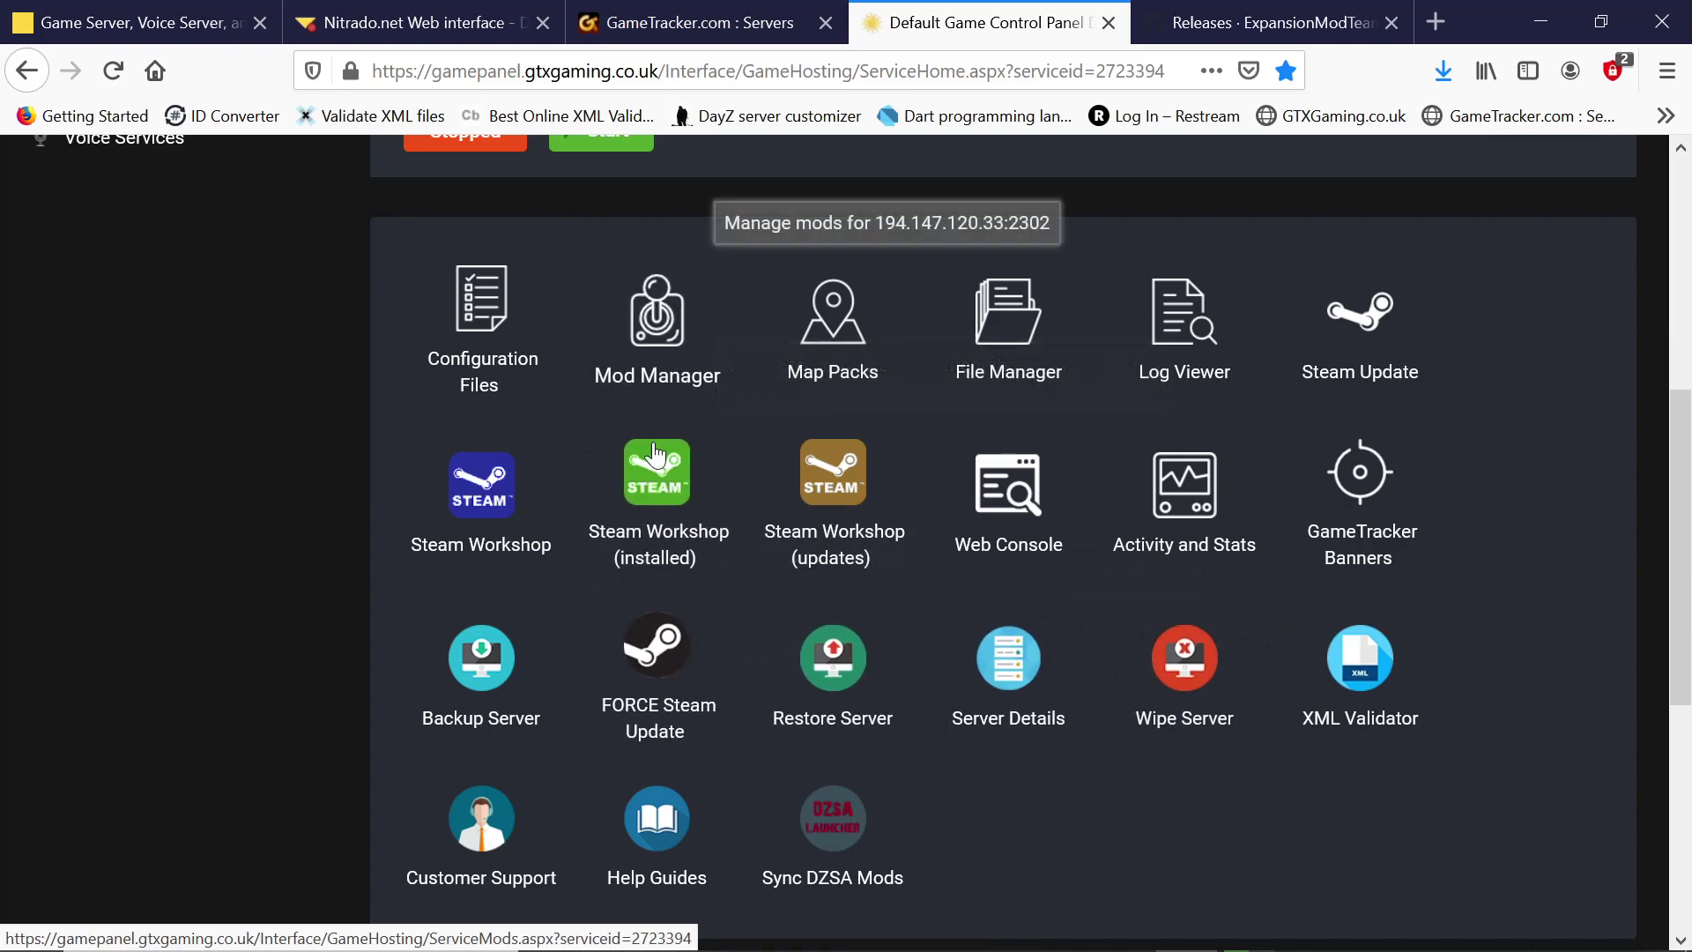
pyautogui.click(654, 504)
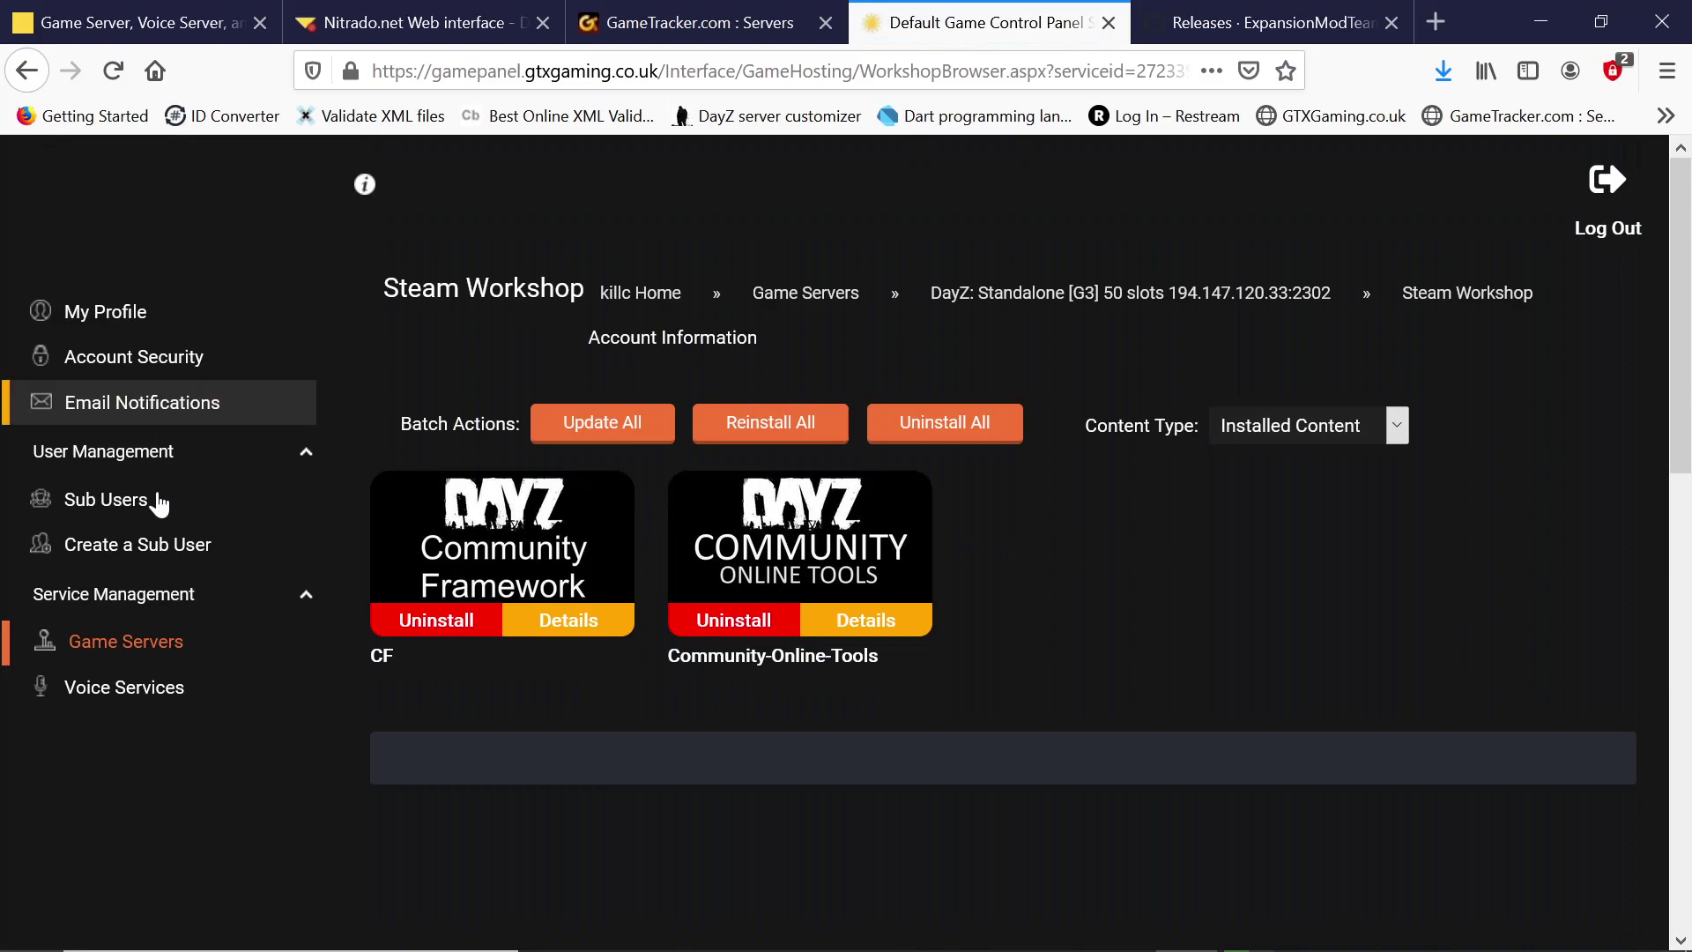
pyautogui.click(139, 644)
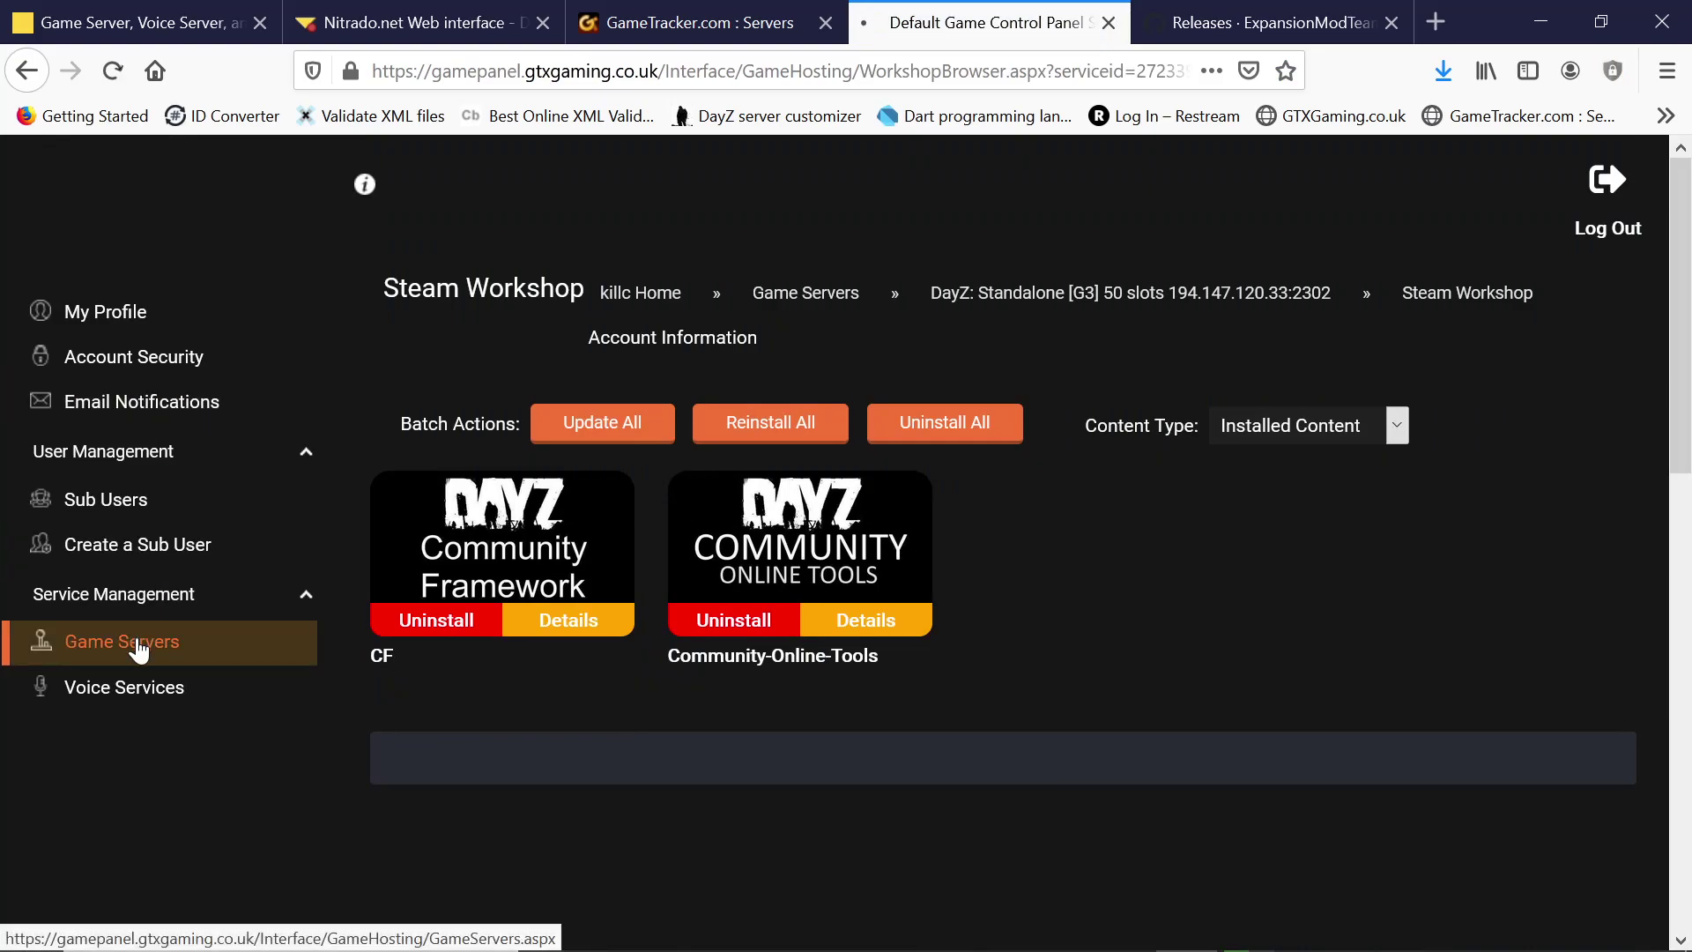
# Step: Examine the order of the mod IDs in the Workshop.mods configuration file and close its text editor without saving
pyautogui.scroll(-1, 970, 529)
pyautogui.scroll(-3, 965, 703)
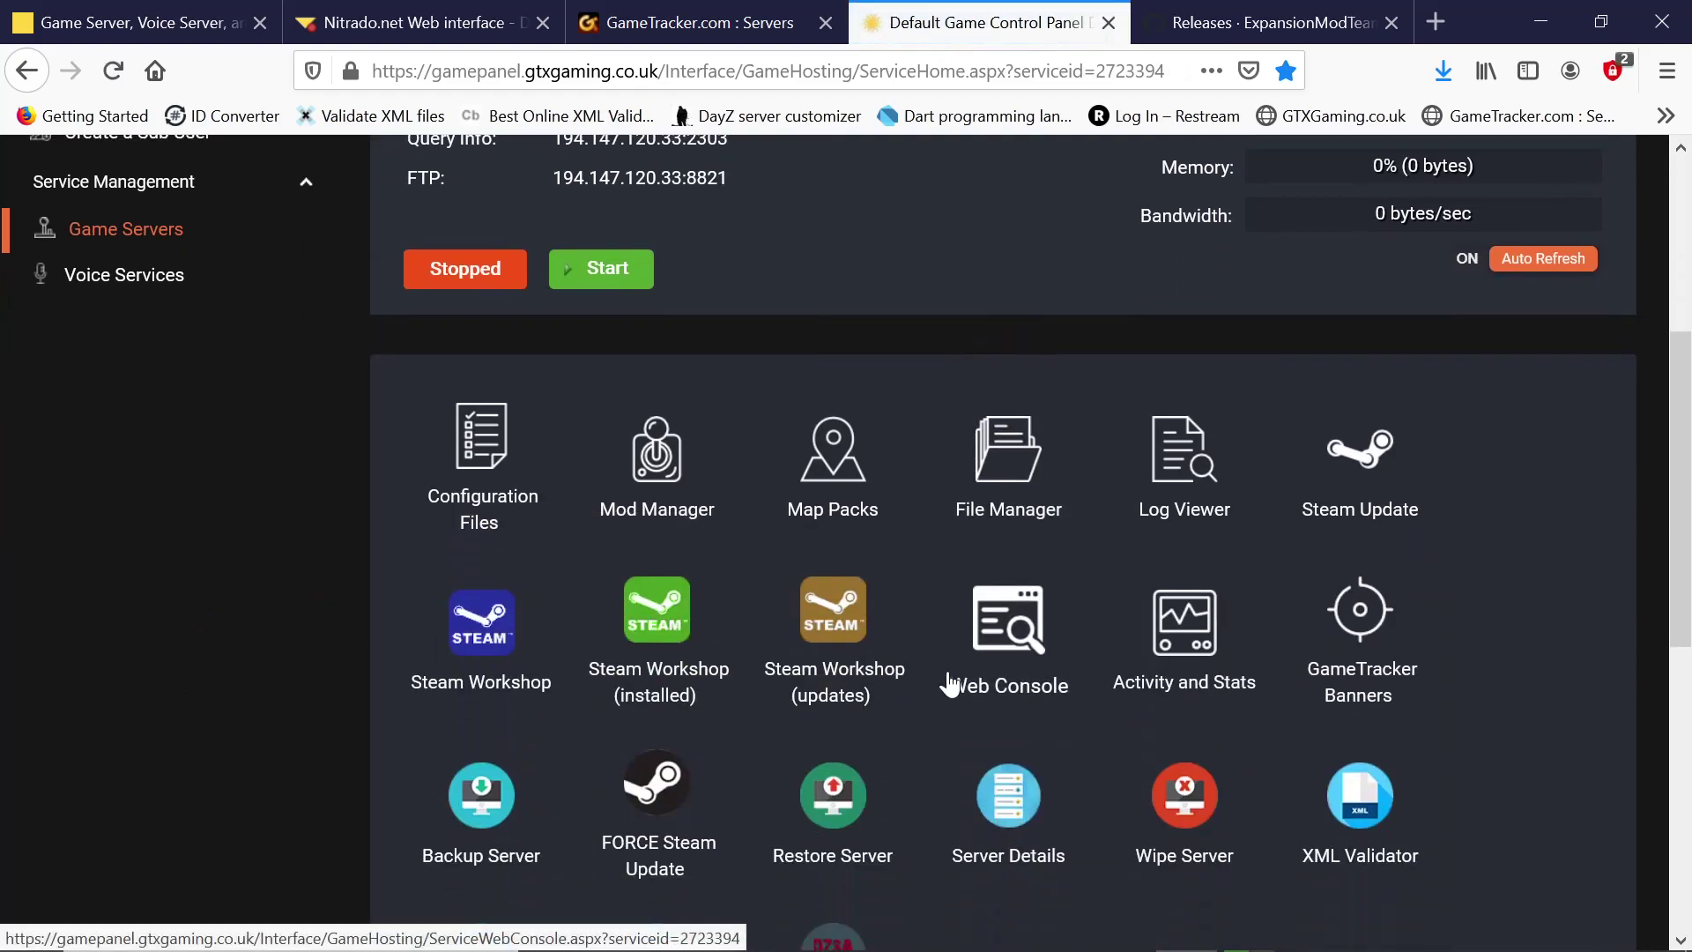
pyautogui.scroll(-2, 1101, 670)
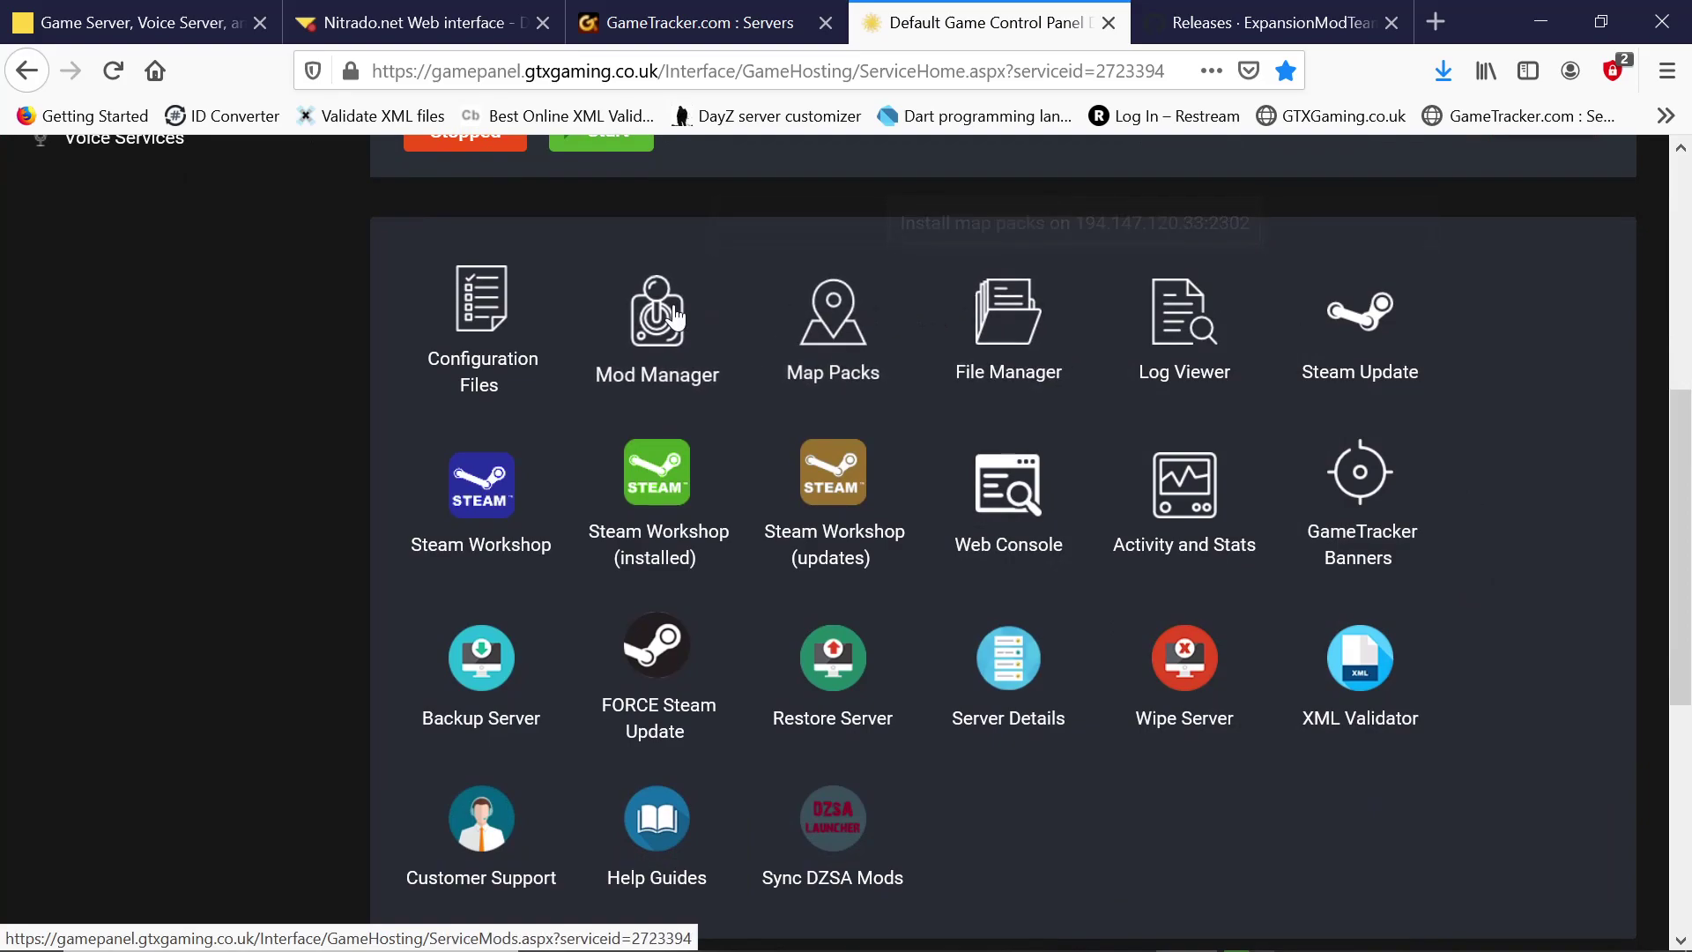
pyautogui.click(482, 304)
pyautogui.scroll(-6, 828, 406)
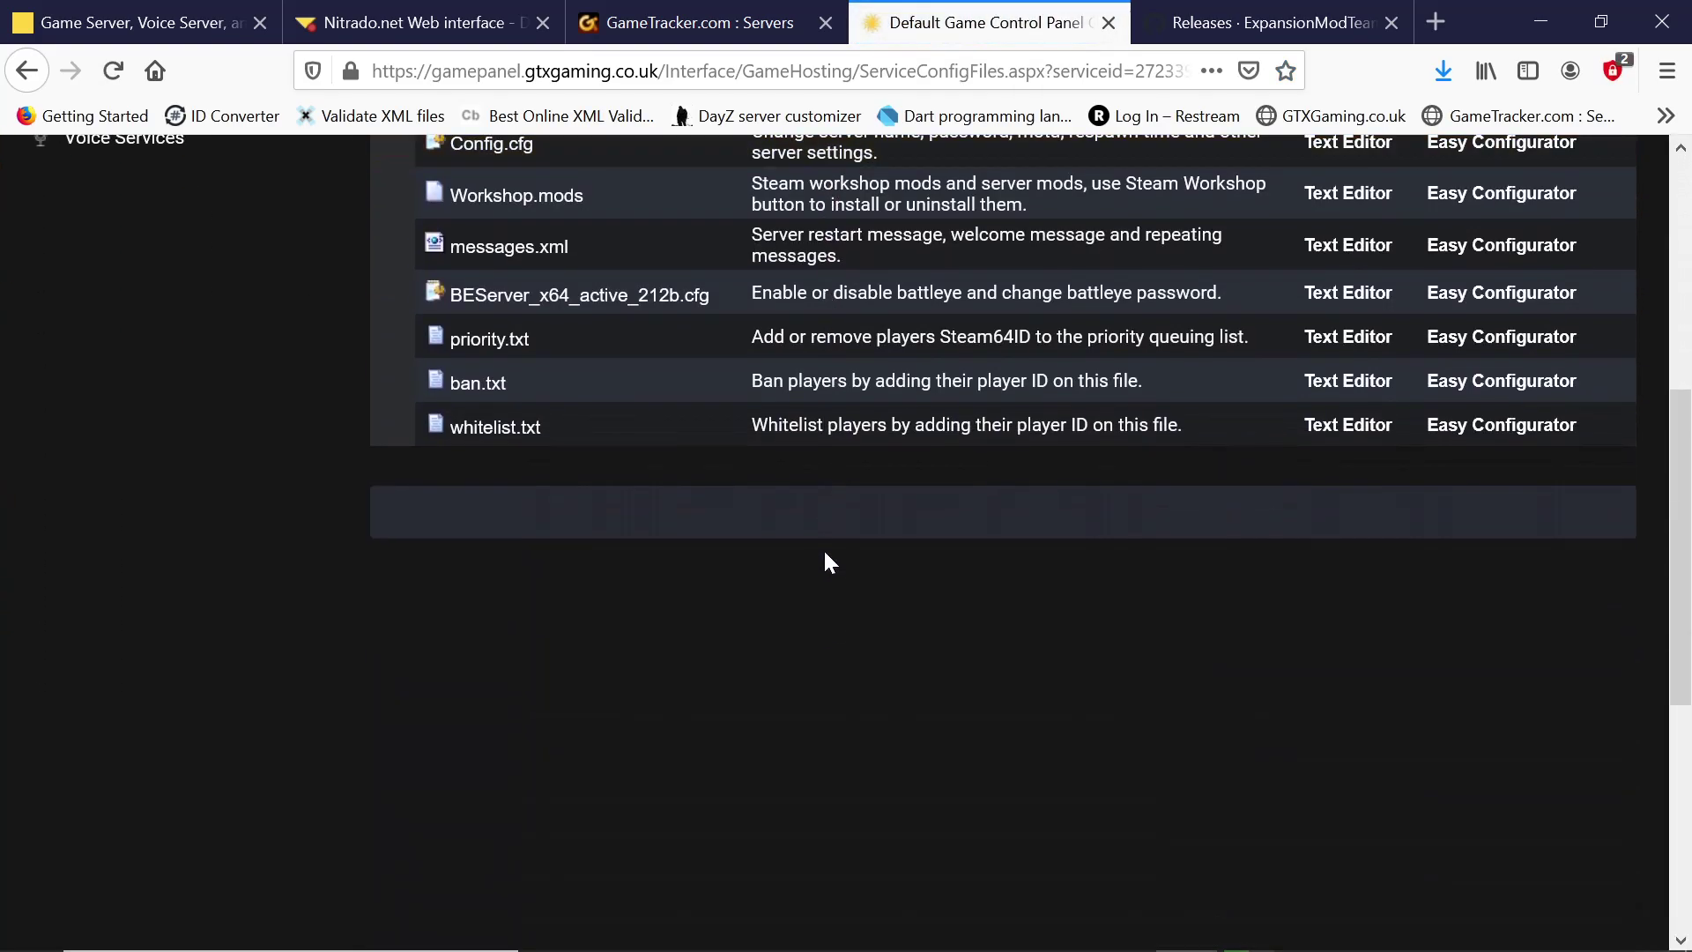
pyautogui.scroll(2, 829, 564)
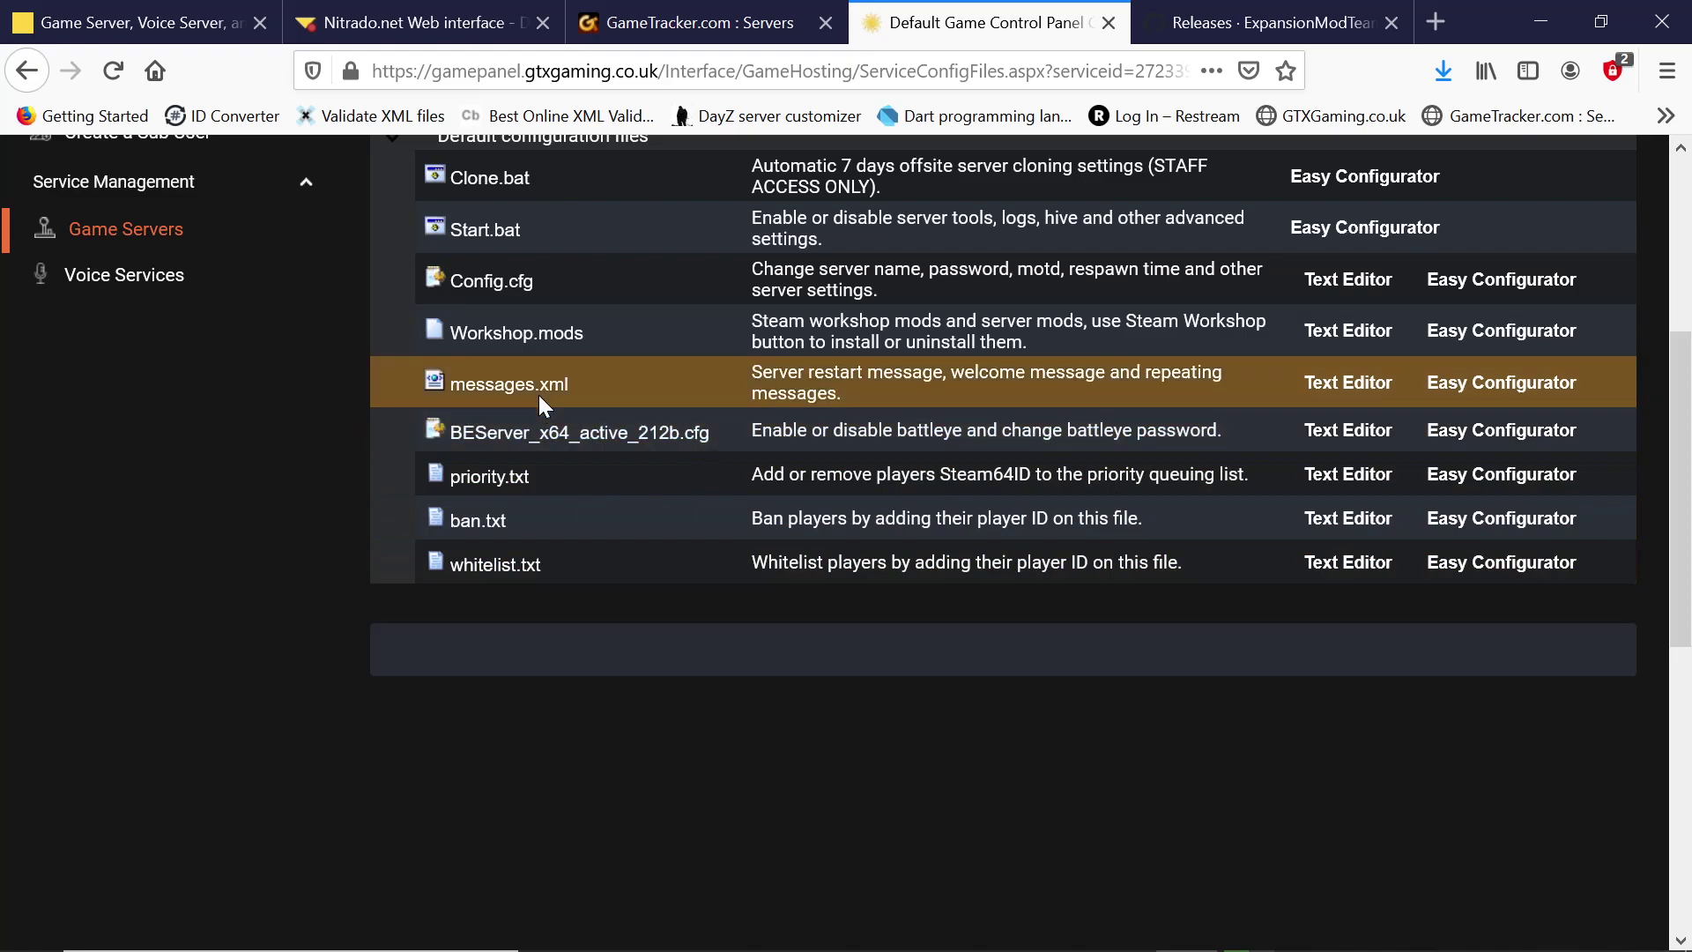
pyautogui.scroll(3, 573, 388)
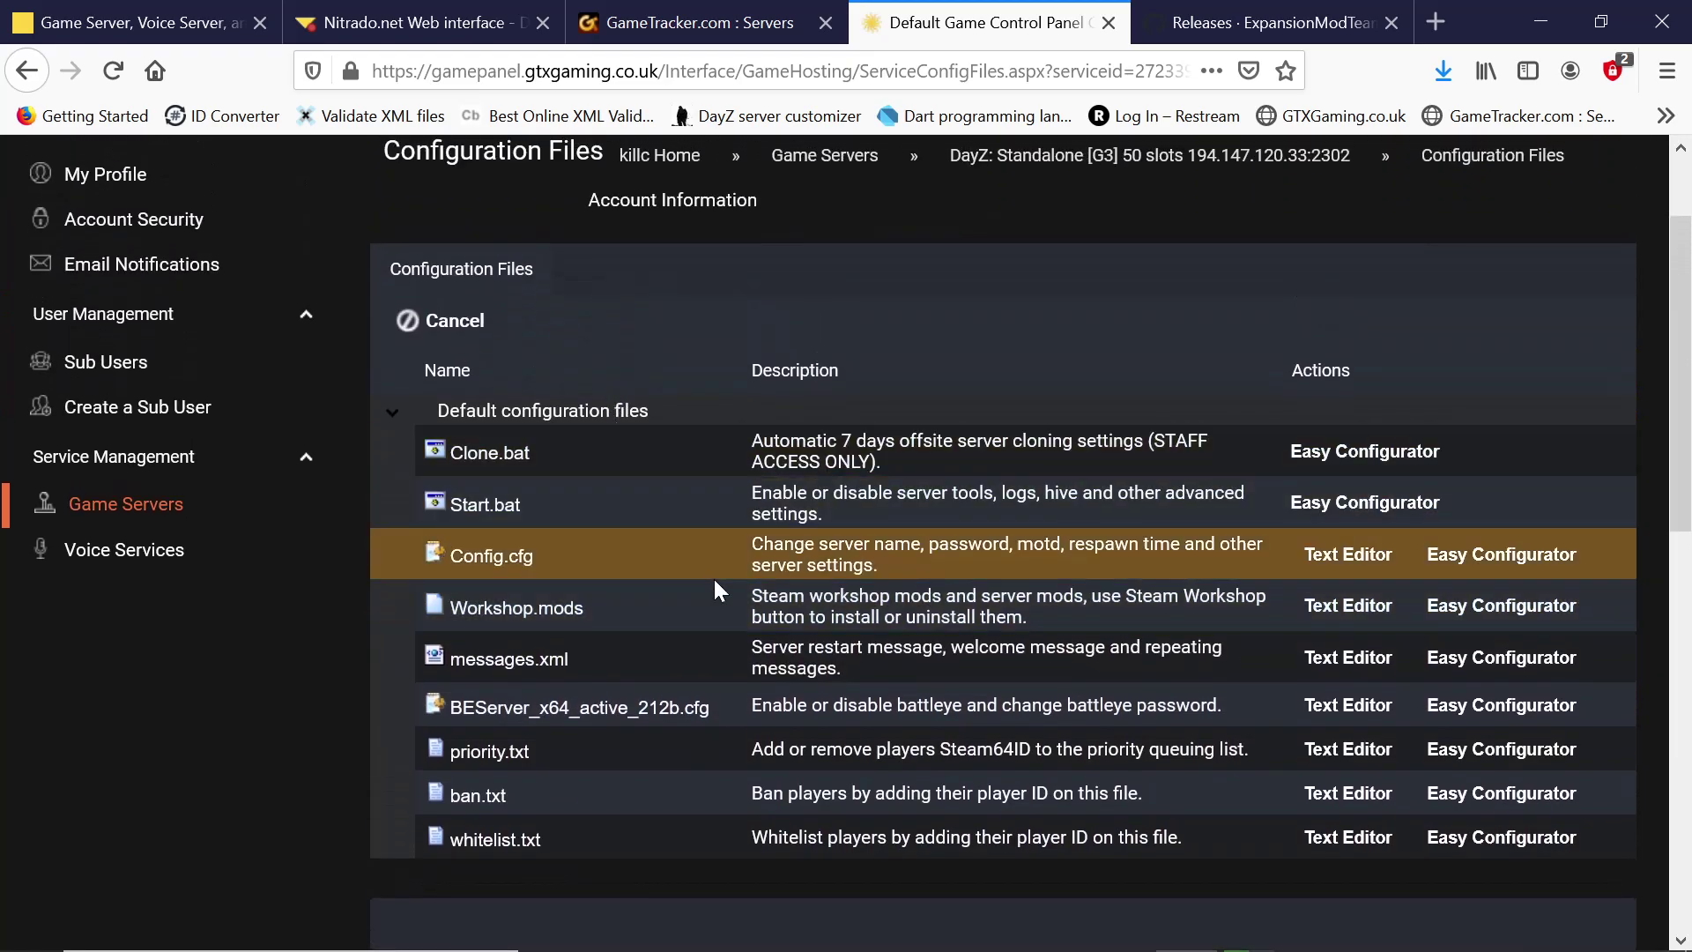
pyautogui.click(1348, 605)
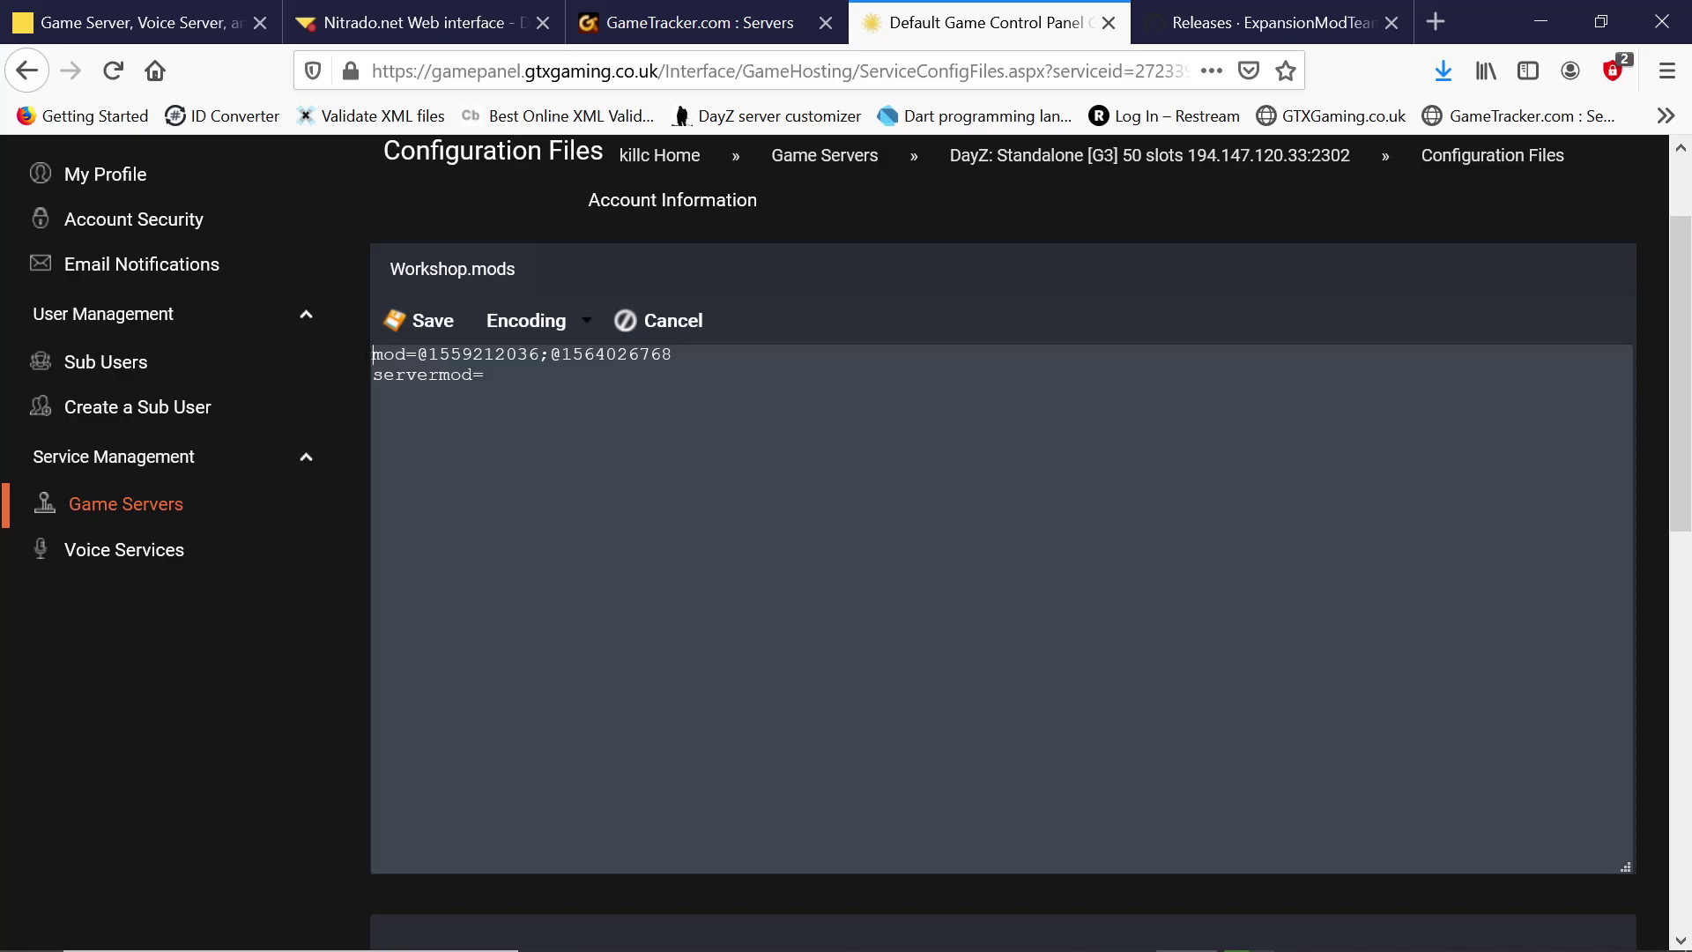
pyautogui.moveTo(551, 353); pyautogui.dragTo(672, 353)
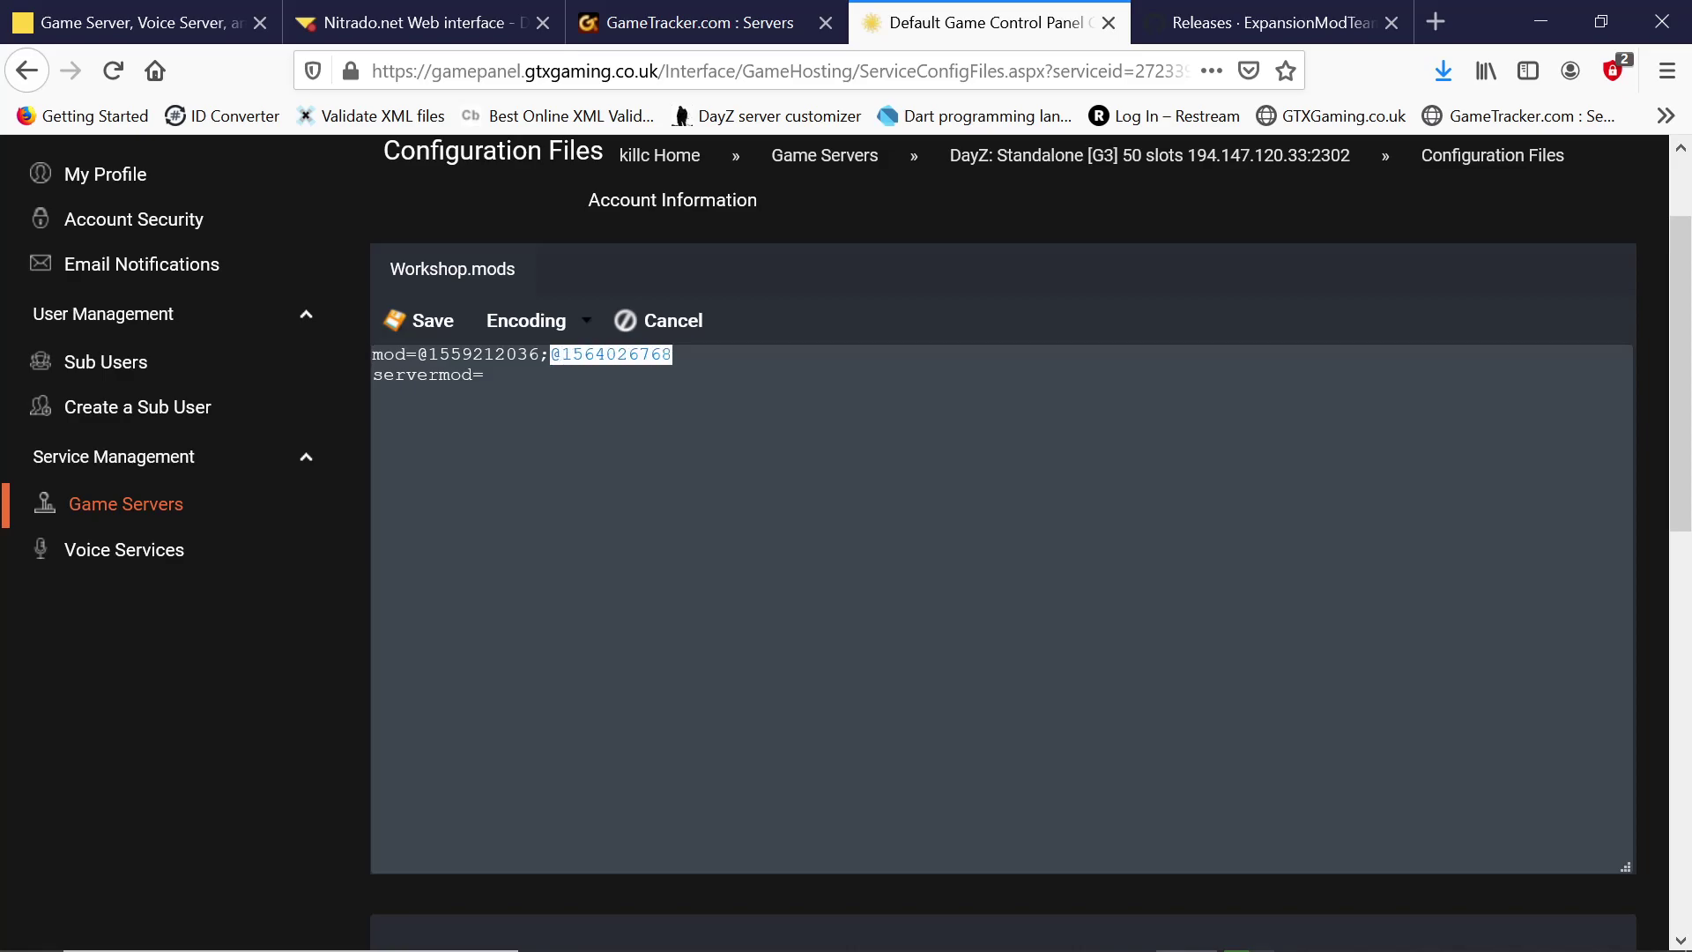
pyautogui.click(418, 353)
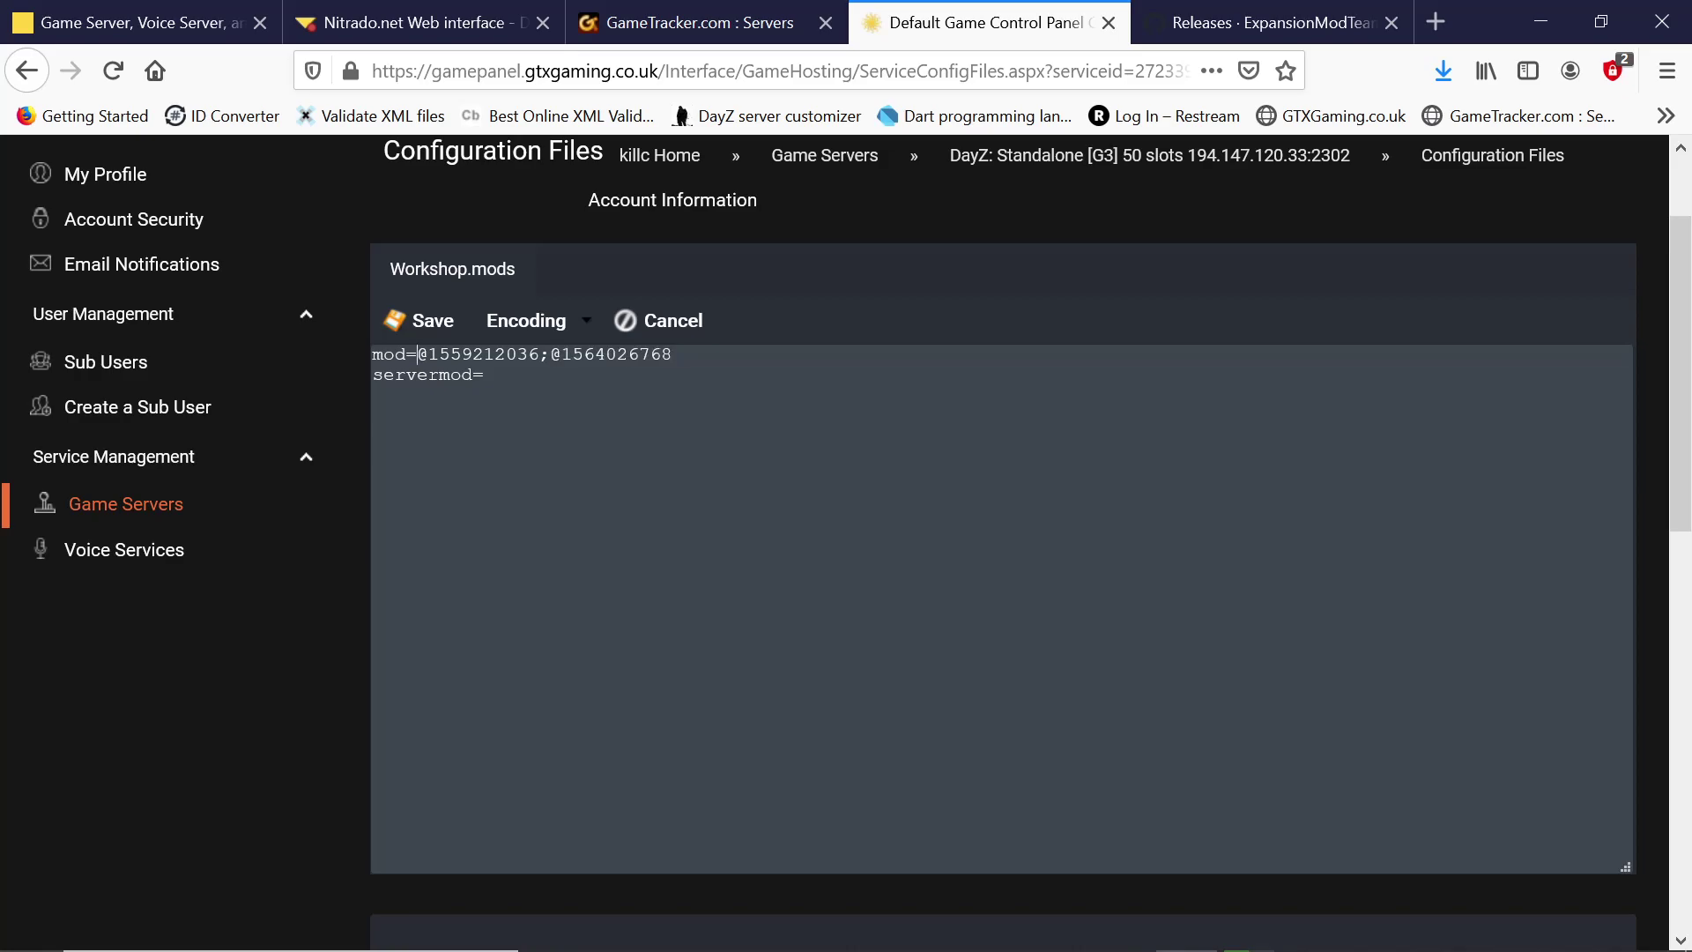
pyautogui.click(627, 320)
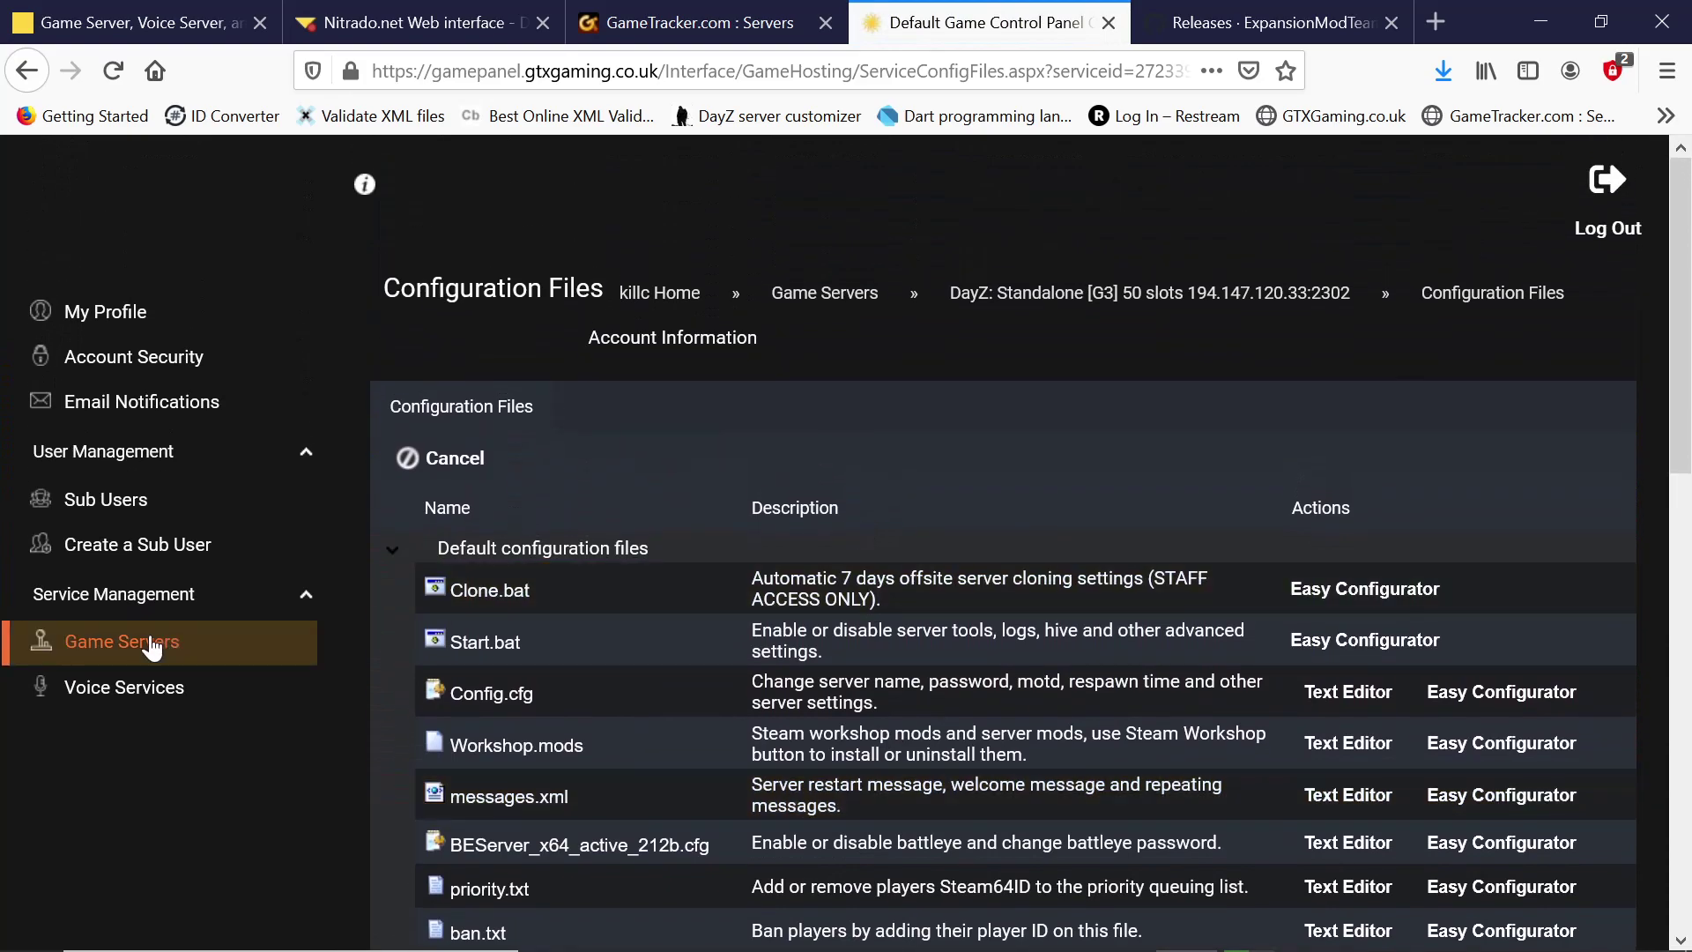
# Step: Return to the game server's page and start the server
pyautogui.click(146, 643)
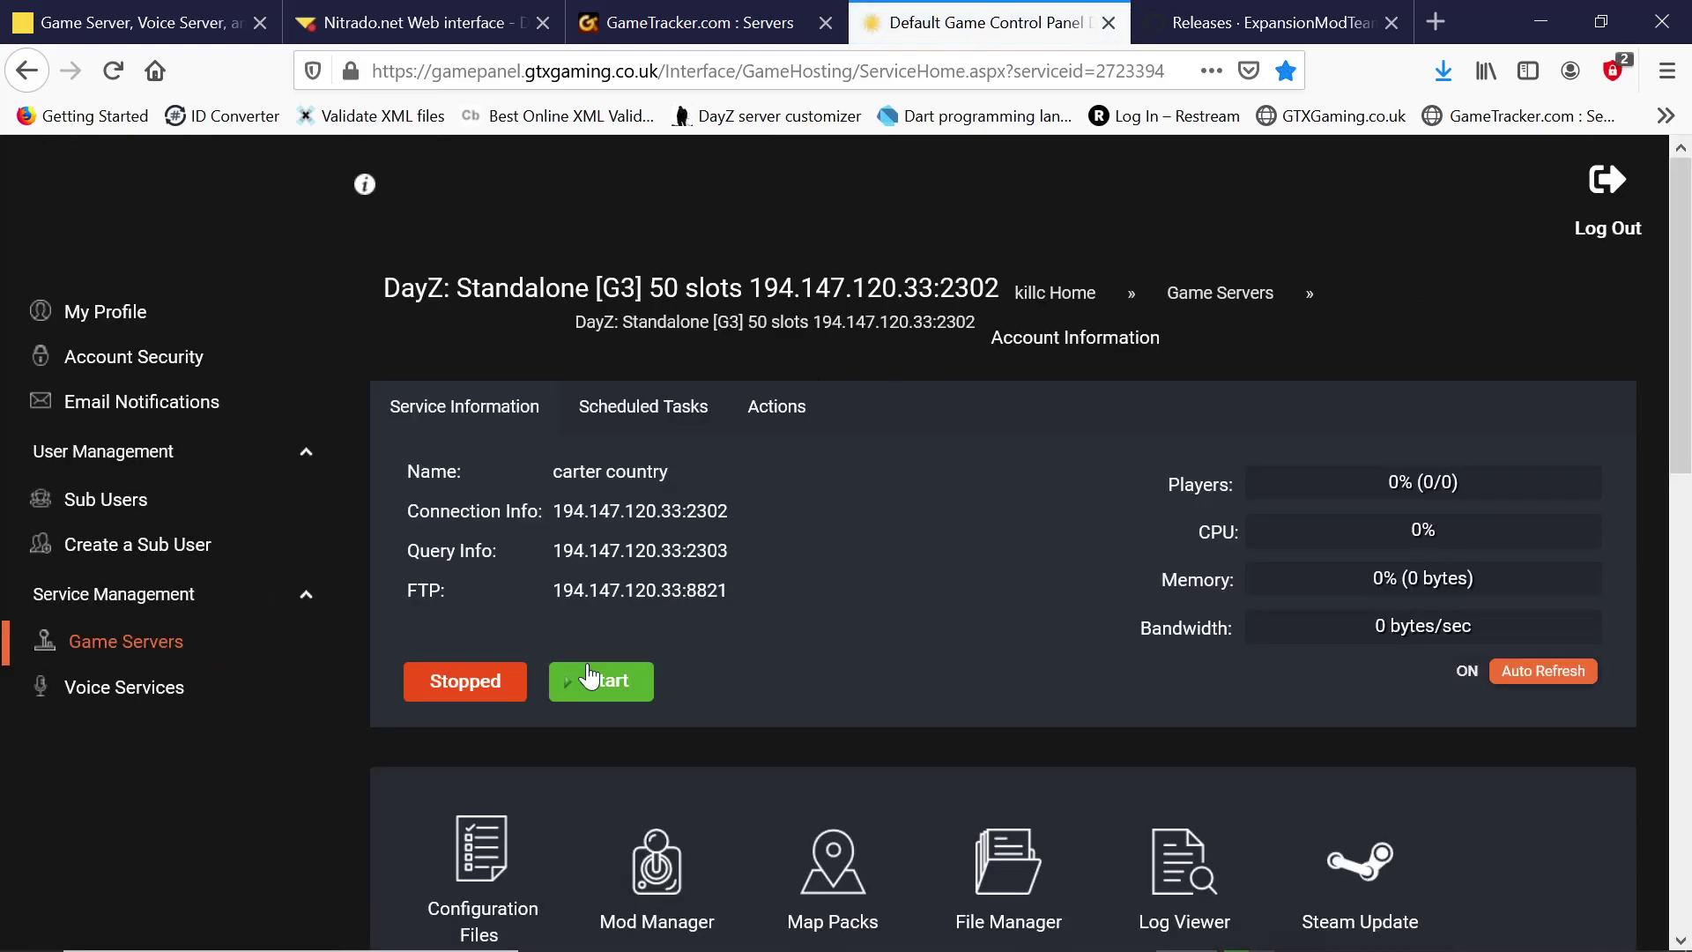
pyautogui.click(613, 671)
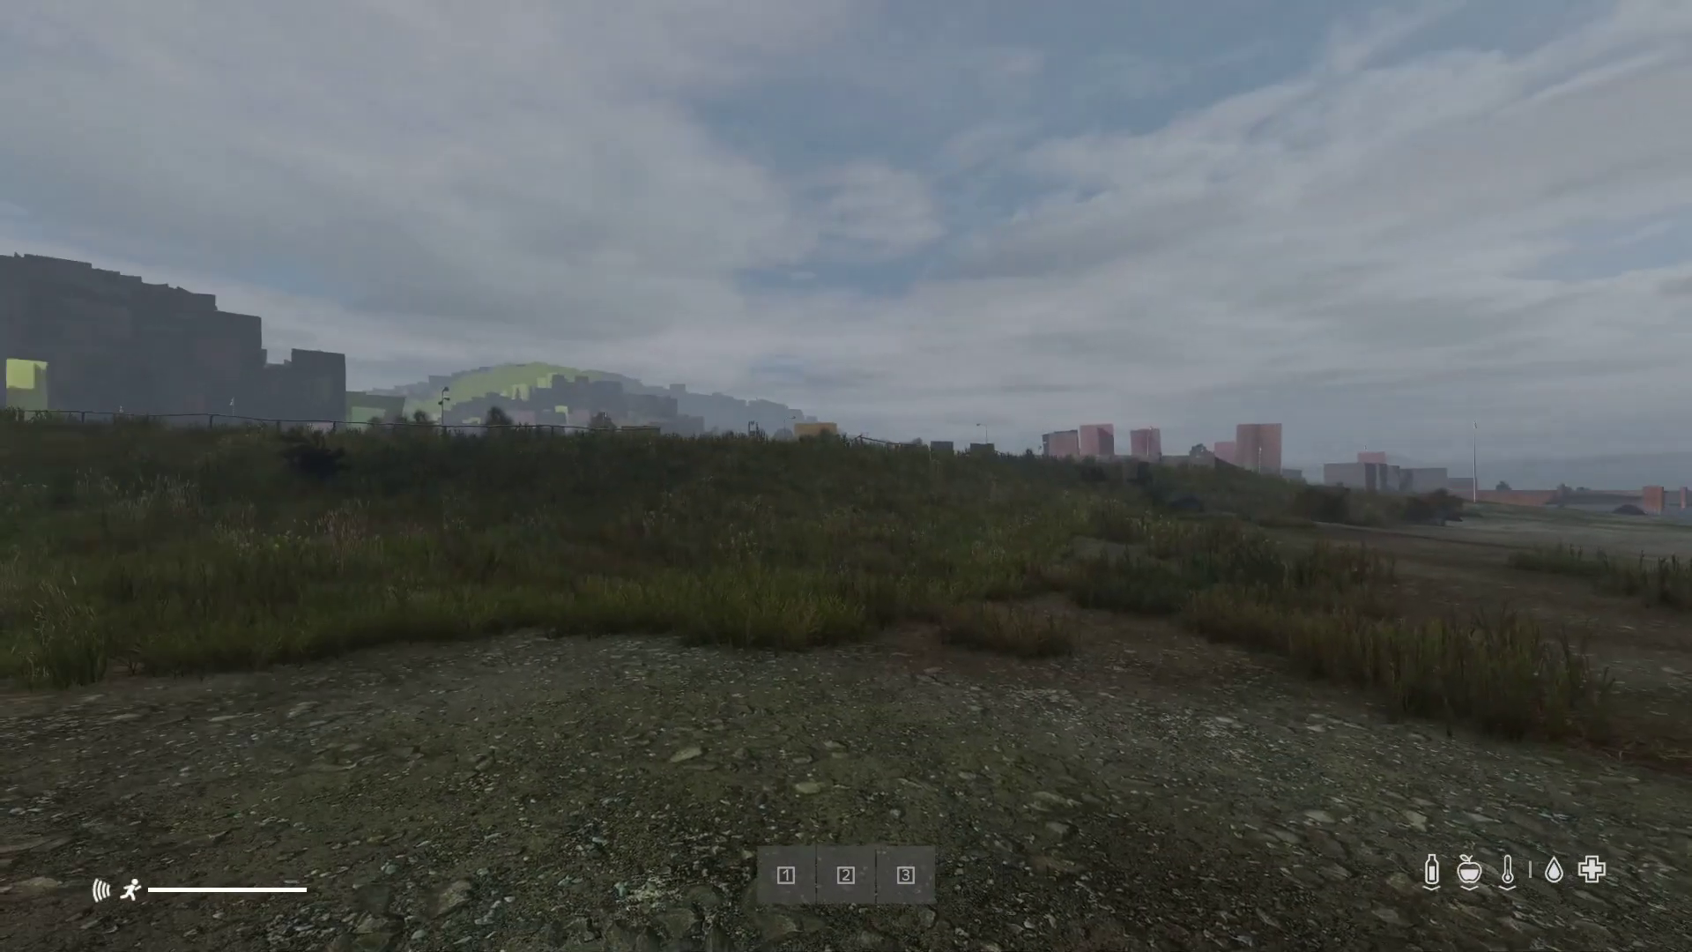
# Step: In DayZ, show the character in third person on the modded server and exit immediately, skipping the countdown
pyautogui.press('KP_Enter')
pyautogui.press('w')
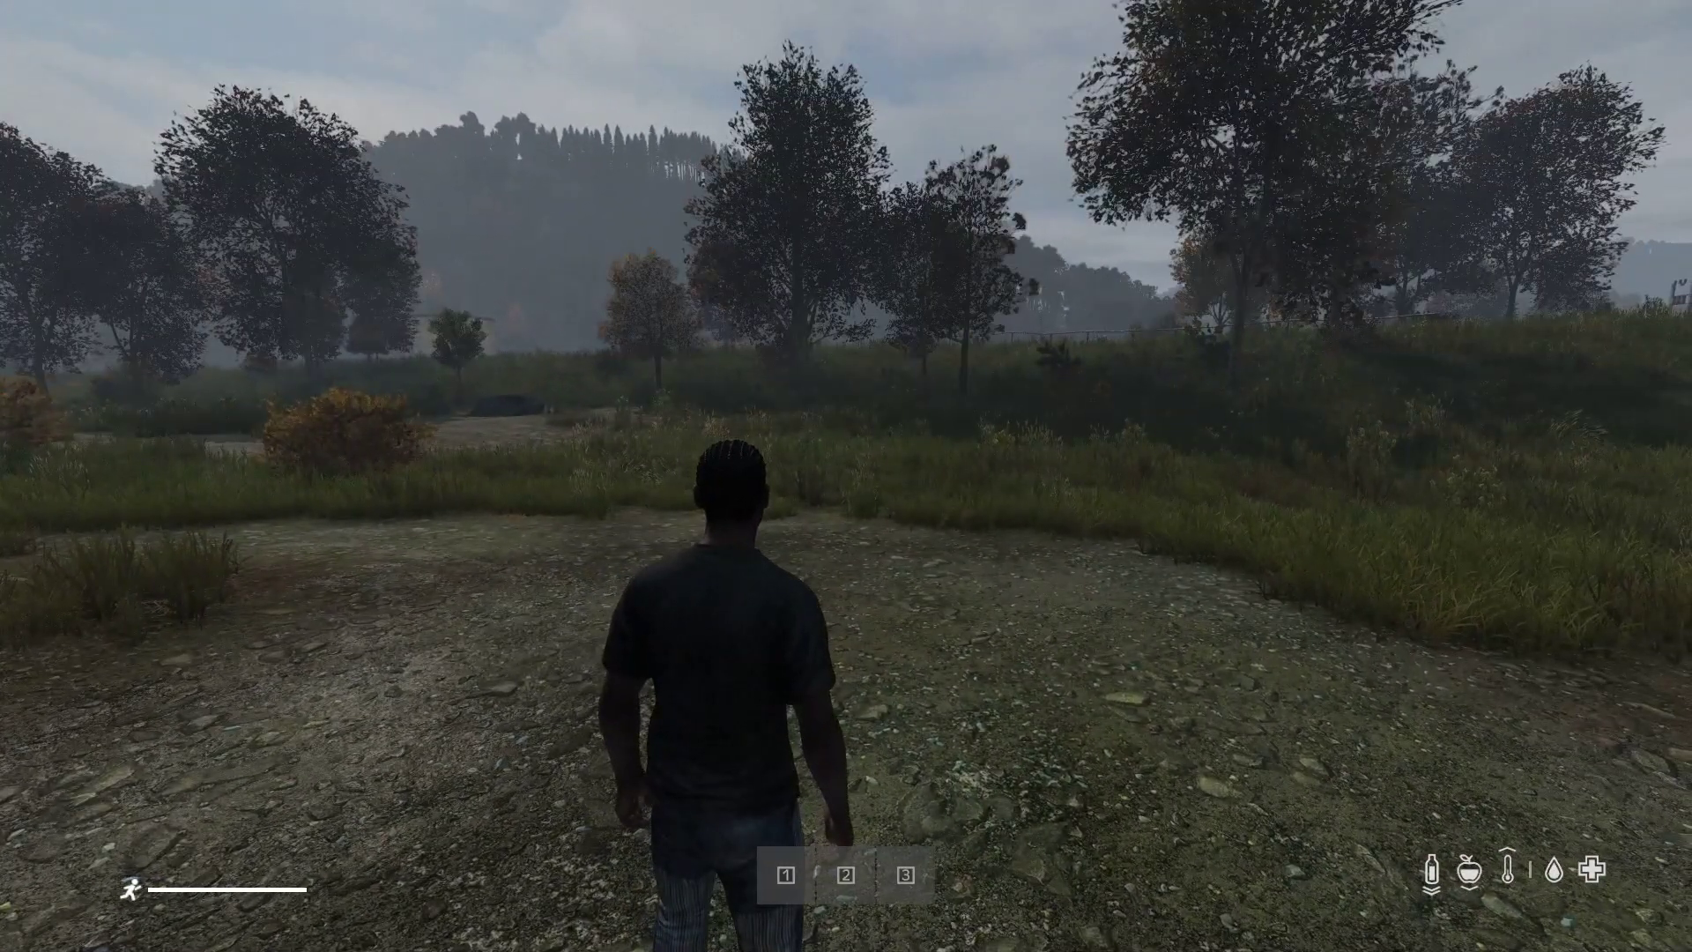
pyautogui.press('Escape')
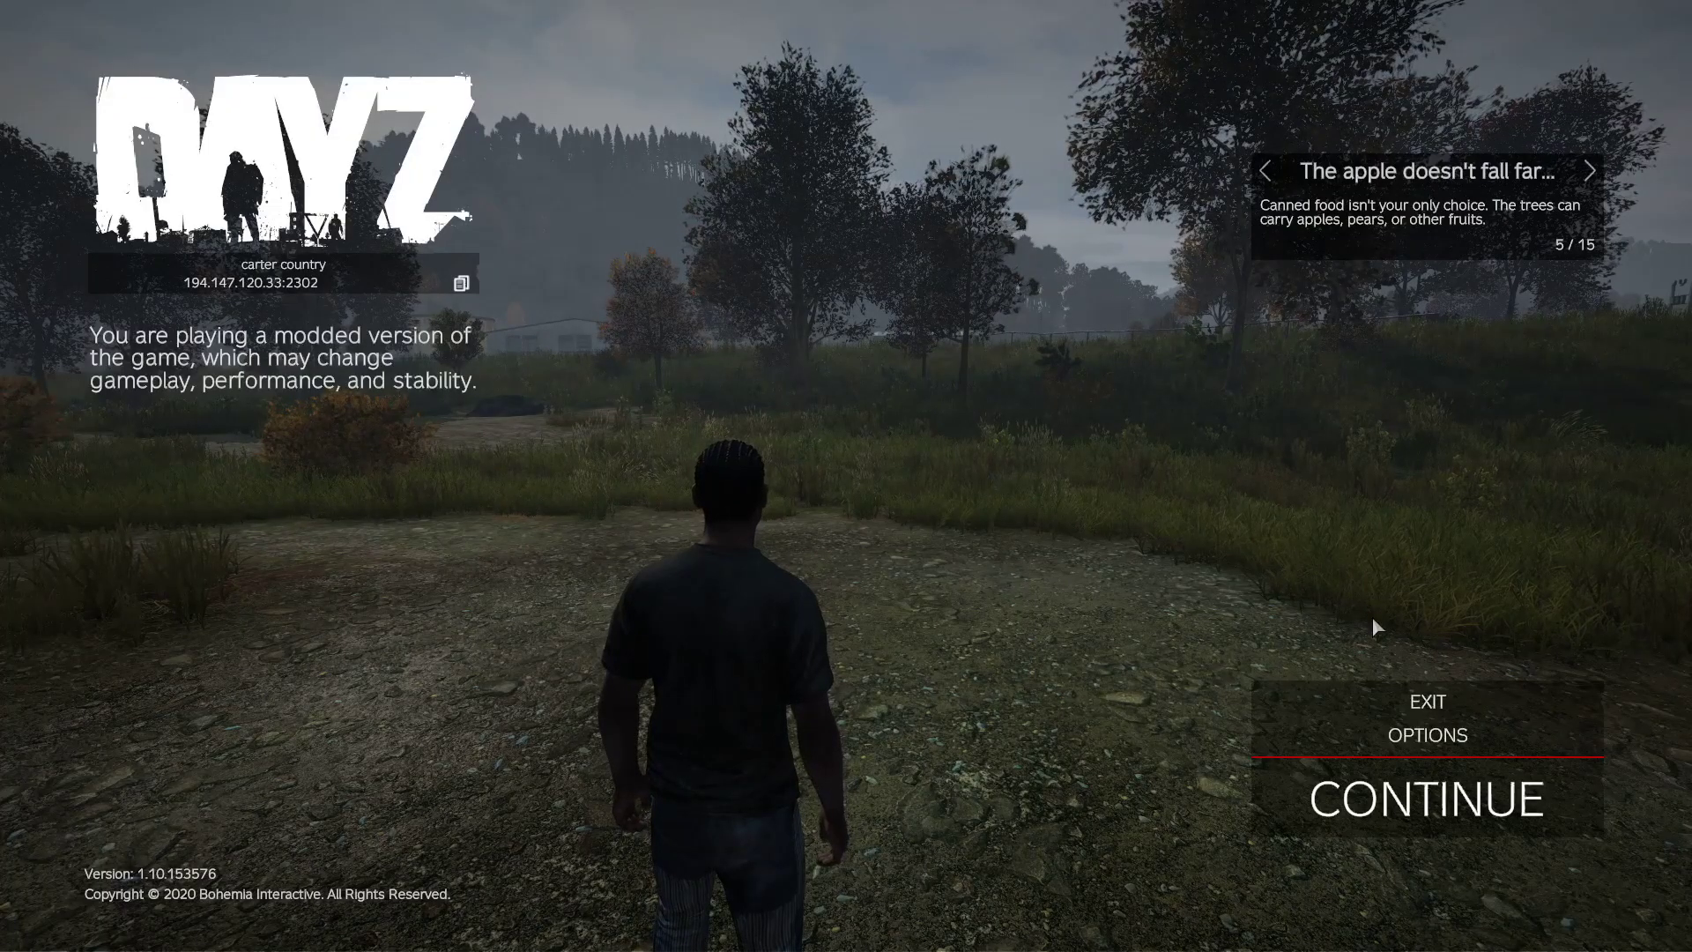
pyautogui.click(1428, 701)
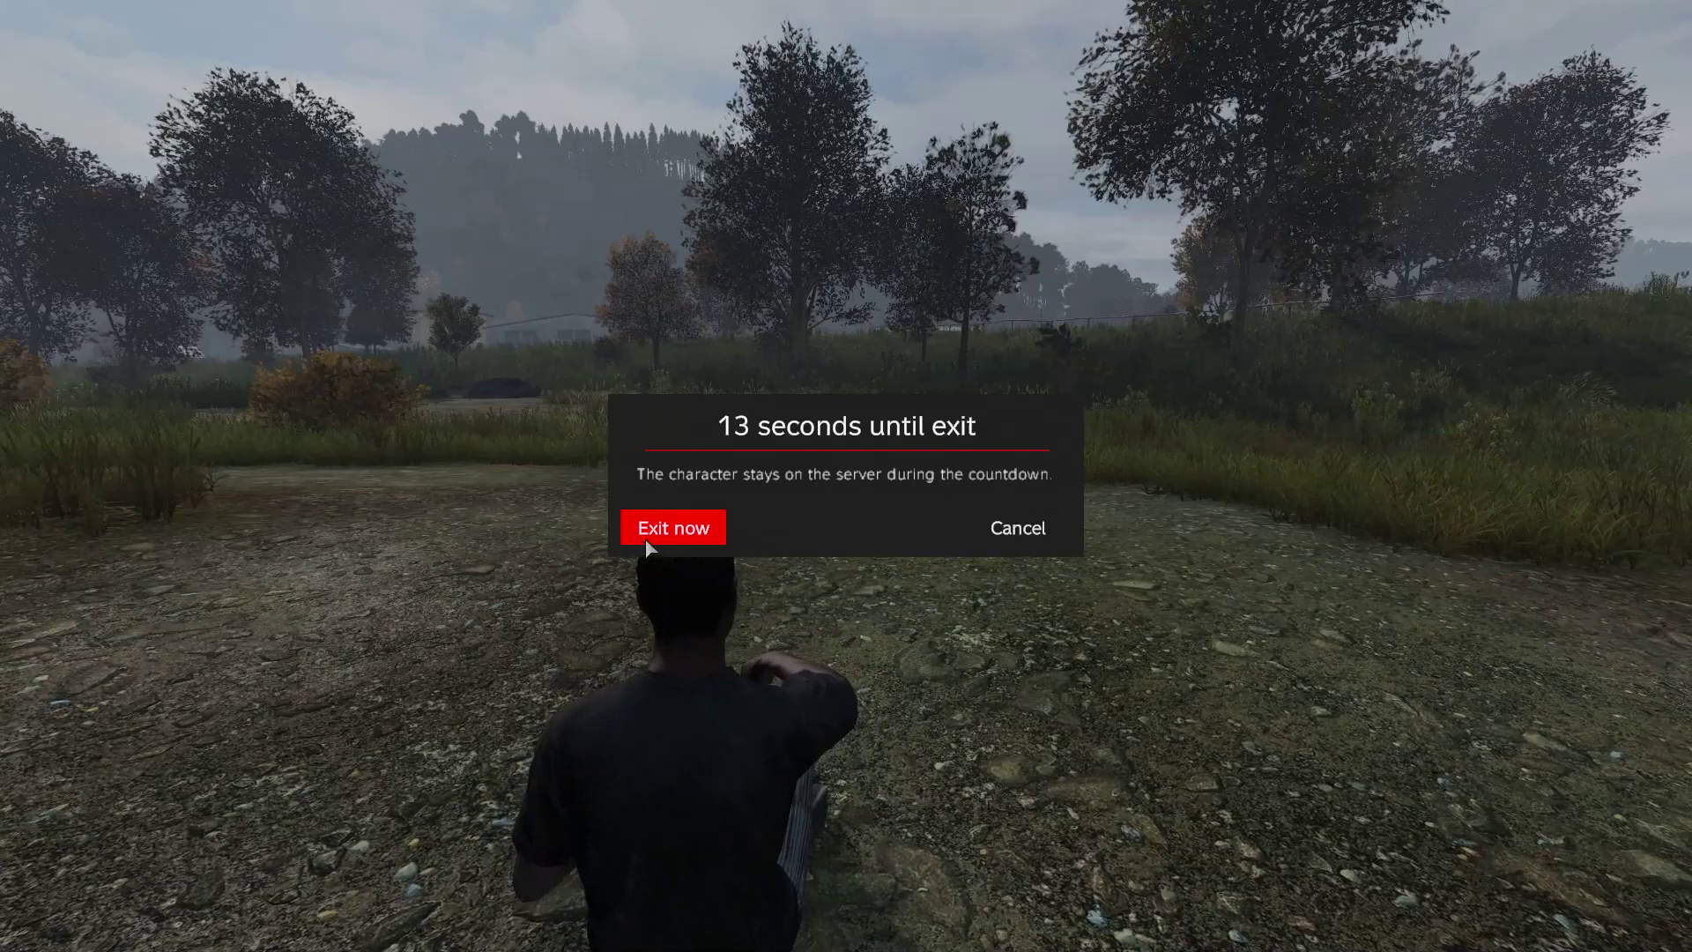
pyautogui.click(670, 529)
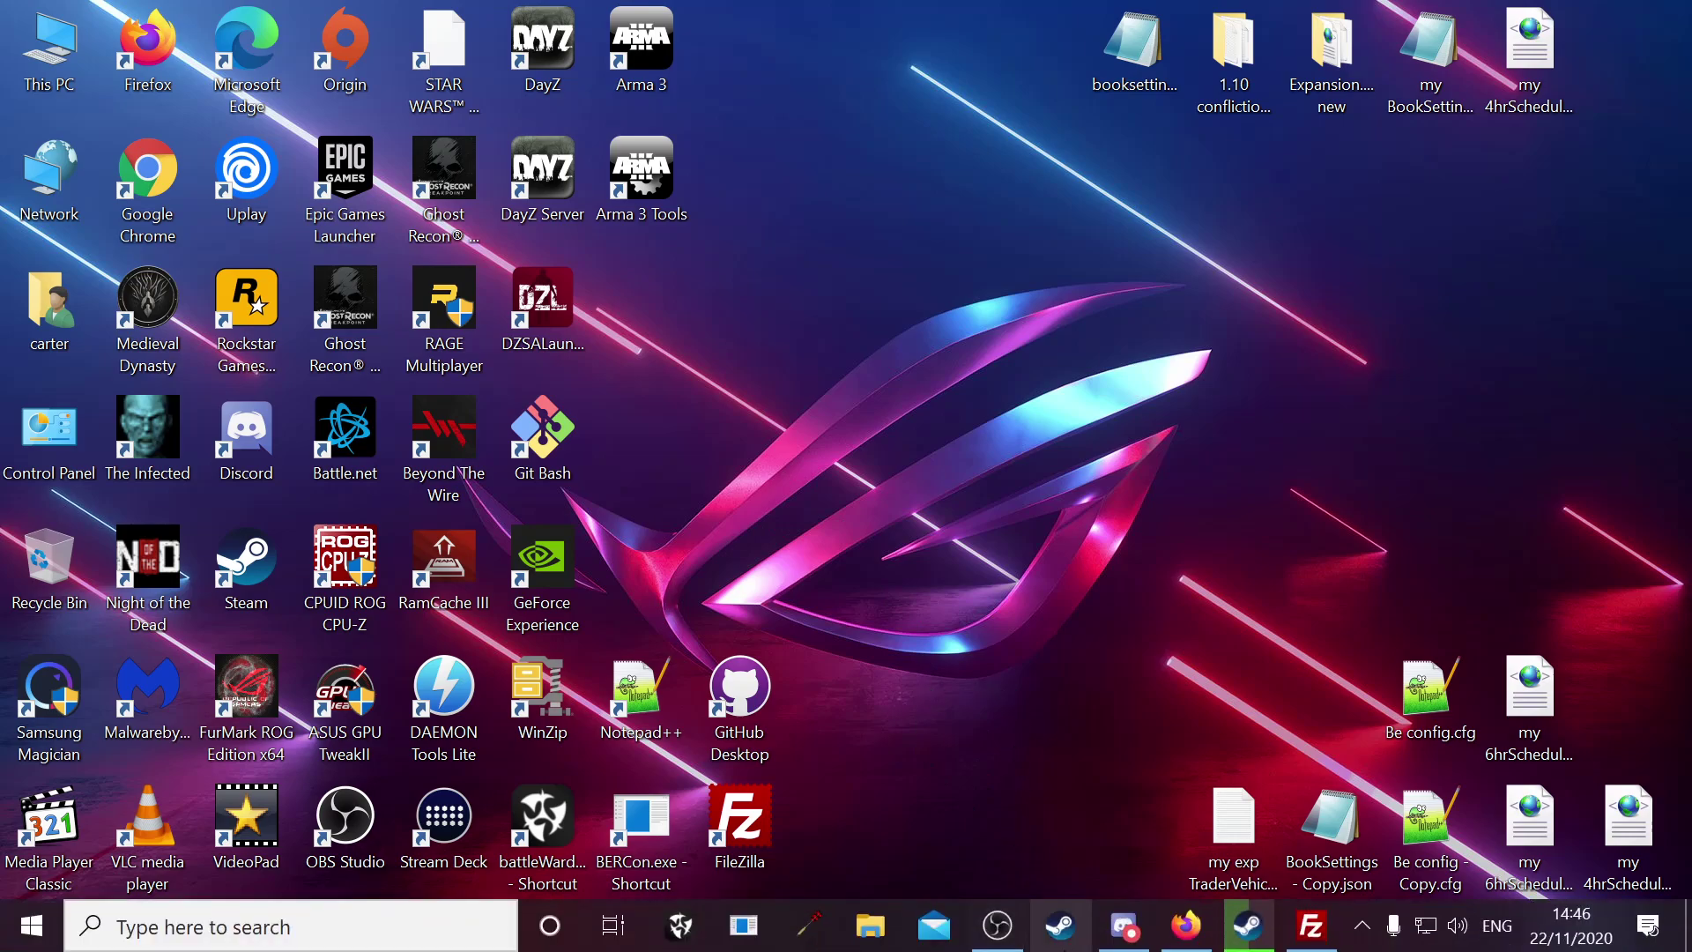
# Step: Switch to the GTX game control panel in Firefox and stop the running DayZ server
pyautogui.moveTo(1238, 945)
pyautogui.click(1186, 925)
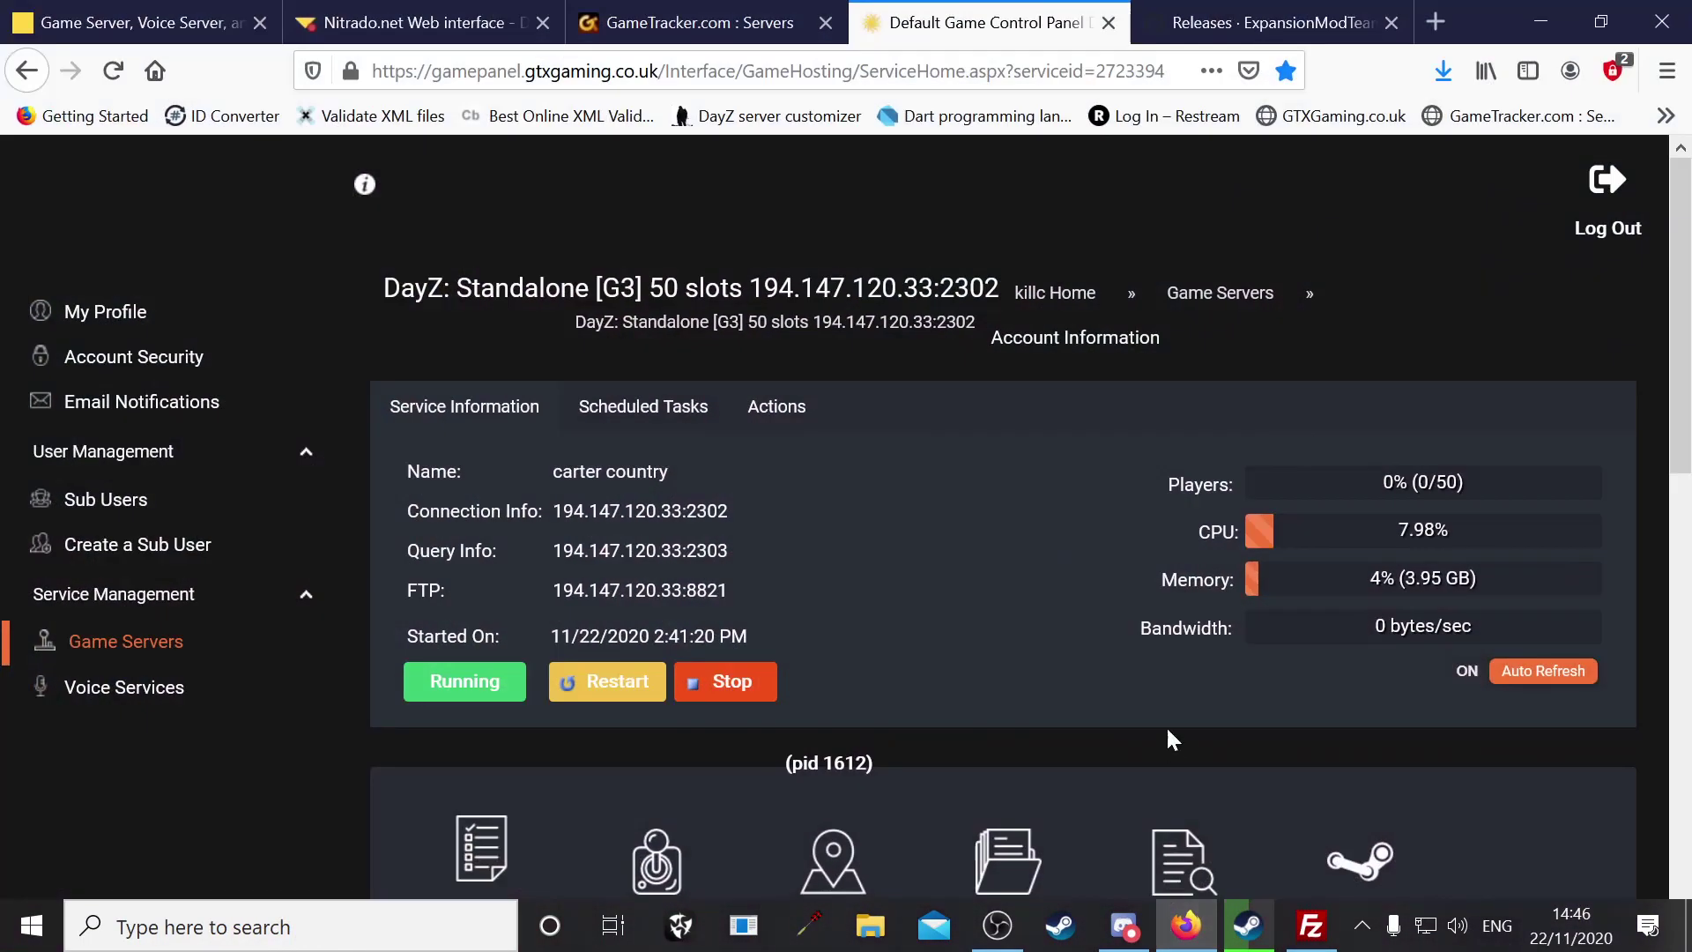
pyautogui.scroll(-2, 879, 621)
pyautogui.scroll(-1, 868, 634)
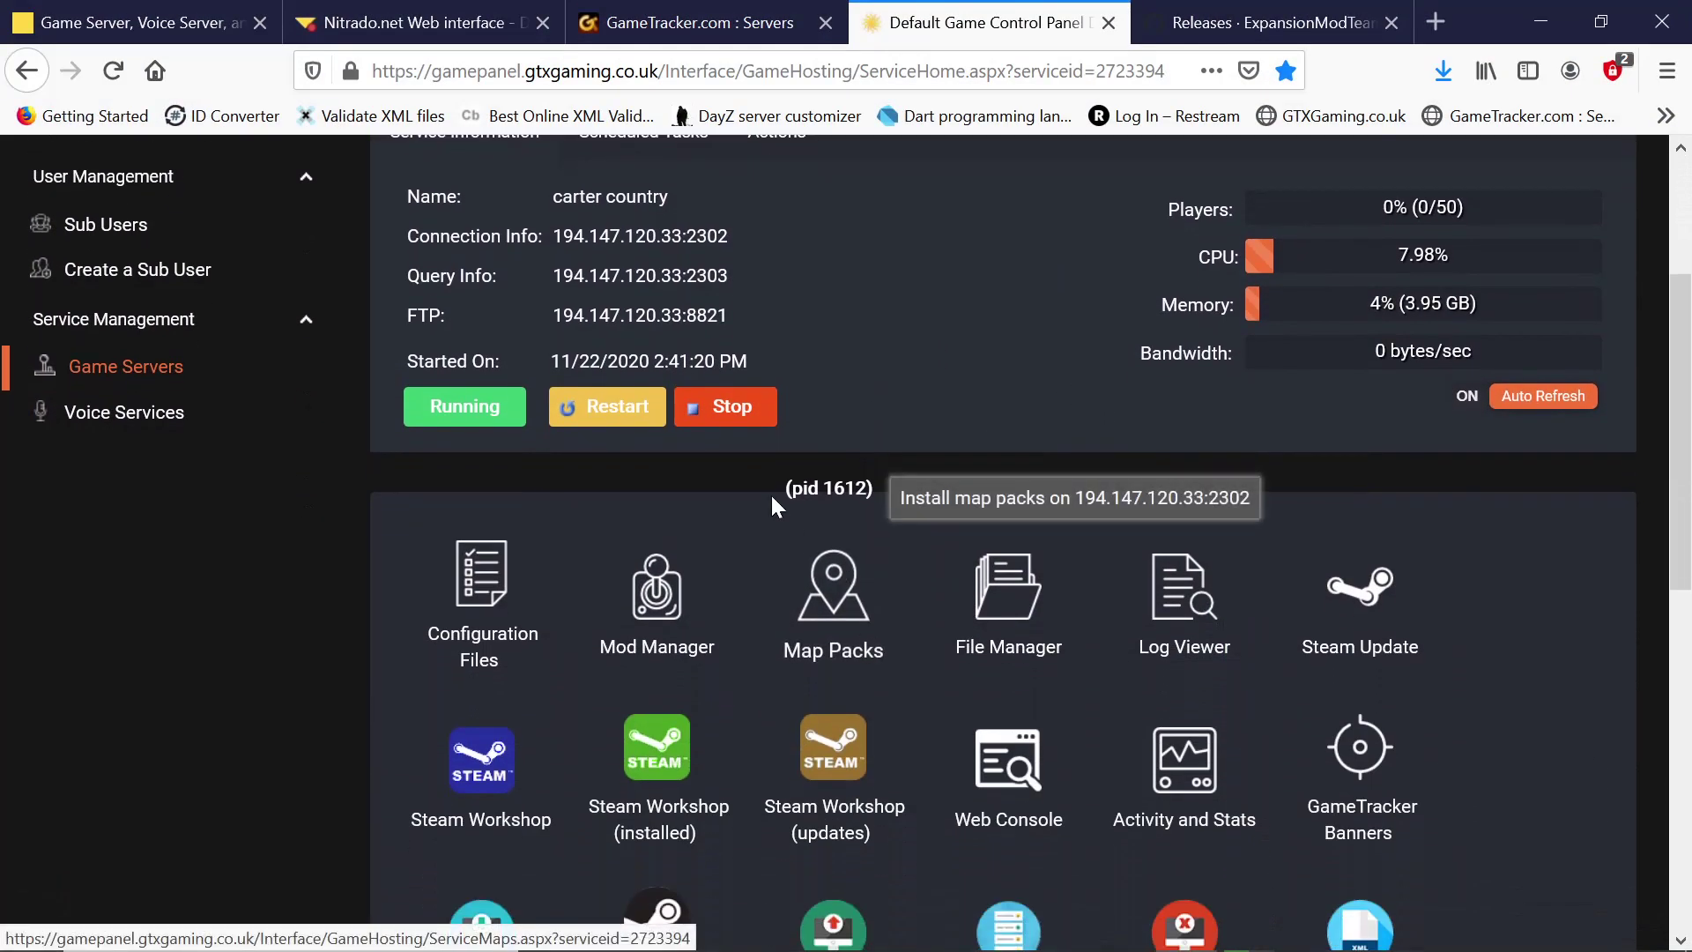
pyautogui.click(718, 420)
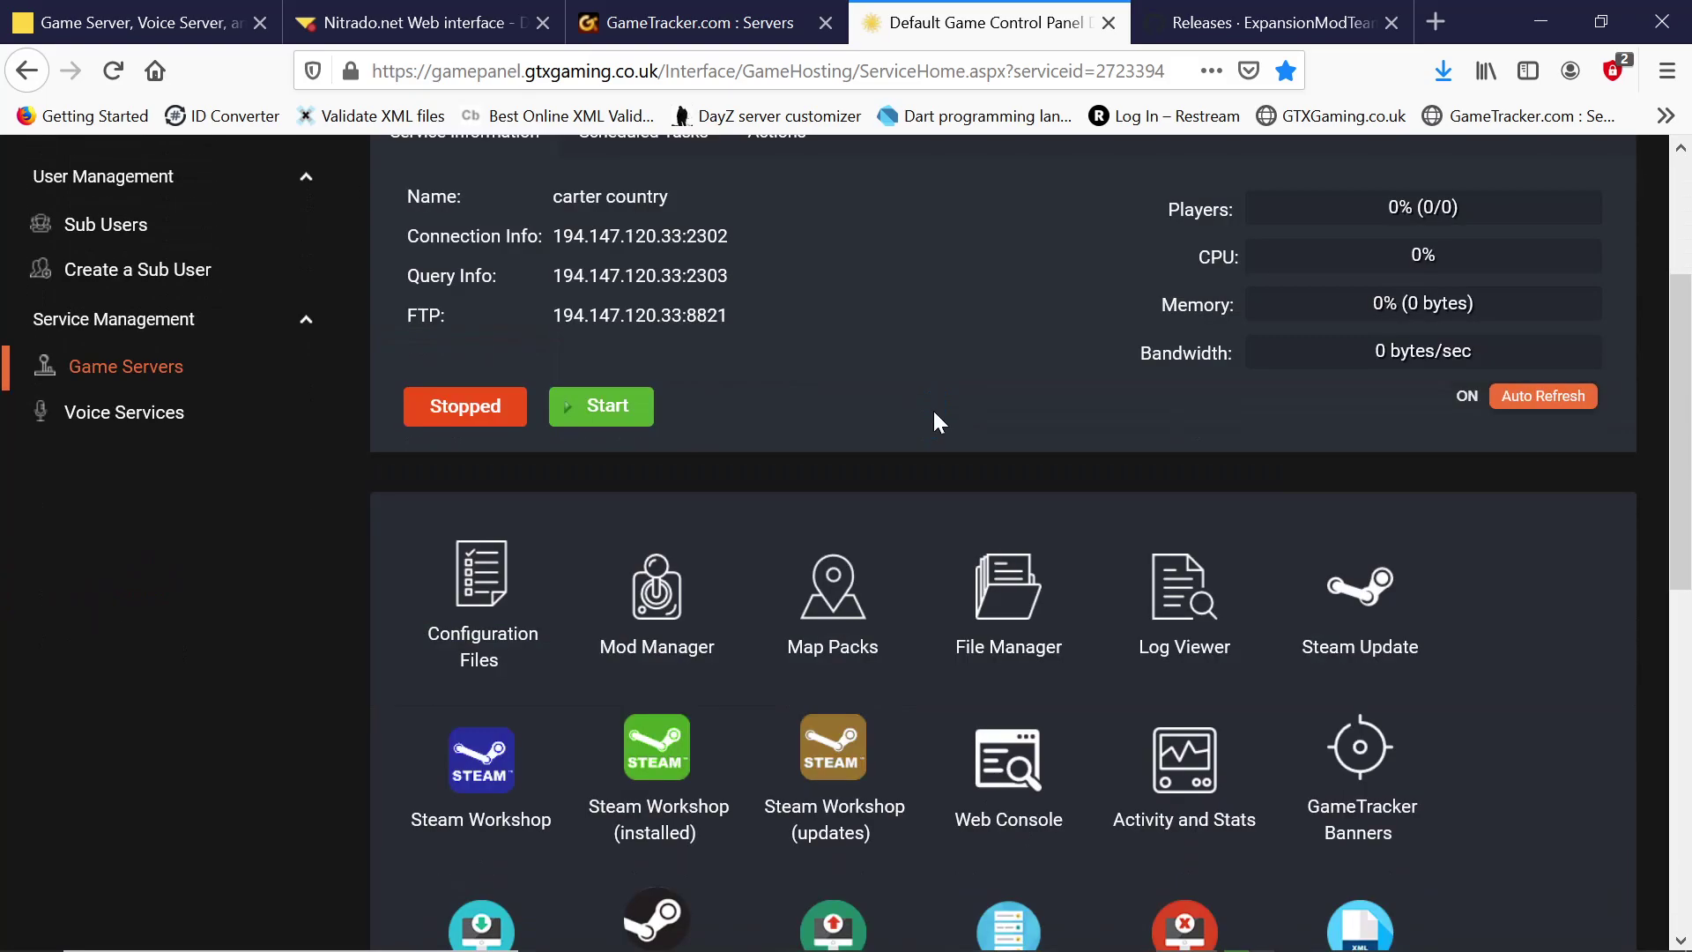
# Step: Open the server's Steam Workshop browser and search it for "expansion"
pyautogui.scroll(3, 932, 409)
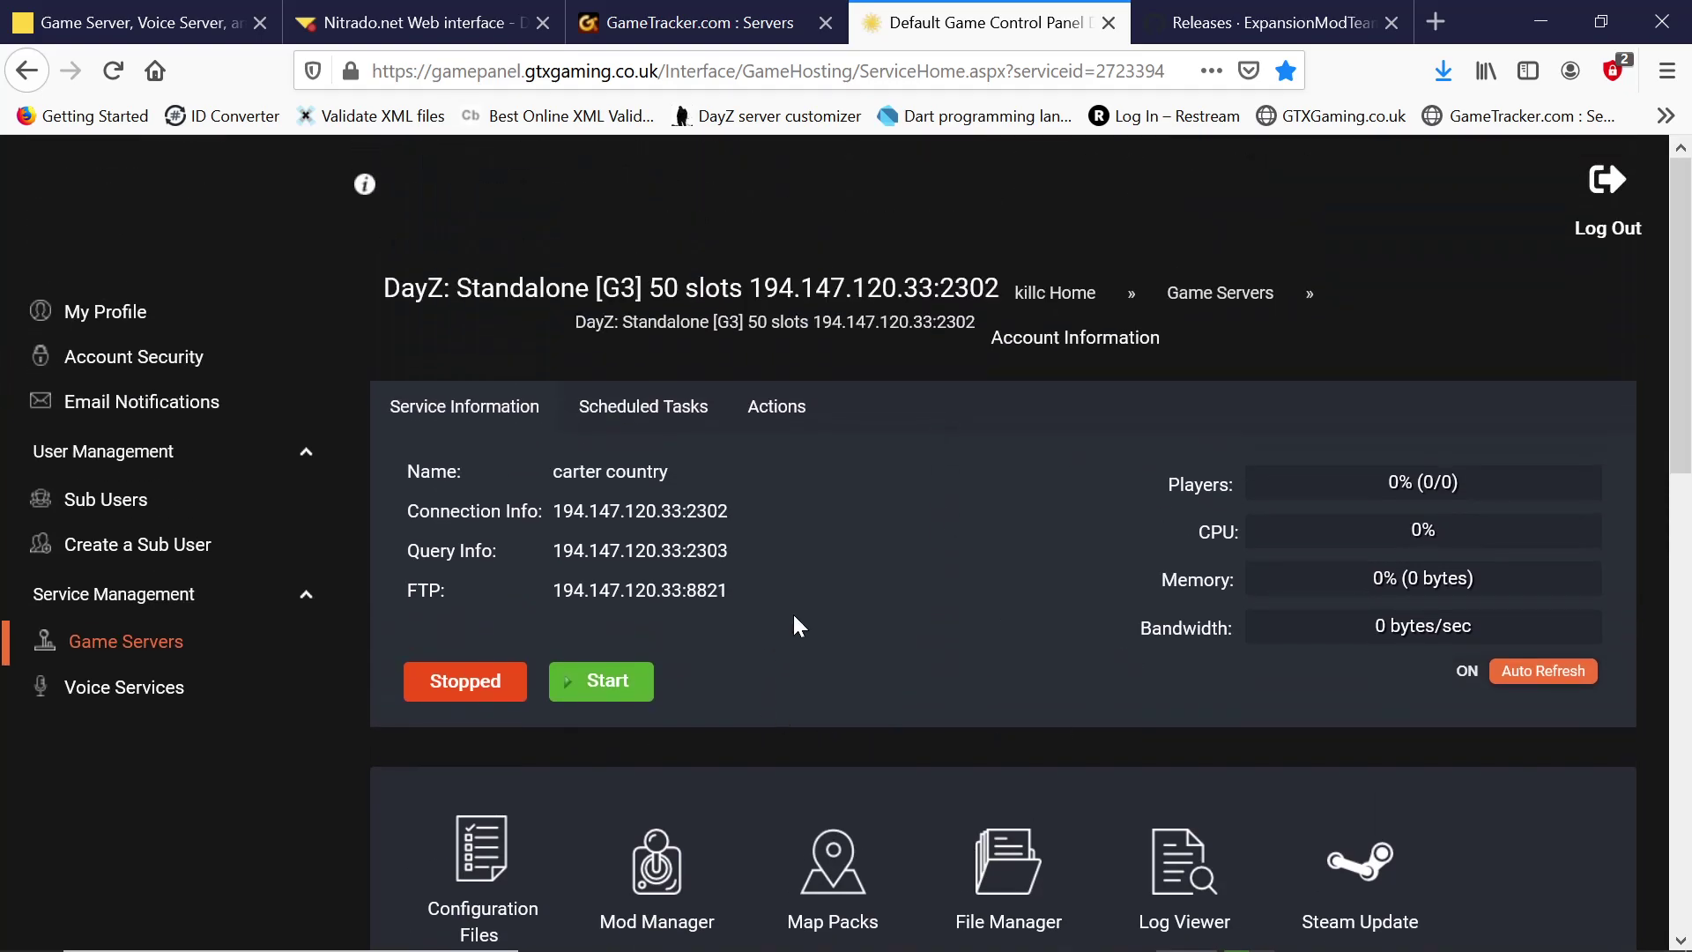
pyautogui.scroll(-2, 793, 612)
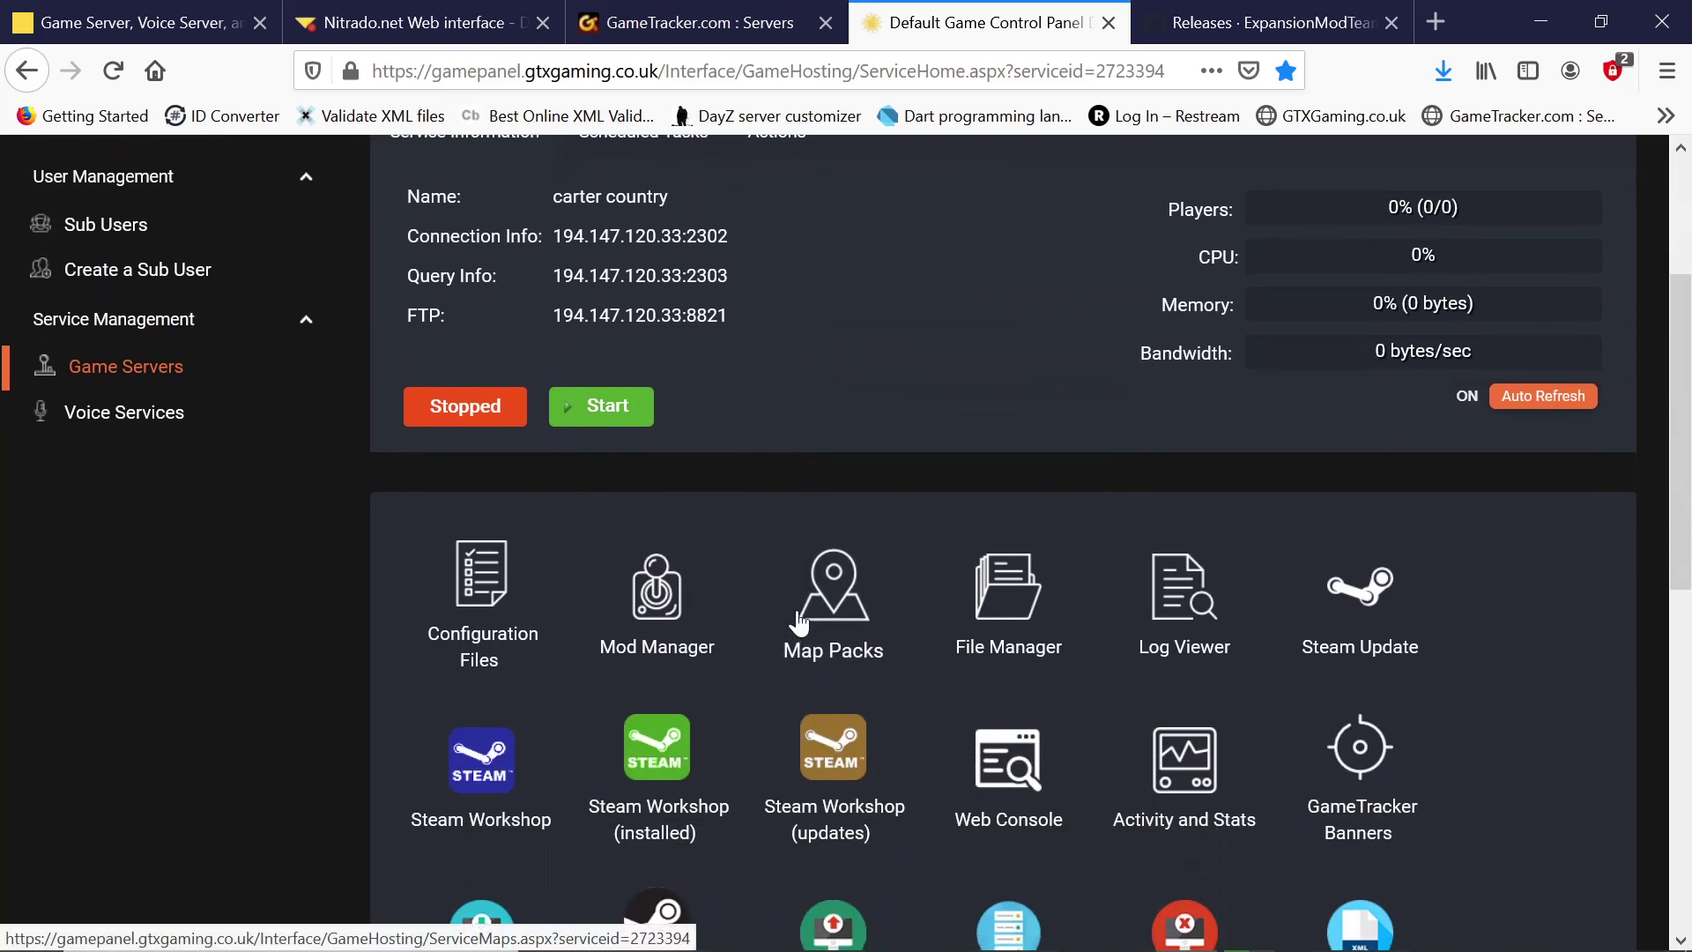
pyautogui.scroll(-5, 797, 617)
pyautogui.scroll(7, 798, 606)
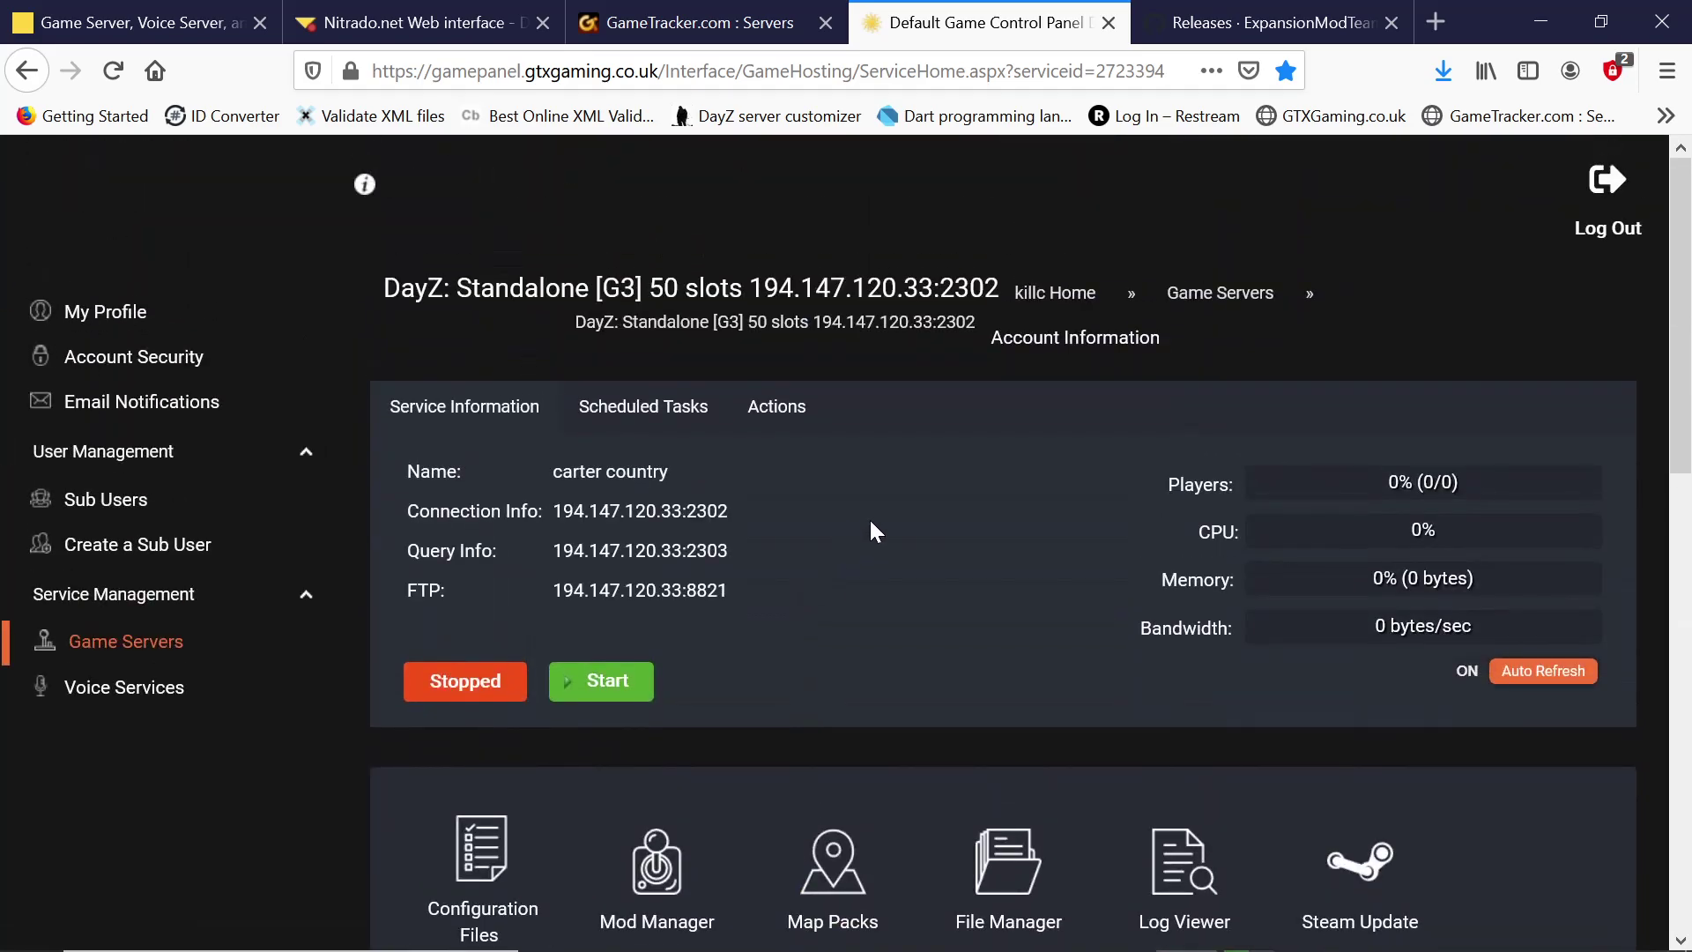
pyautogui.scroll(-3, 494, 758)
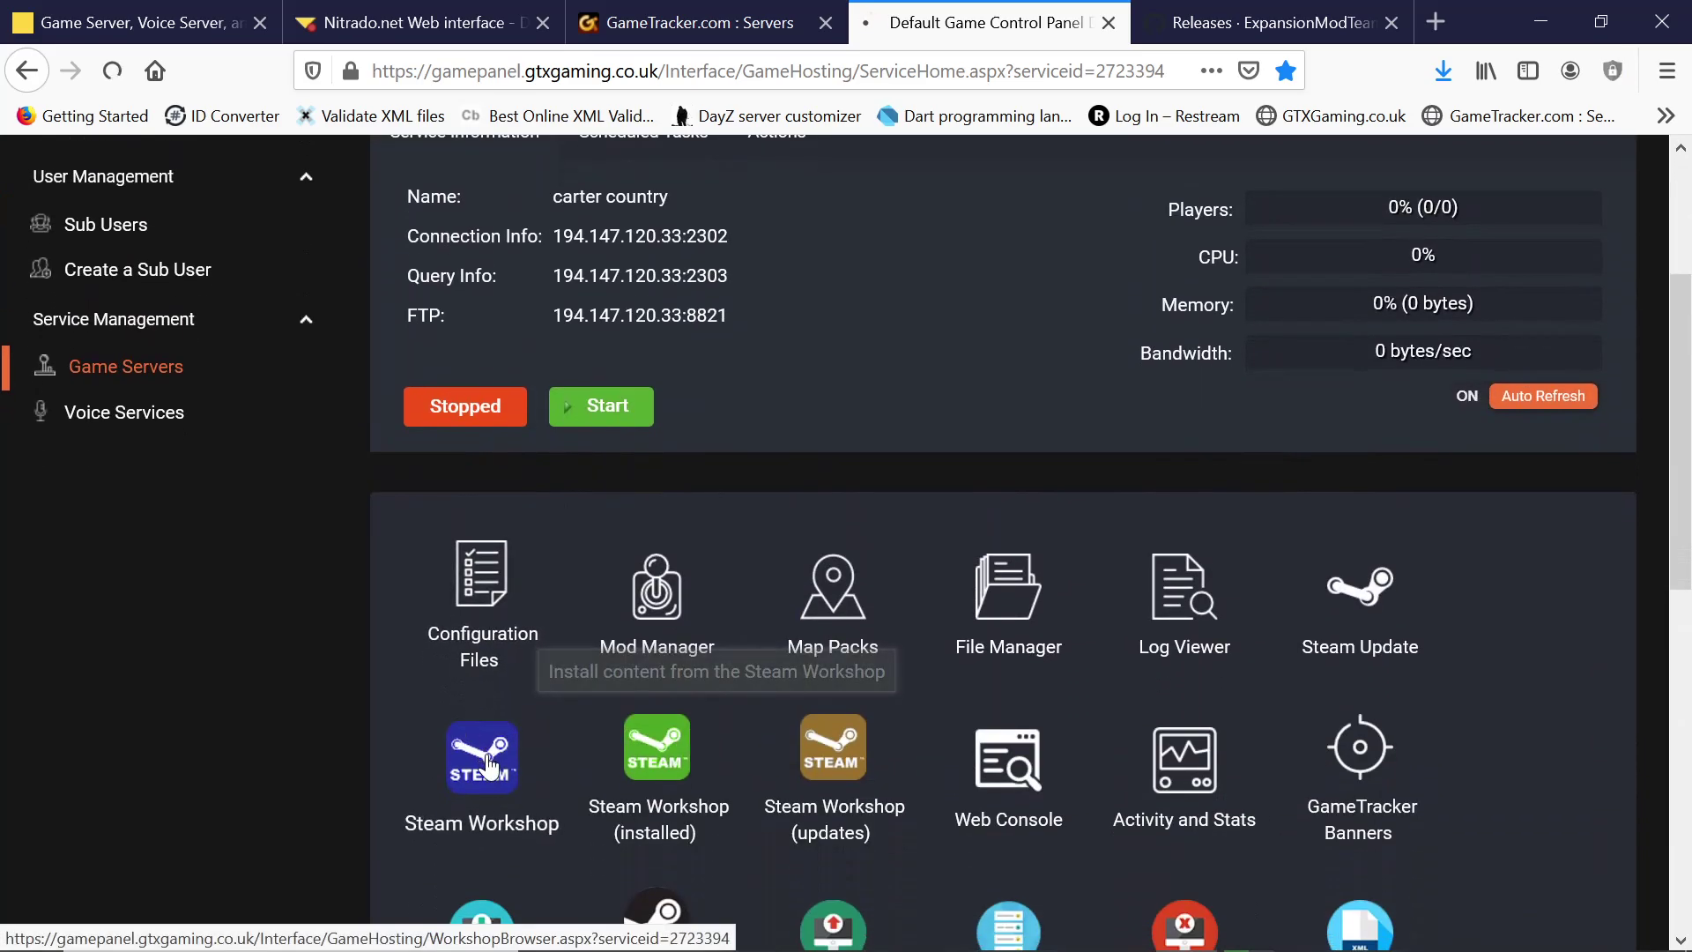
pyautogui.click(488, 763)
pyautogui.scroll(-3, 659, 337)
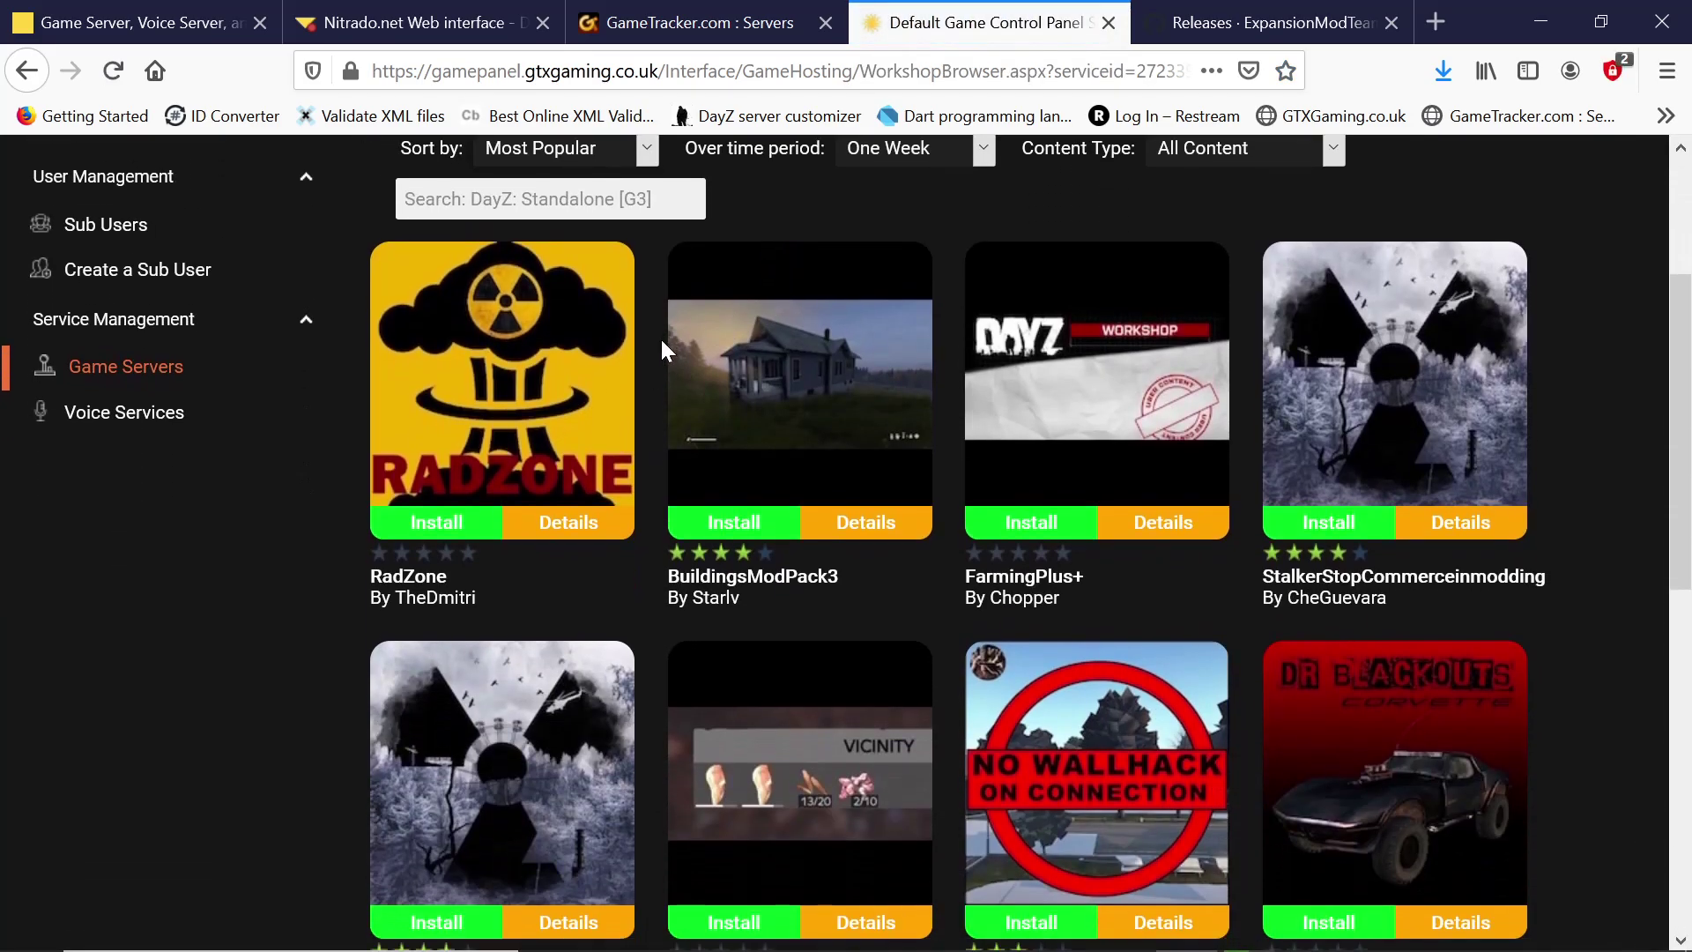
pyautogui.scroll(3, 615, 350)
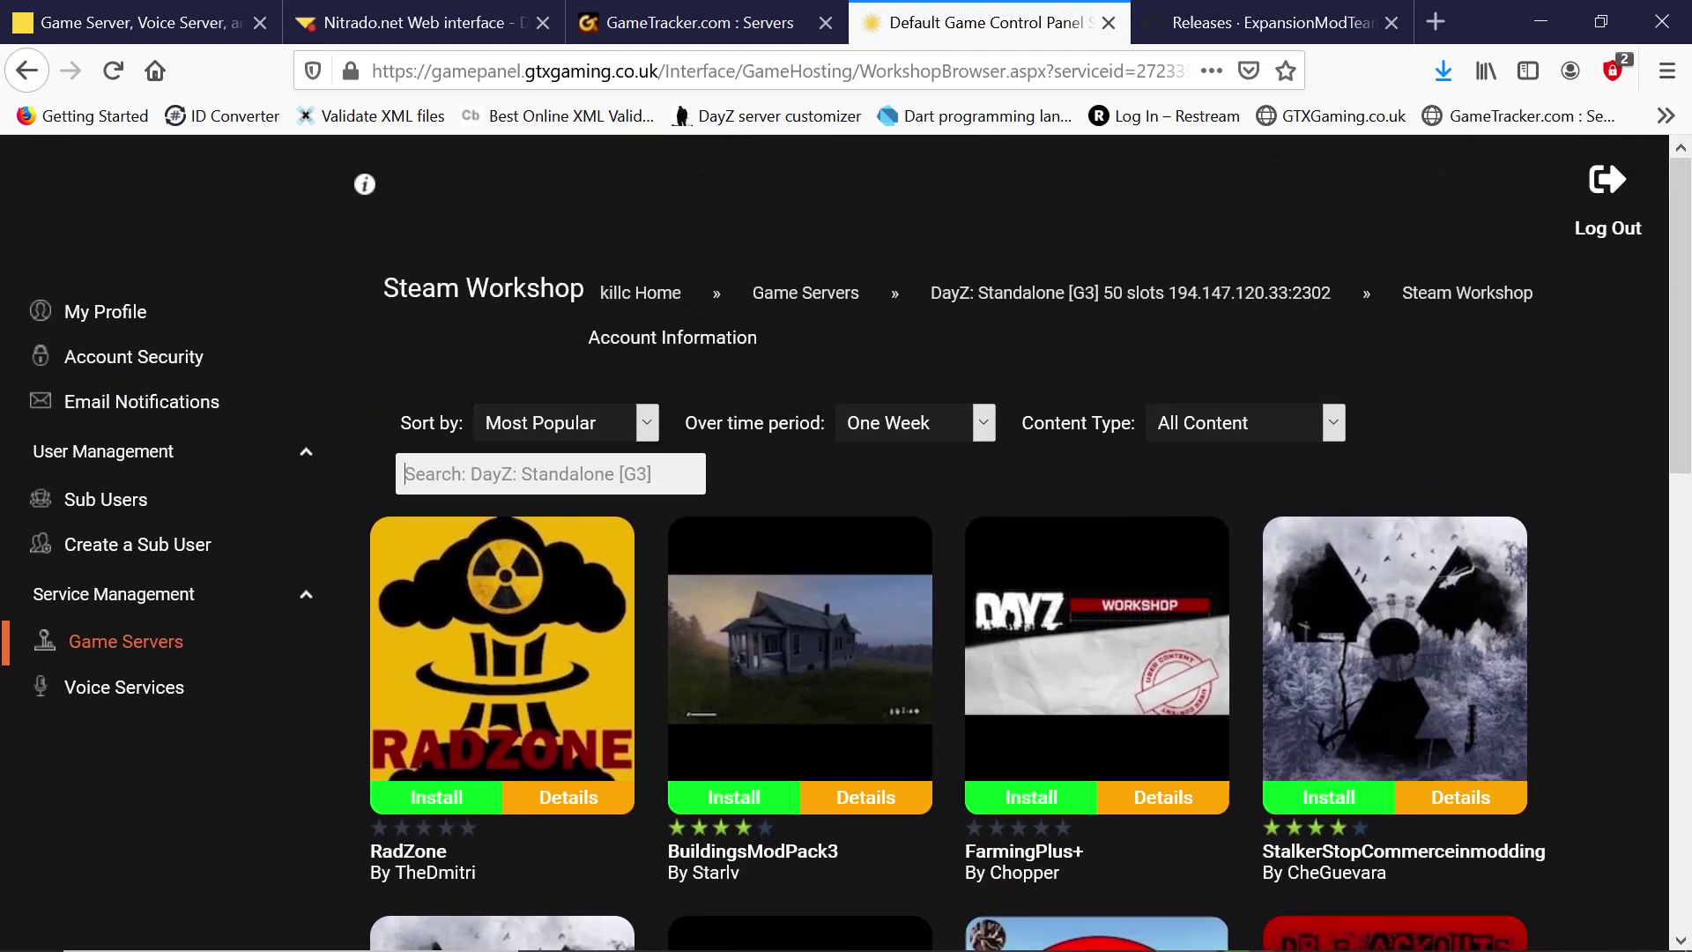
pyautogui.write('expansion')
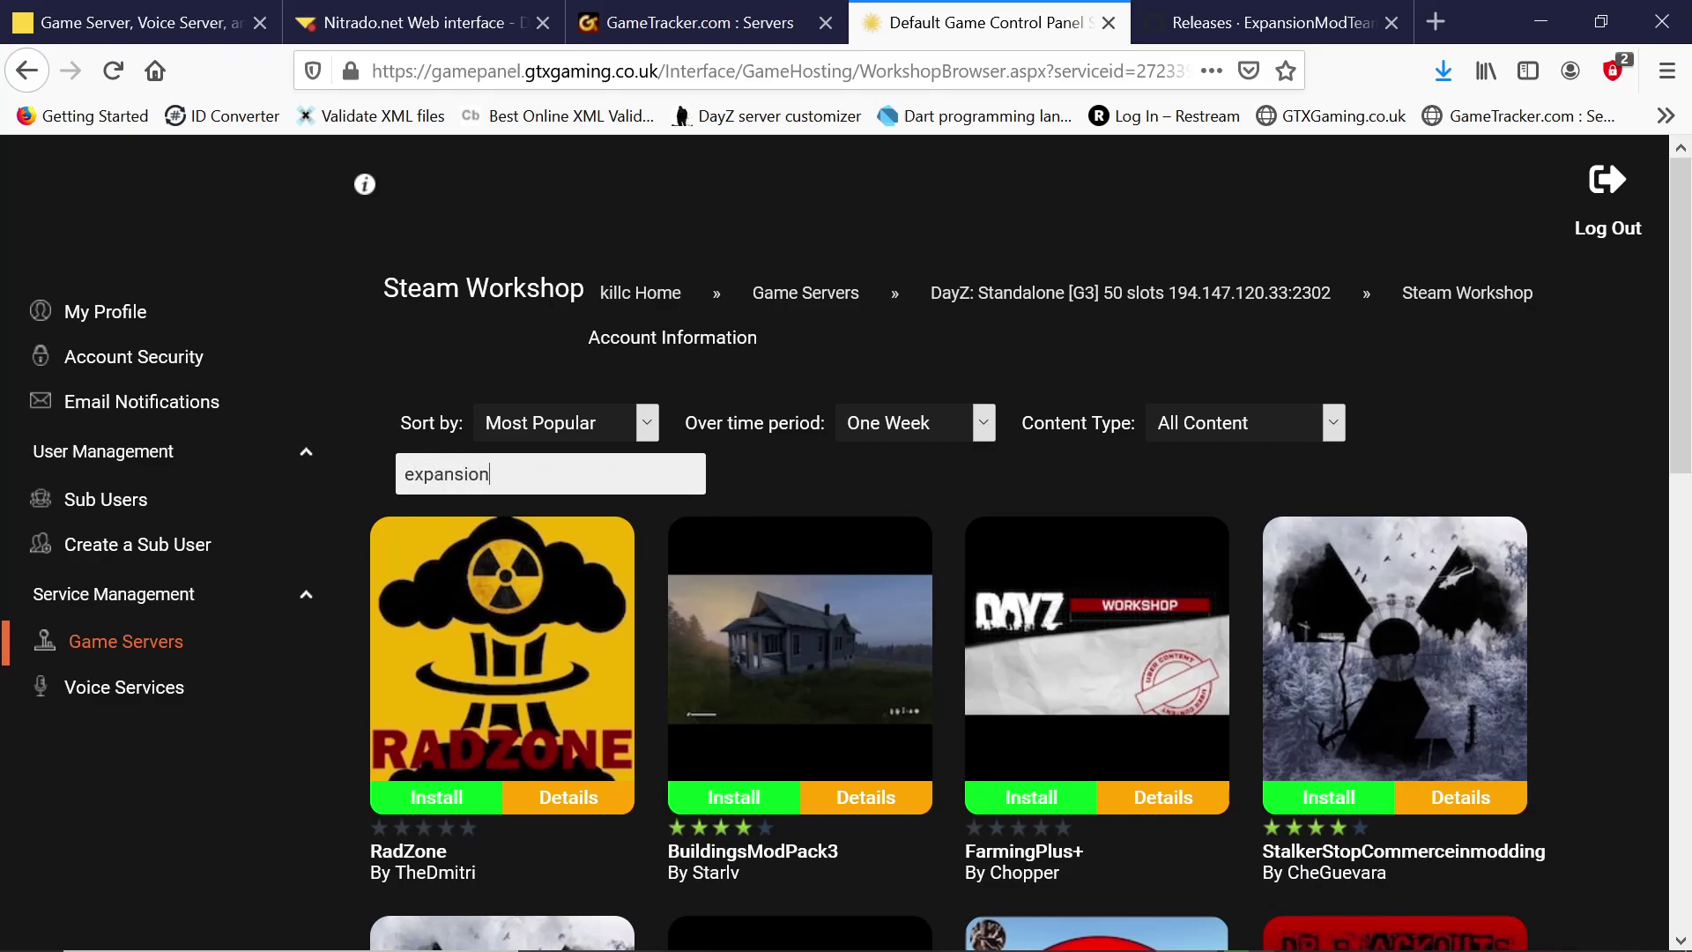
pyautogui.press('Return')
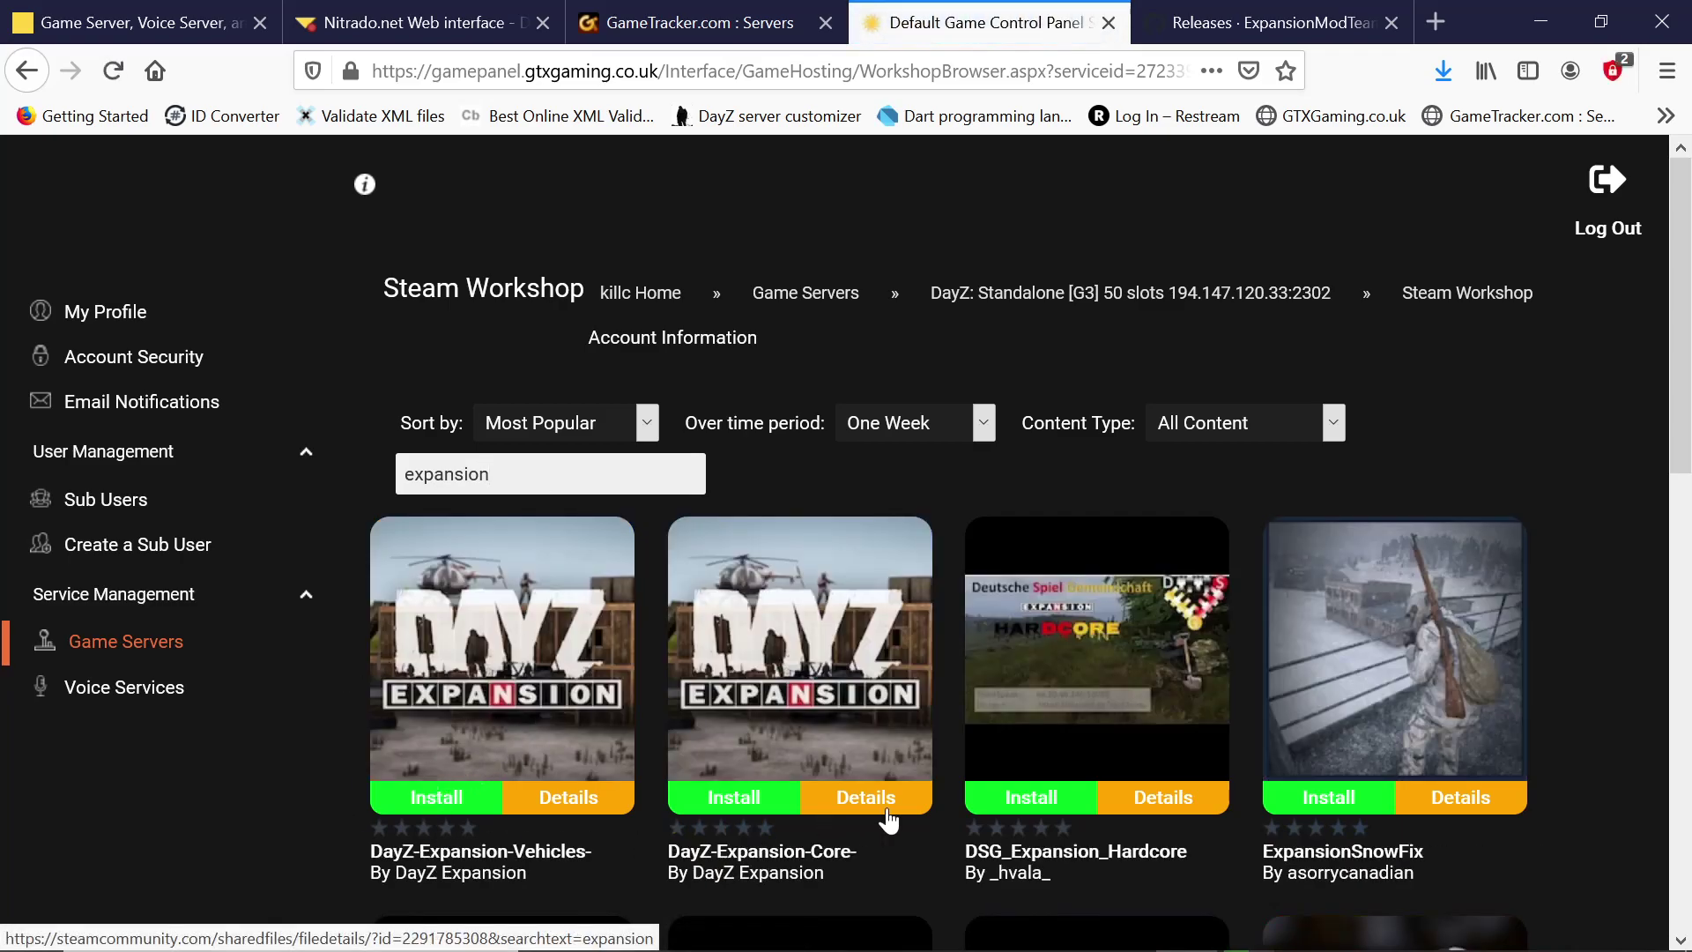
# Step: Sort the Workshop results by Most Subscribed and install the DayZ-Expansion- mod on the server
pyautogui.click(546, 421)
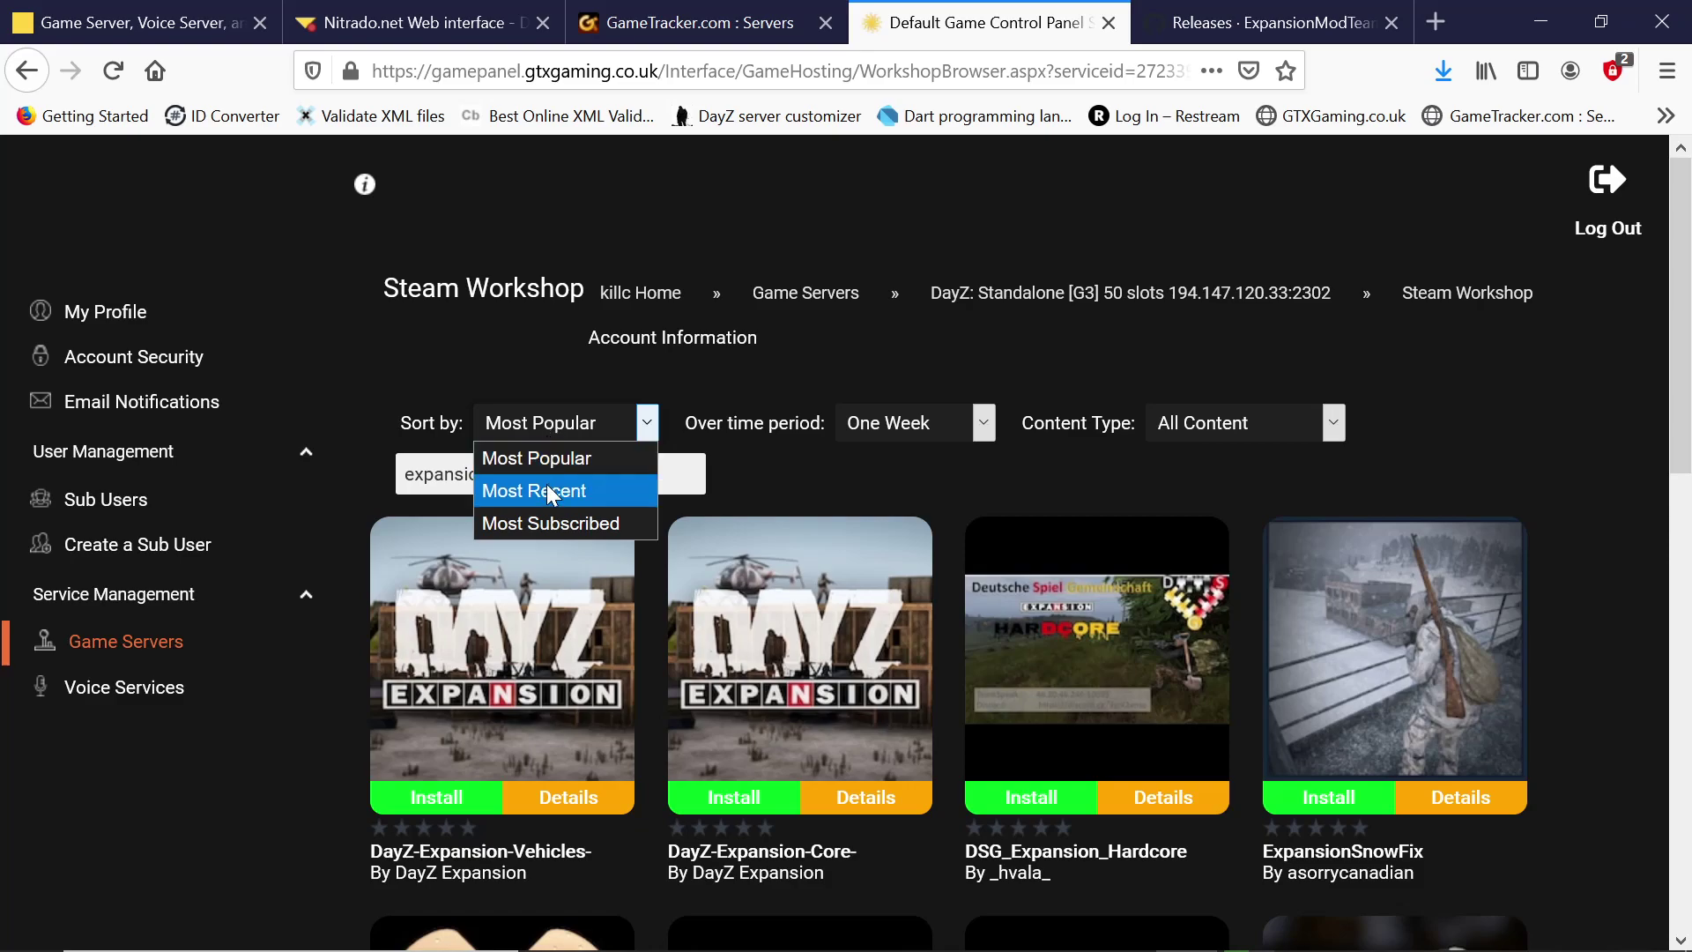
pyautogui.click(547, 522)
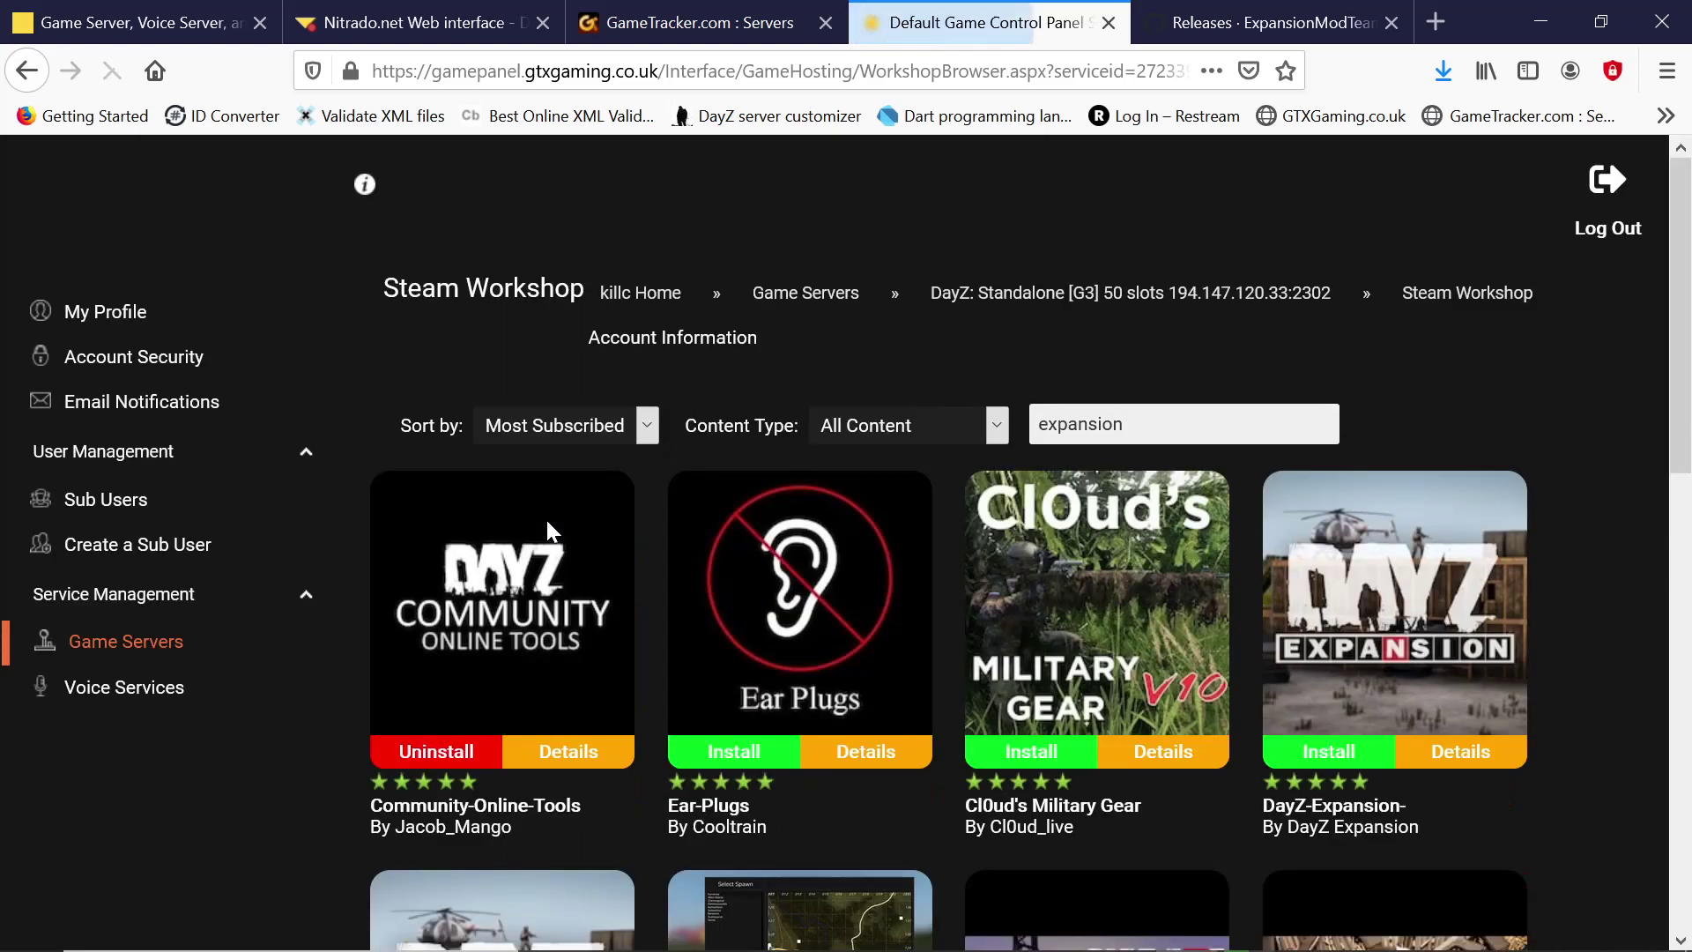
pyautogui.scroll(-4, 1365, 340)
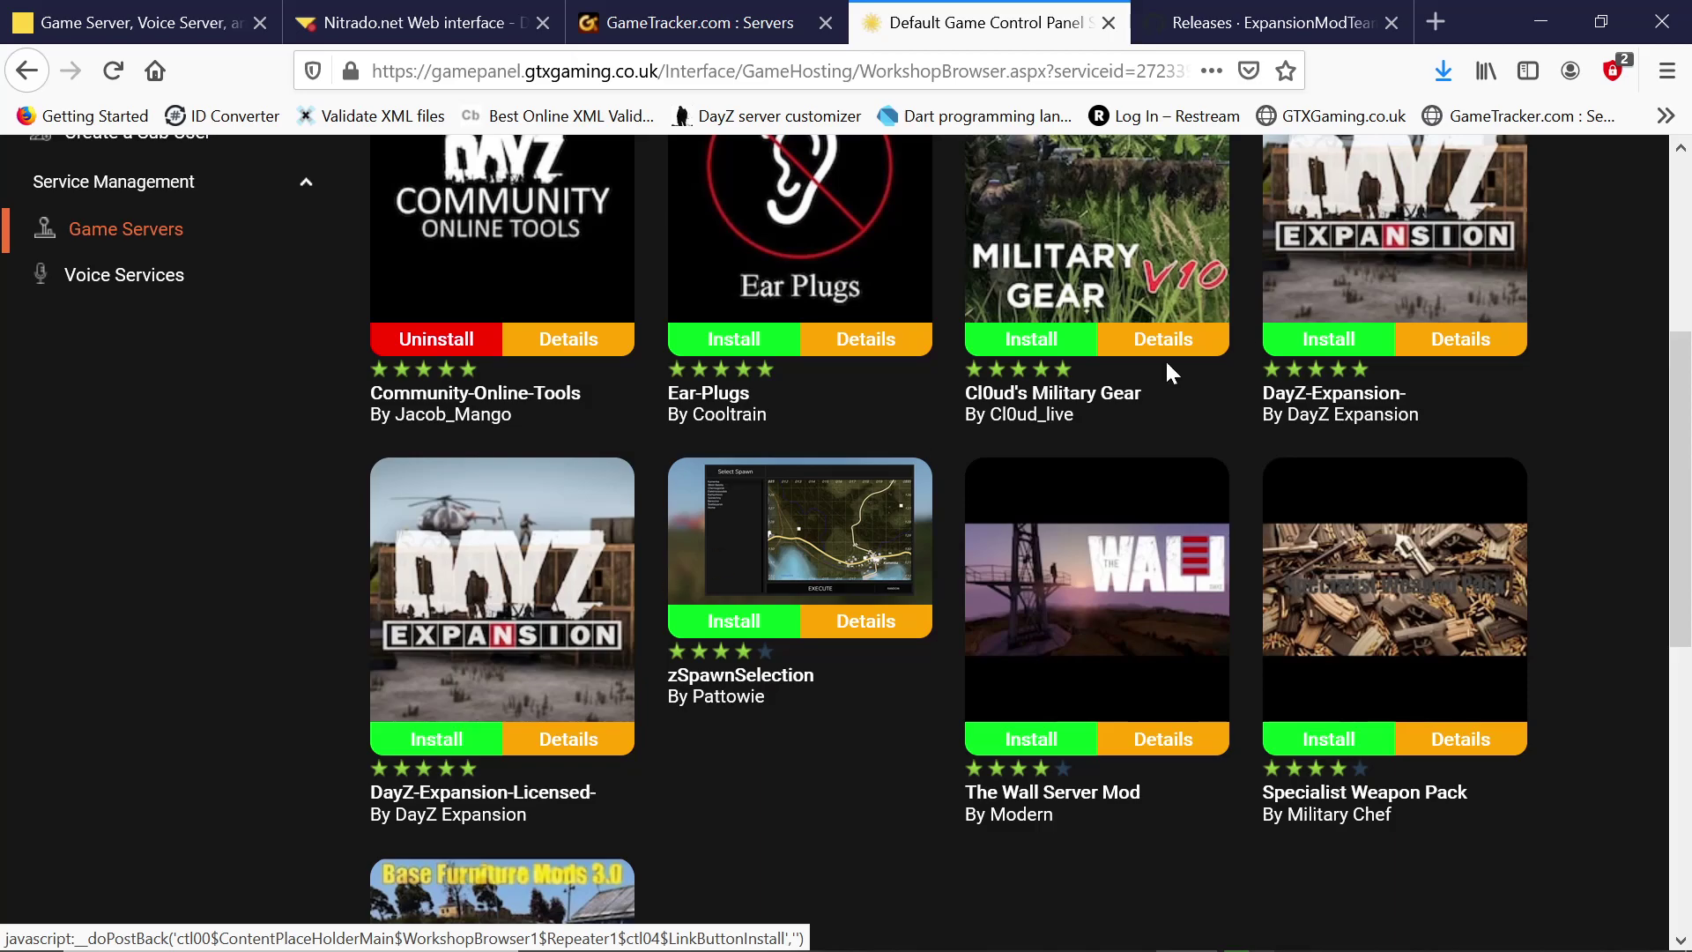
pyautogui.click(1348, 341)
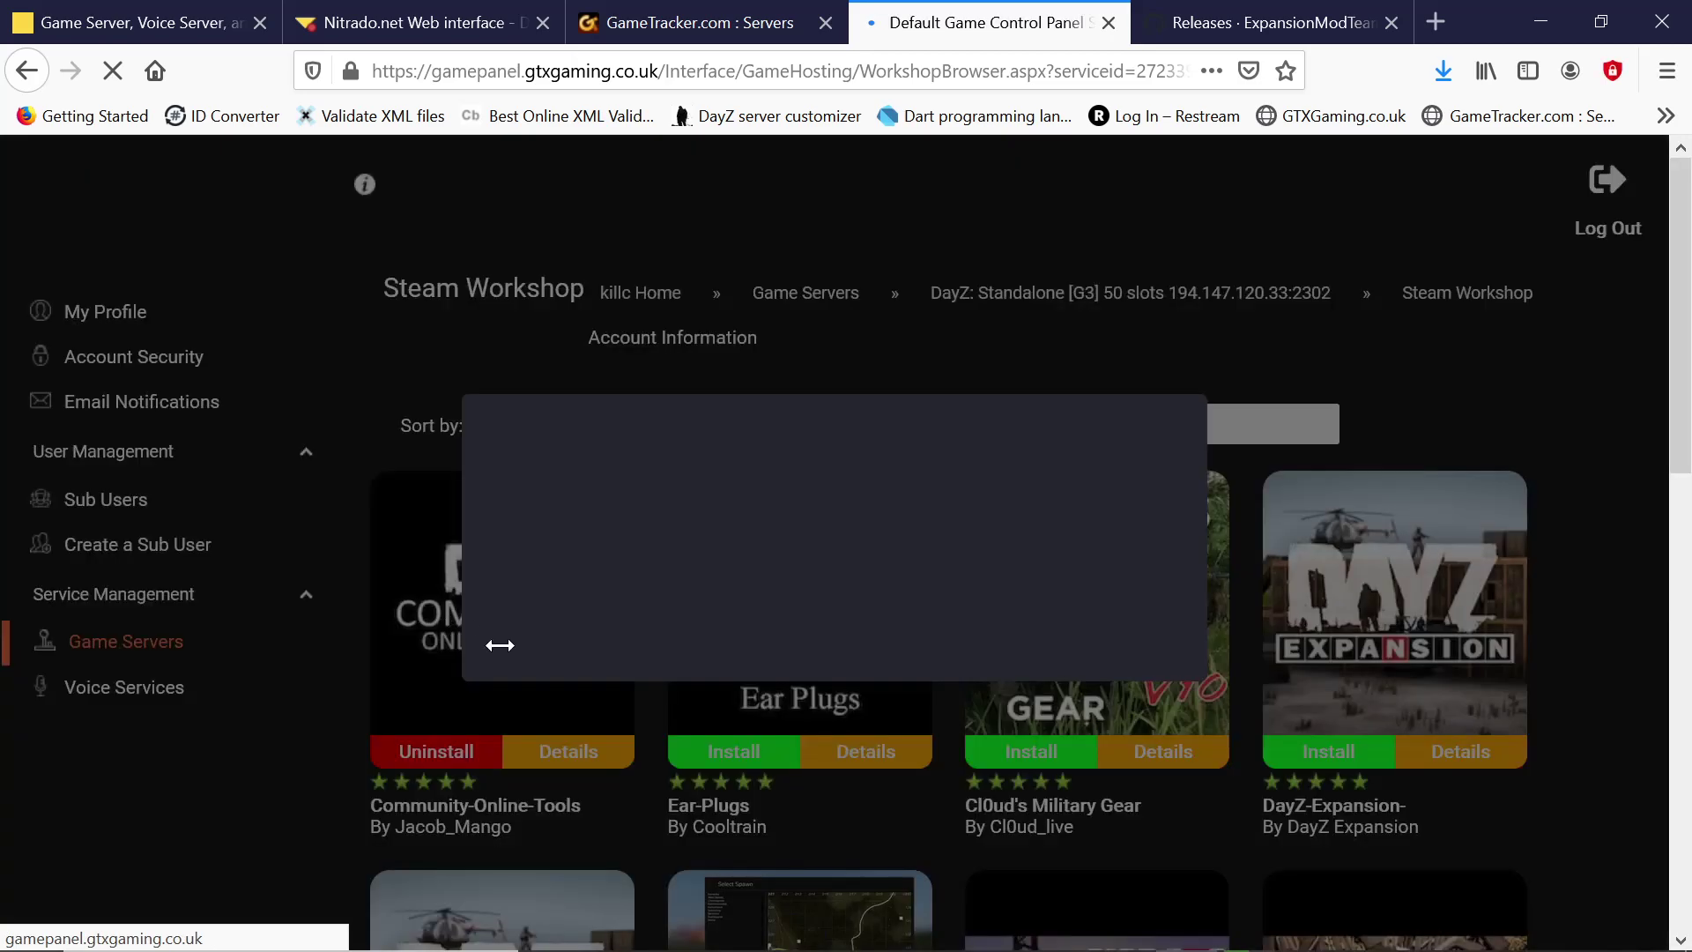
pyautogui.scroll(-5, 463, 626)
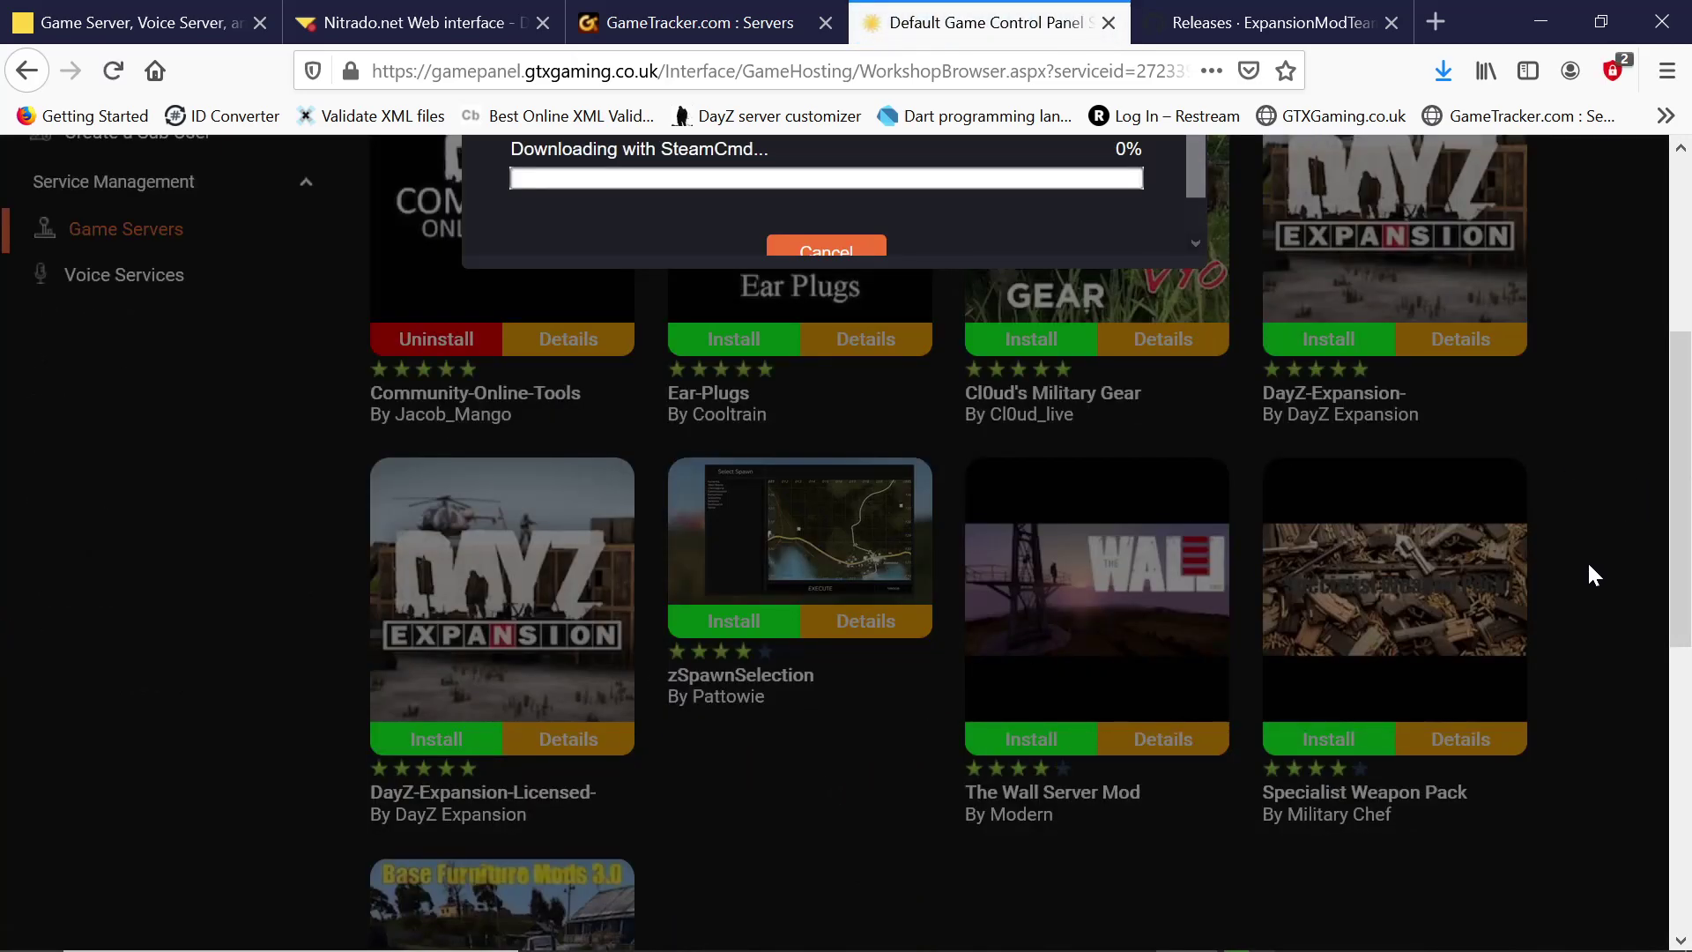
pyautogui.scroll(5, 1589, 573)
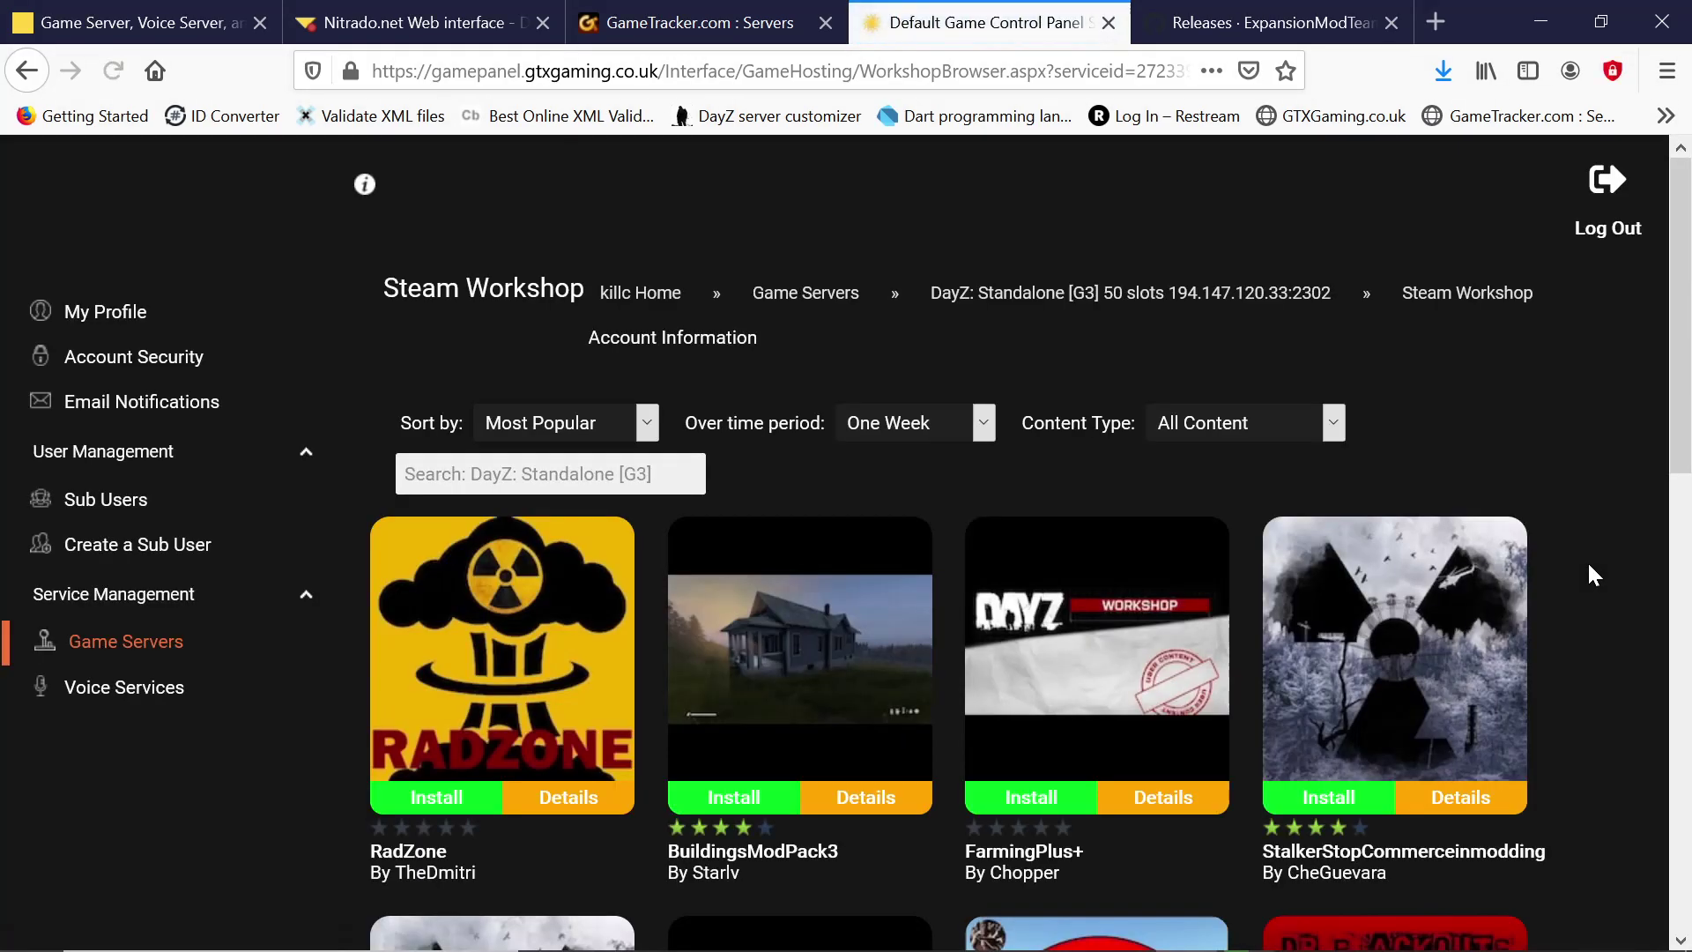
# Step: Sort the Workshop by Most Subscribed, search for "expansion" again, and check which Expansion mods are installed
pyautogui.scroll(-2, 1445, 353)
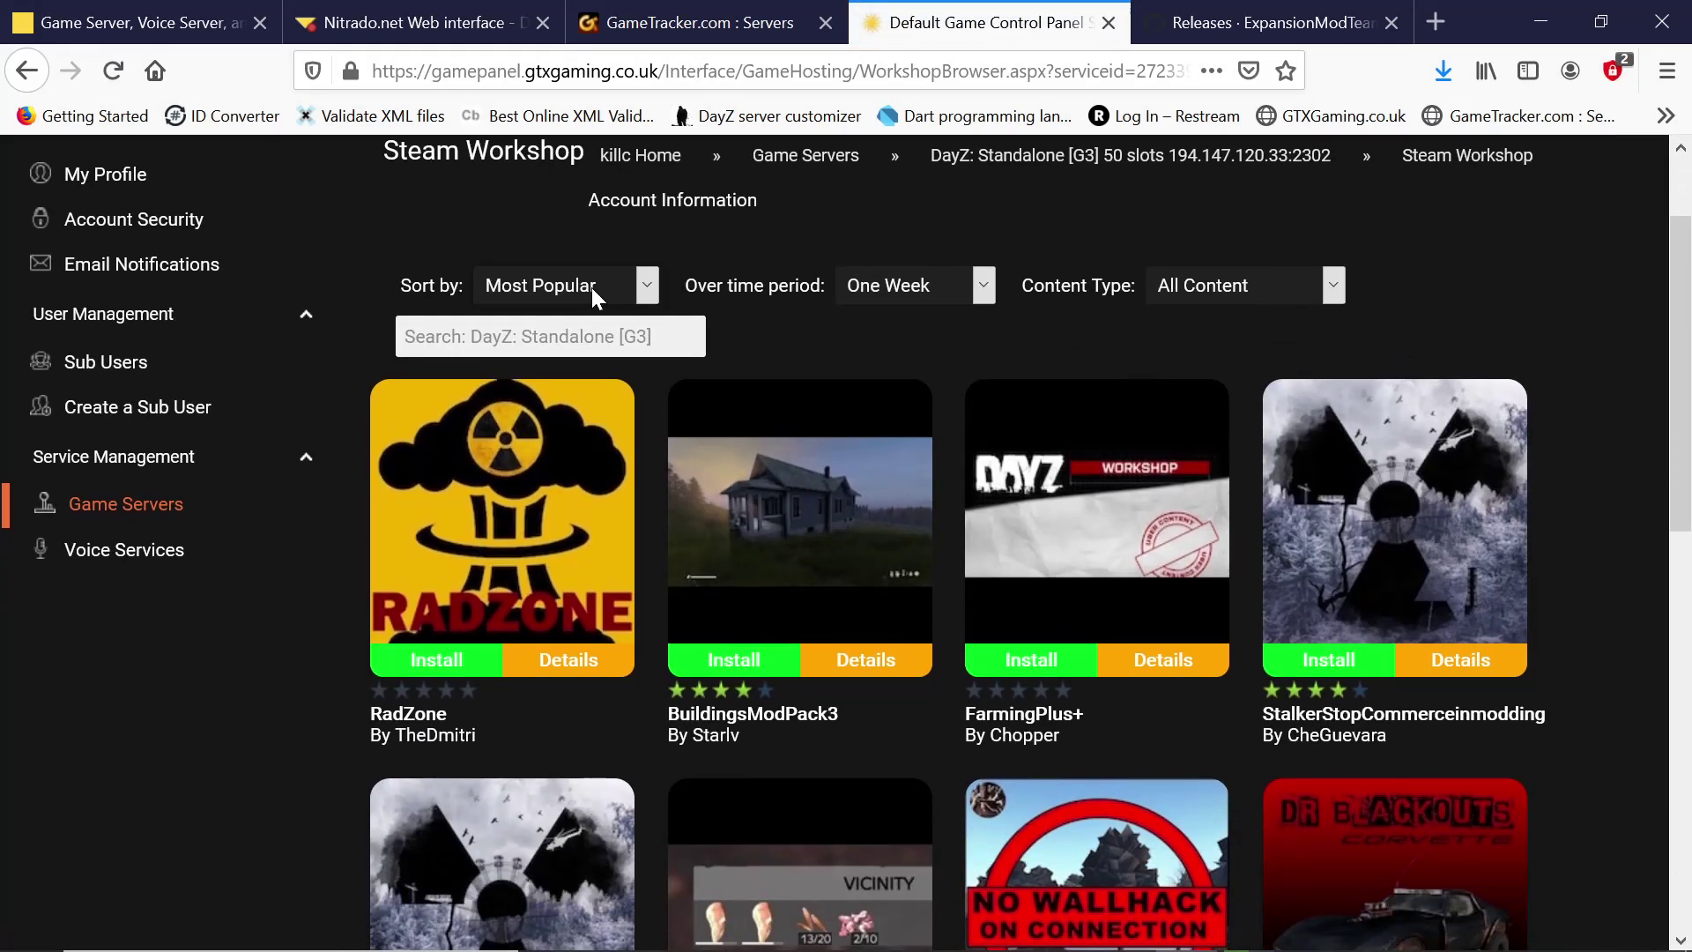
pyautogui.click(590, 286)
pyautogui.click(585, 384)
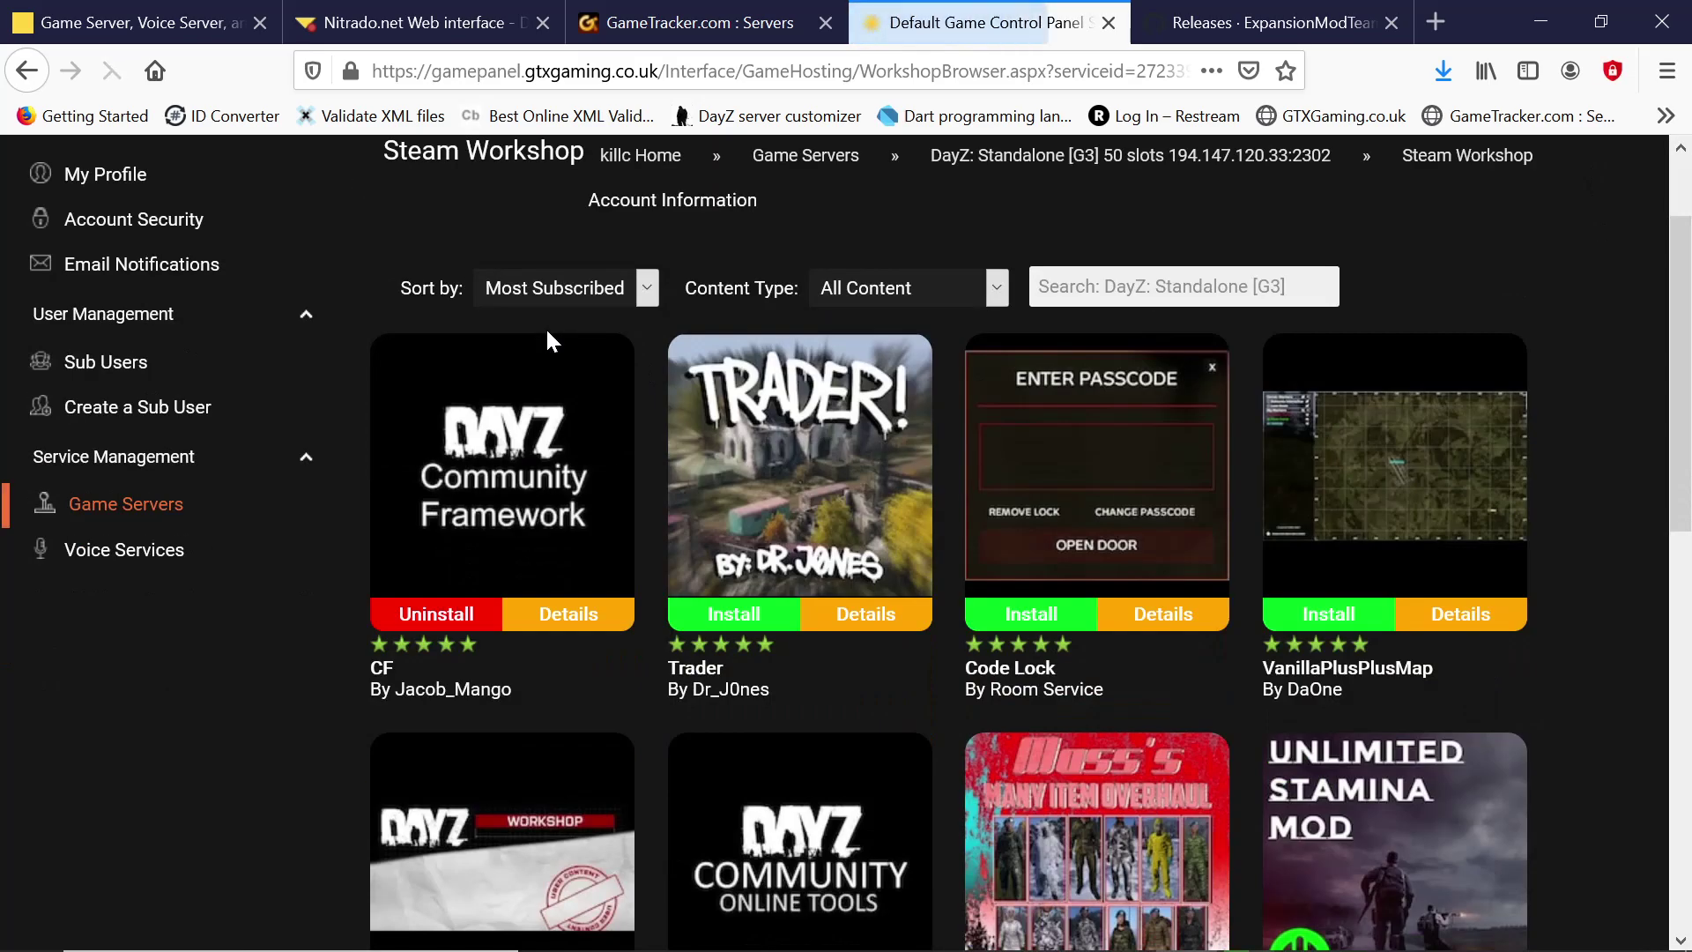
pyautogui.scroll(-2, 542, 363)
pyautogui.scroll(4, 553, 541)
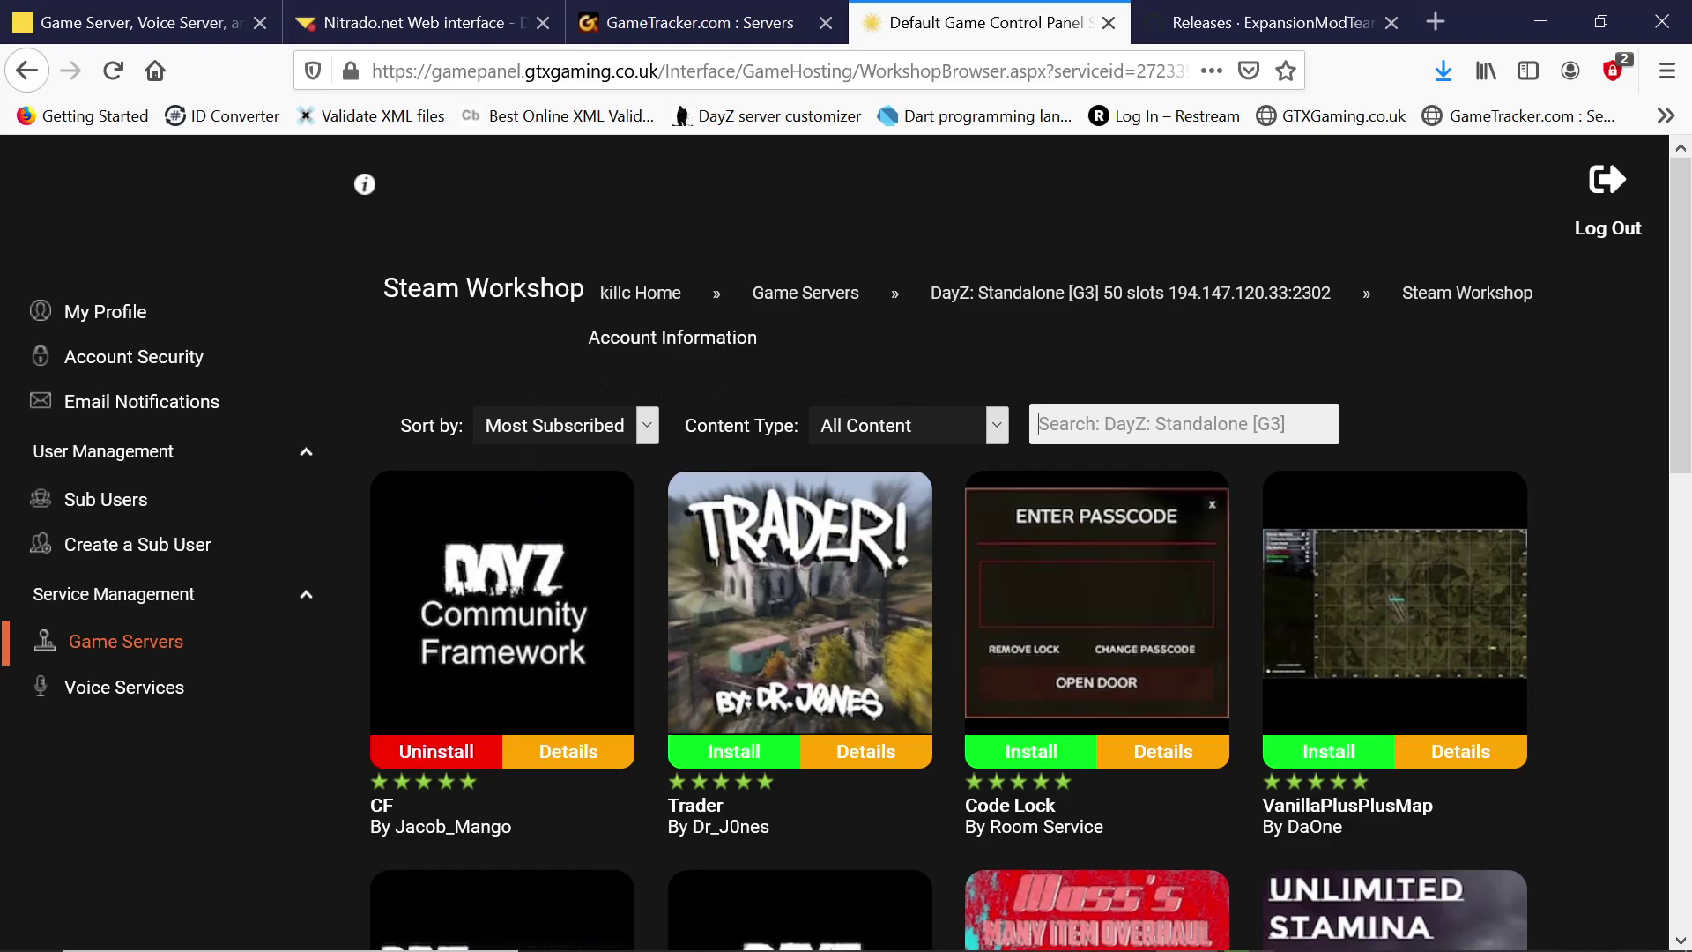
pyautogui.write('exp')
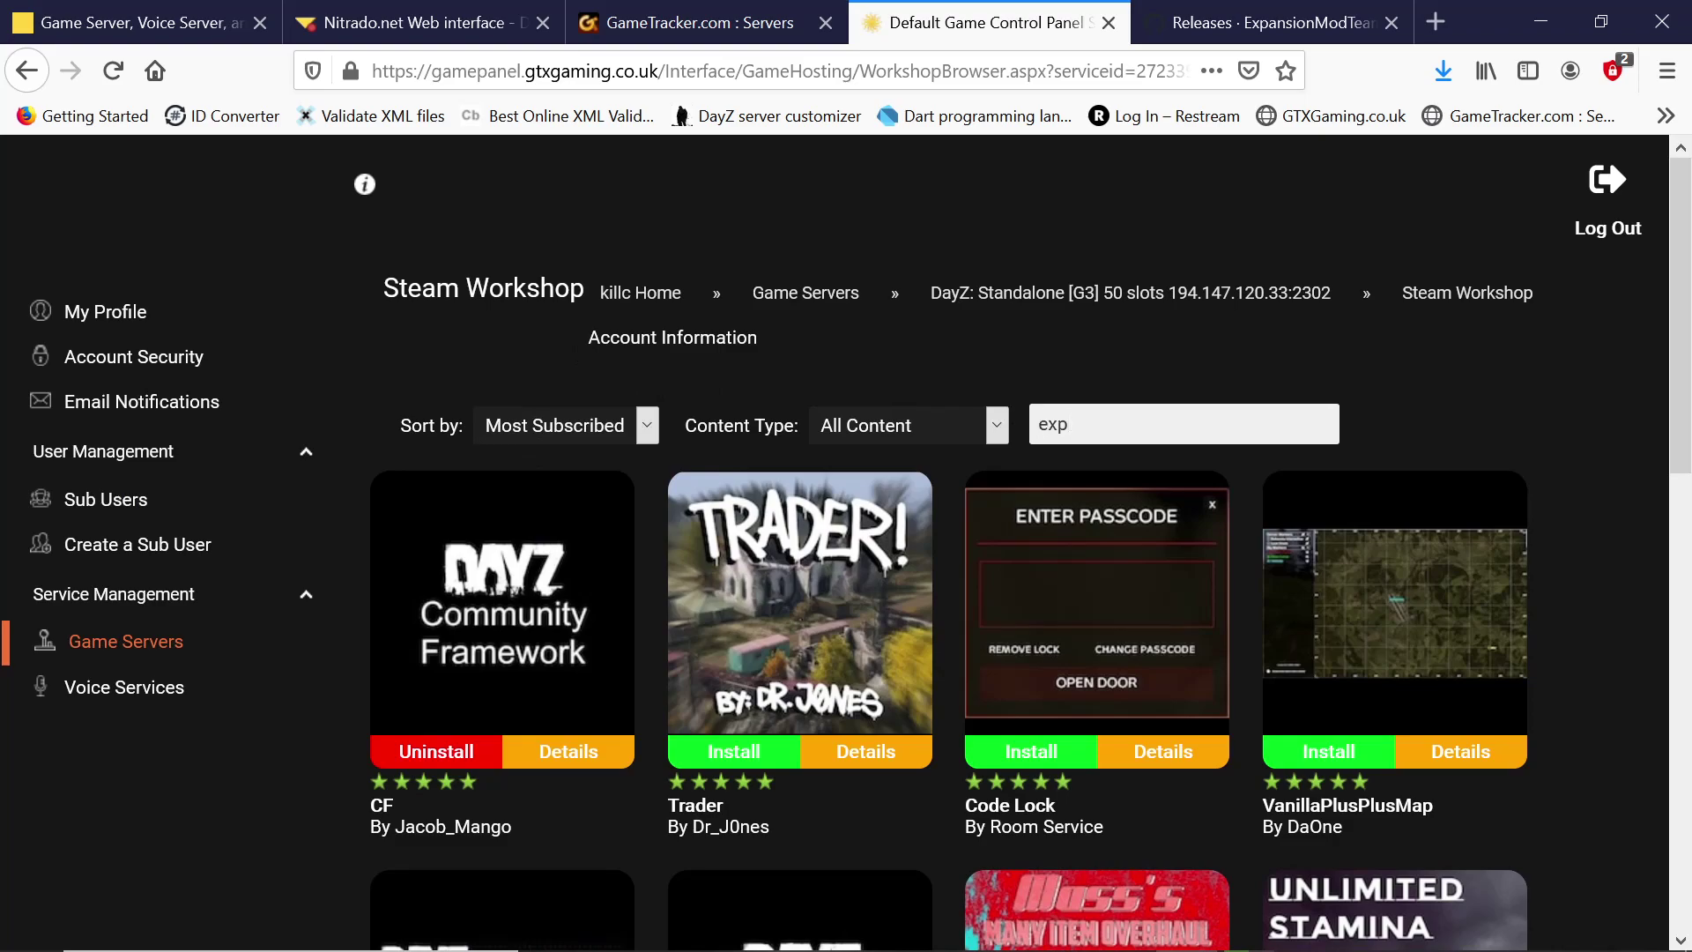
pyautogui.write('ansion')
pyautogui.press('Return')
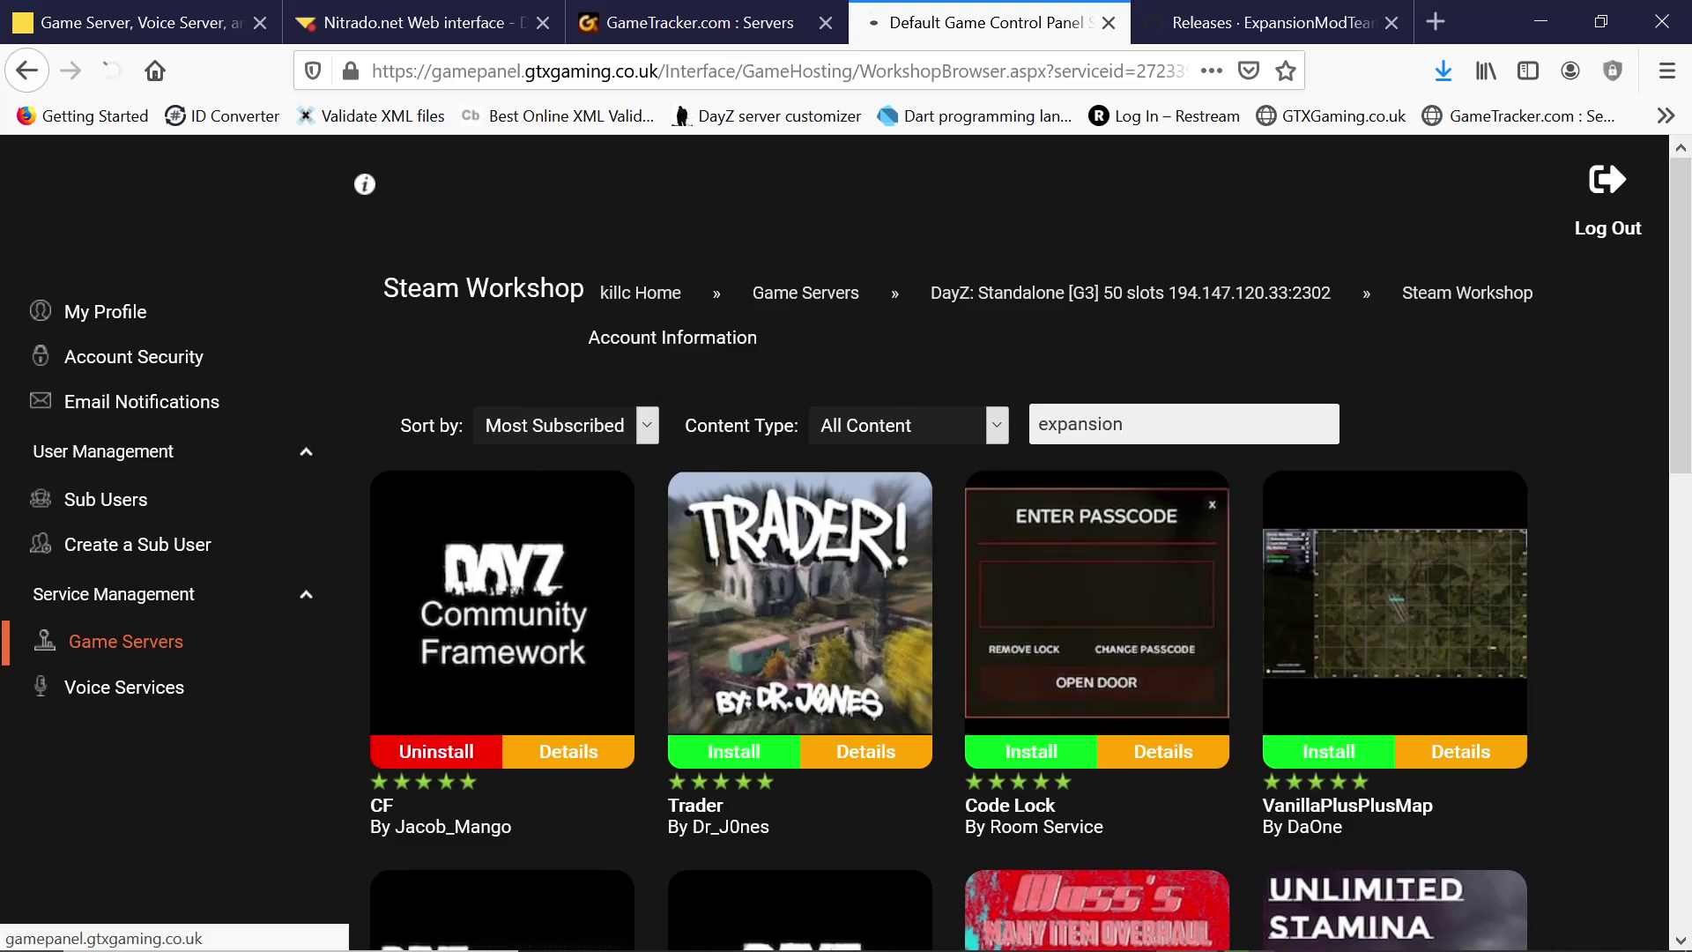
pyautogui.scroll(-3, 1137, 589)
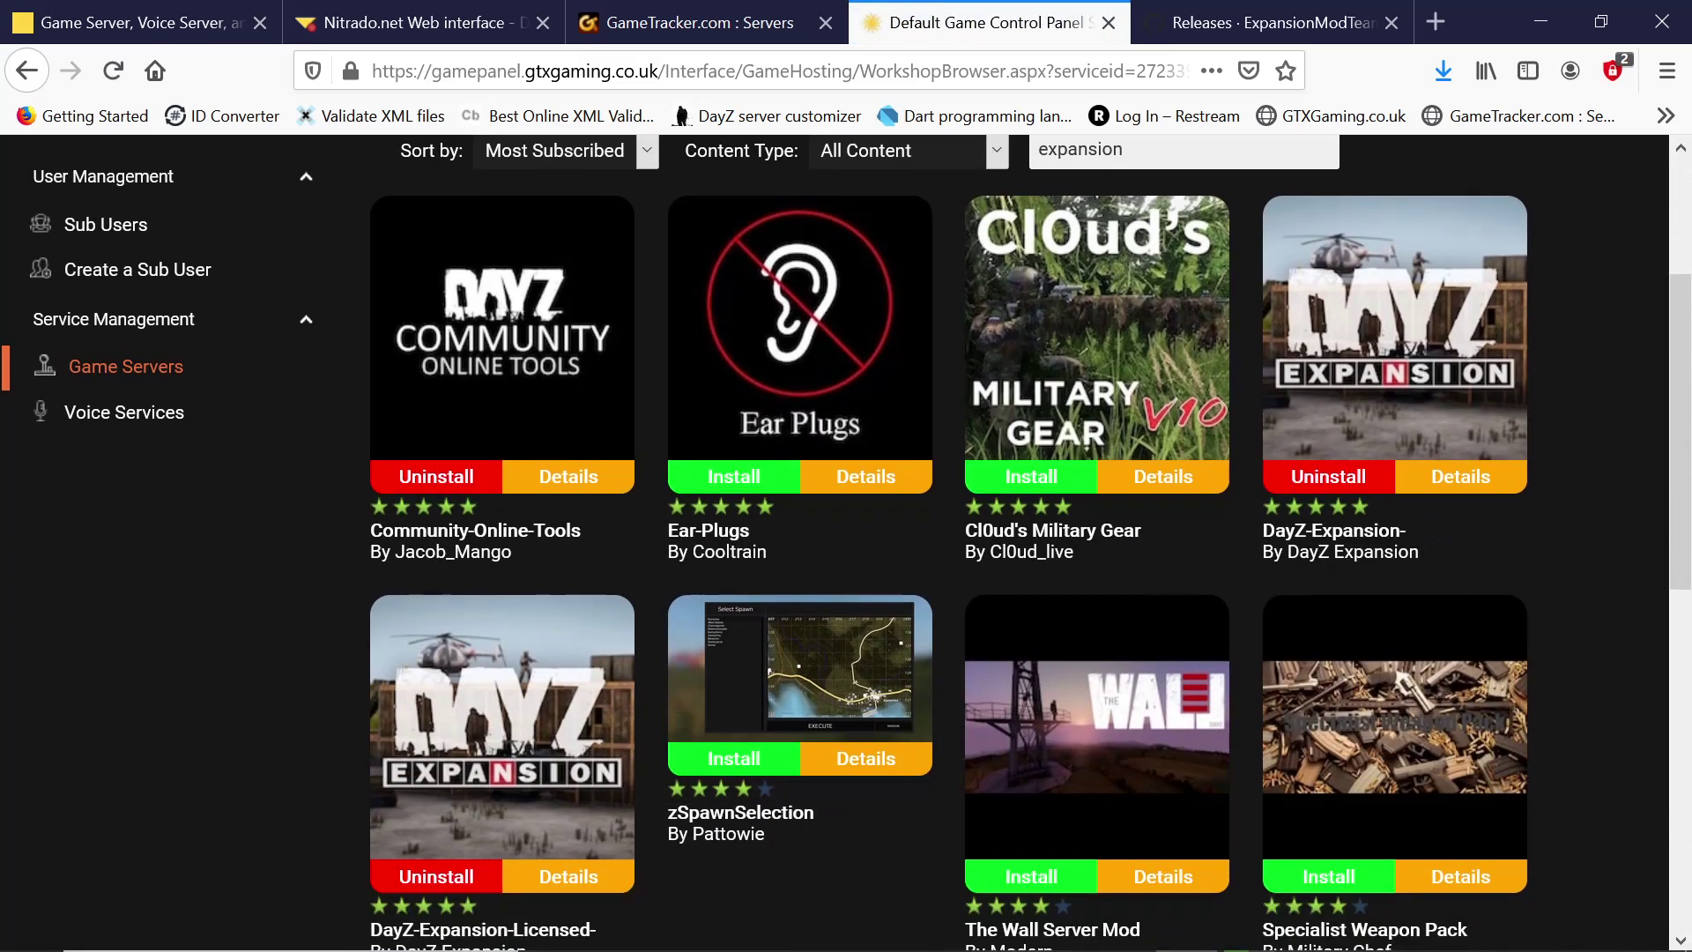
pyautogui.scroll(-2, 421, 691)
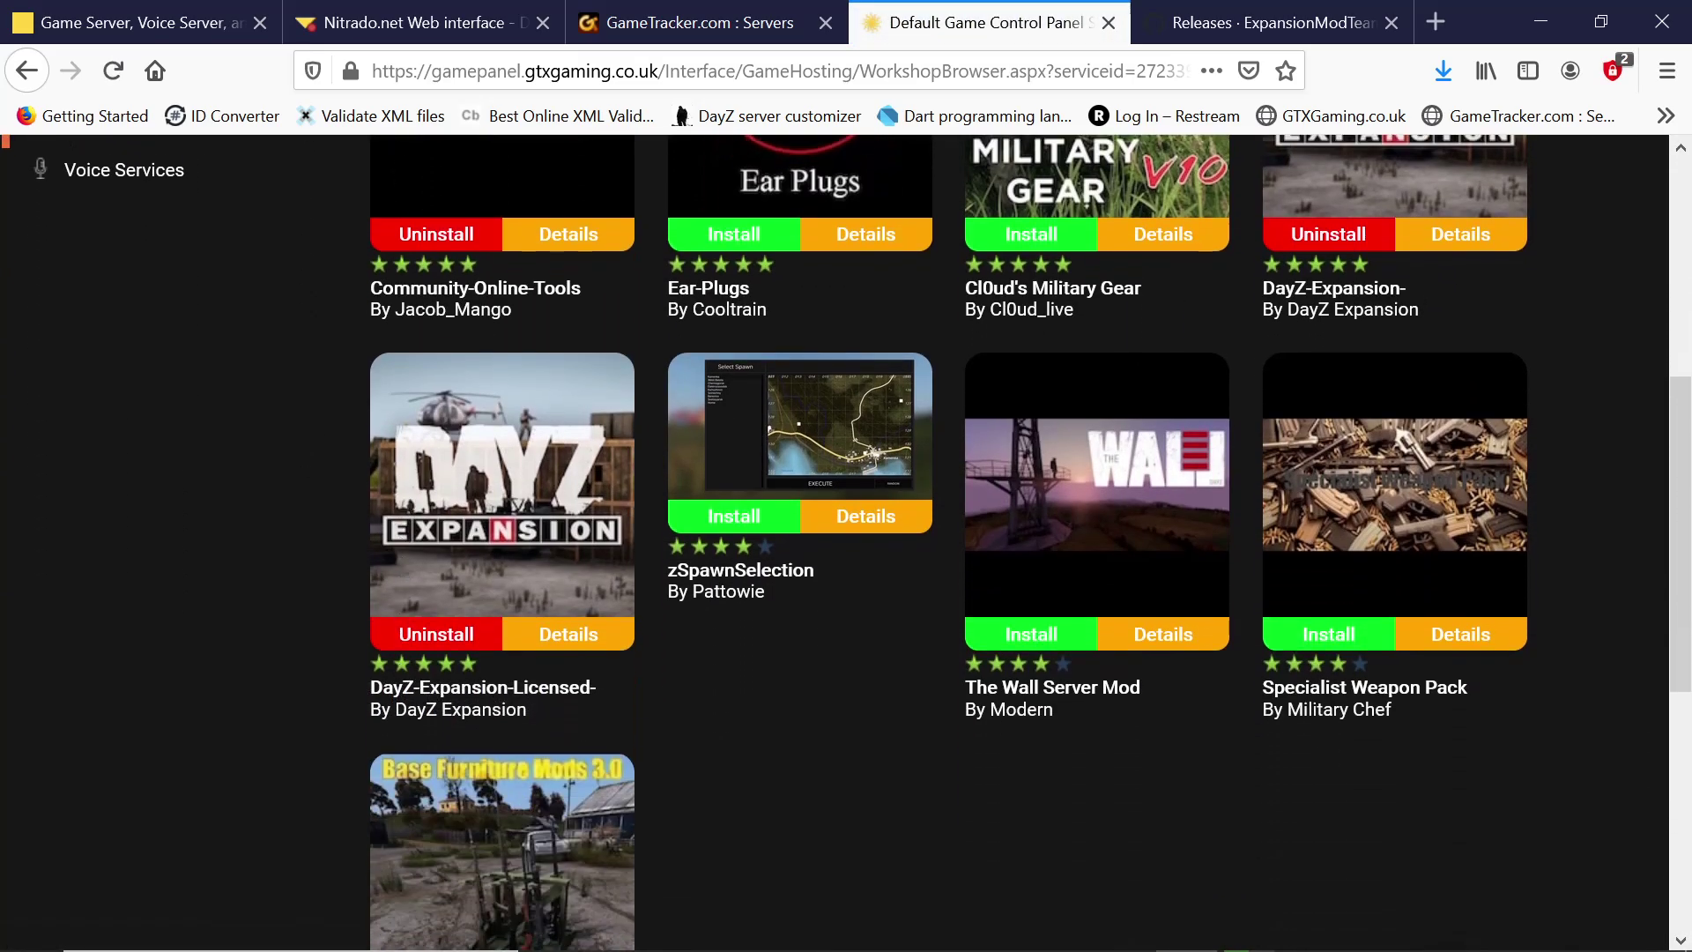
pyautogui.scroll(5, 488, 504)
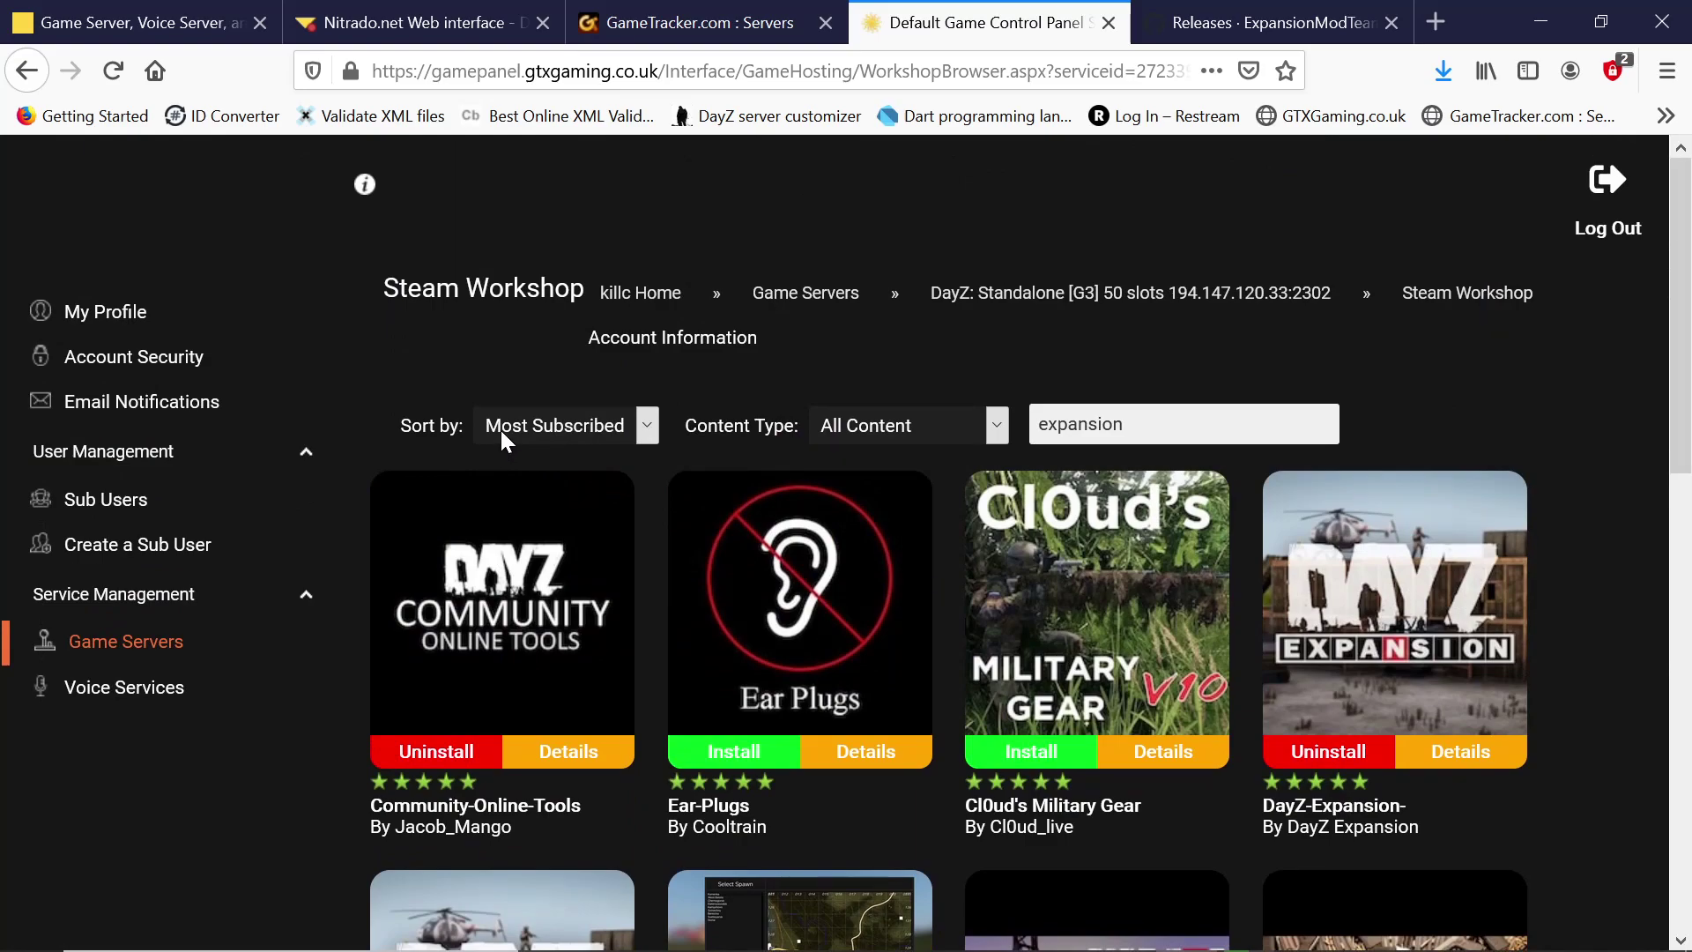
# Step: Sort the expansion results by Most Popular and install the DayZ-Expansion-Vehicles- mod with its required files
pyautogui.click(500, 428)
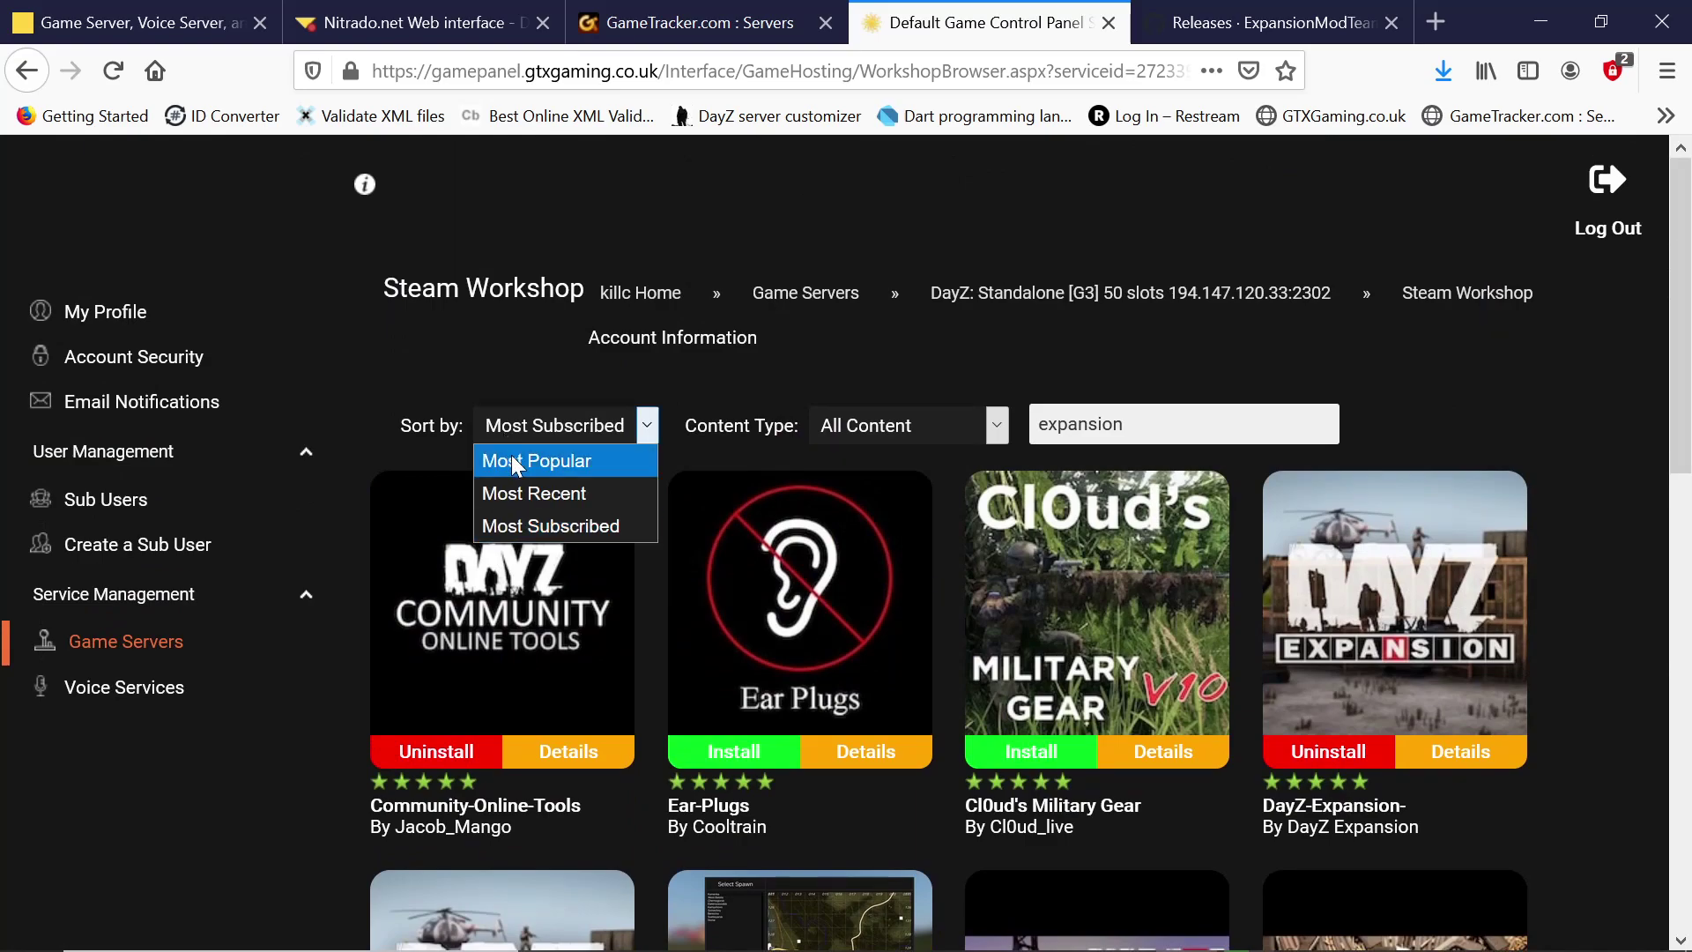
pyautogui.click(513, 456)
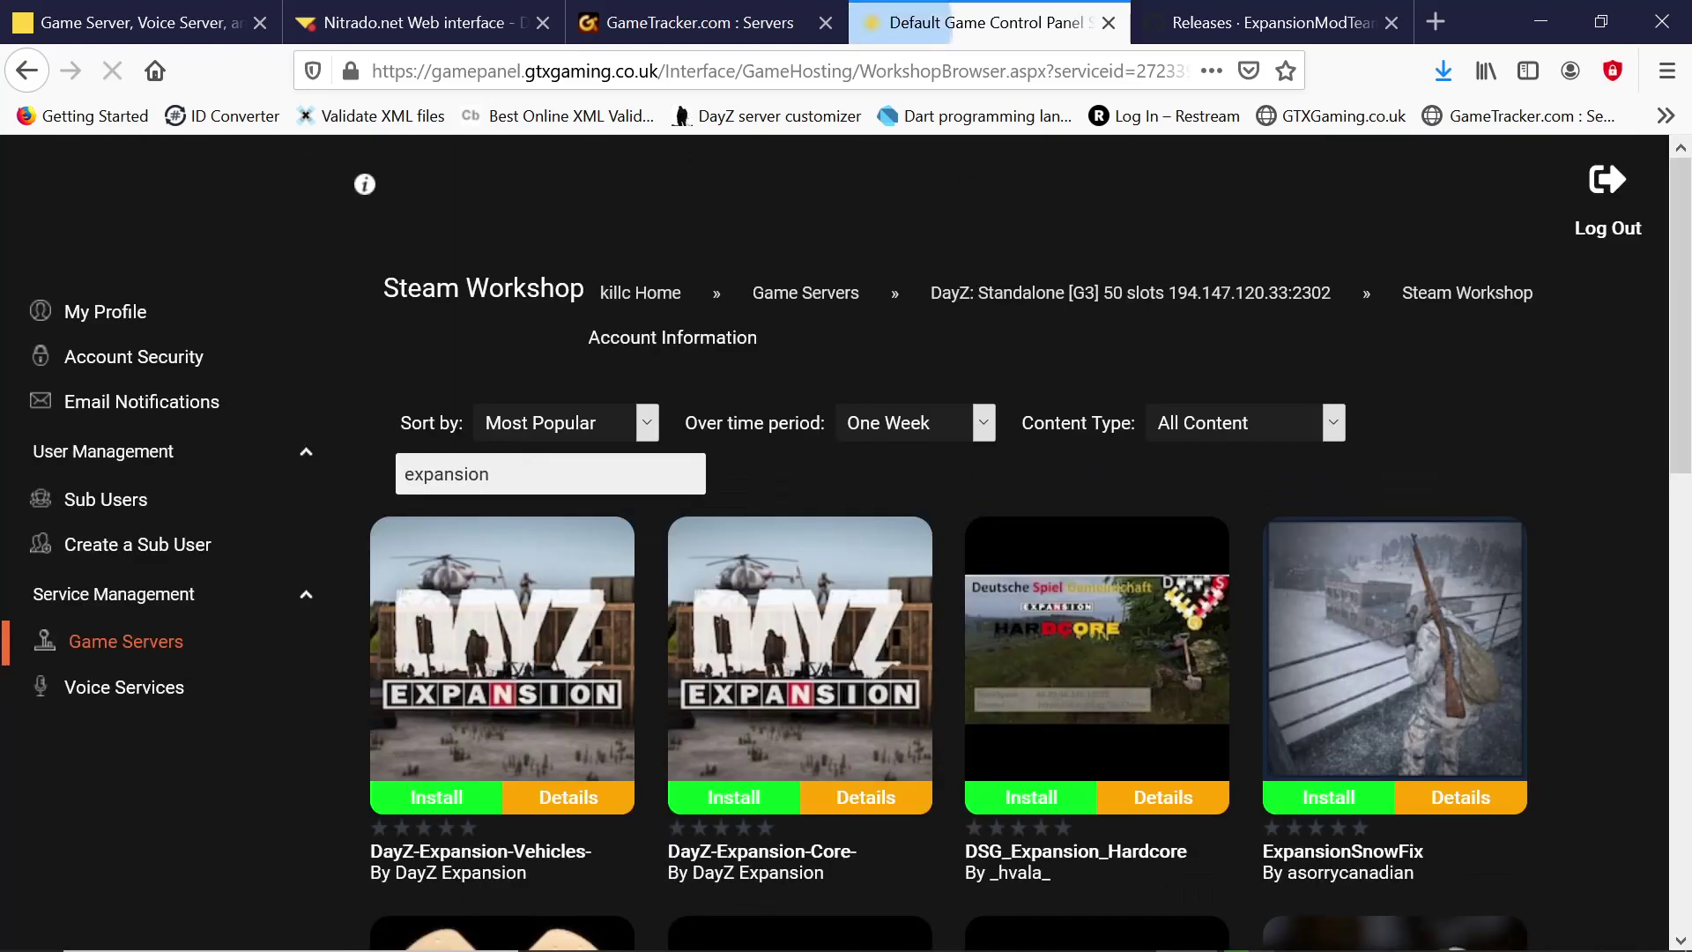
pyautogui.scroll(-3, 542, 628)
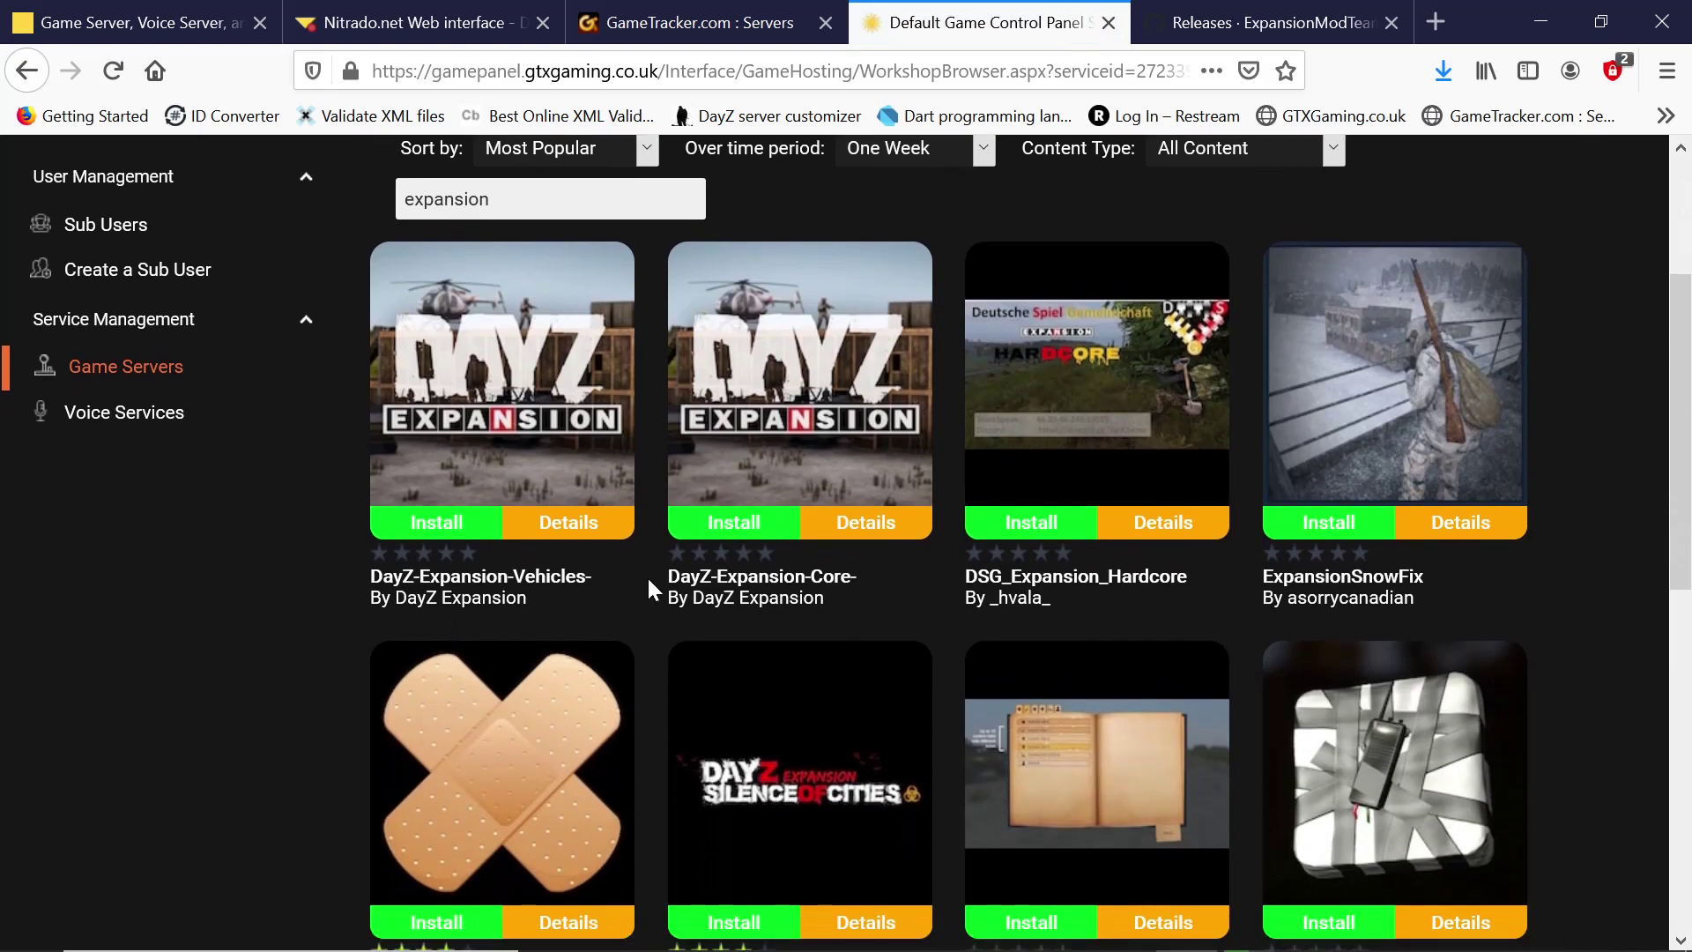
pyautogui.click(419, 529)
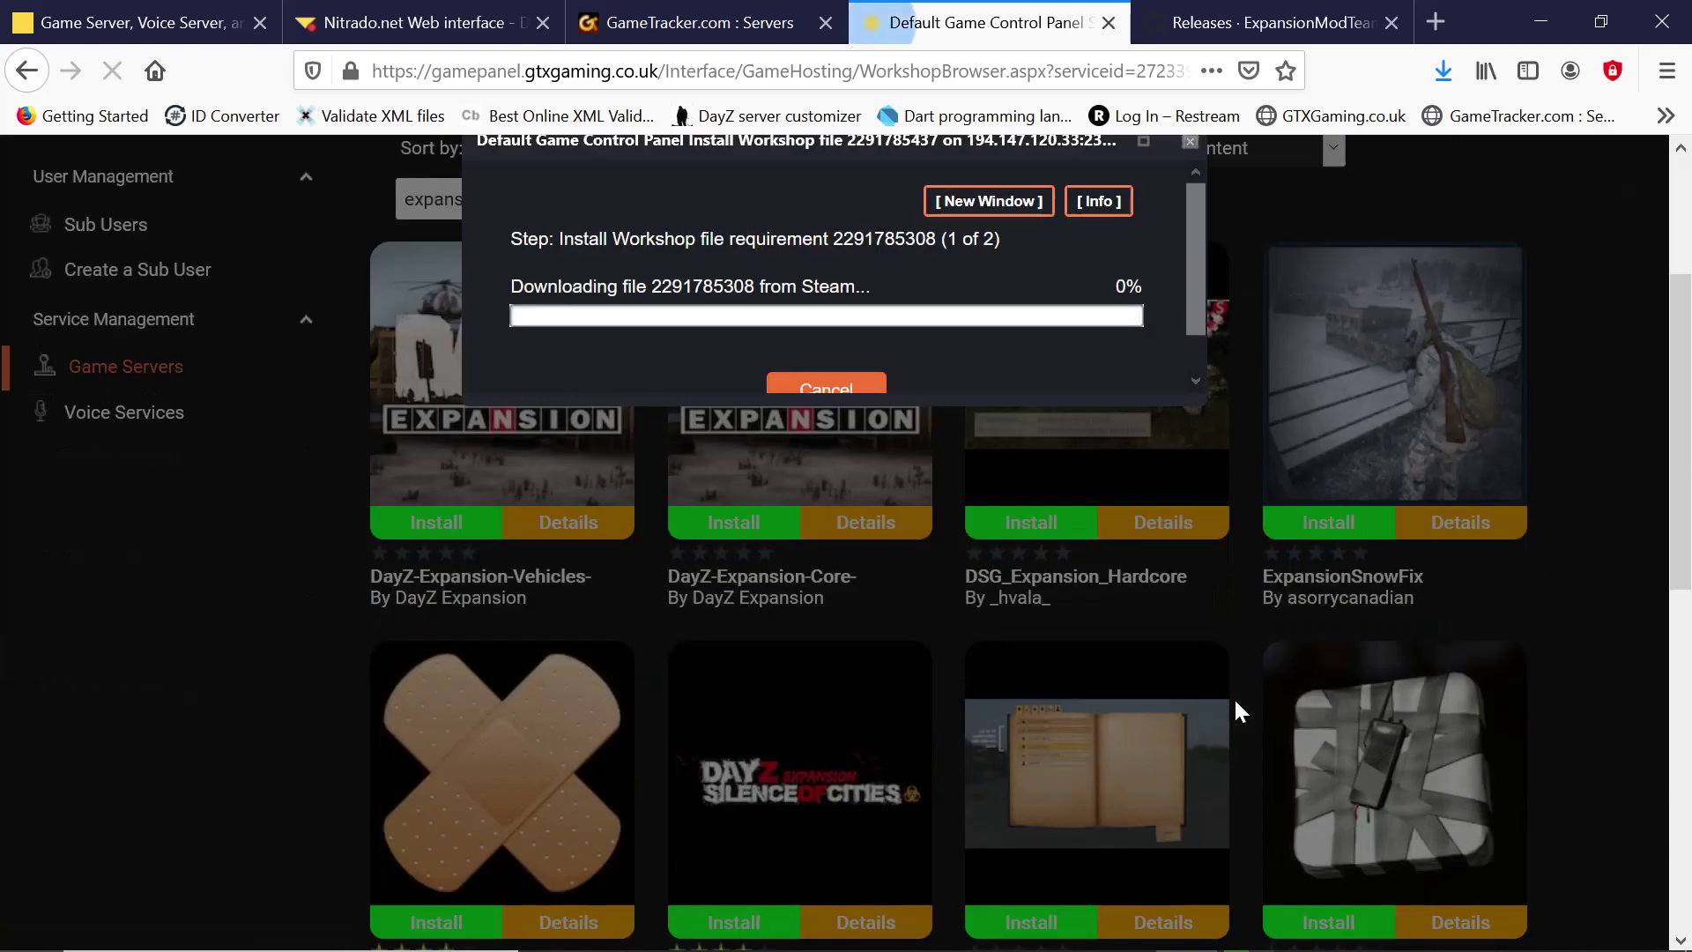
pyautogui.scroll(3, 1235, 712)
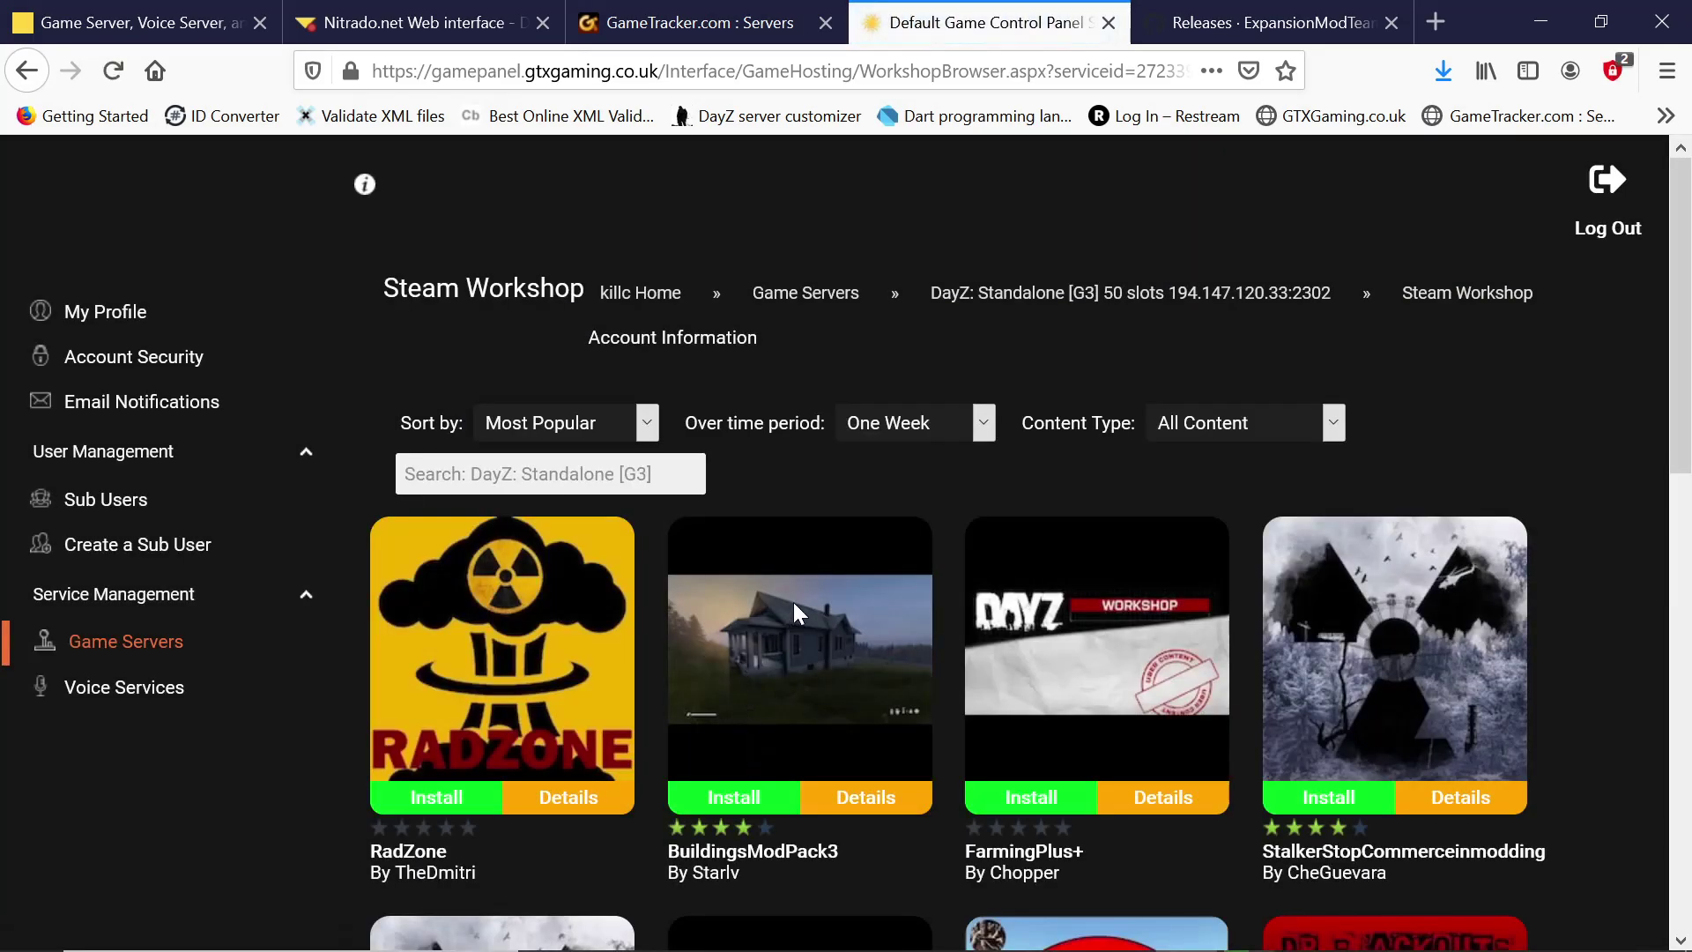
# Step: Return to the game server's page and open the Workshop.mods configuration file in the text editor
pyautogui.scroll(-2, 750, 518)
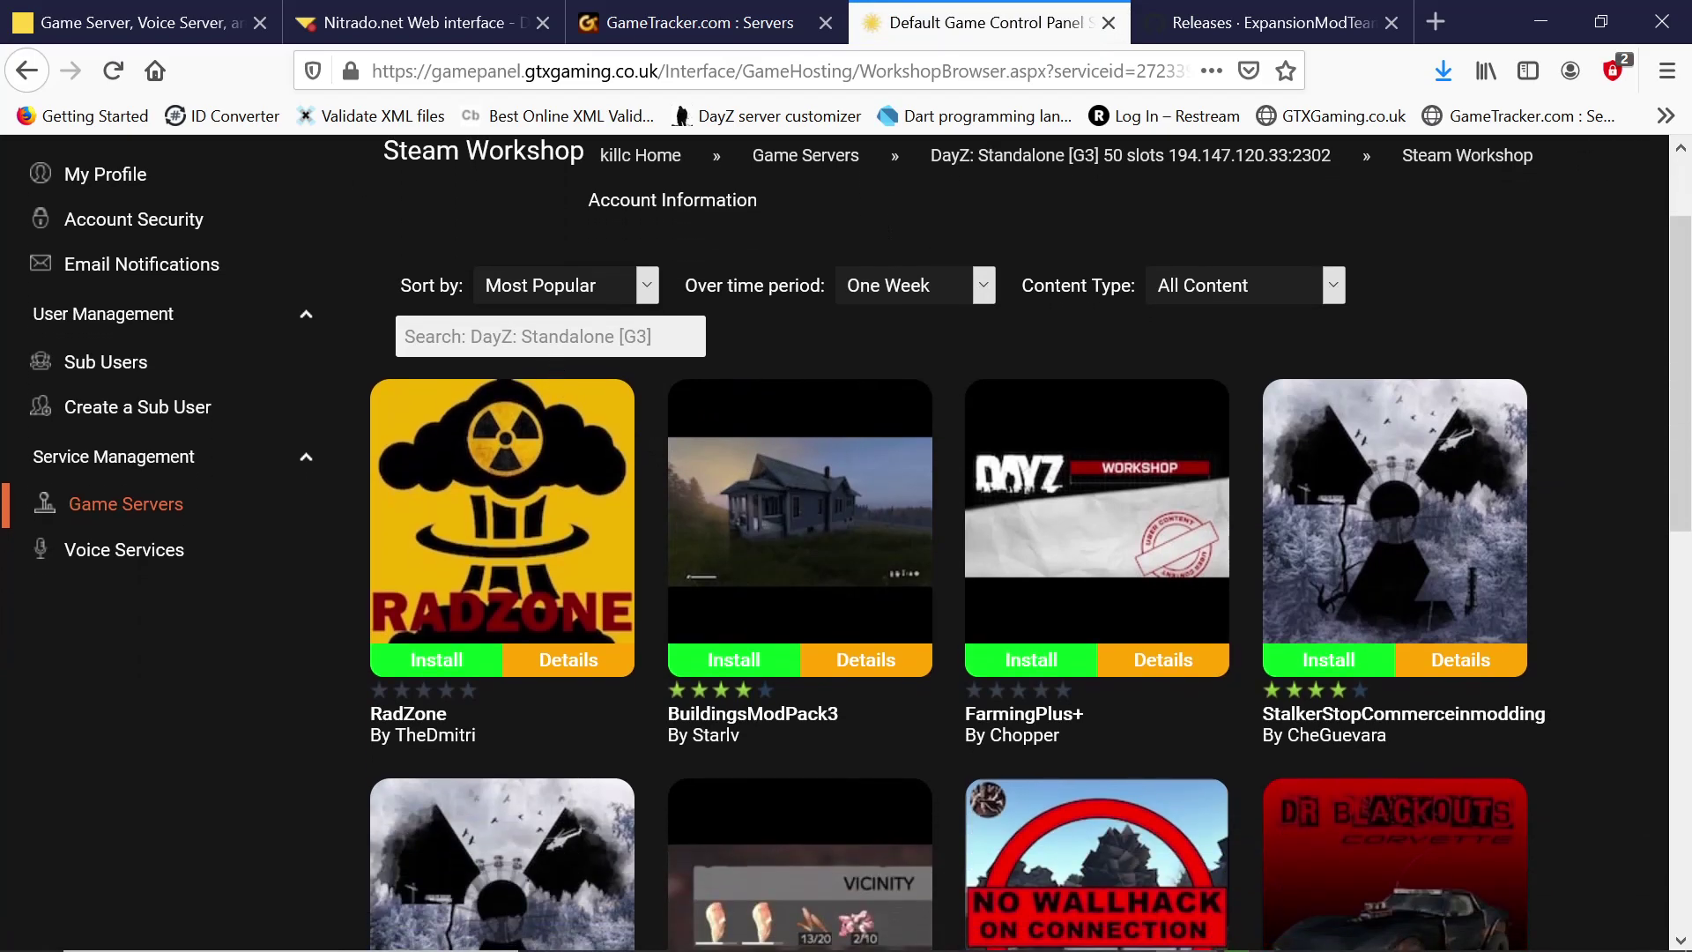
pyautogui.click(254, 514)
pyautogui.scroll(-6, 749, 605)
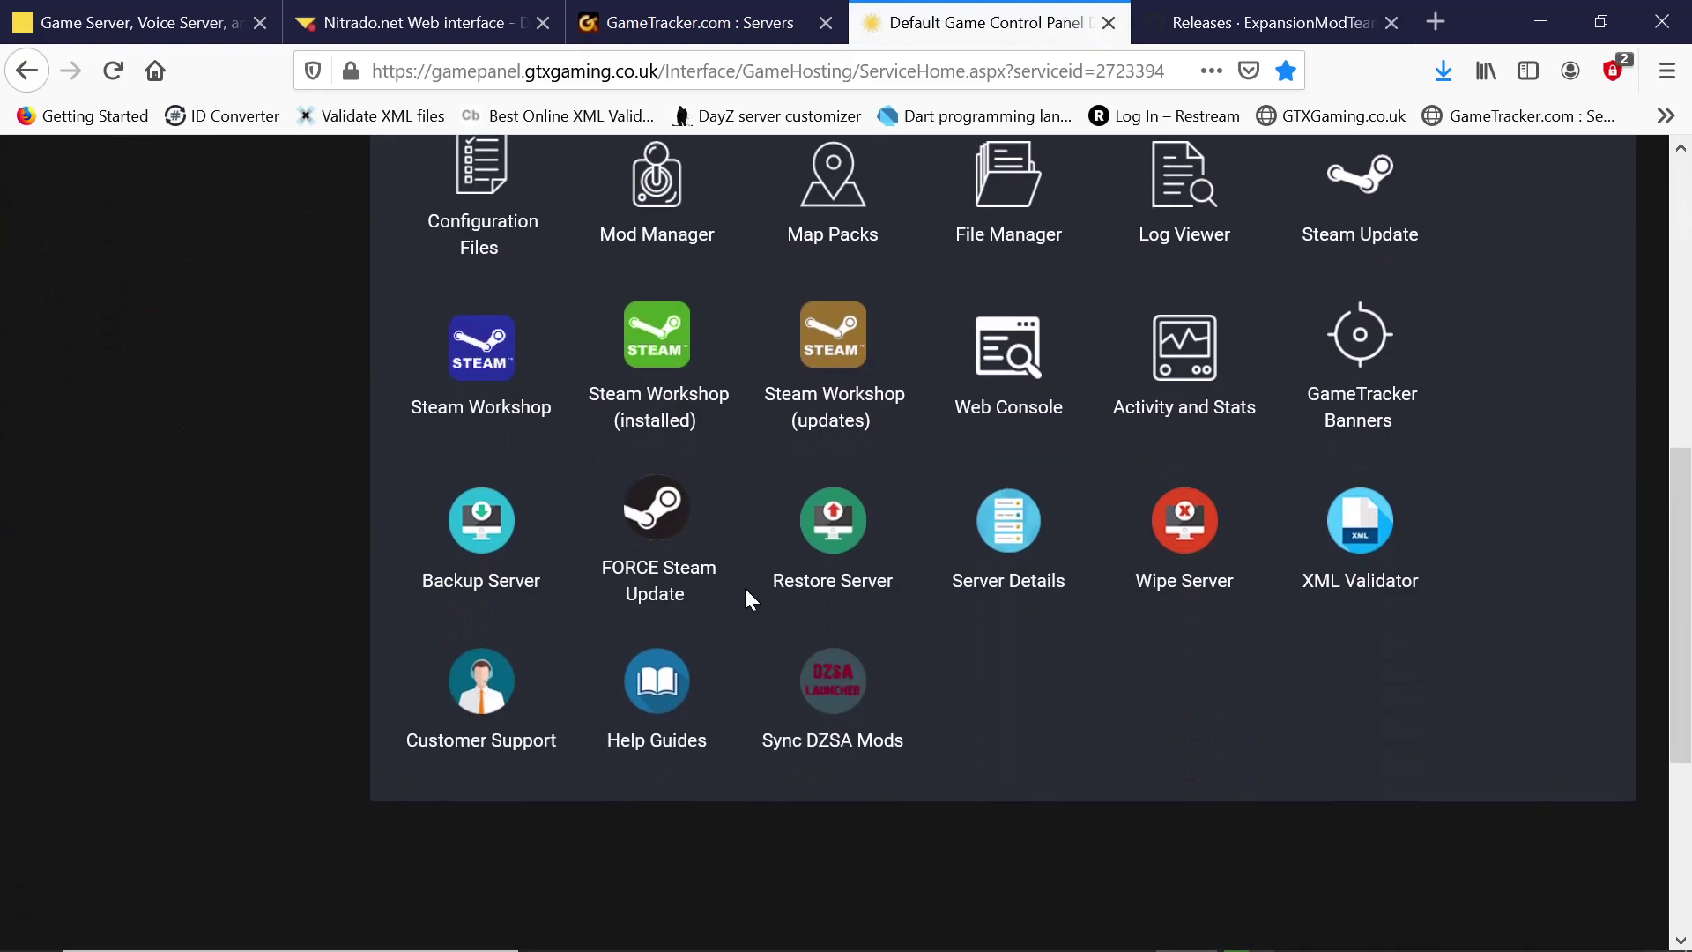
pyautogui.scroll(3, 828, 608)
pyautogui.click(479, 441)
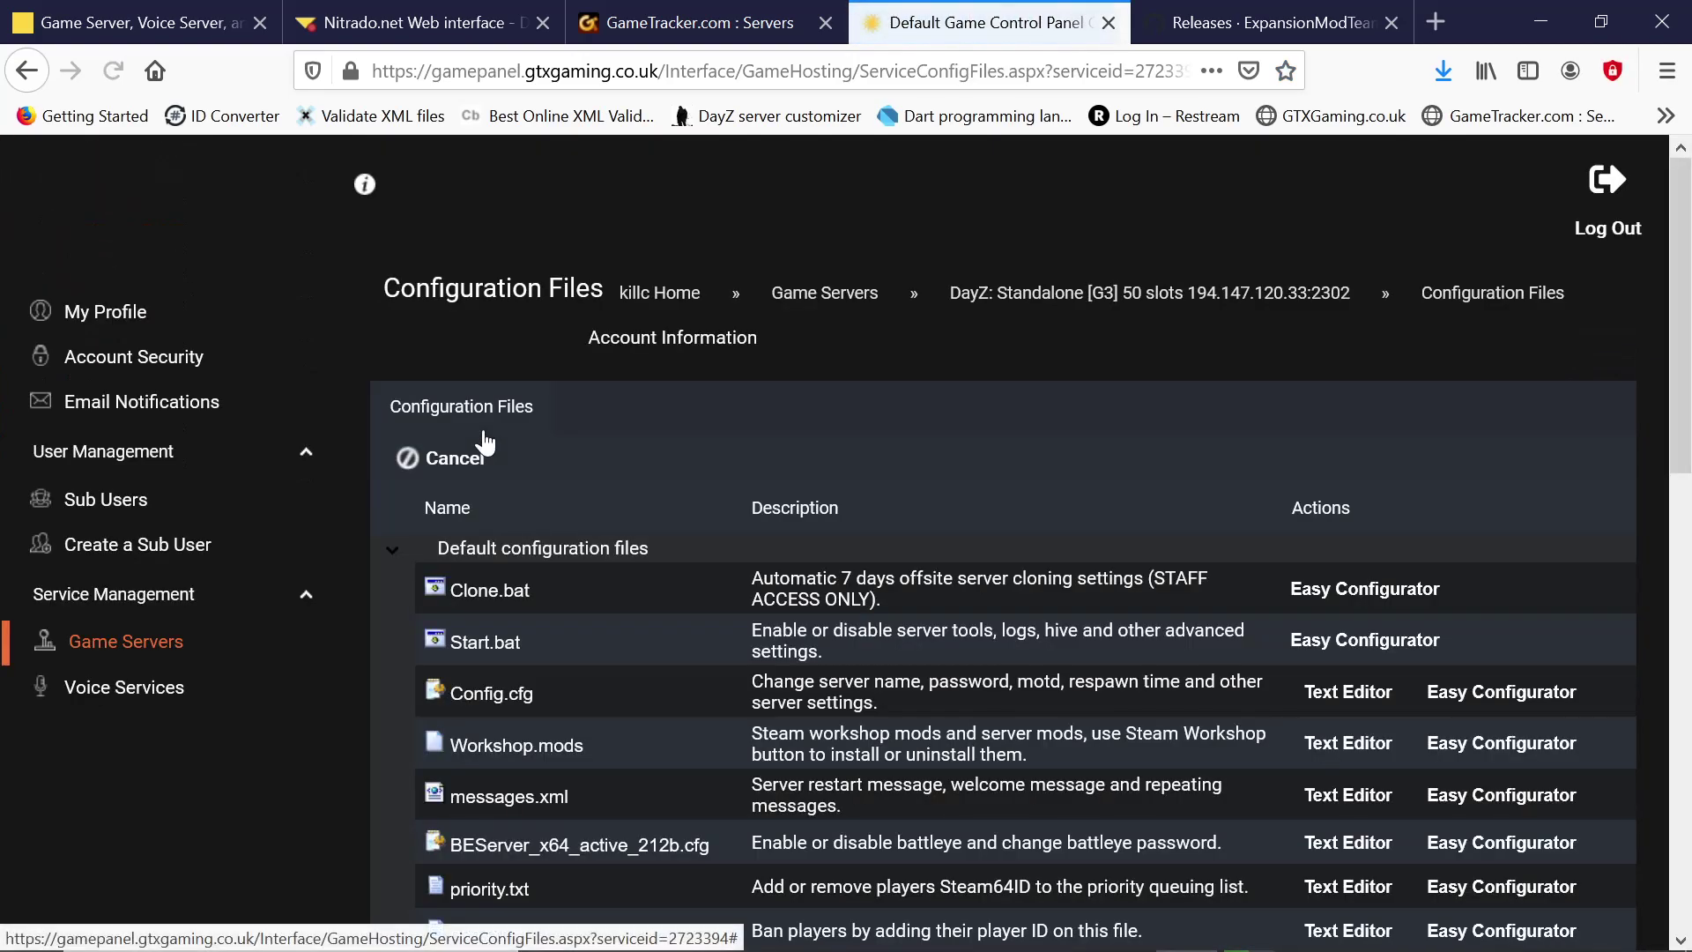
pyautogui.scroll(-5, 873, 502)
pyautogui.scroll(2, 564, 362)
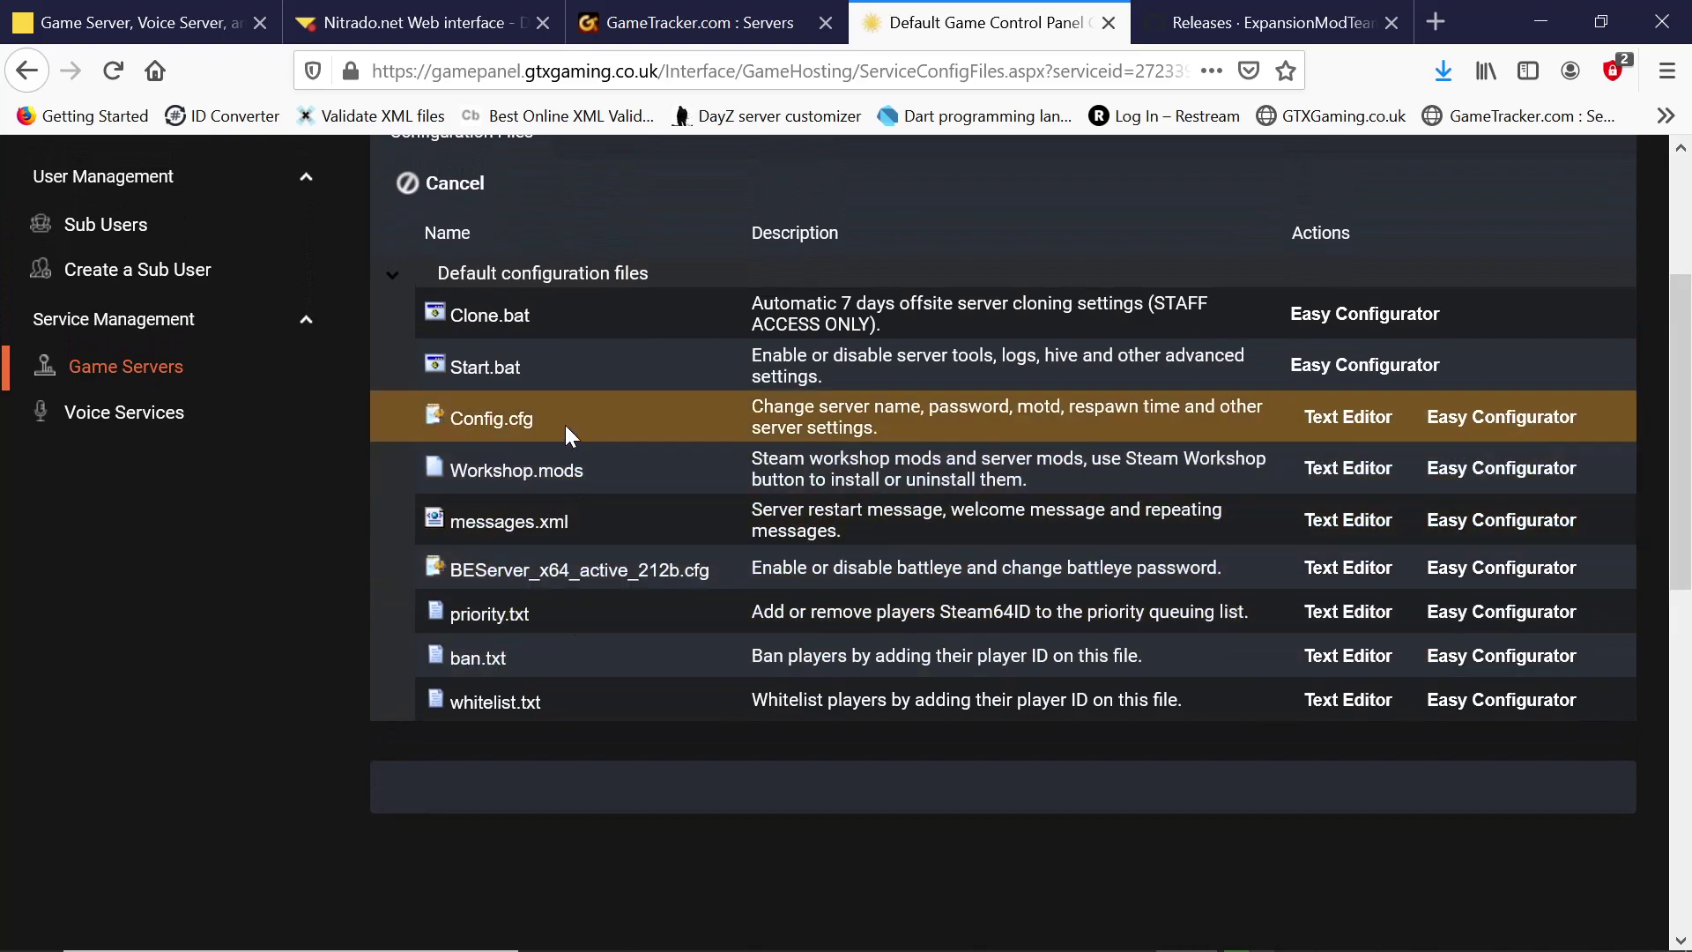
pyautogui.click(1348, 467)
pyautogui.scroll(3, 1003, 529)
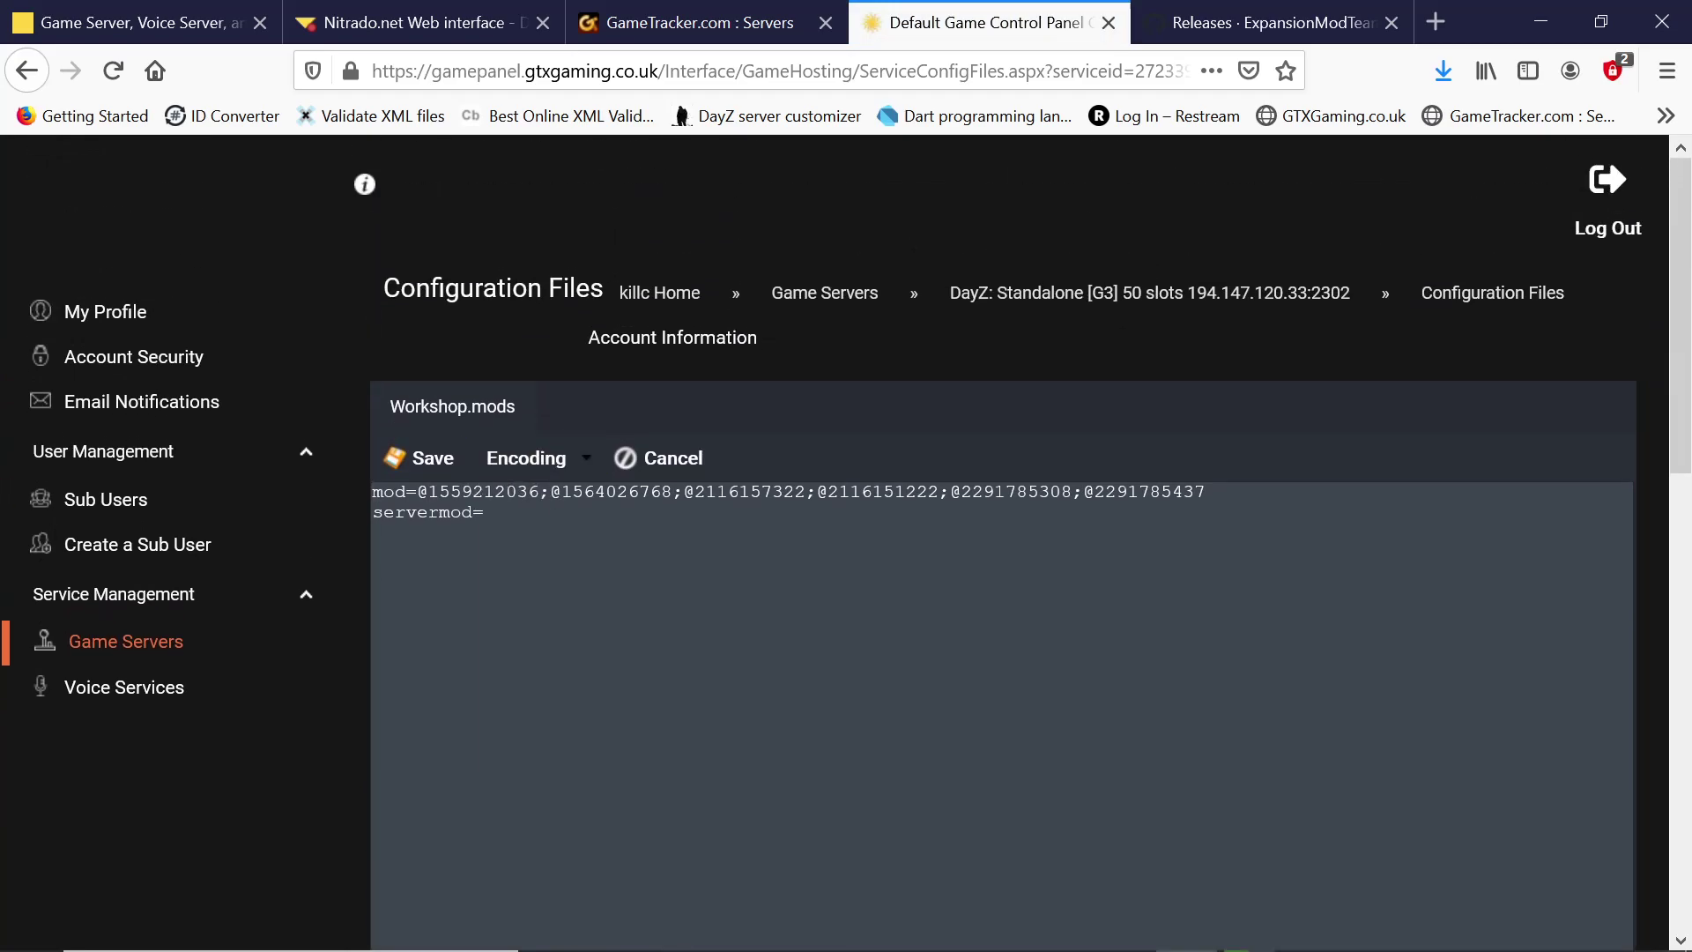
# Step: Close Workshop.mods without saving and examine the 1.5.1152_Missions release and its source downloads on the DayZ-Expansion-Missions GitHub page
pyautogui.click(640, 458)
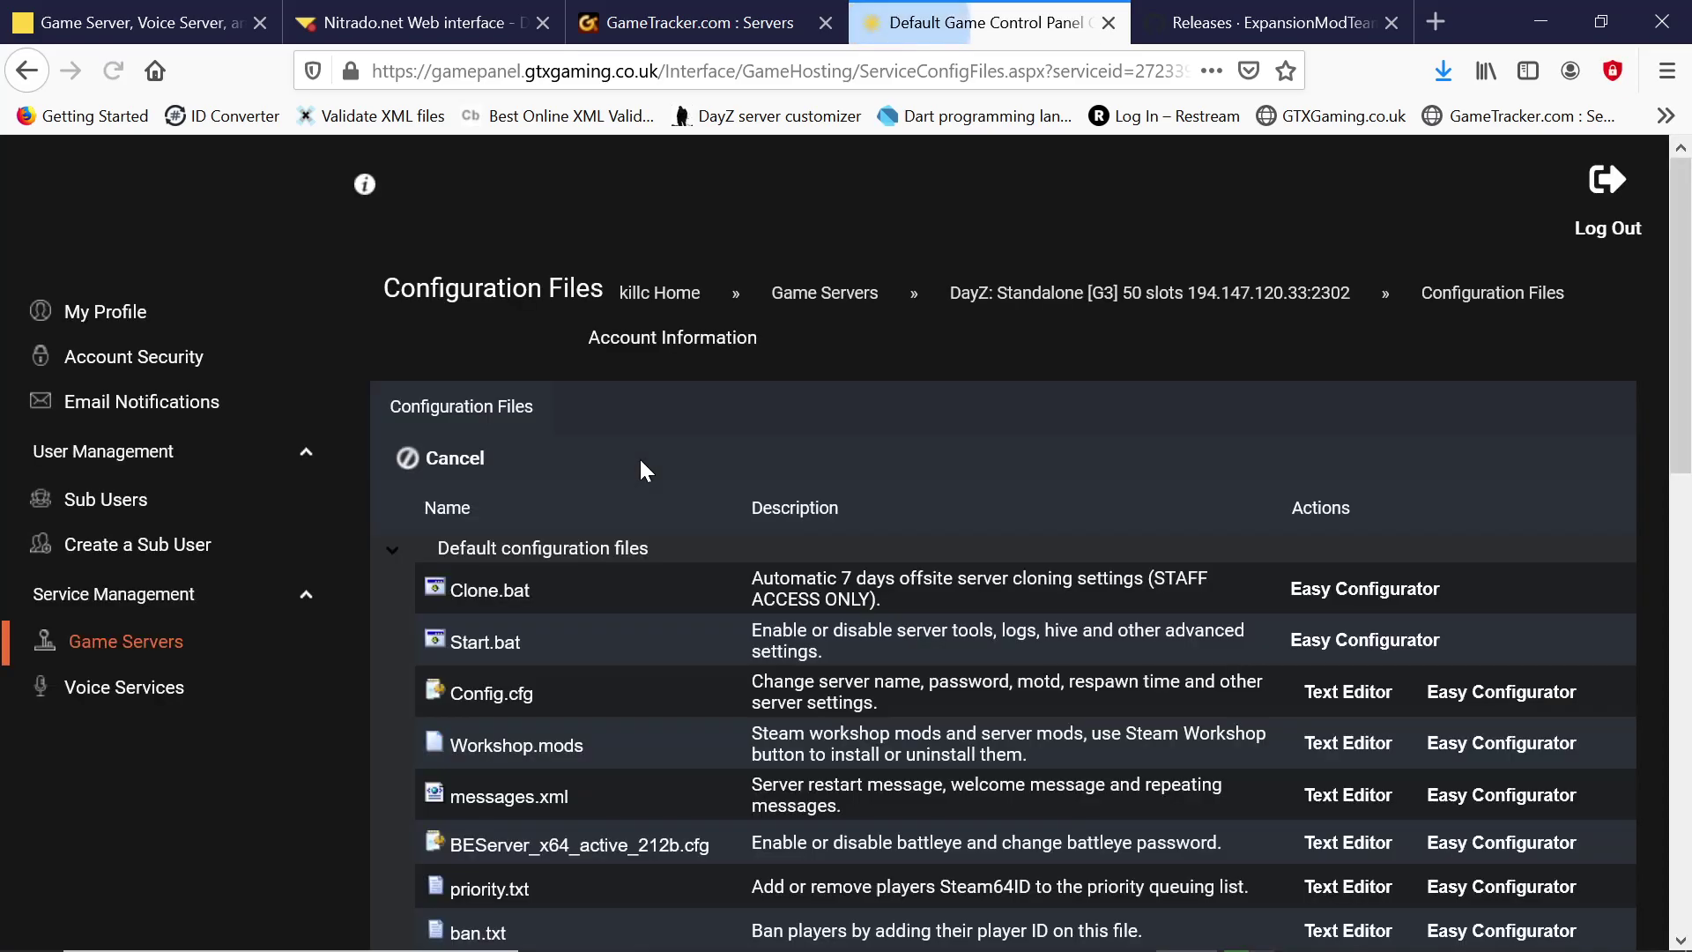
pyautogui.click(100, 661)
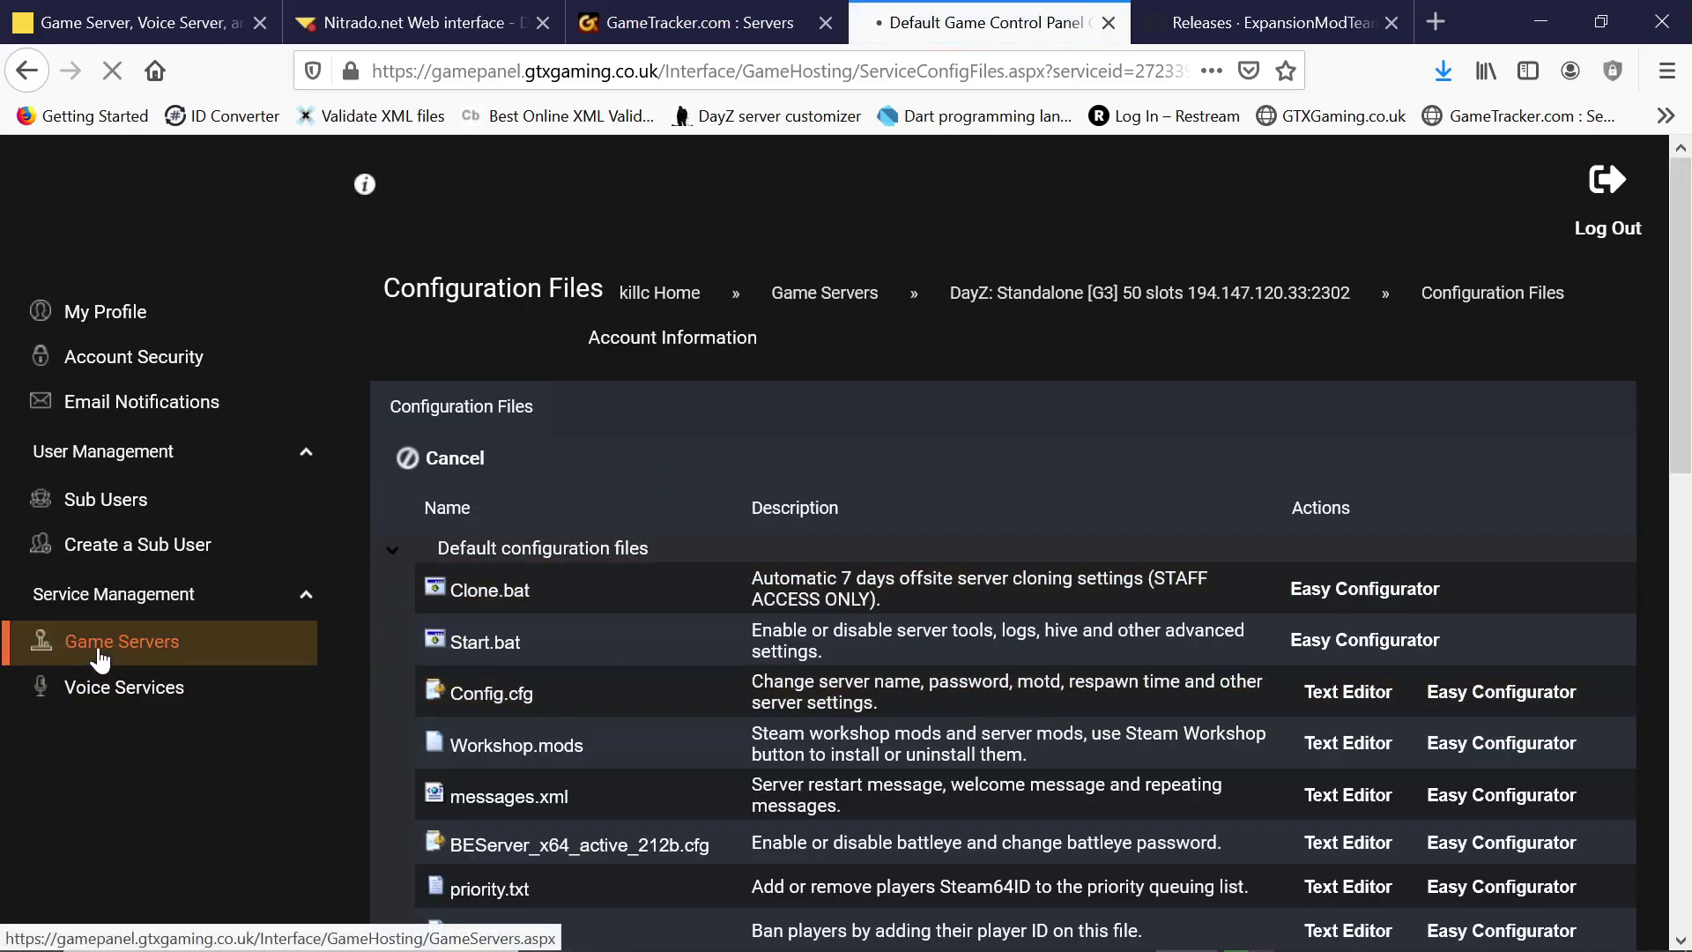
pyautogui.click(1278, 20)
pyautogui.scroll(-5, 755, 357)
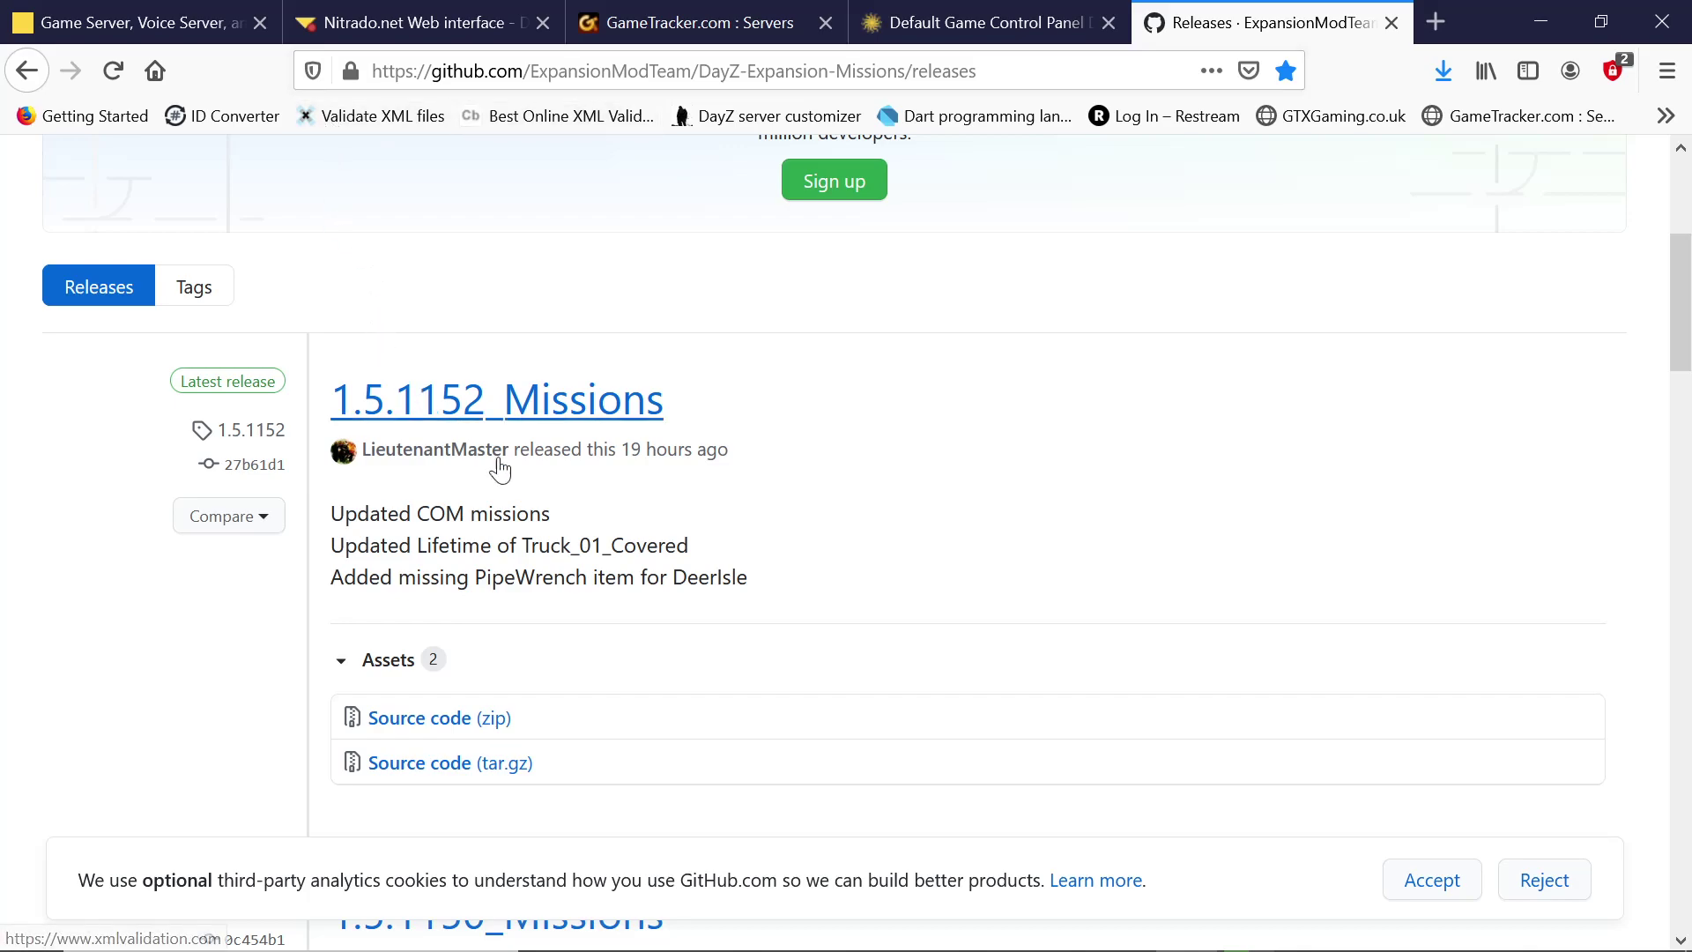
pyautogui.scroll(-2, 449, 507)
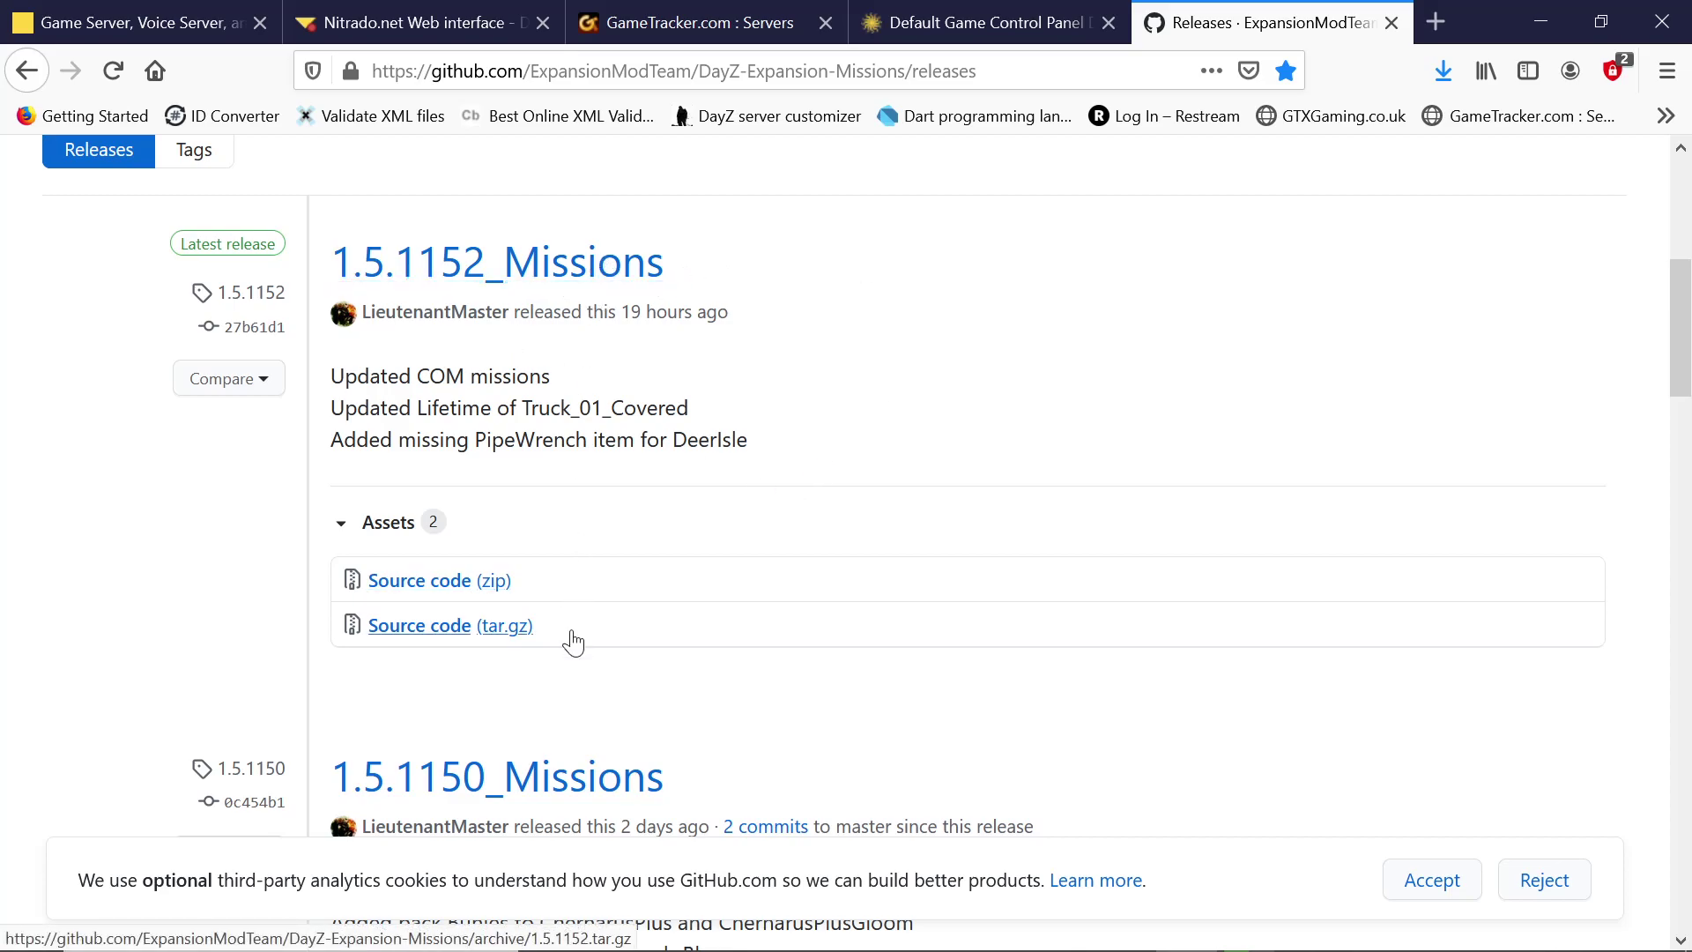
pyautogui.scroll(3, 1137, 500)
pyautogui.scroll(3, 1141, 501)
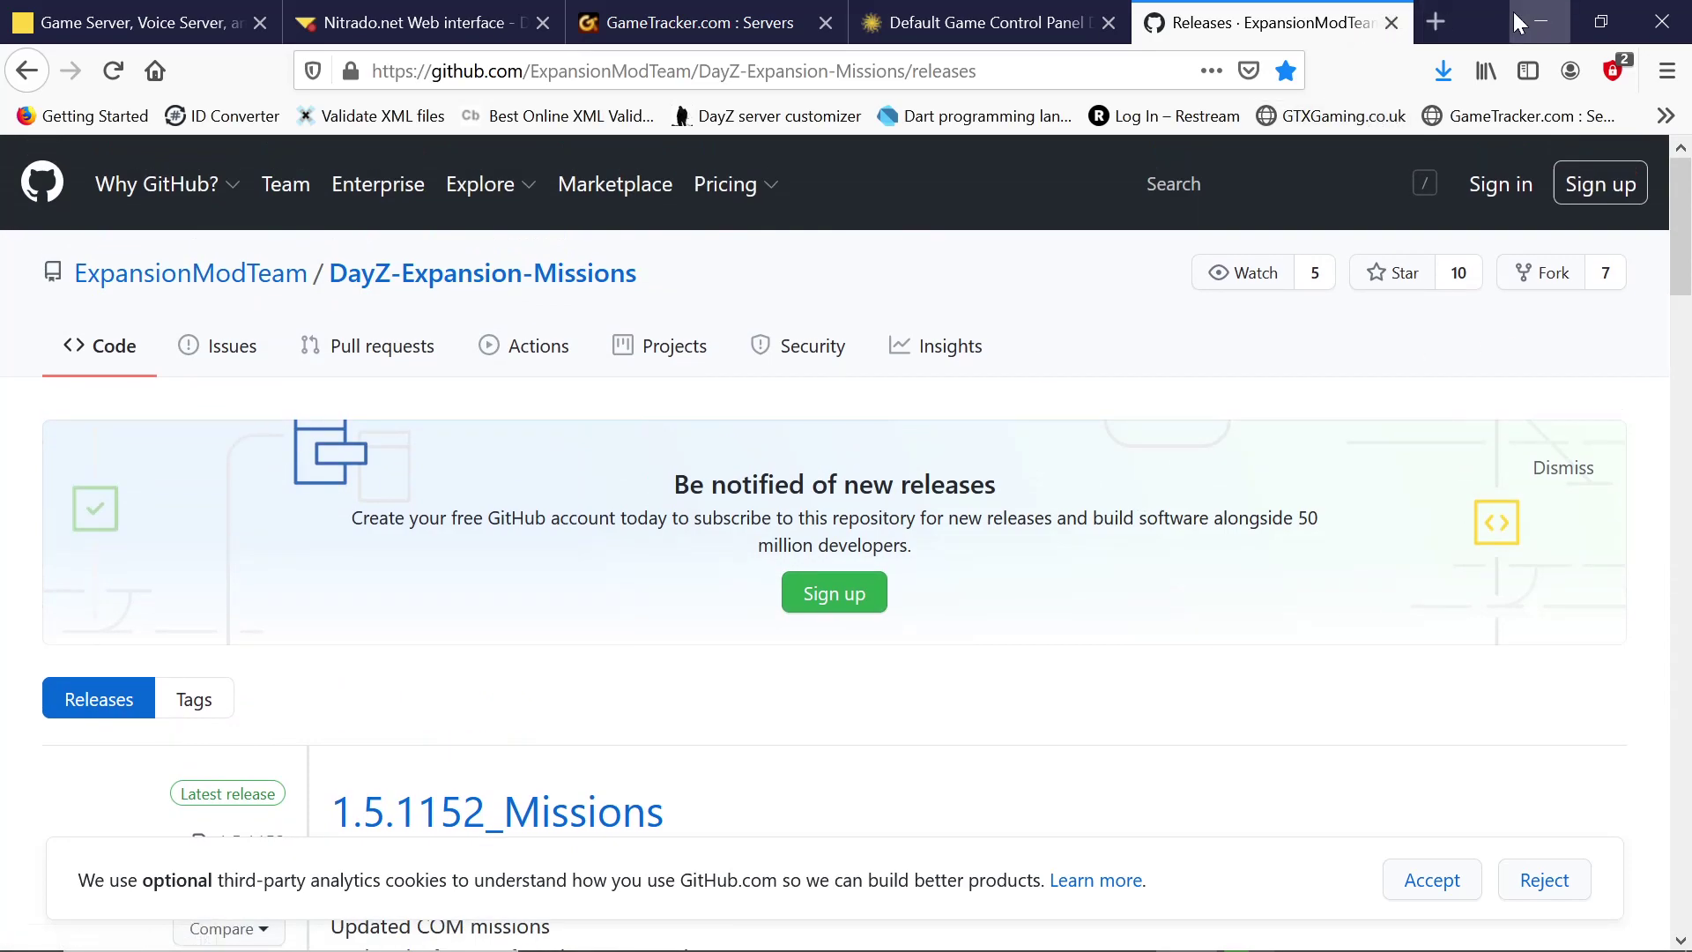
pyautogui.click(1540, 22)
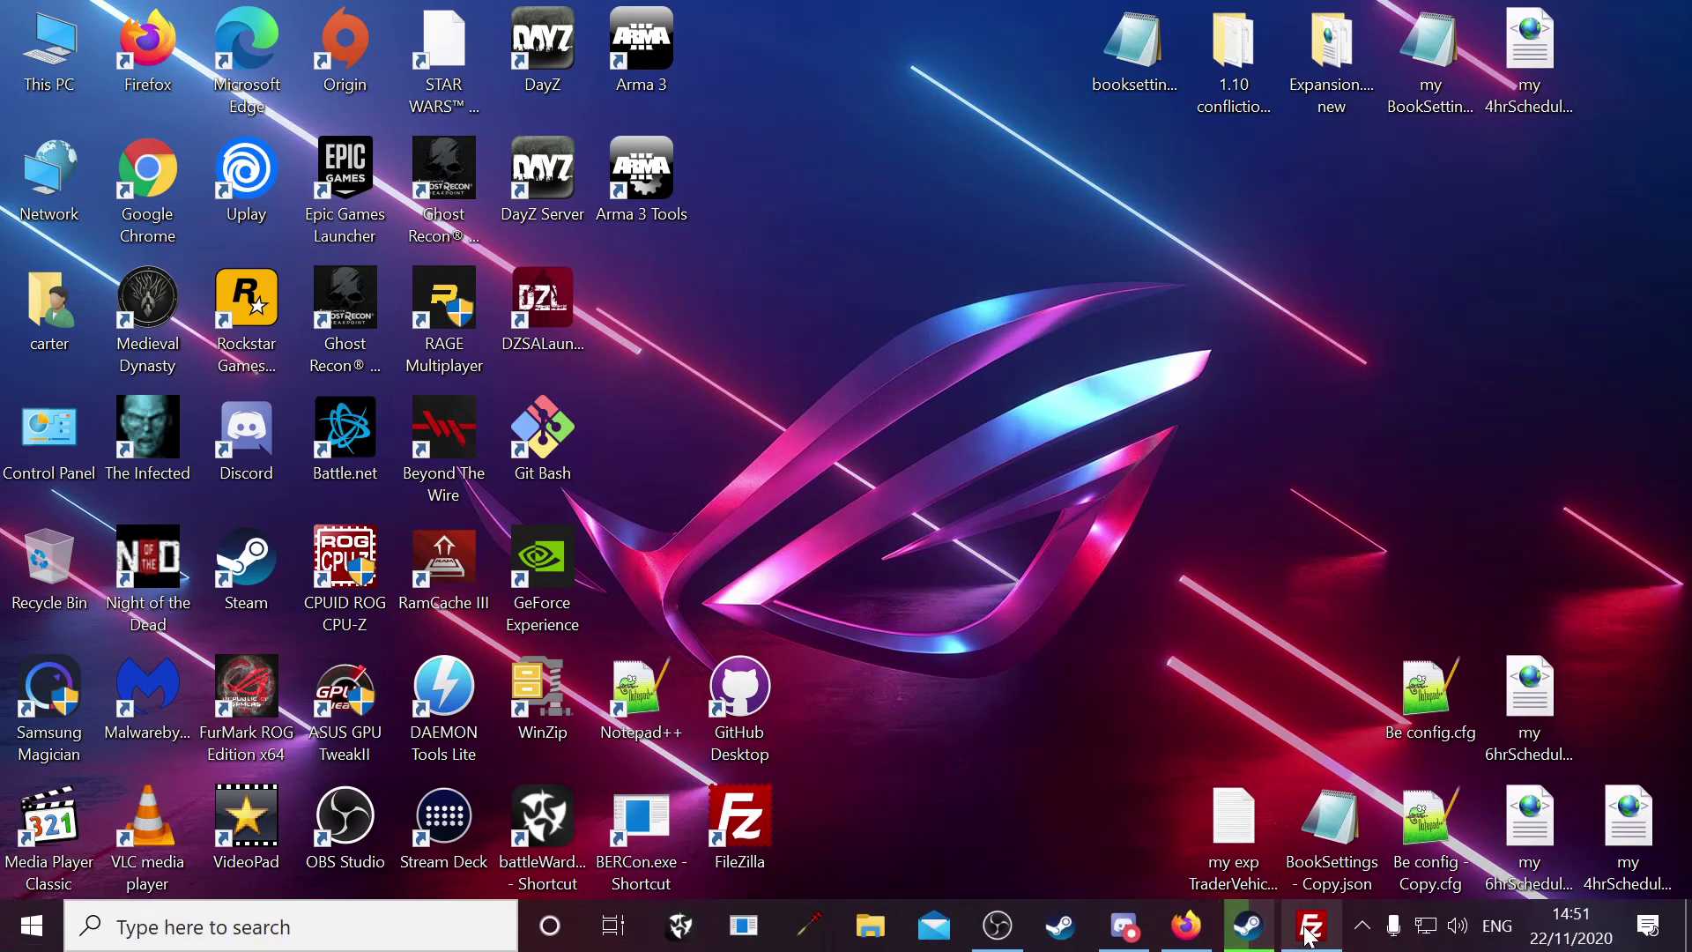
pyautogui.click(1310, 930)
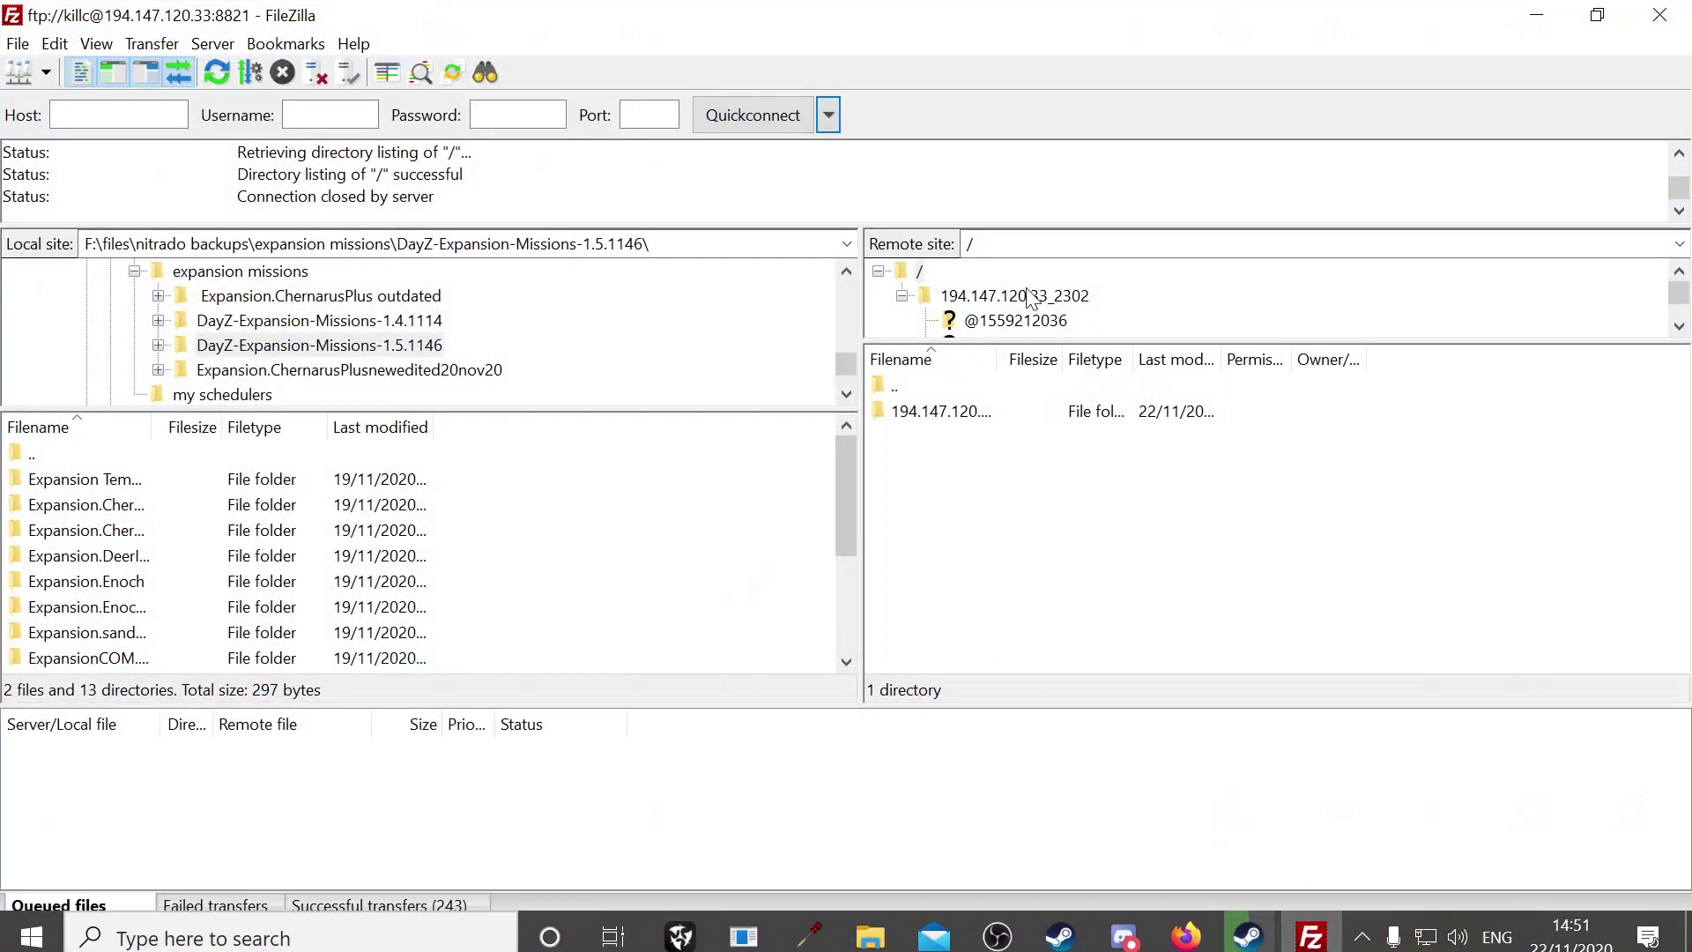
pyautogui.click(1196, 921)
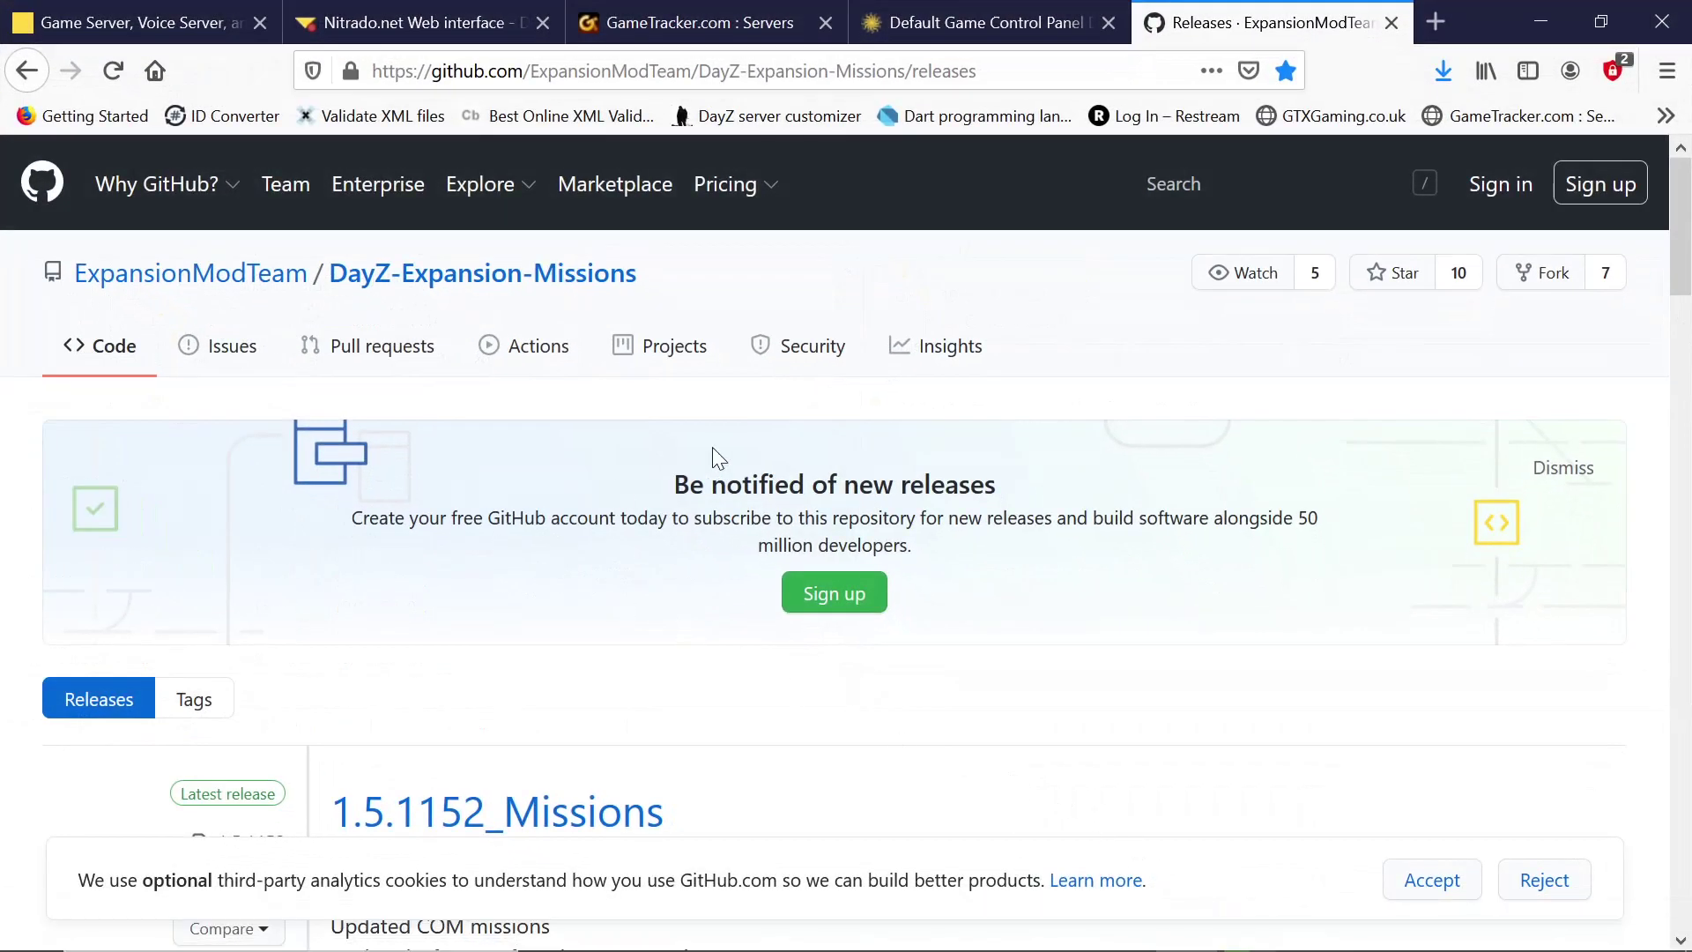
# Step: Open the game server's Server Details in the GTX control panel and request the FTP Details
pyautogui.click(941, 40)
pyautogui.scroll(-6, 776, 659)
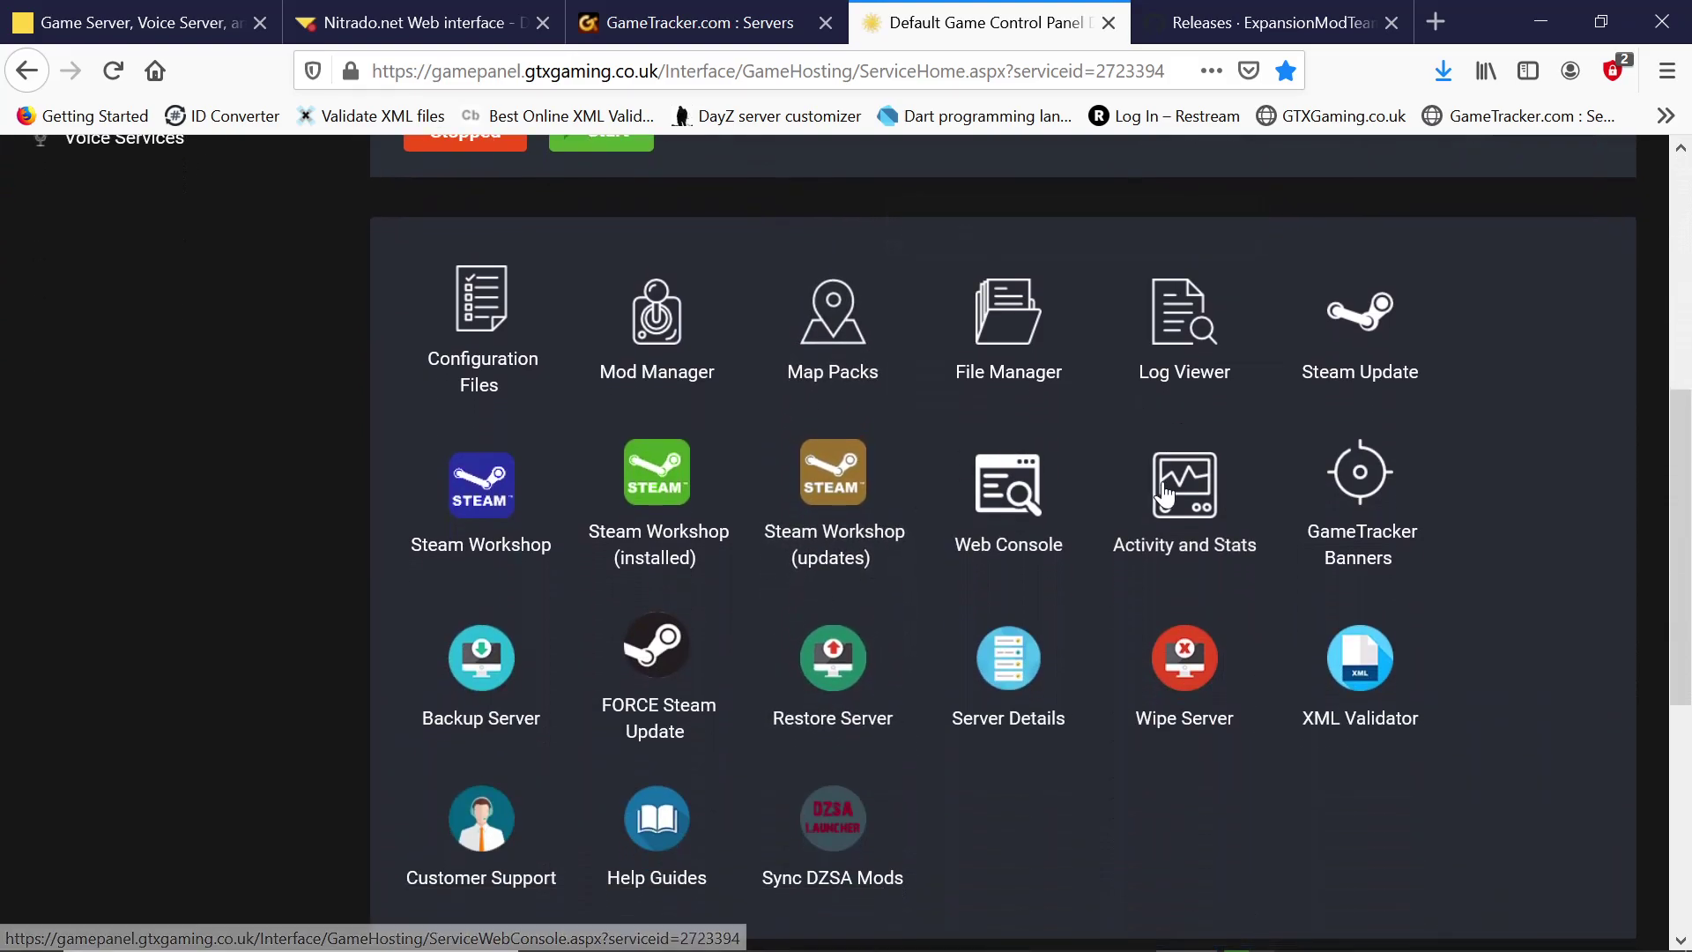
pyautogui.click(1025, 676)
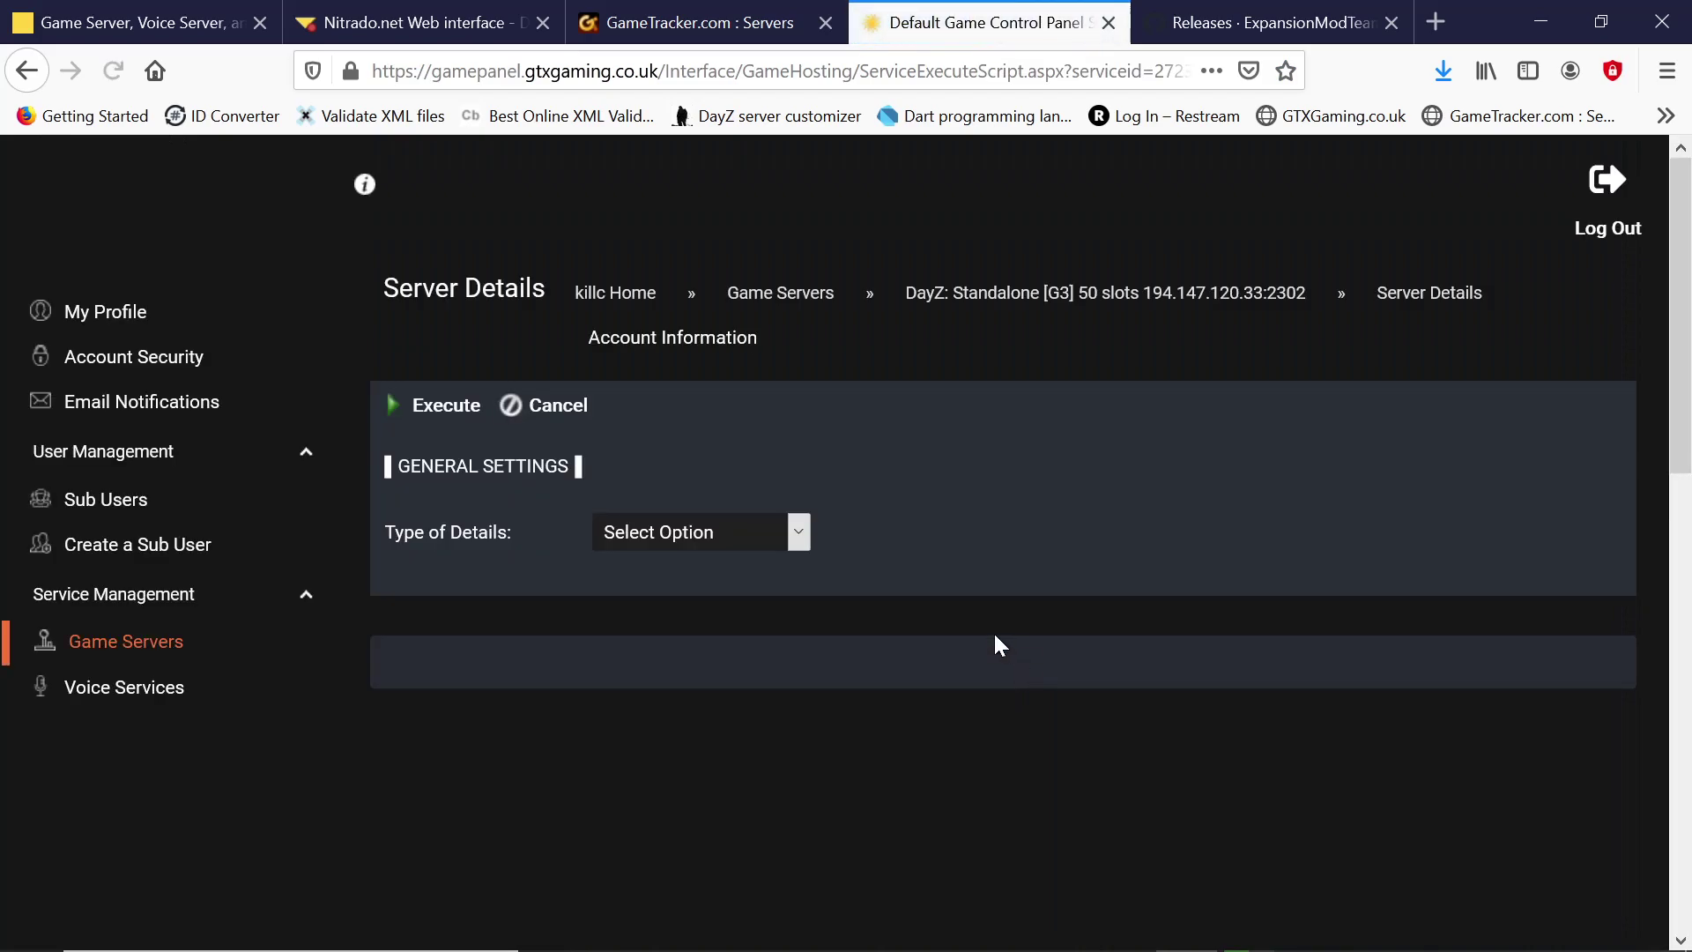
pyautogui.click(799, 532)
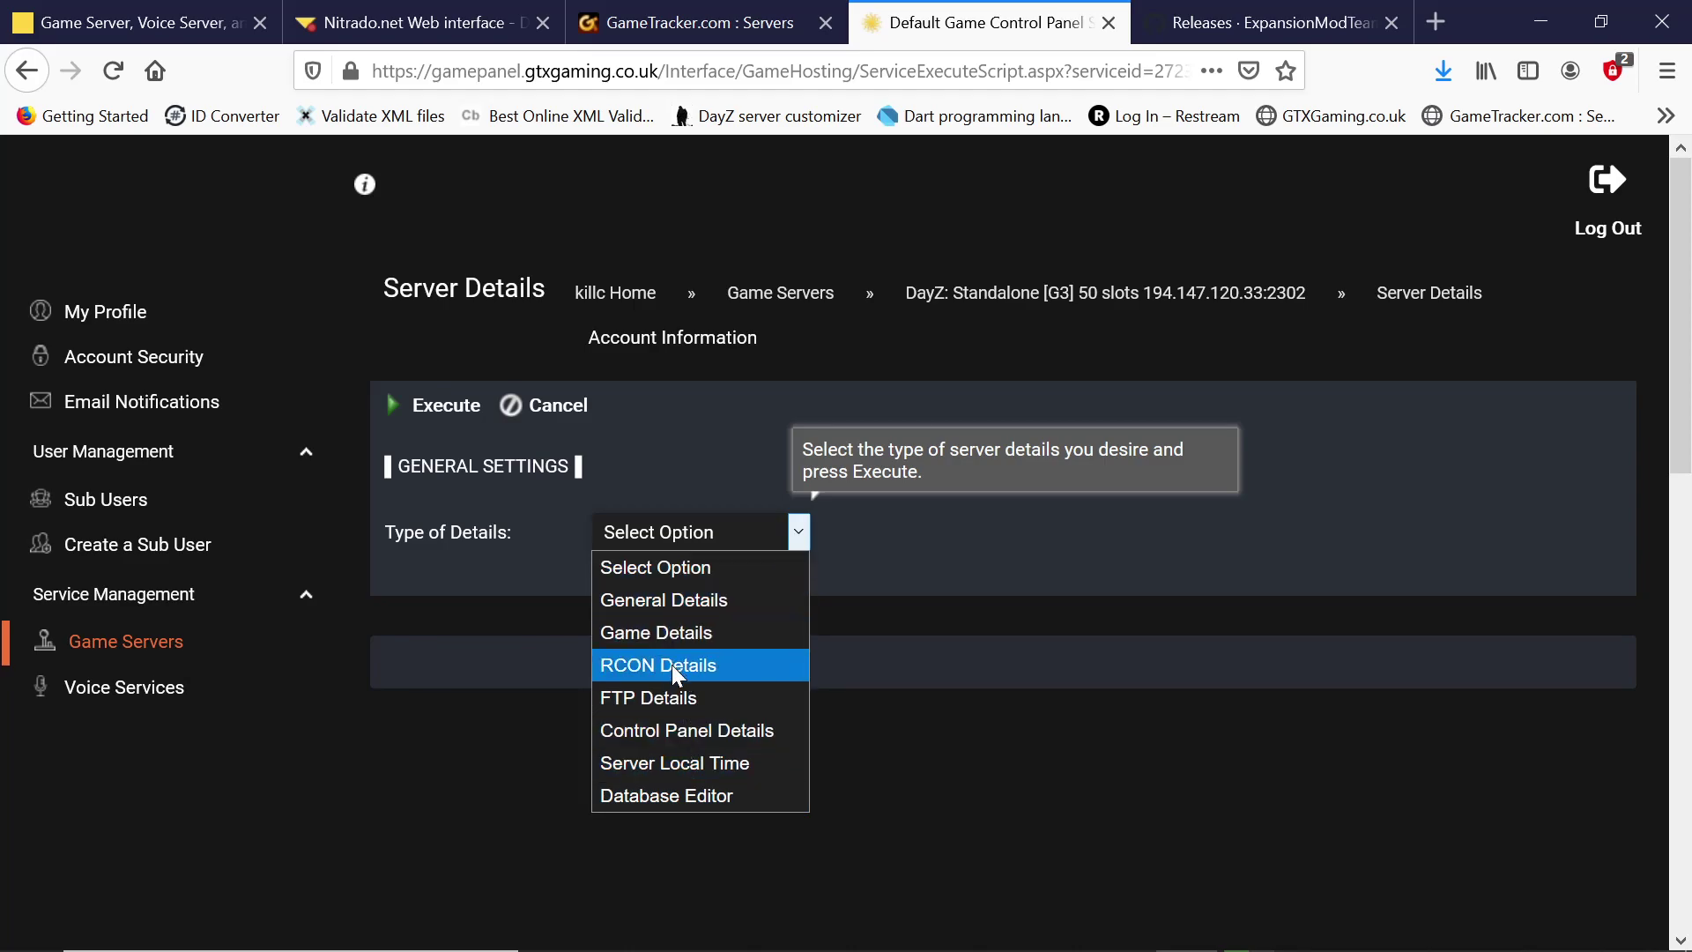
pyautogui.click(620, 699)
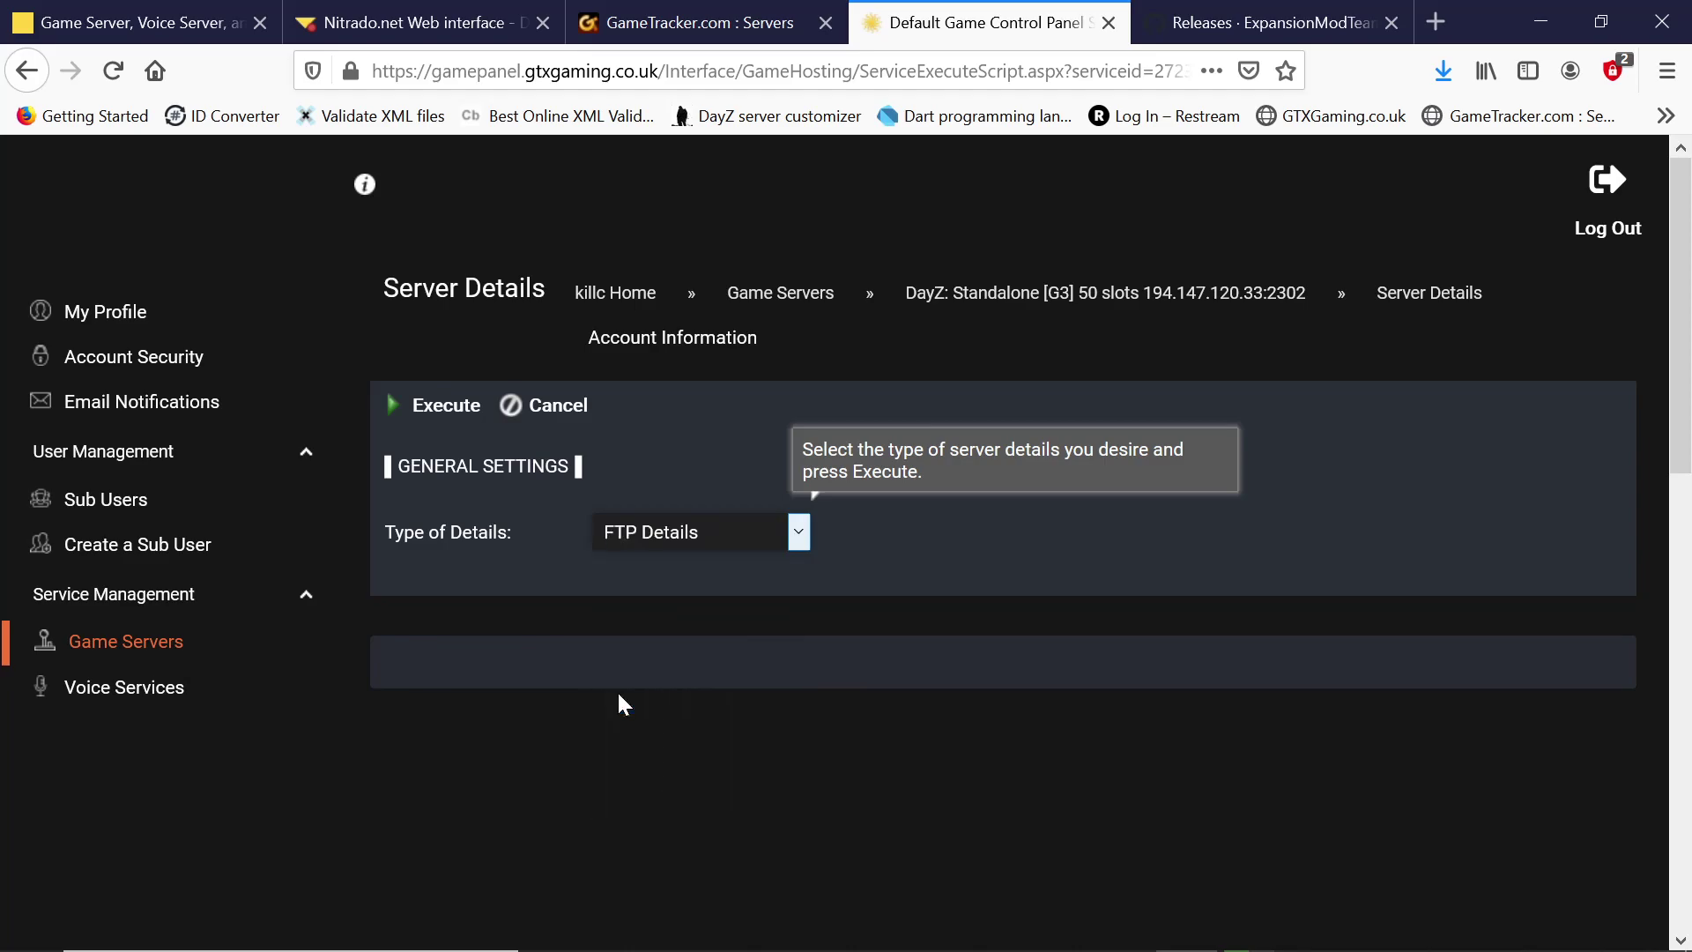
pyautogui.click(425, 414)
# Step: Switch to FileZilla and open the mpmissions folder inside the remote game server's folder
pyautogui.click(1311, 925)
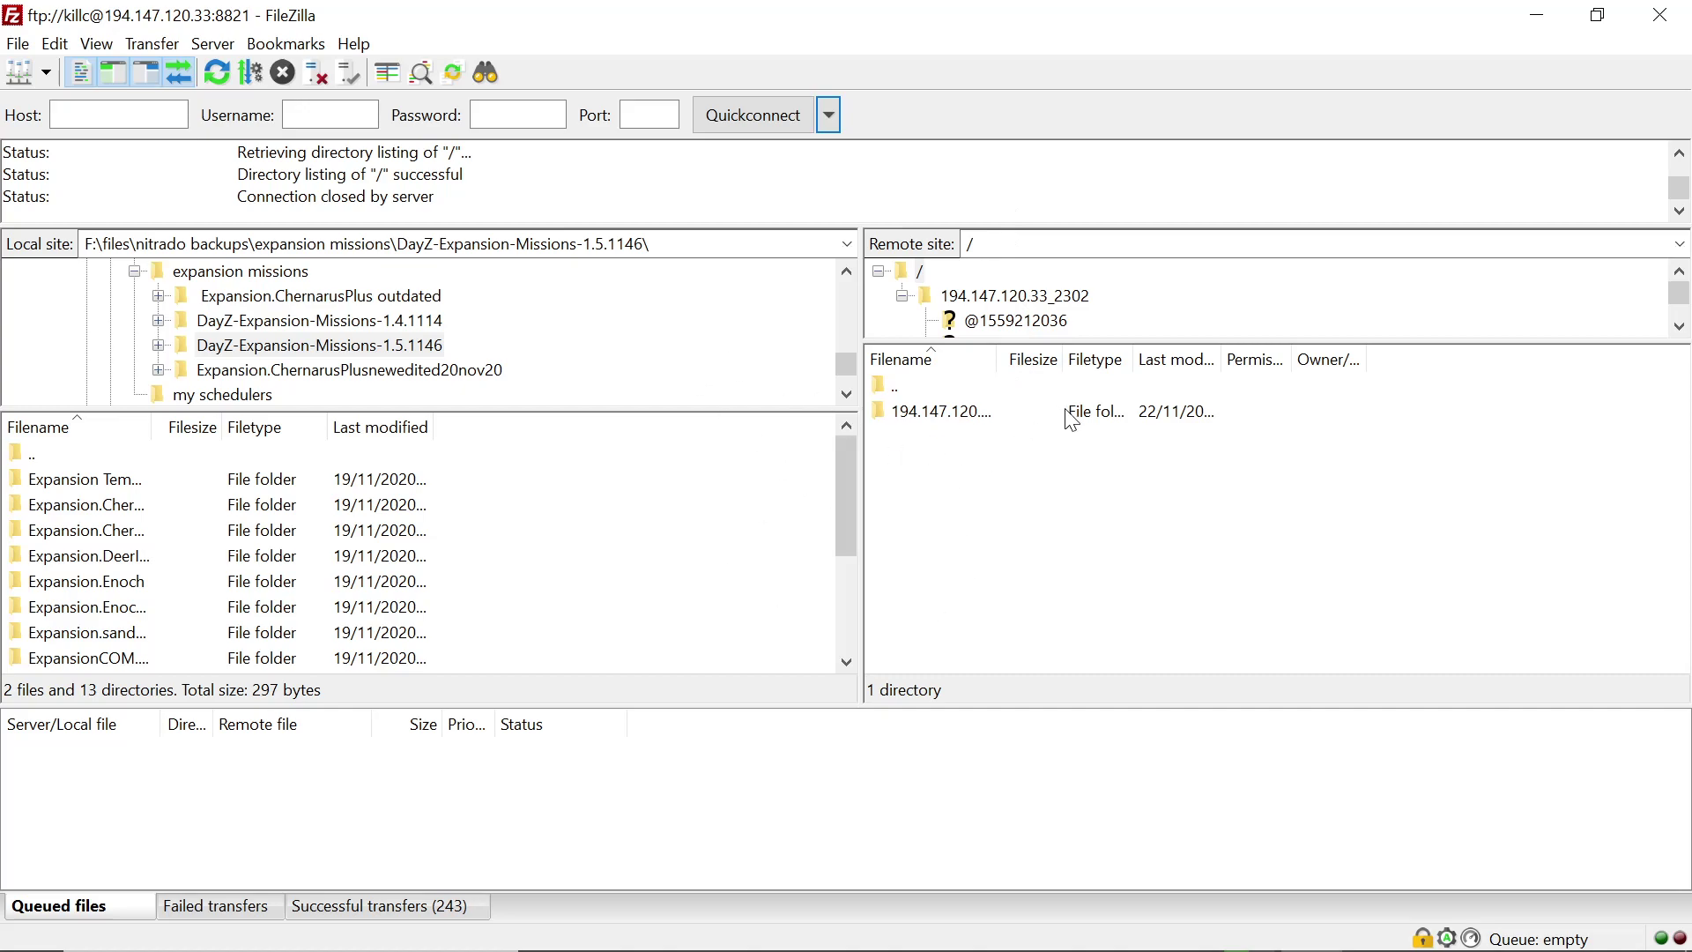
pyautogui.click(1092, 413)
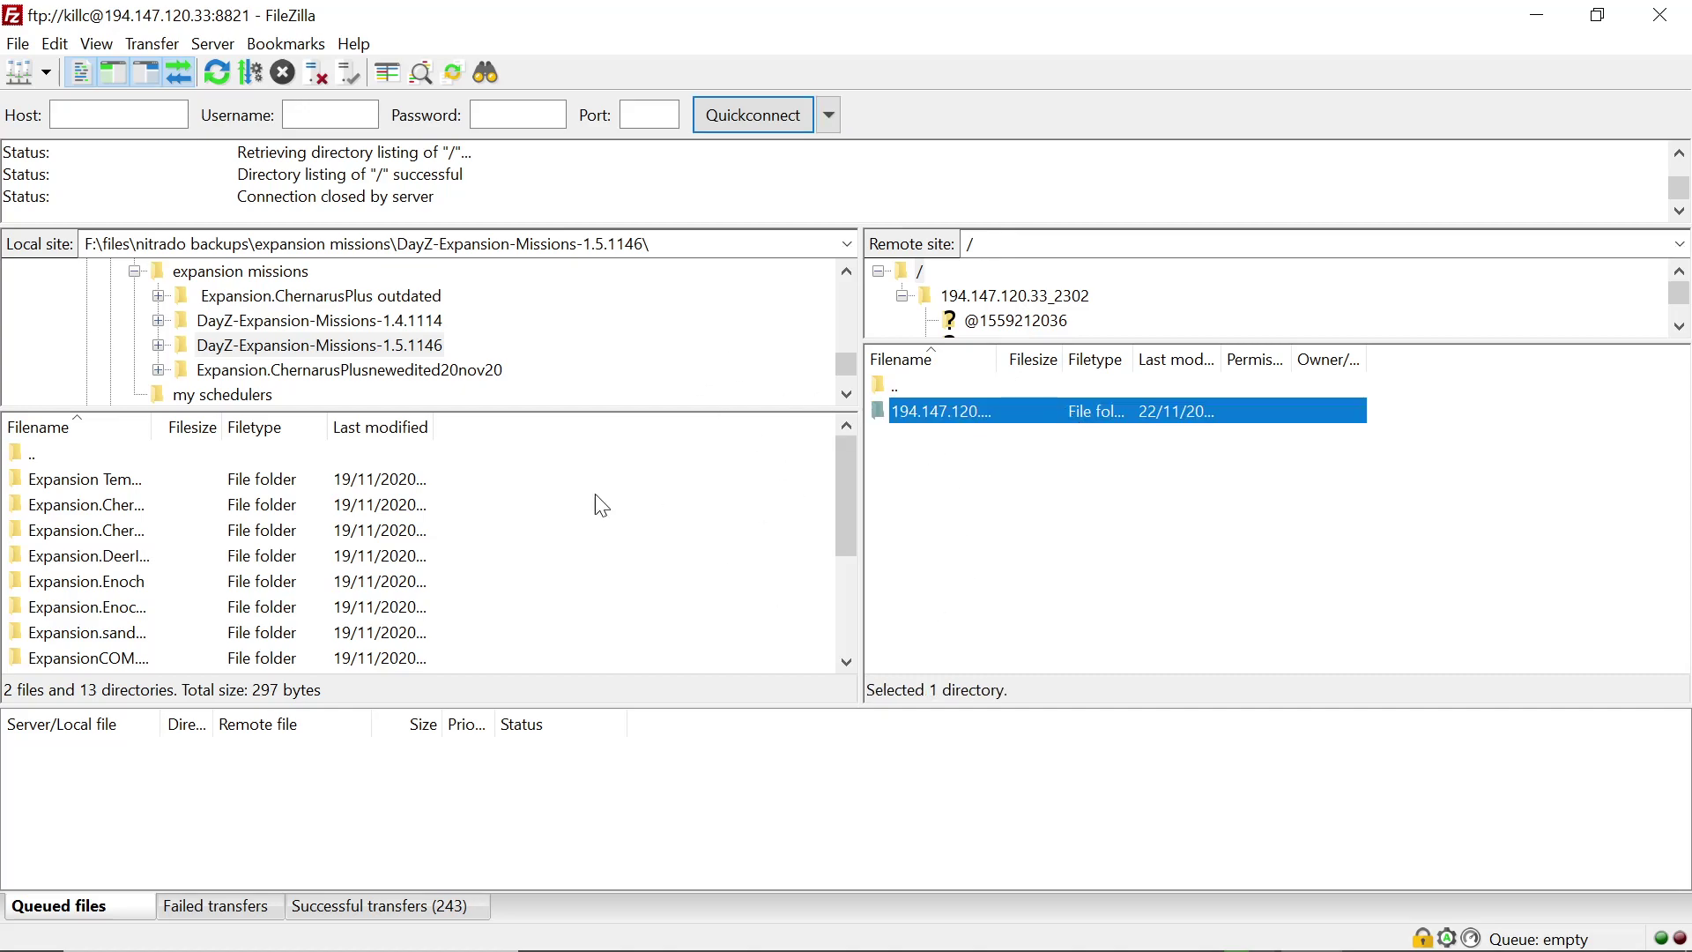
pyautogui.scroll(2, 138, 614)
pyautogui.click(1025, 404)
pyautogui.click(1039, 410)
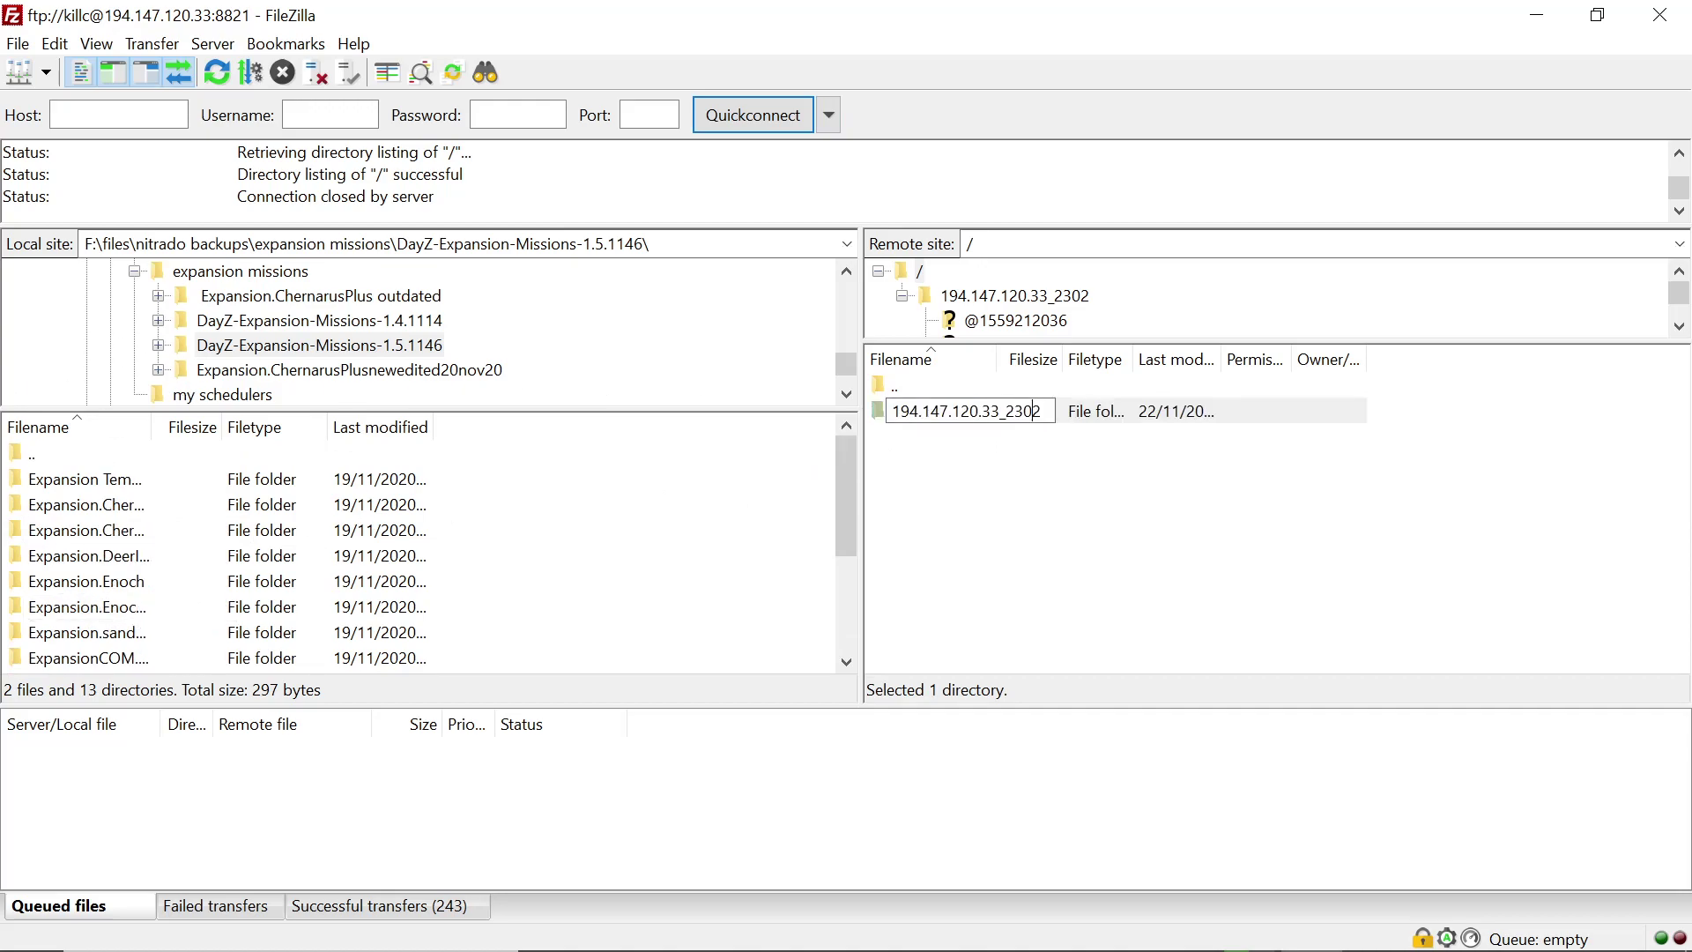
pyautogui.click(1144, 407)
pyautogui.doubleClick(1145, 411)
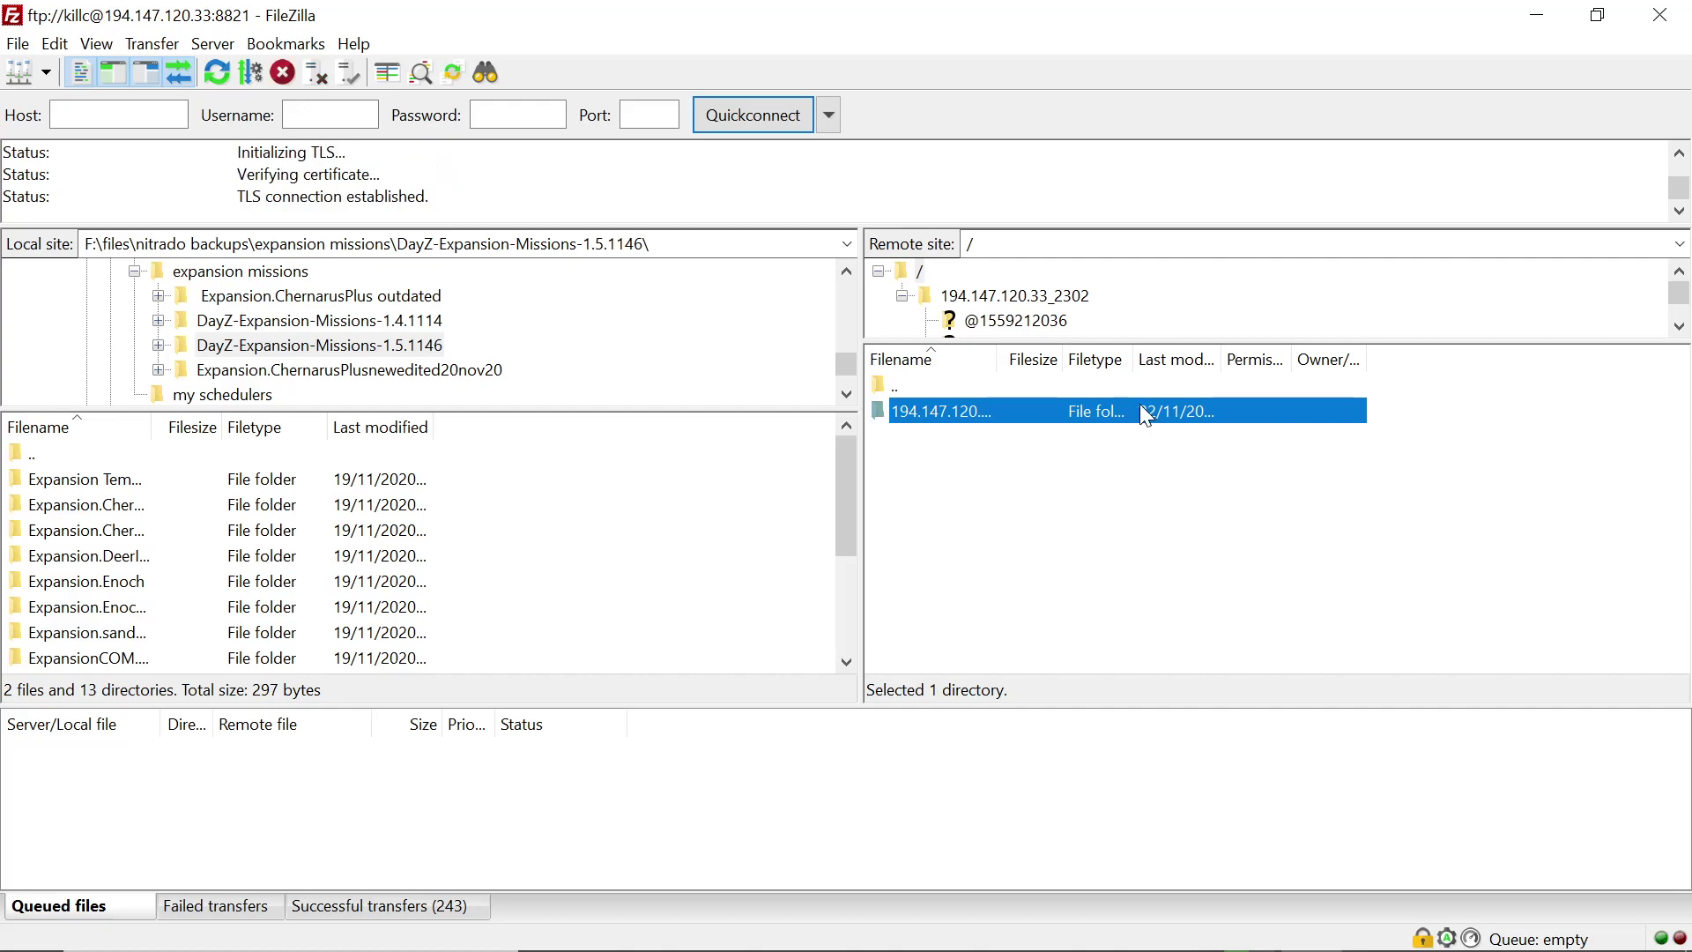
pyautogui.scroll(-1, 1058, 508)
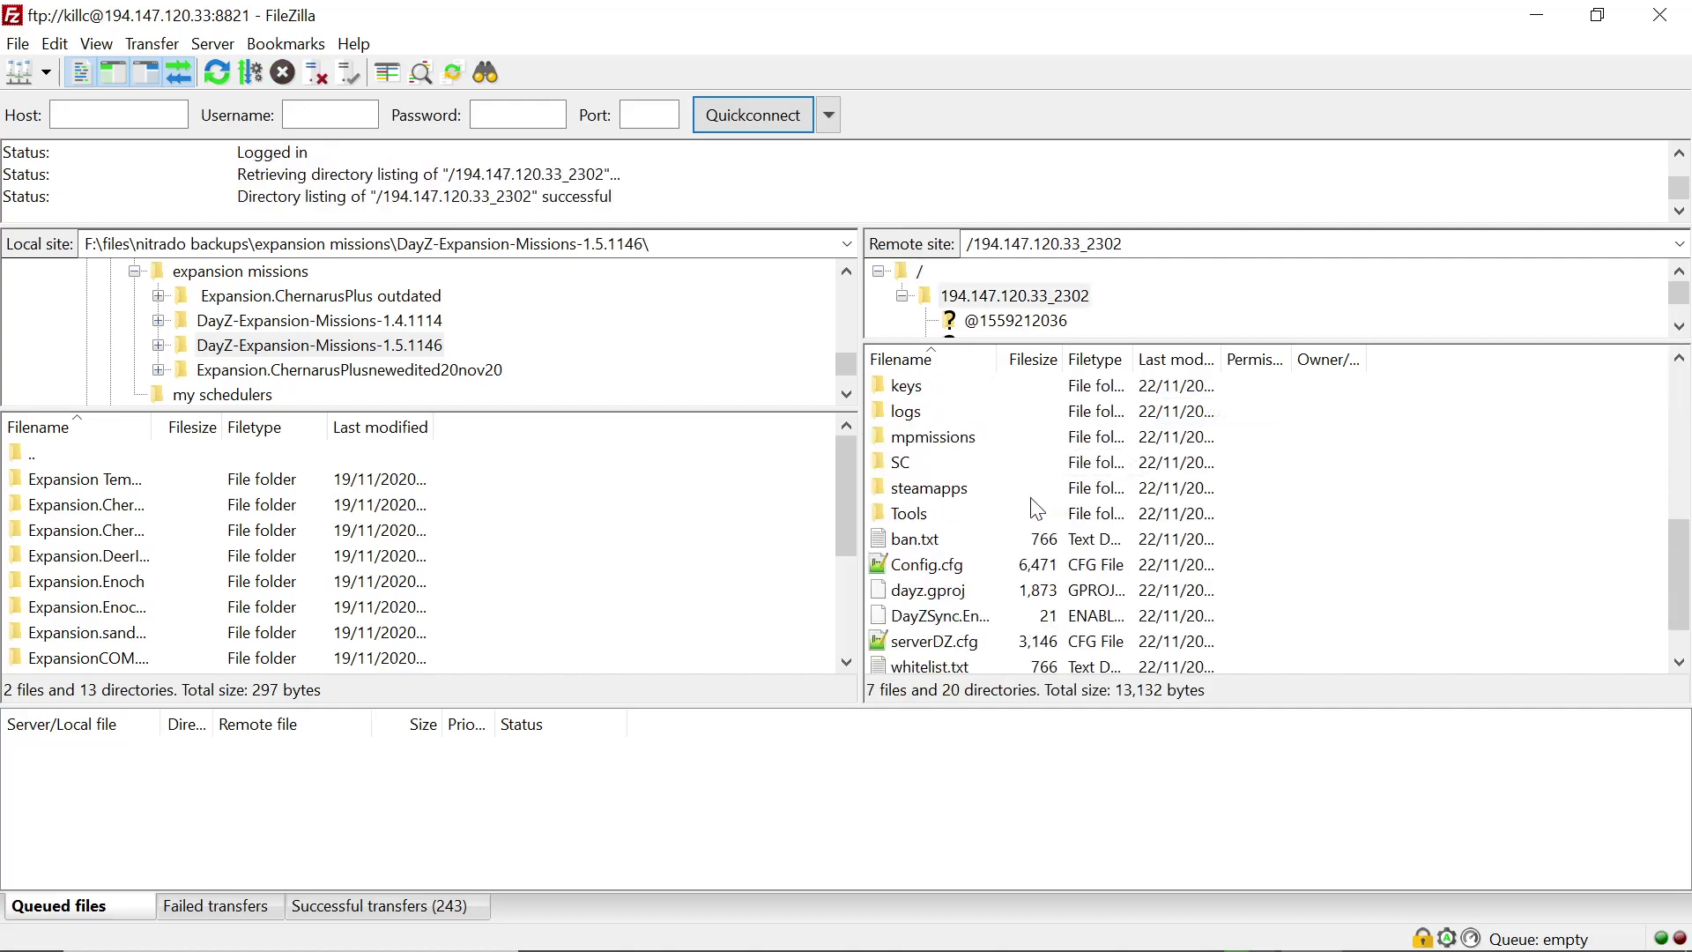
pyautogui.click(998, 438)
pyautogui.doubleClick(994, 438)
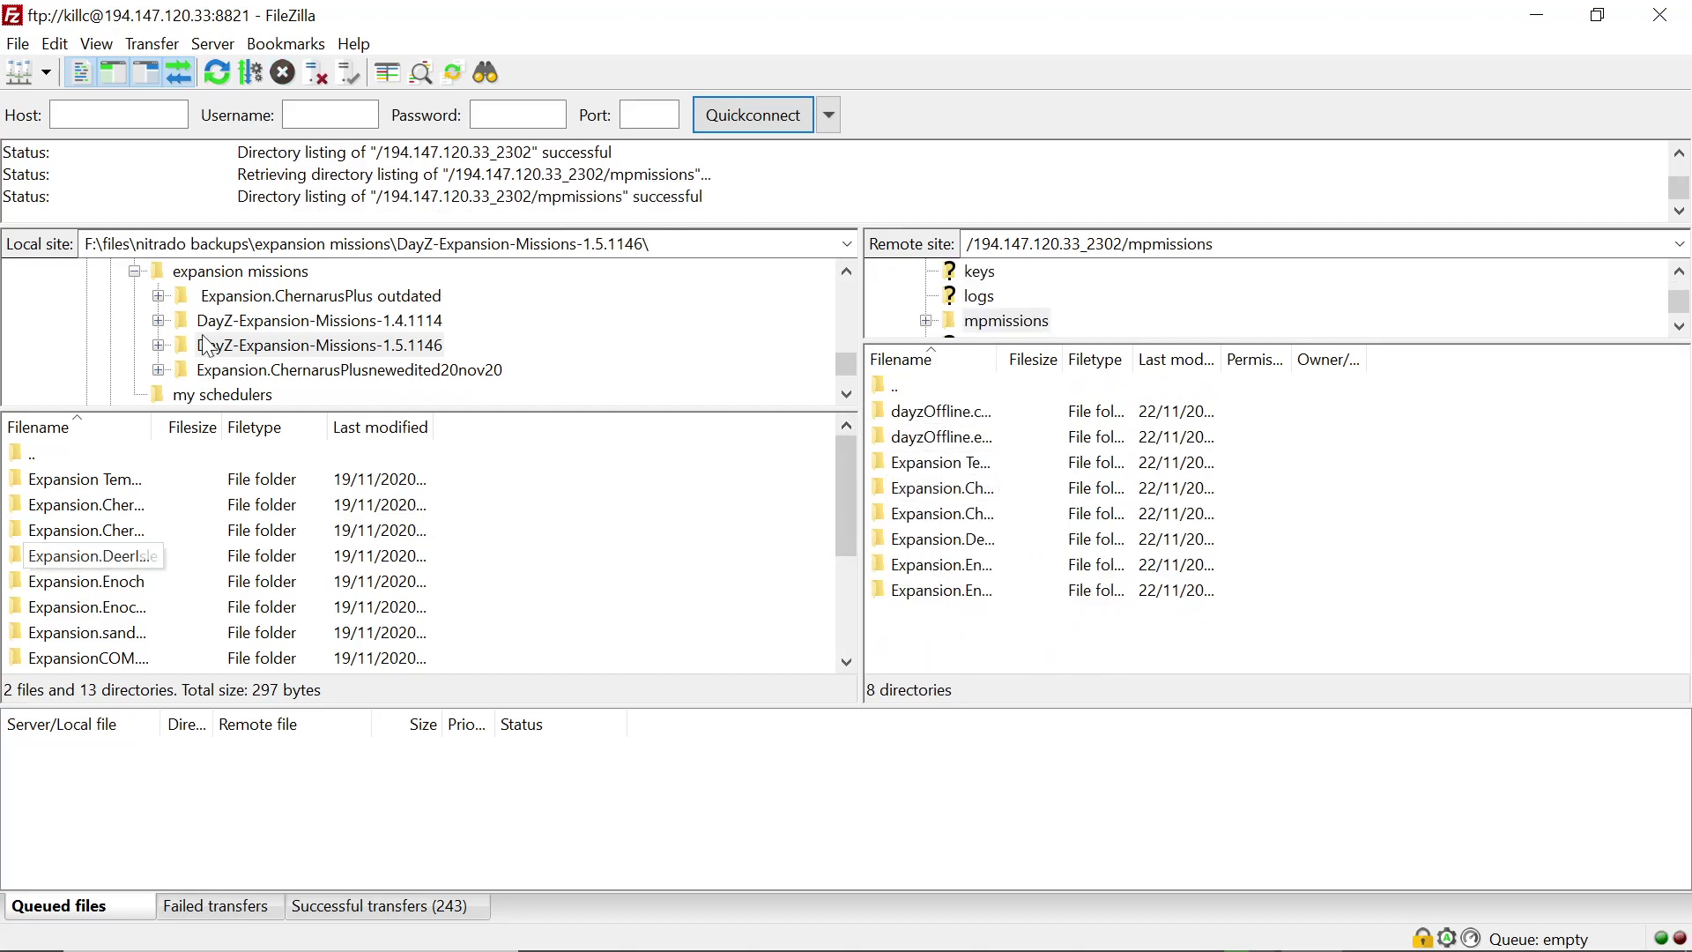
# Step: Go up to the local expansion missions folder and open its DayZ-Expansion-Missions-1.5.1146 folder
pyautogui.press('BackSpace')
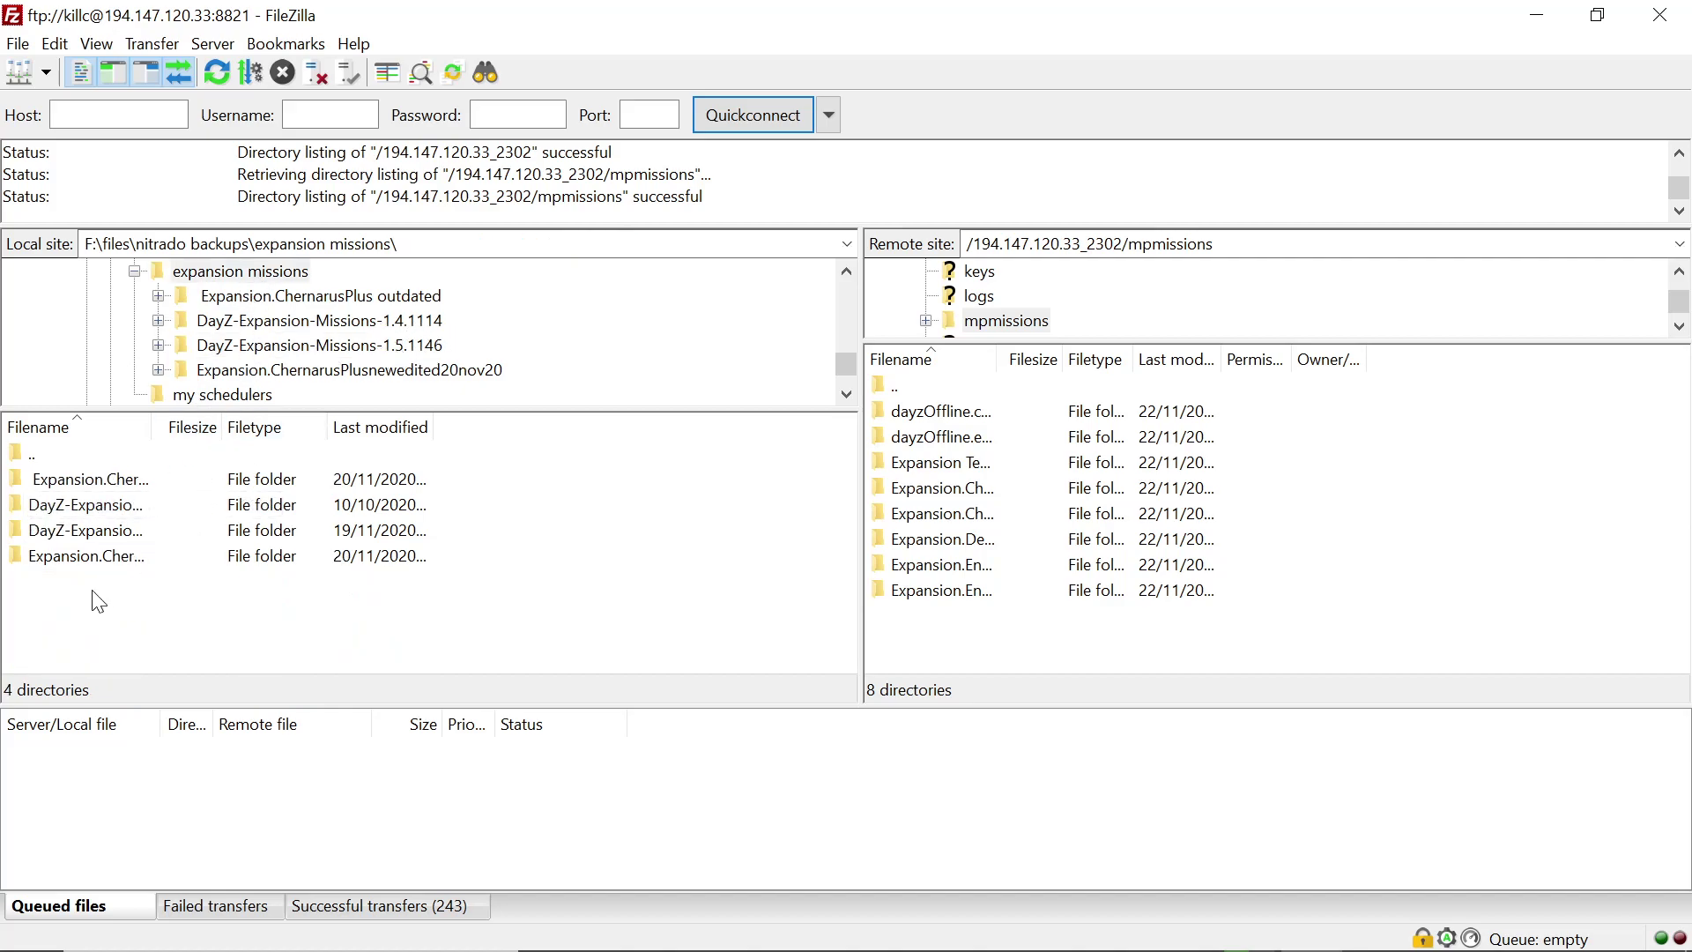
pyautogui.click(92, 532)
pyautogui.click(93, 525)
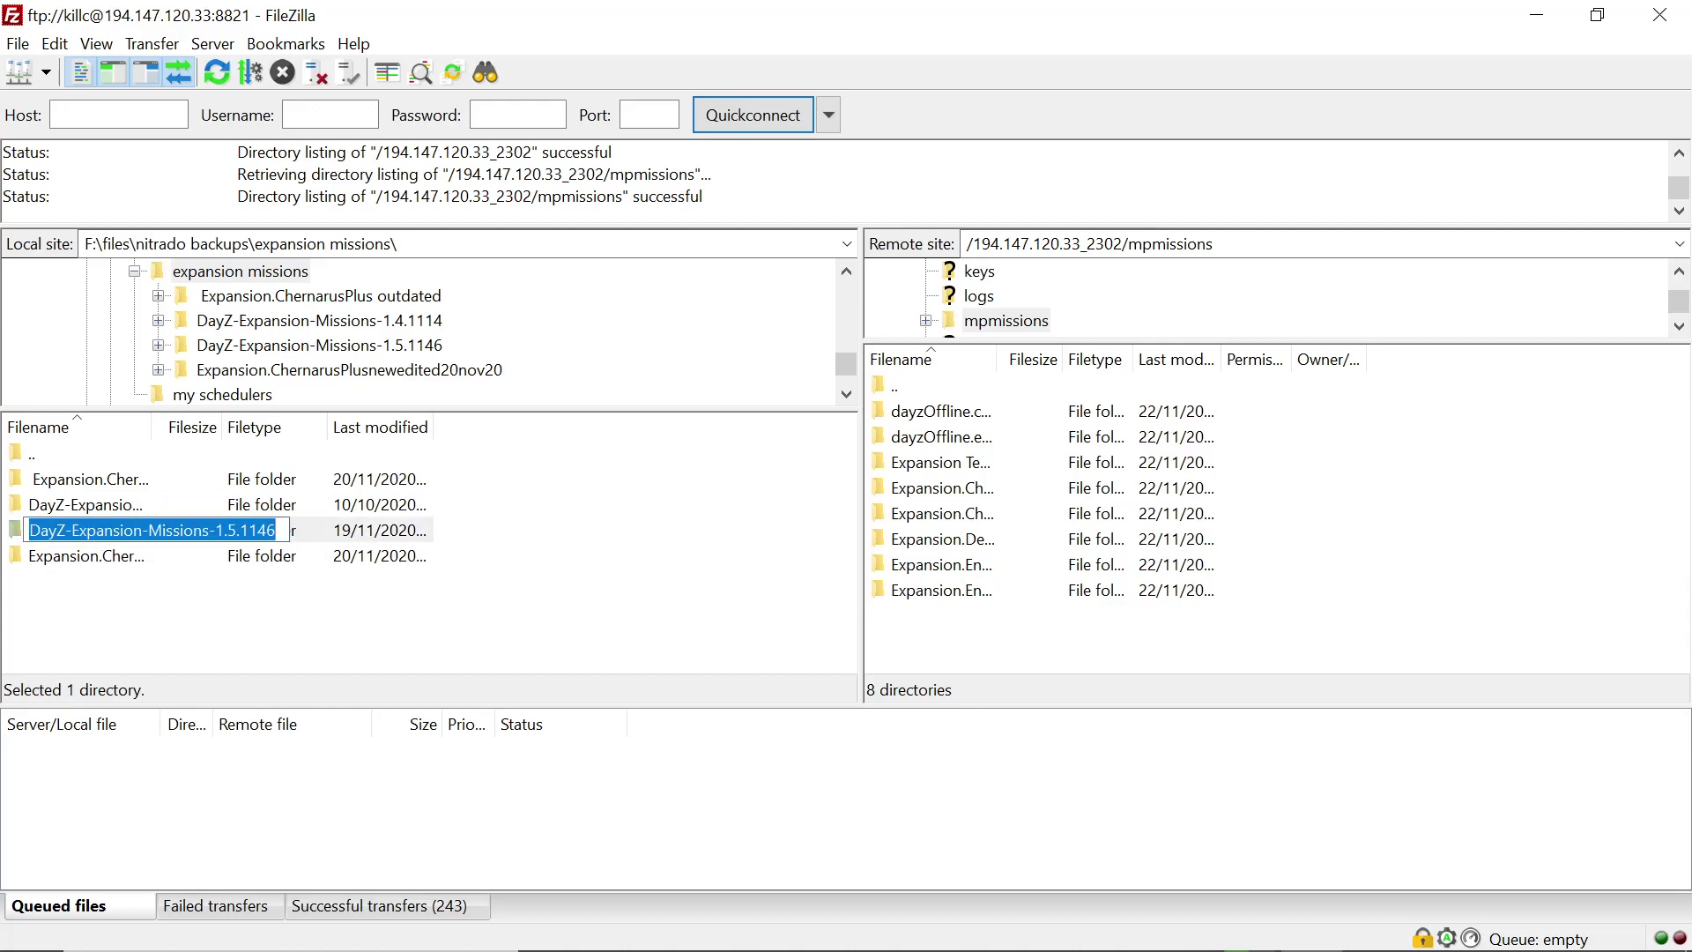
pyautogui.doubleClick(108, 530)
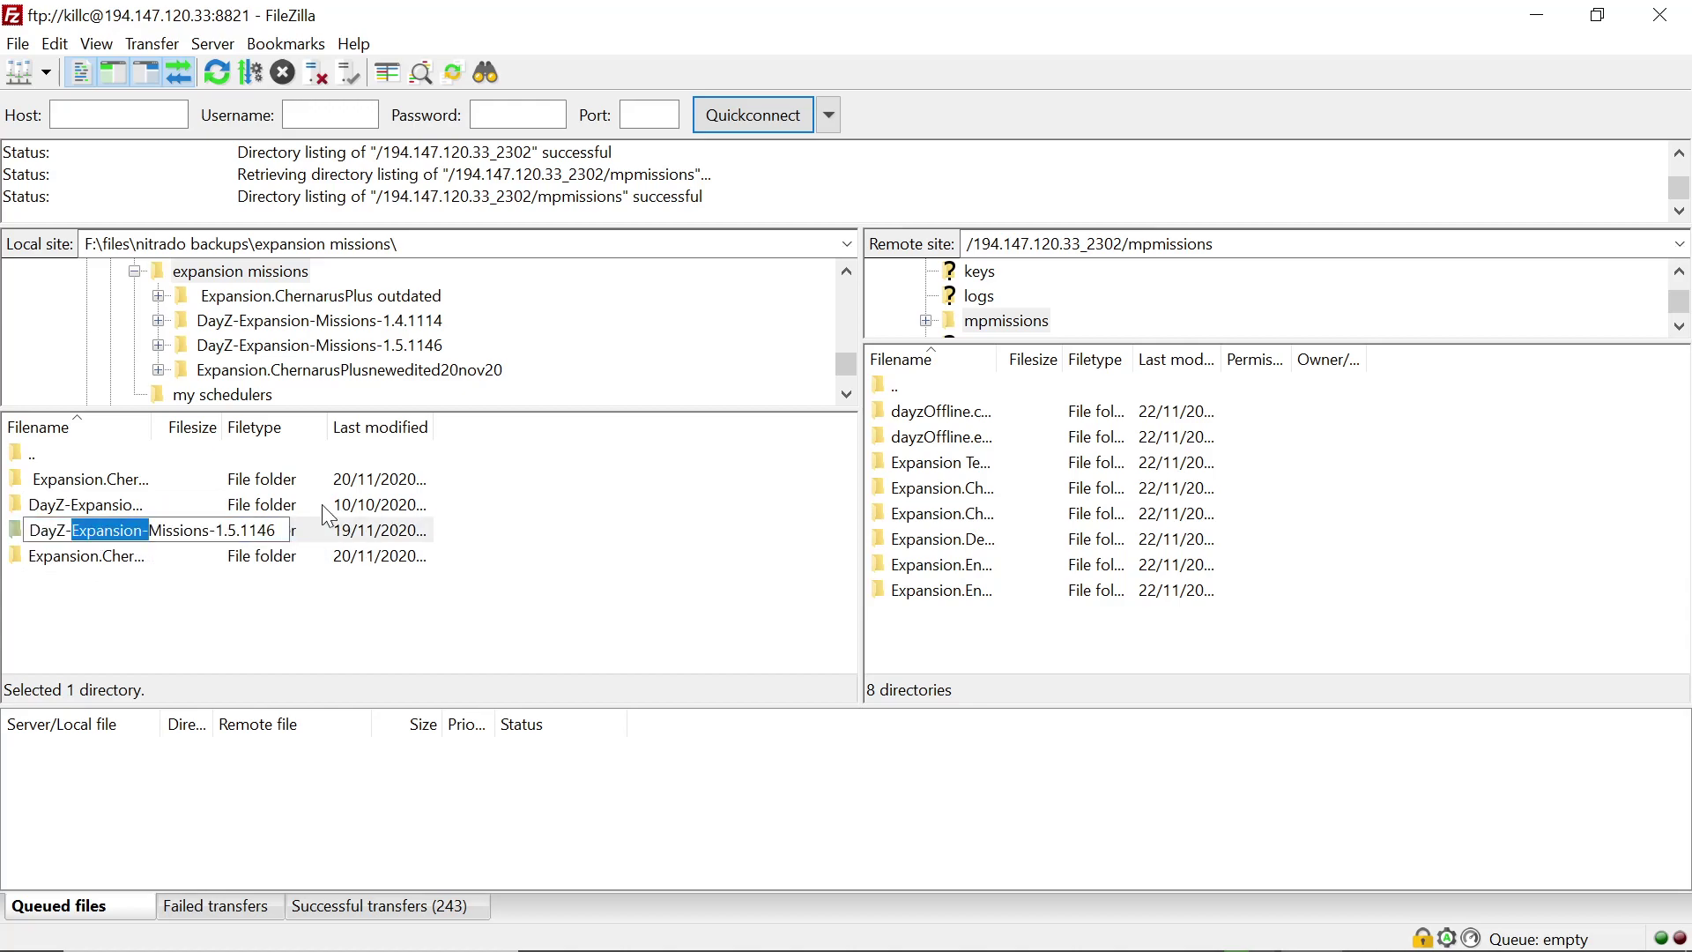
pyautogui.click(316, 527)
pyautogui.doubleClick(315, 527)
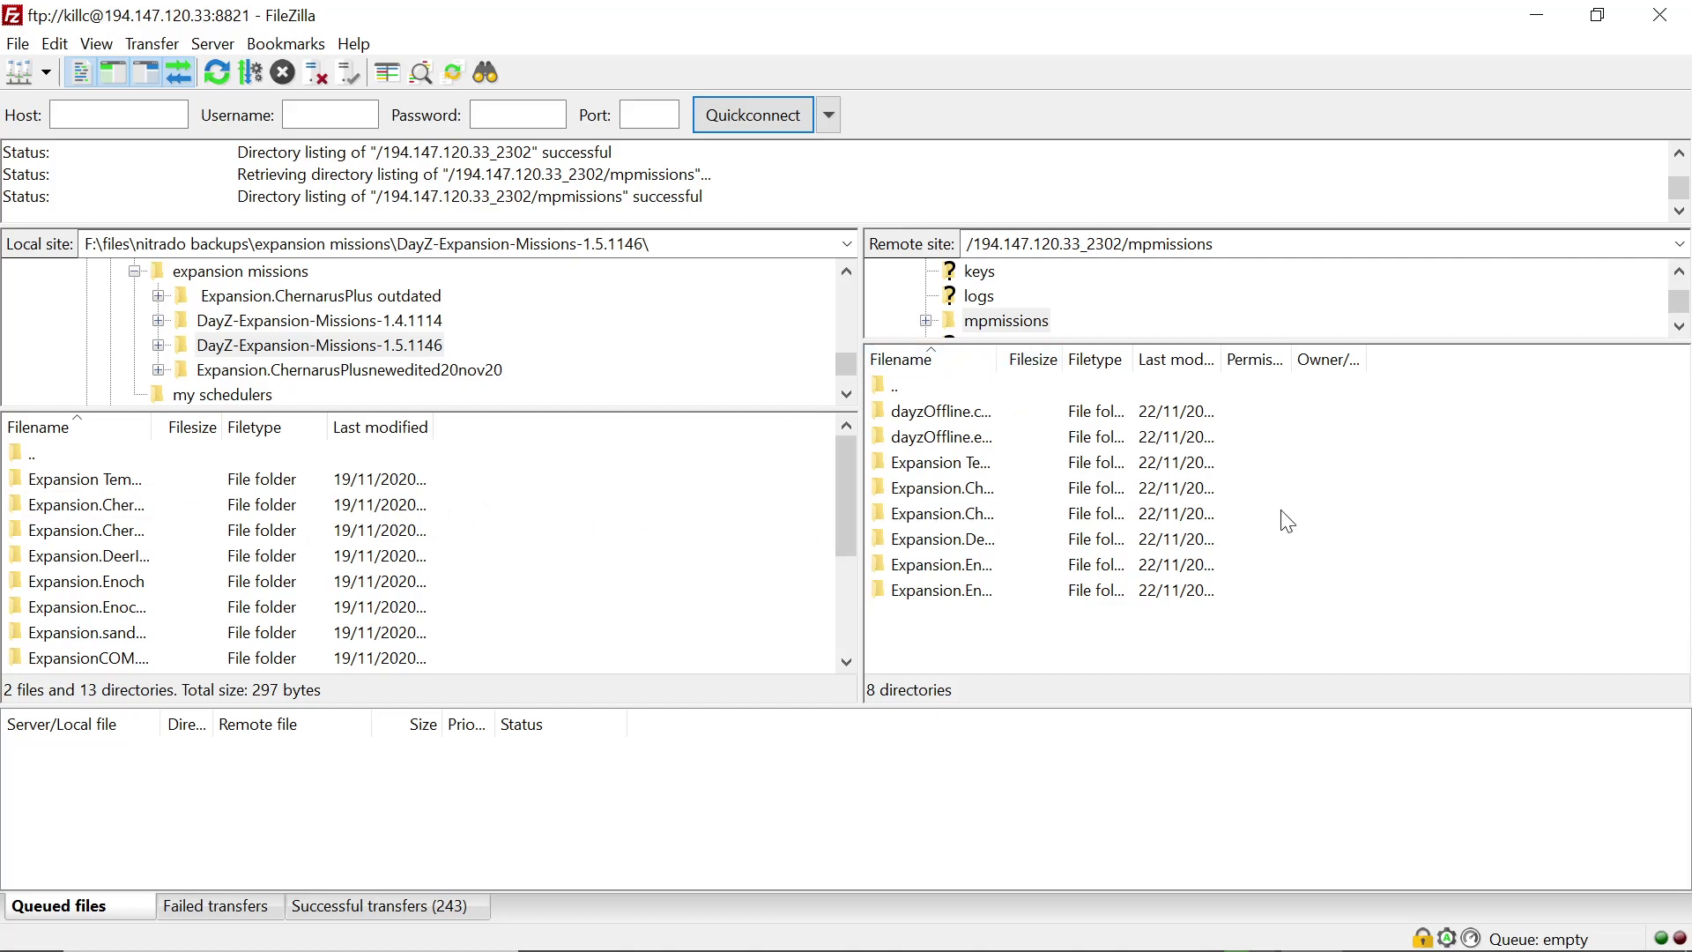
pyautogui.press('BackSpace')
pyautogui.click(1555, 19)
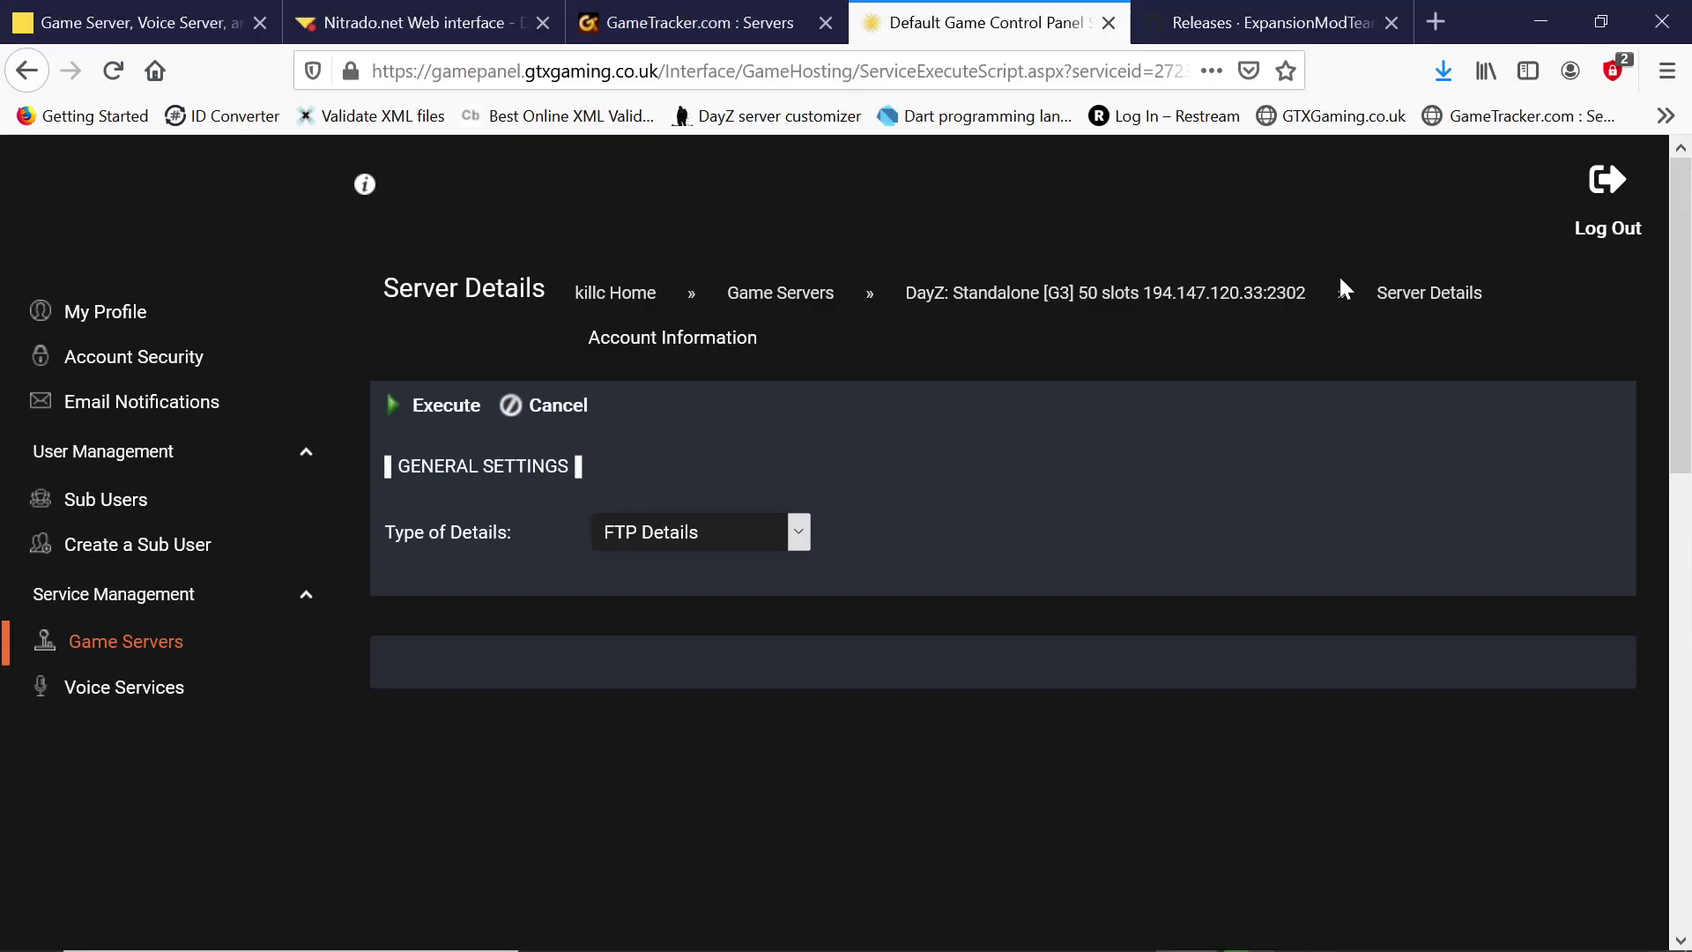
pyautogui.scroll(-6, 901, 763)
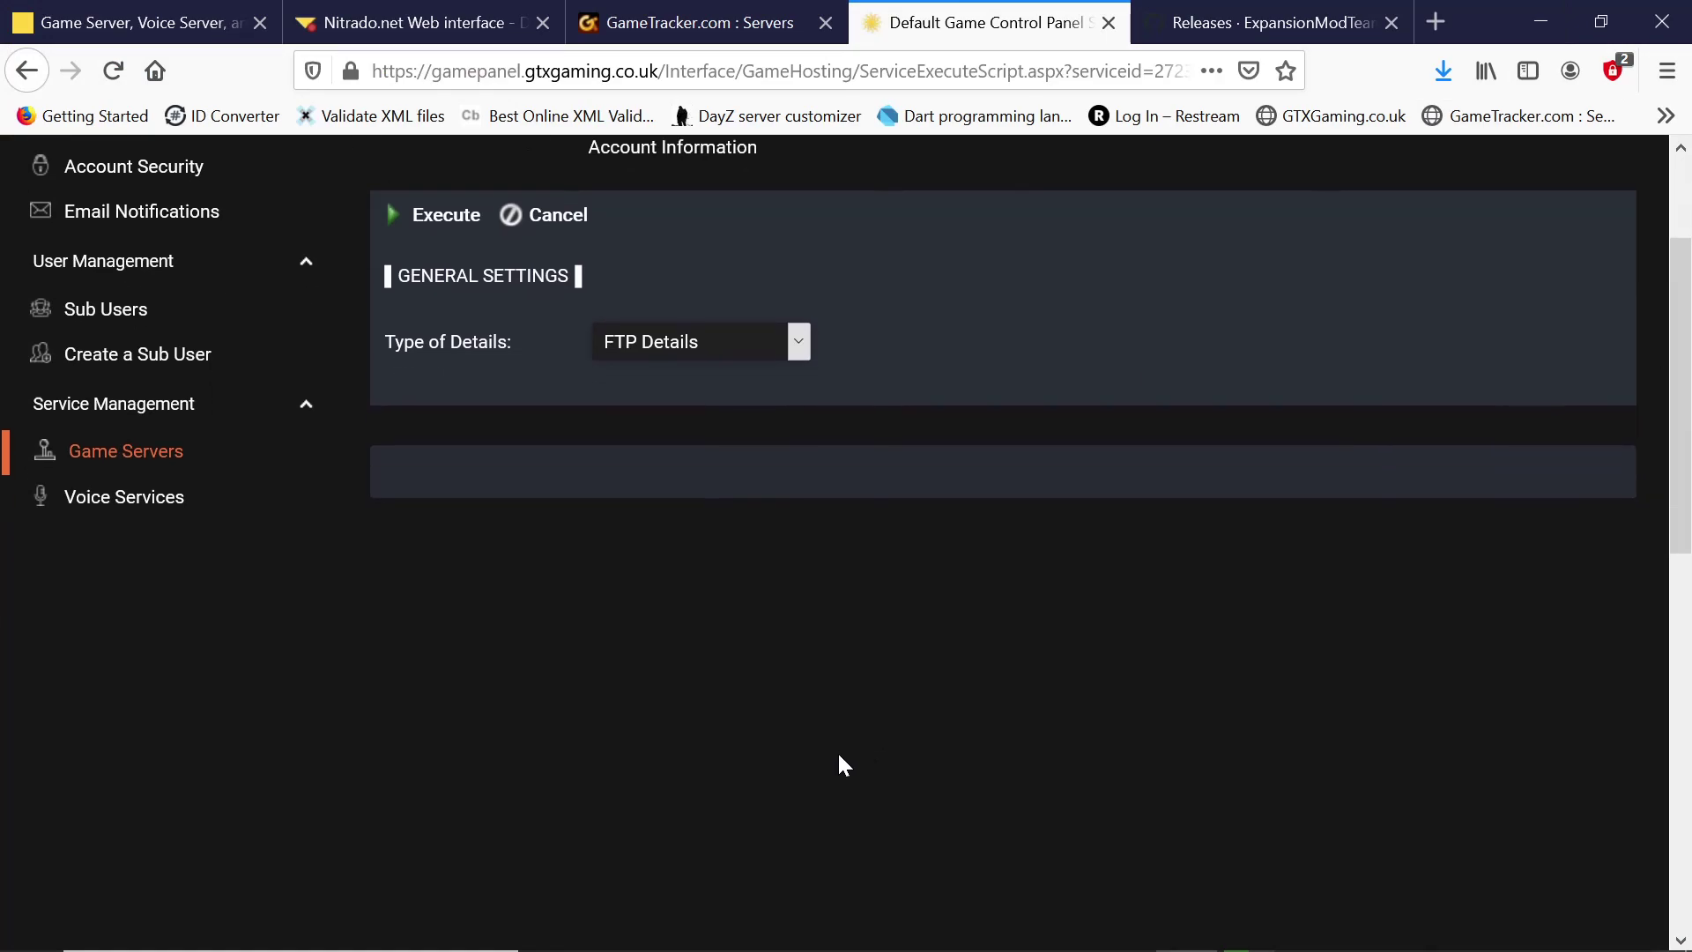
pyautogui.scroll(6, 1013, 853)
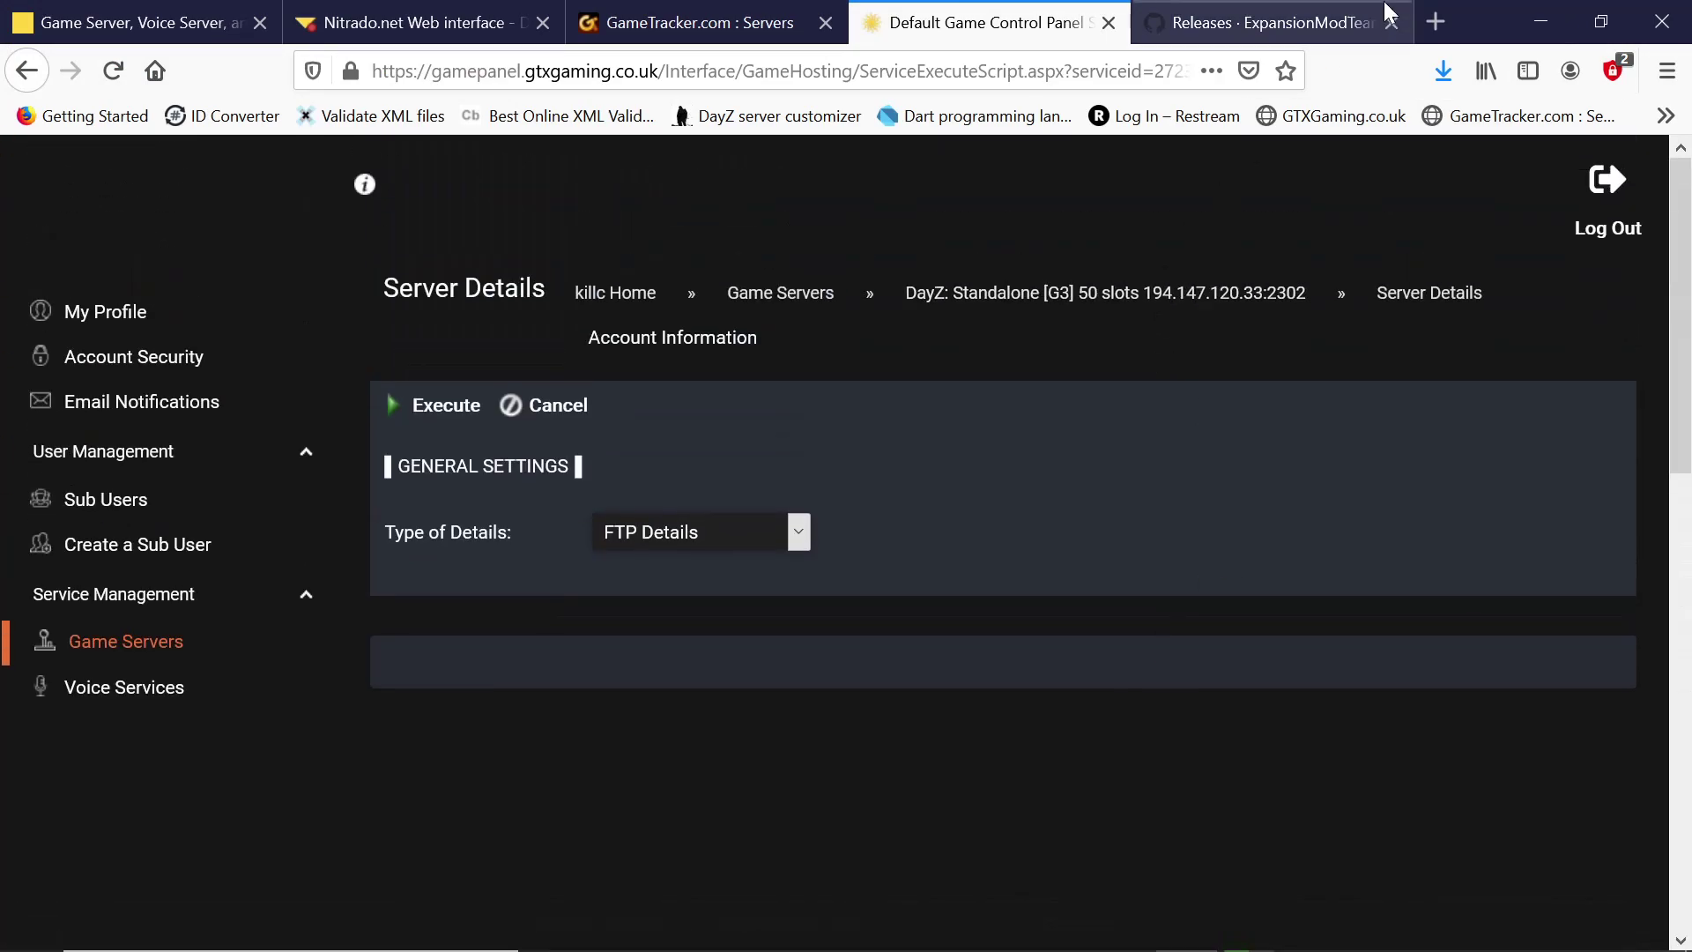
pyautogui.click(1555, 11)
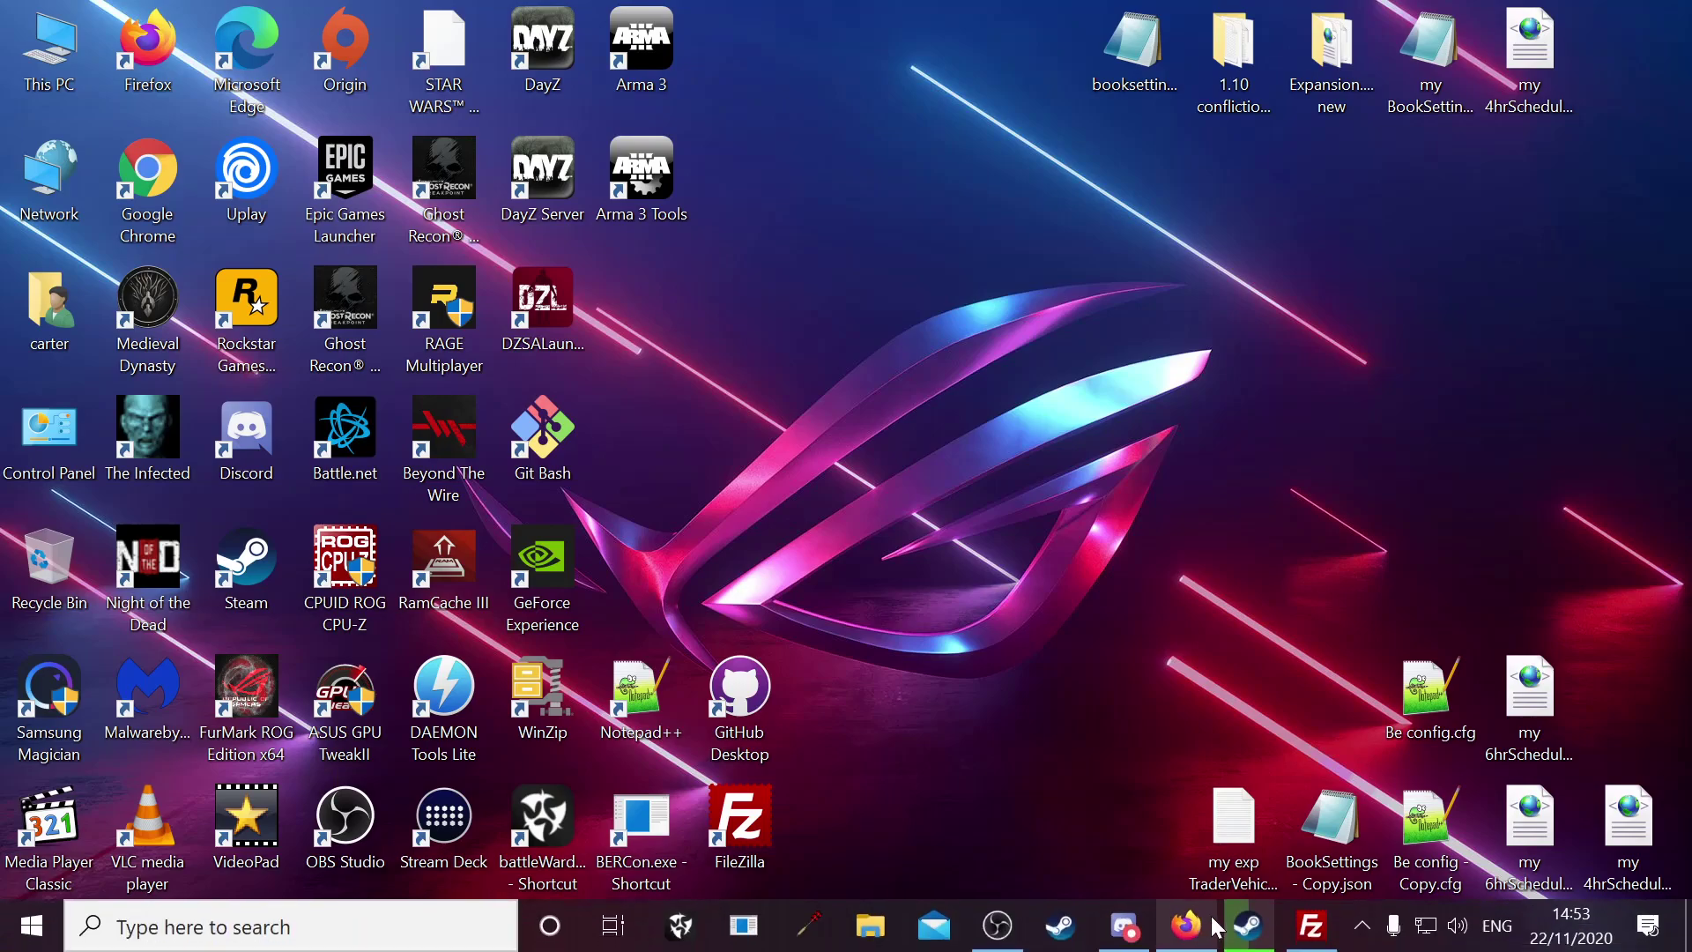
# Step: Switch to FileZilla and reopen the server's mpmissions folder alongside the local DayZ-Expansion-Missions-1.5.1146 files
pyautogui.click(1311, 937)
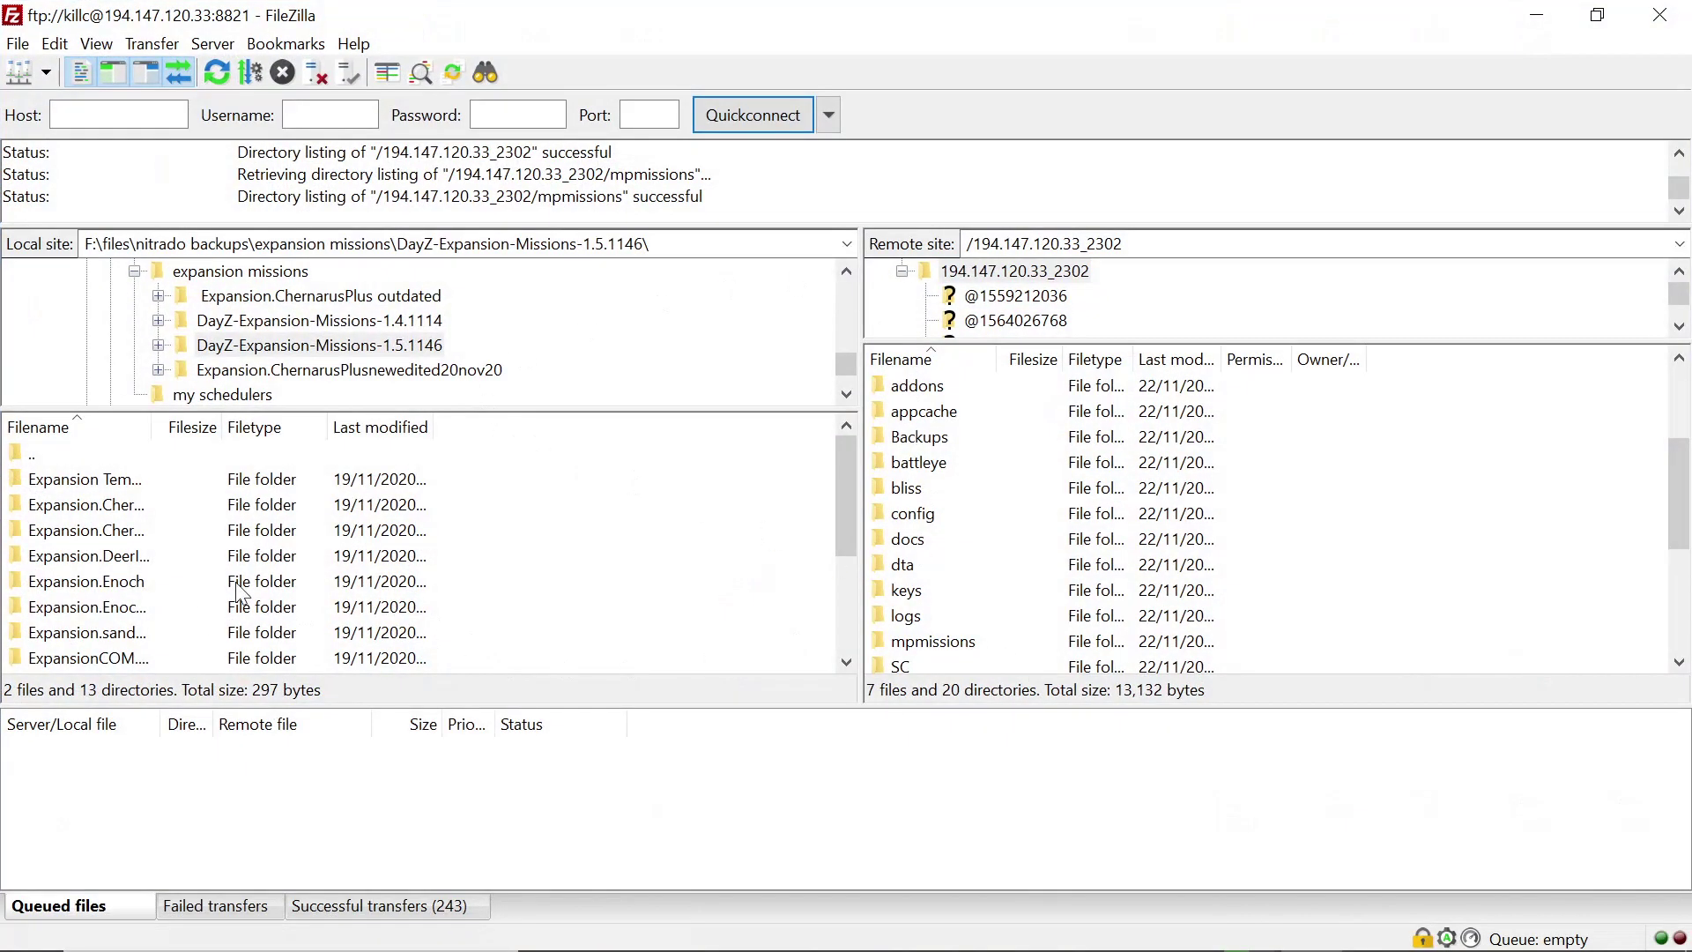
pyautogui.scroll(-2, 1024, 538)
pyautogui.click(1027, 485)
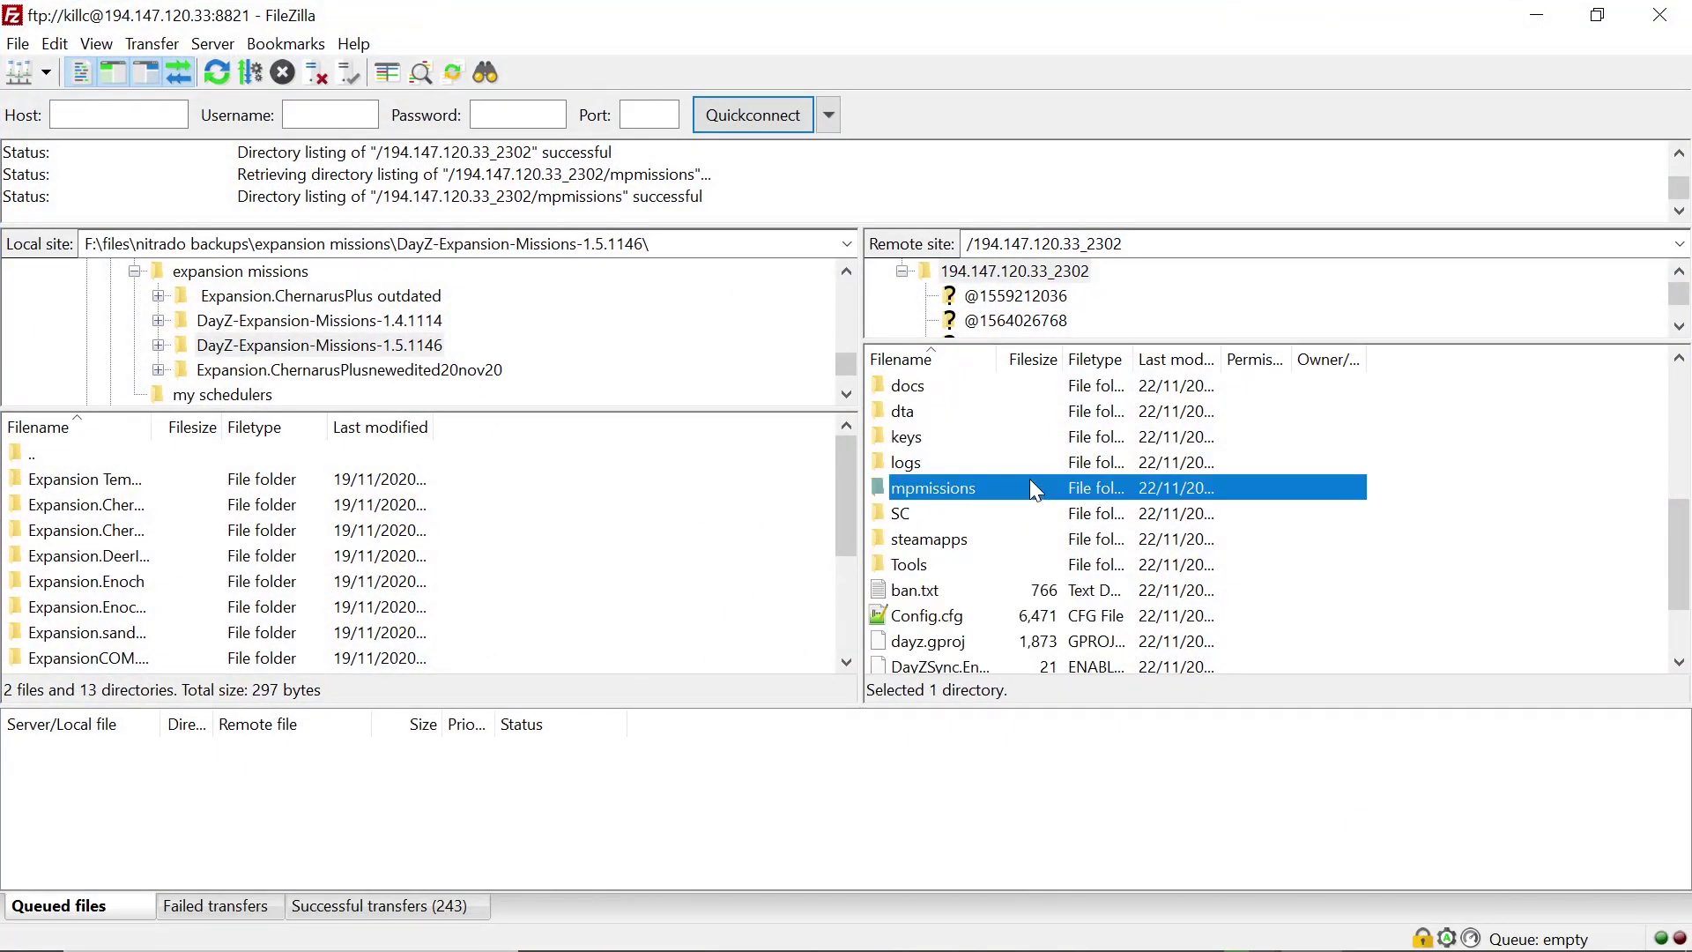
pyautogui.doubleClick(1028, 483)
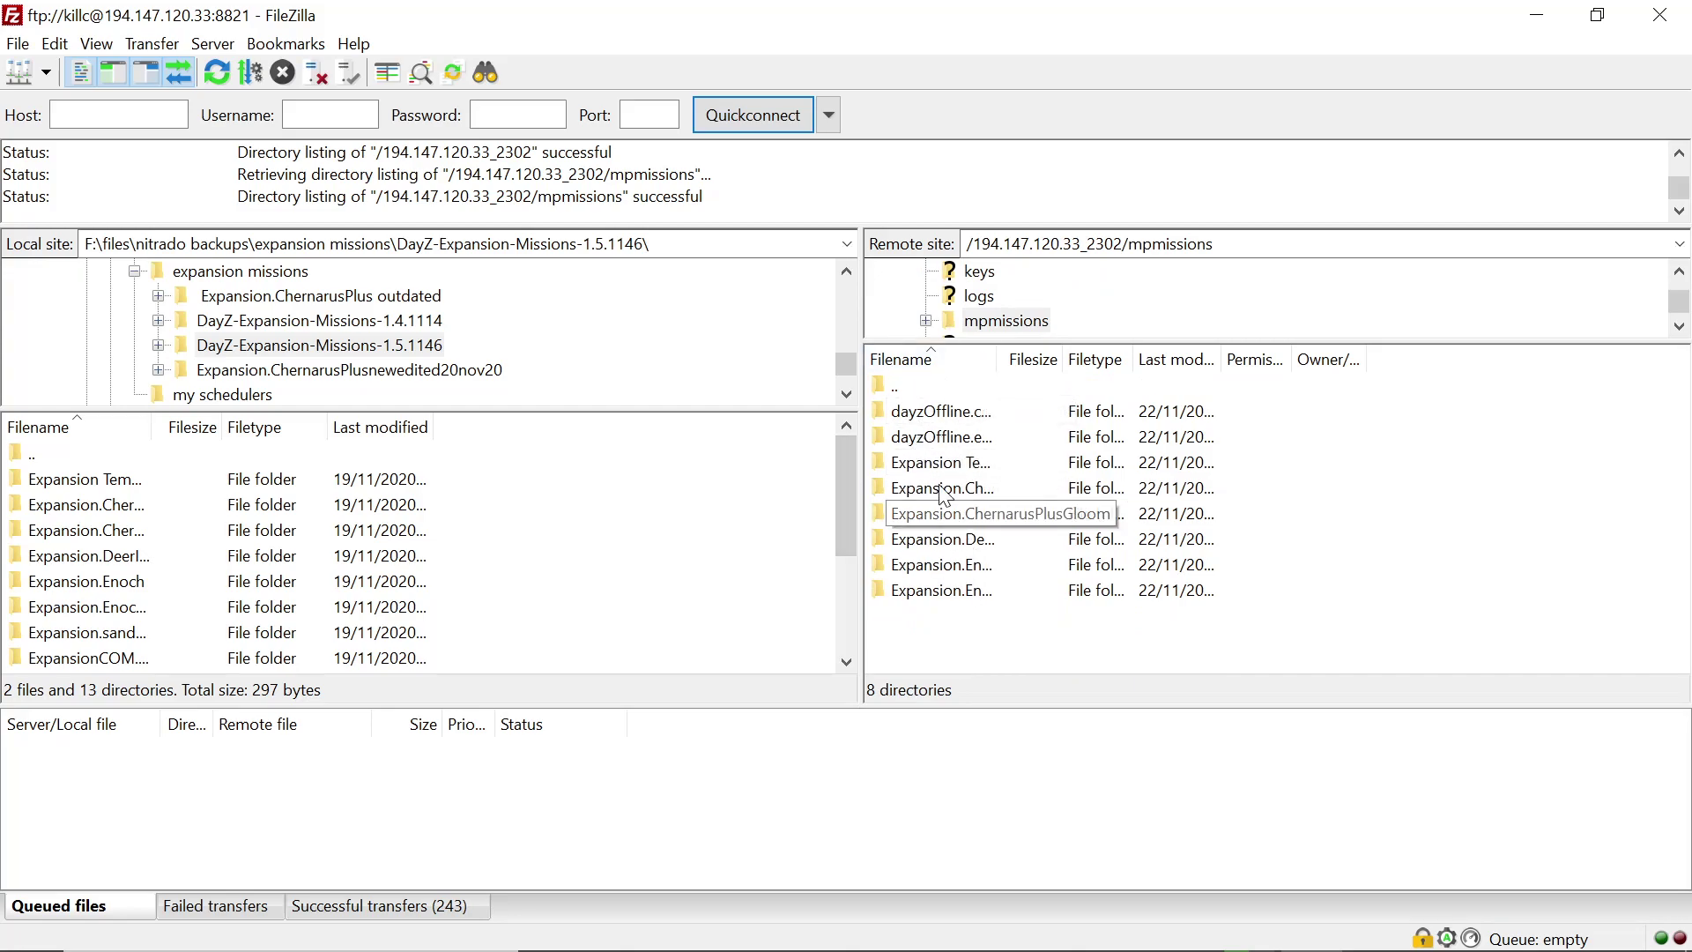
pyautogui.click(901, 387)
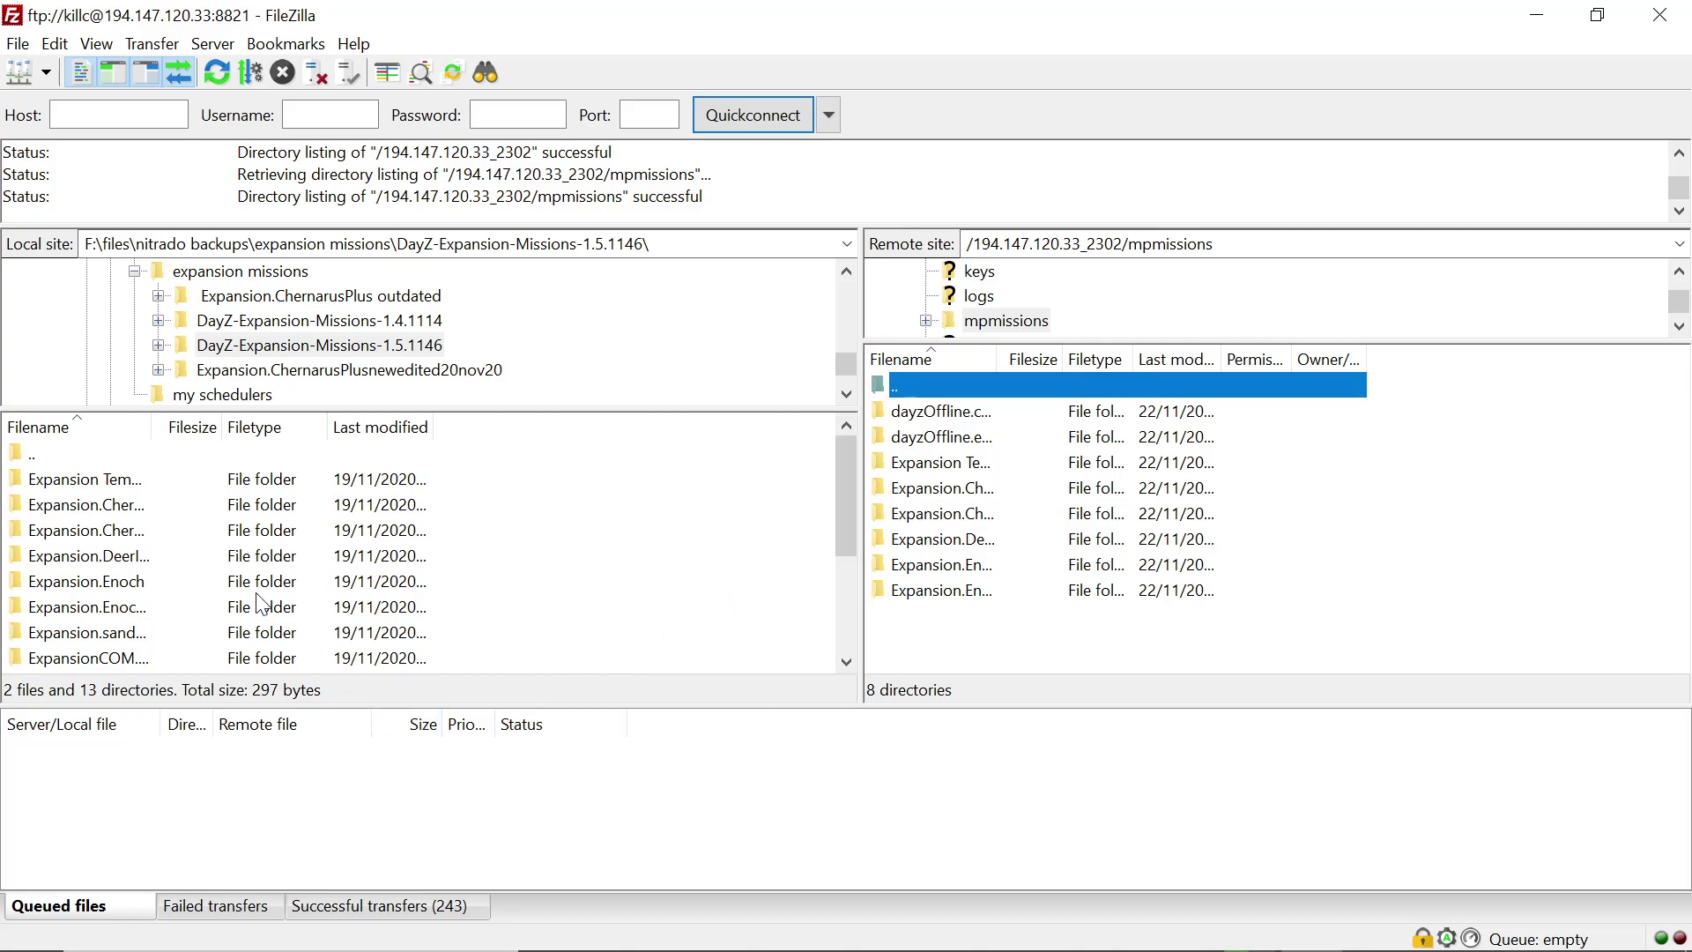
pyautogui.moveTo(545, 506); pyautogui.dragTo(308, 527)
pyautogui.click(641, 509)
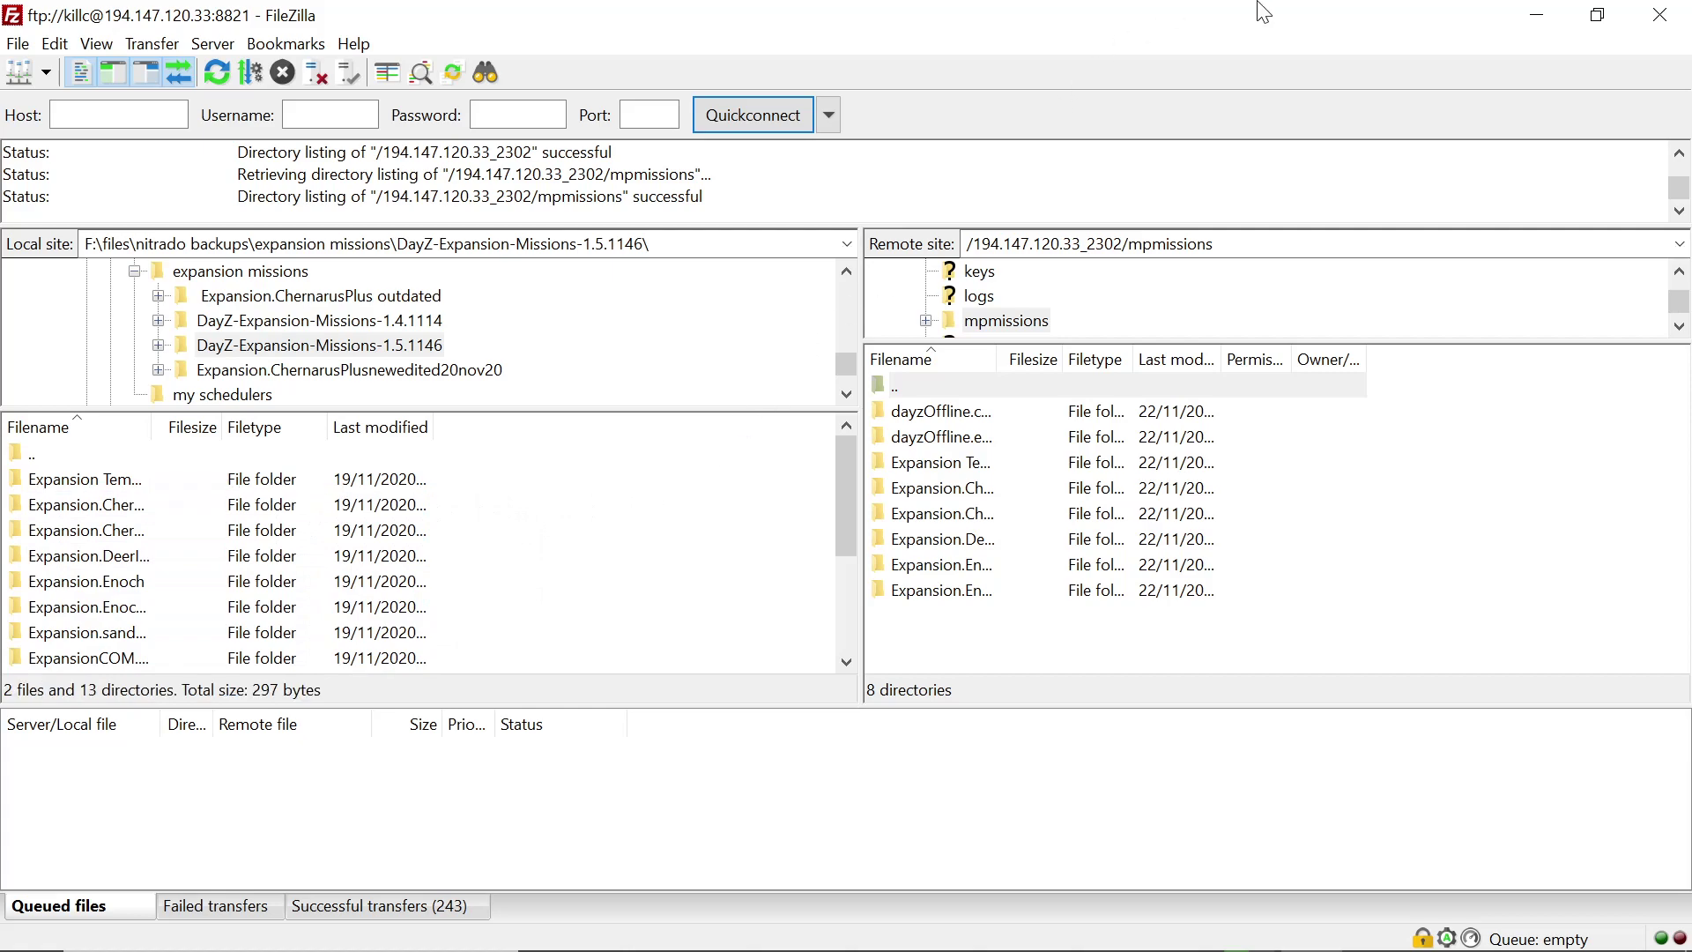
pyautogui.click(1540, 12)
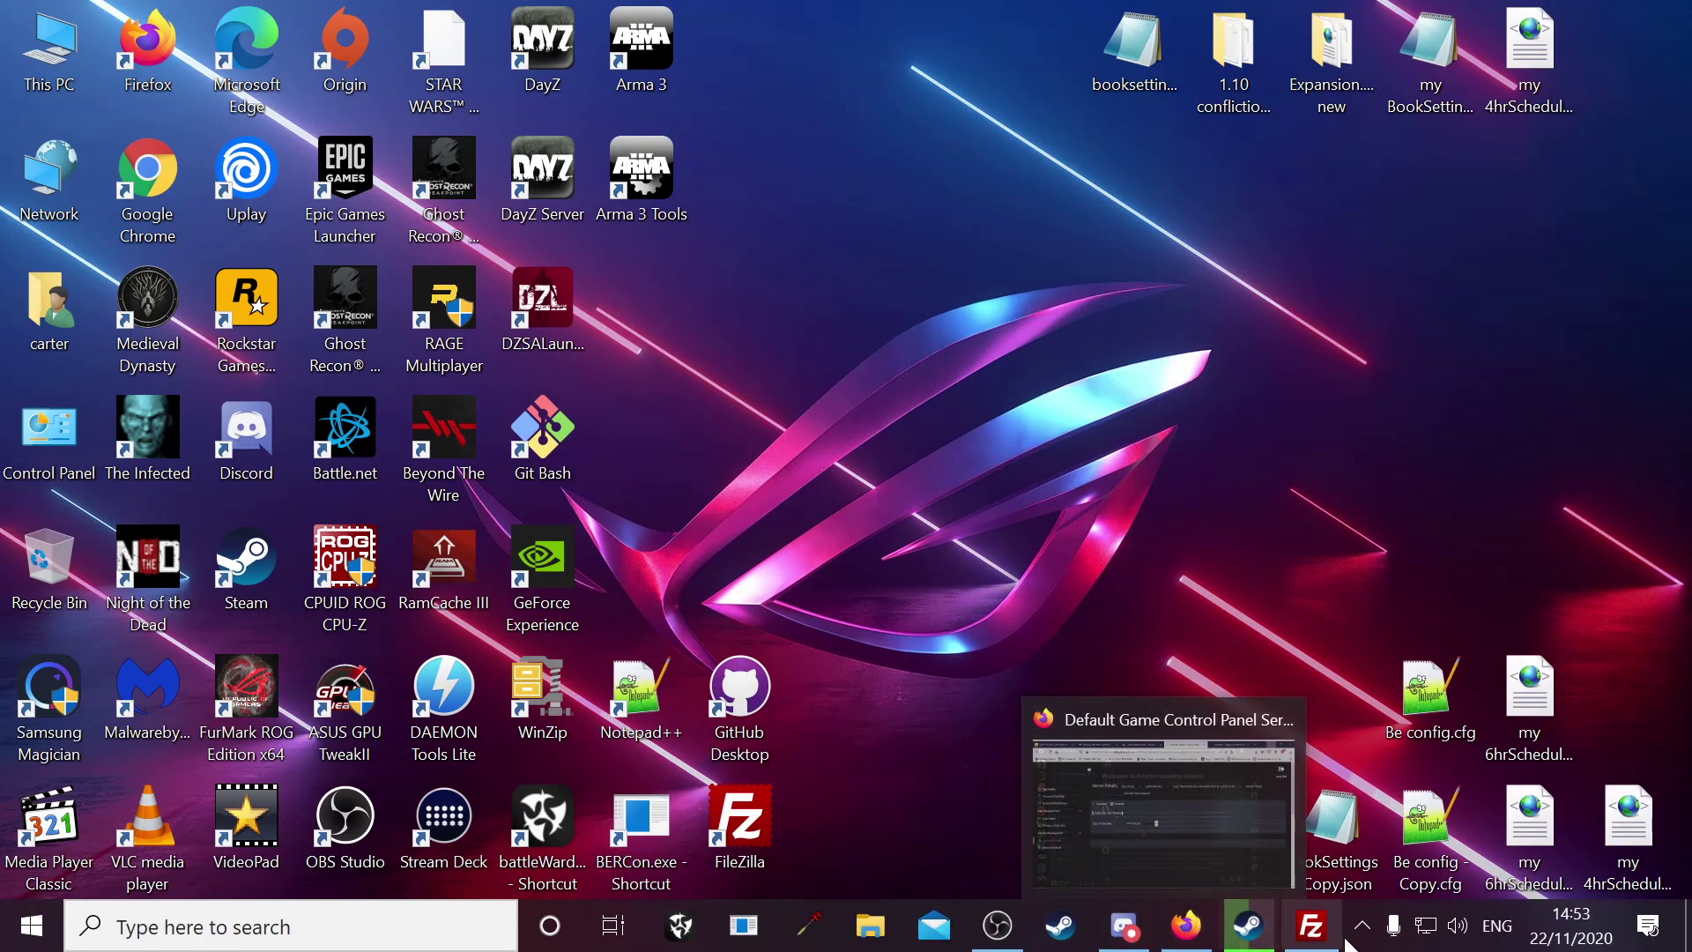
pyautogui.click(1174, 939)
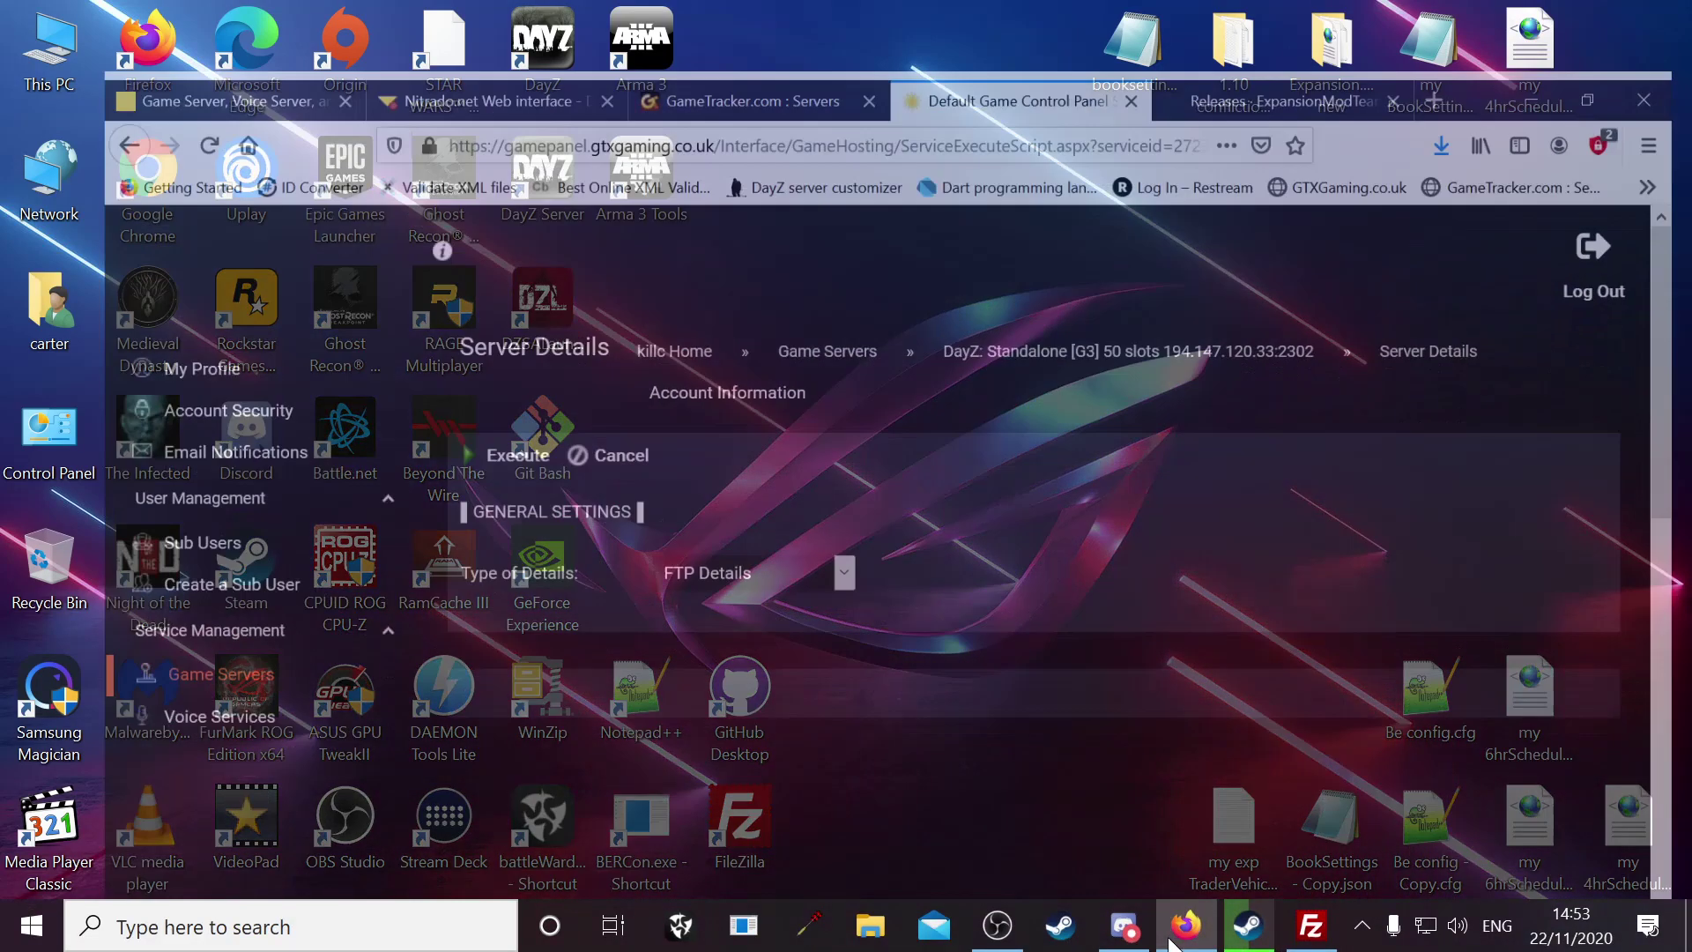
pyautogui.scroll(-4, 627, 653)
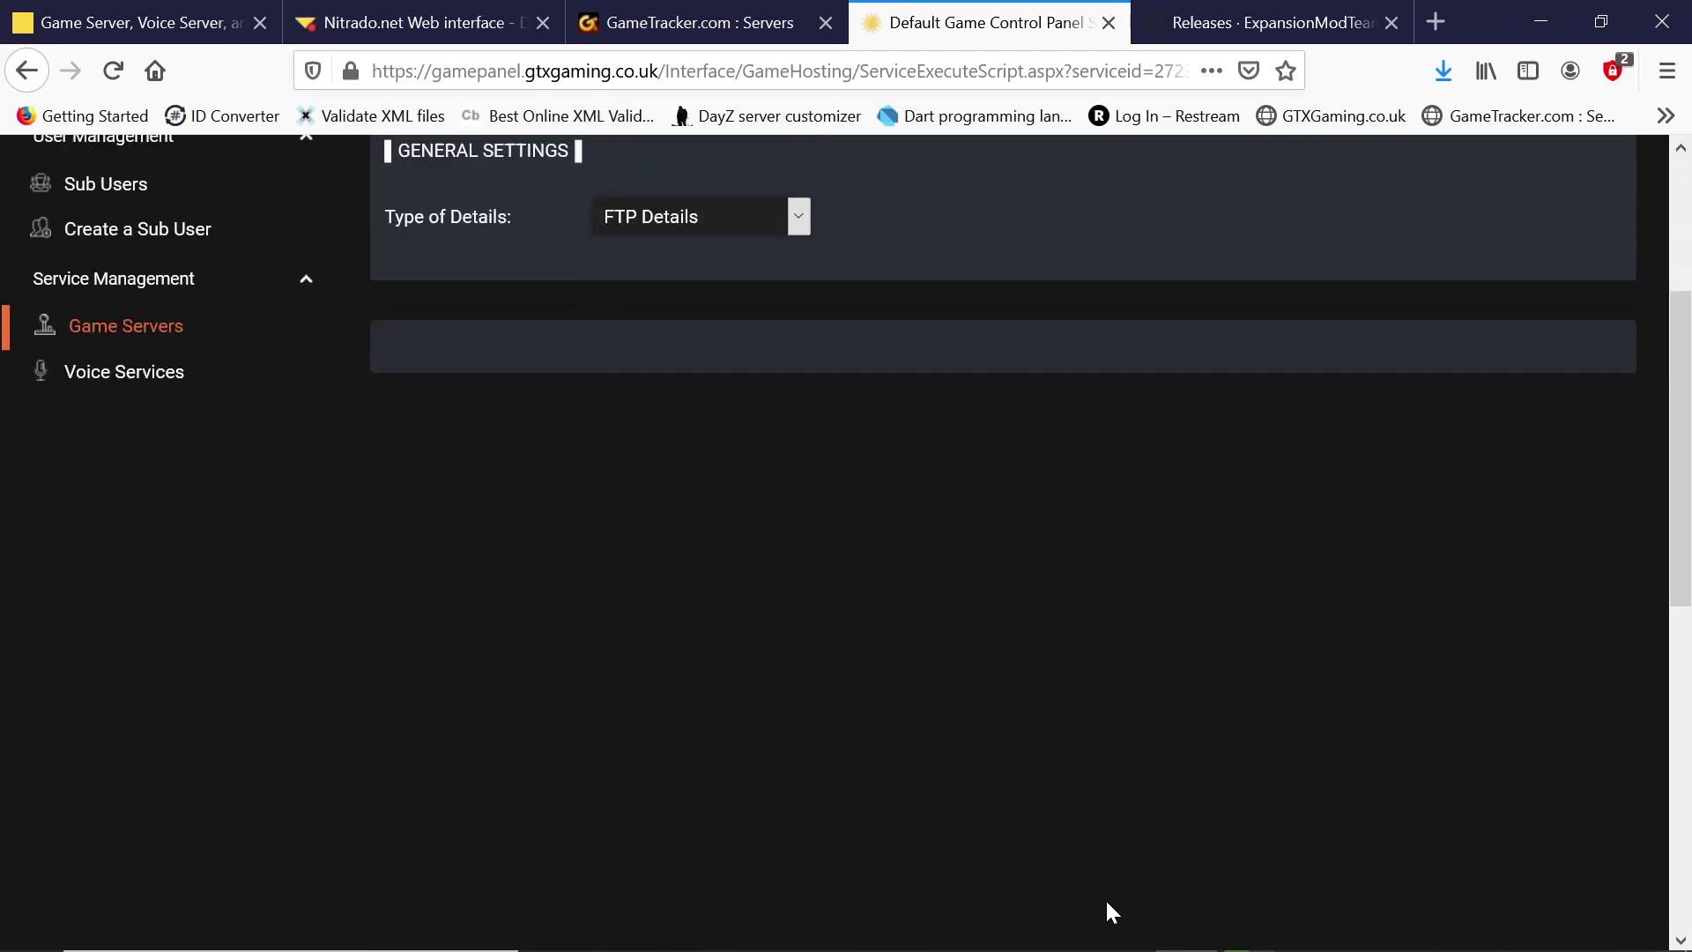
pyautogui.scroll(4, 1108, 912)
pyautogui.click(1311, 932)
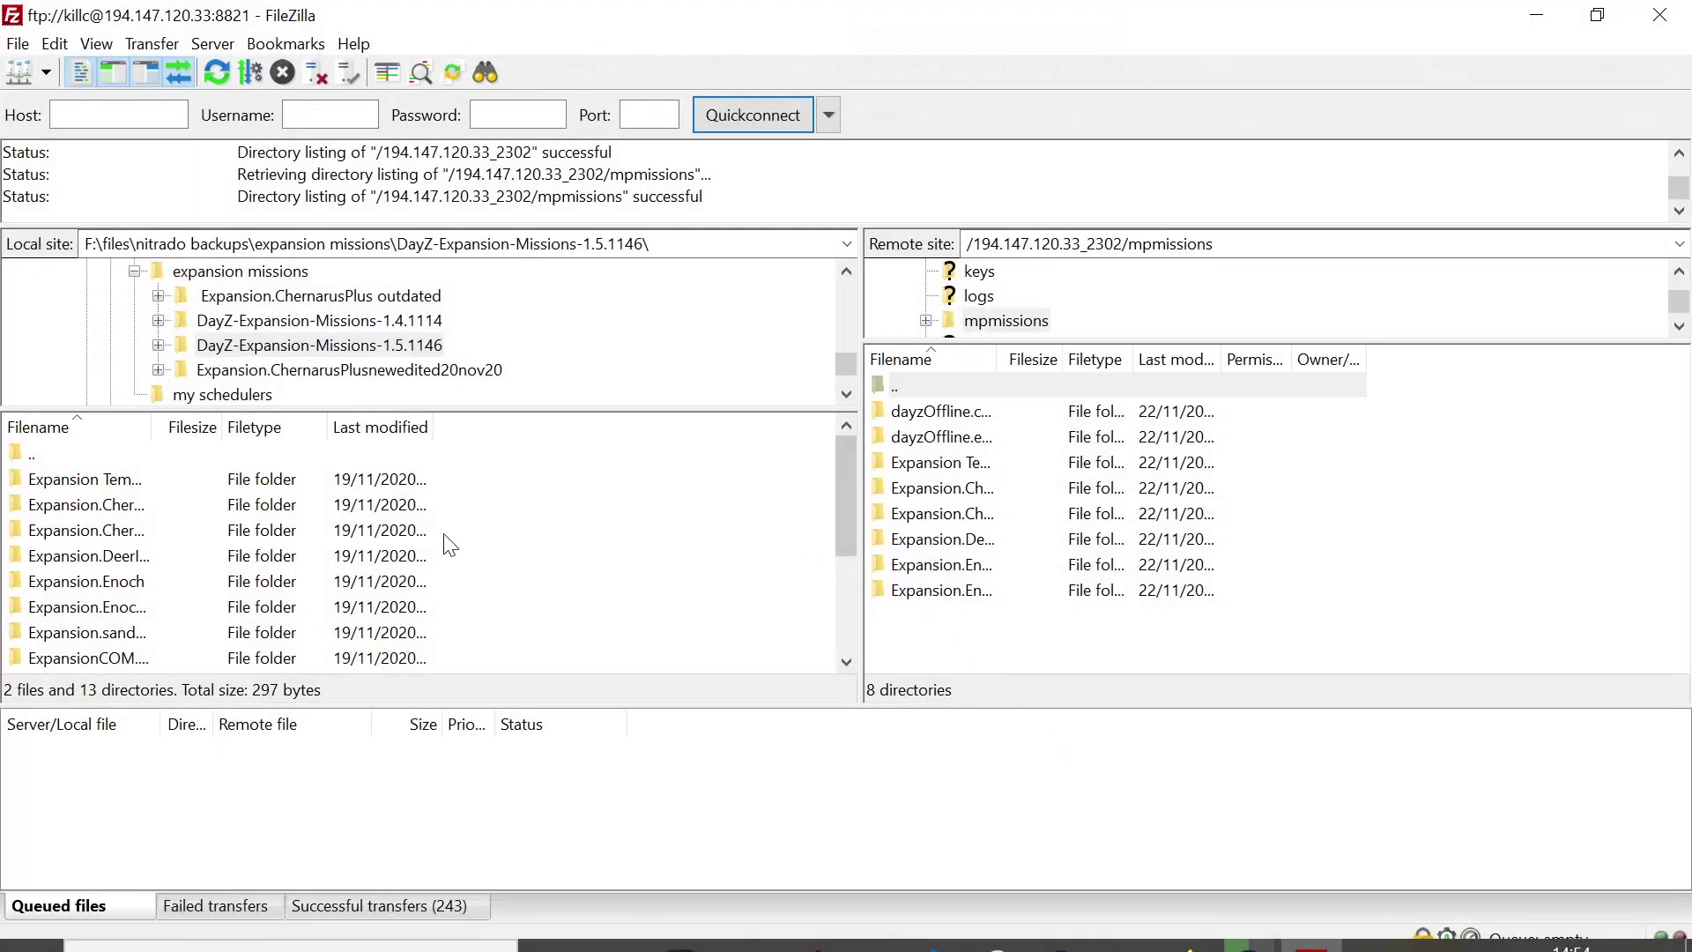
# Step: Copy the folder name Expansion.ChernarusPlus from the remote mpmissions folder, leaving the folder's name as it is
pyautogui.click(961, 491)
pyautogui.click(961, 490)
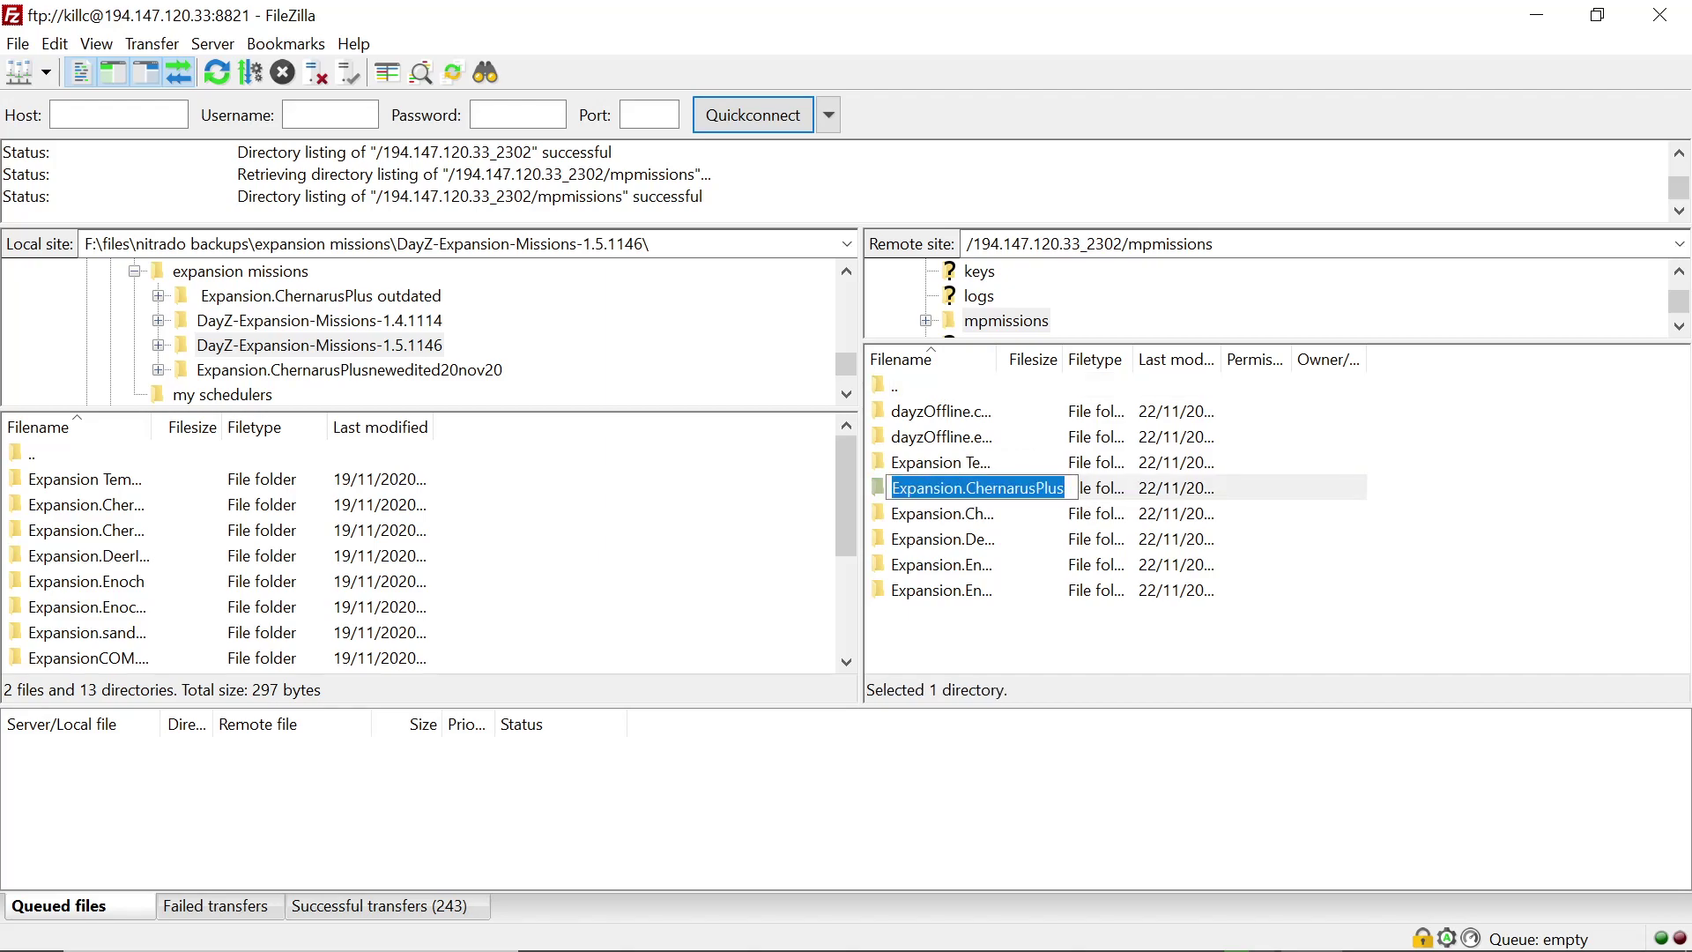
pyautogui.rightClick(949, 491)
pyautogui.click(1009, 571)
pyautogui.press('Escape')
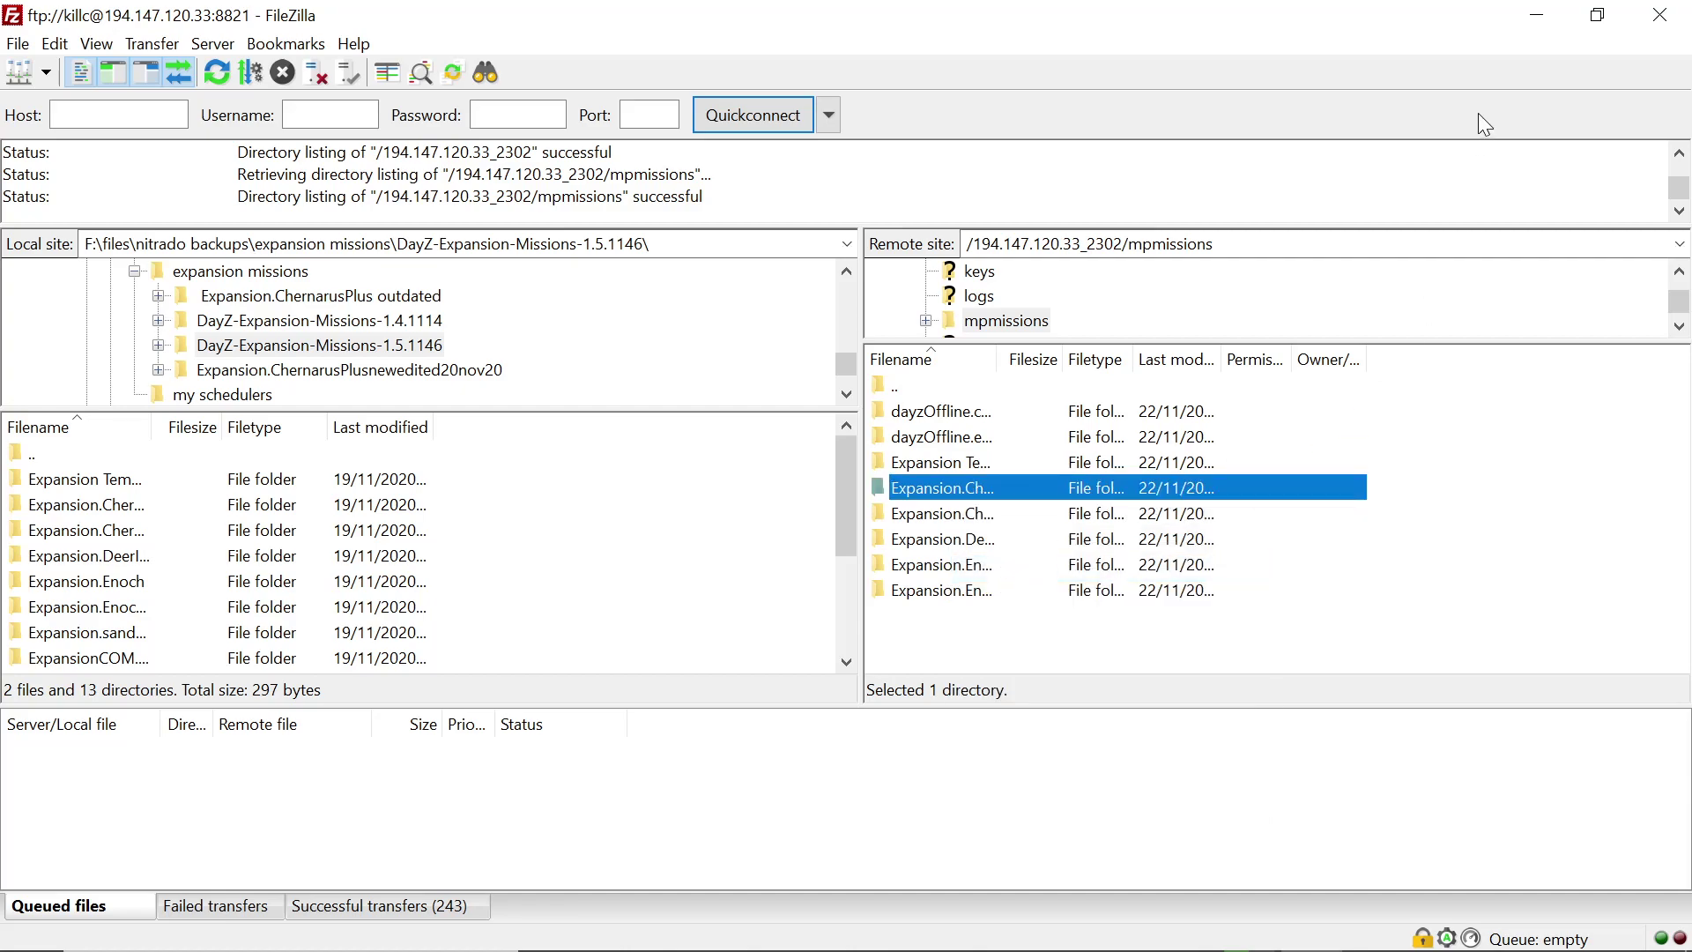
# Step: Switch to the GTX control panel in the browser and open Config.cfg for editing in the game server's File Manager
pyautogui.click(1537, 15)
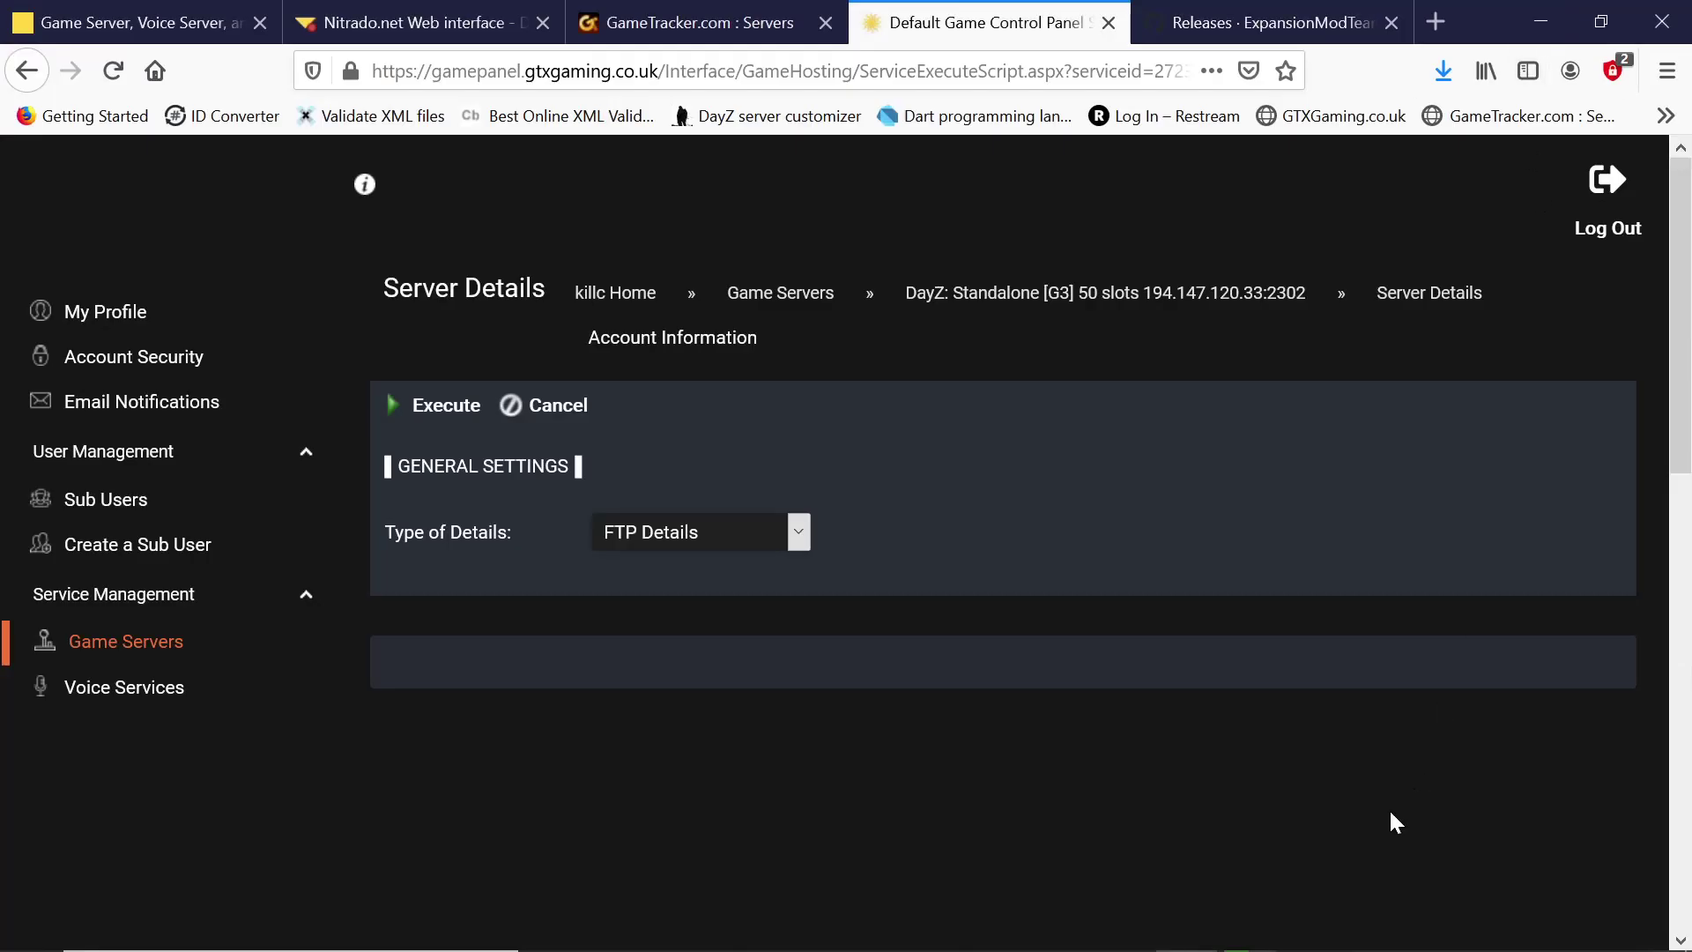
pyautogui.click(105, 643)
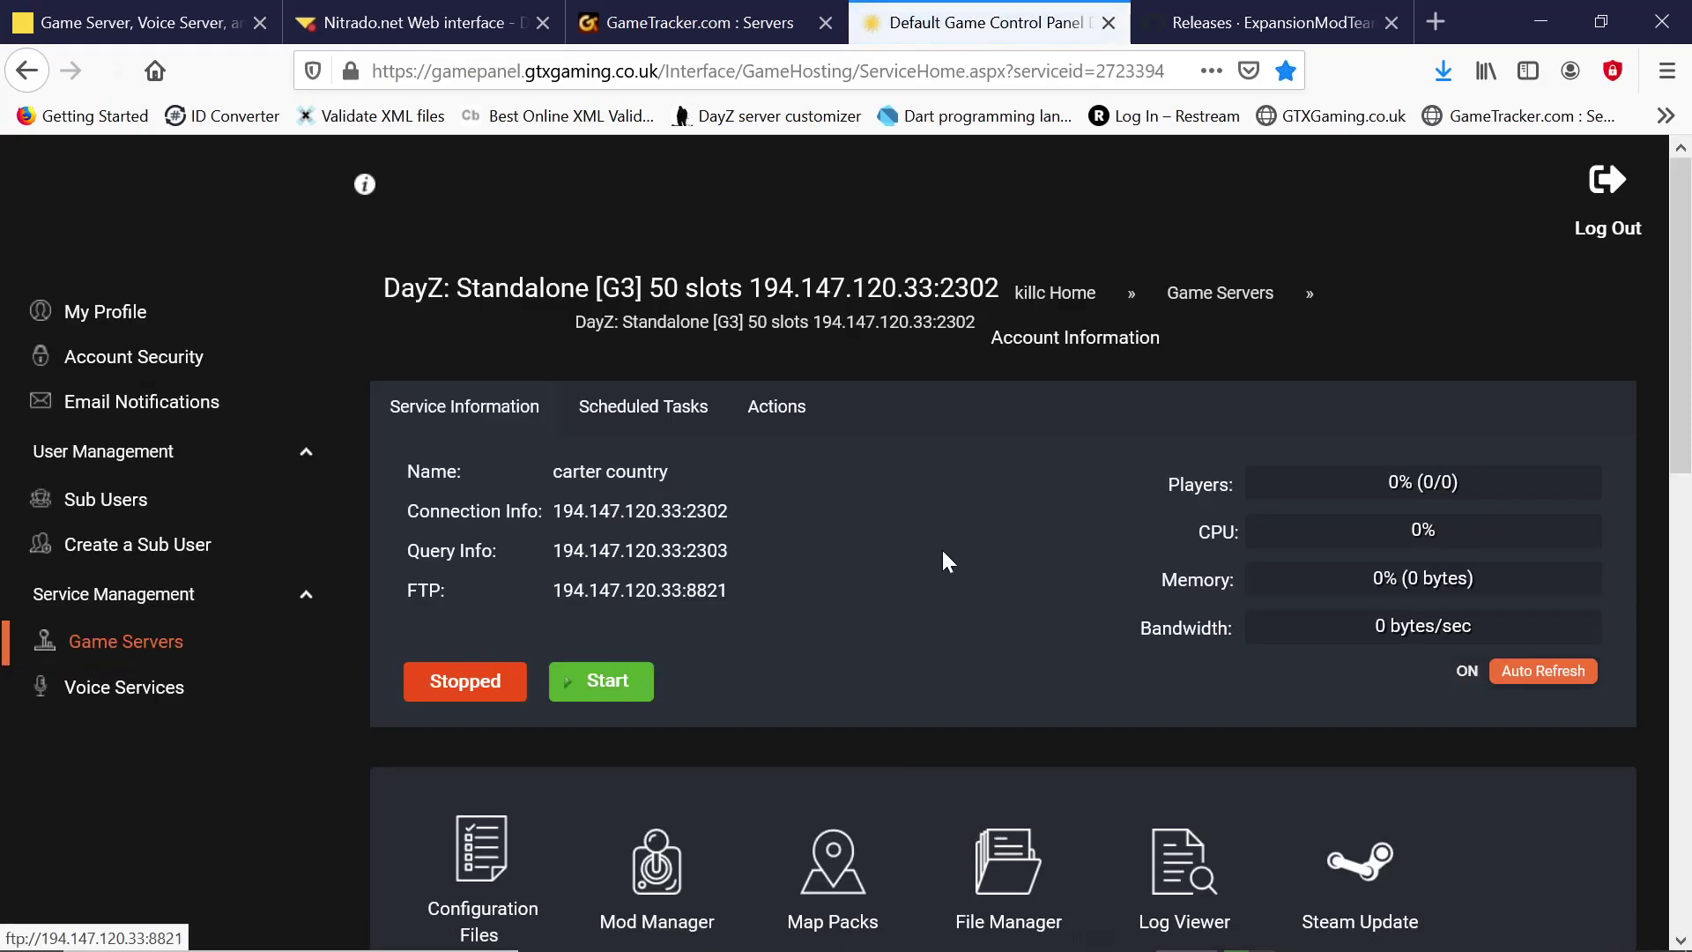
pyautogui.scroll(-4, 867, 560)
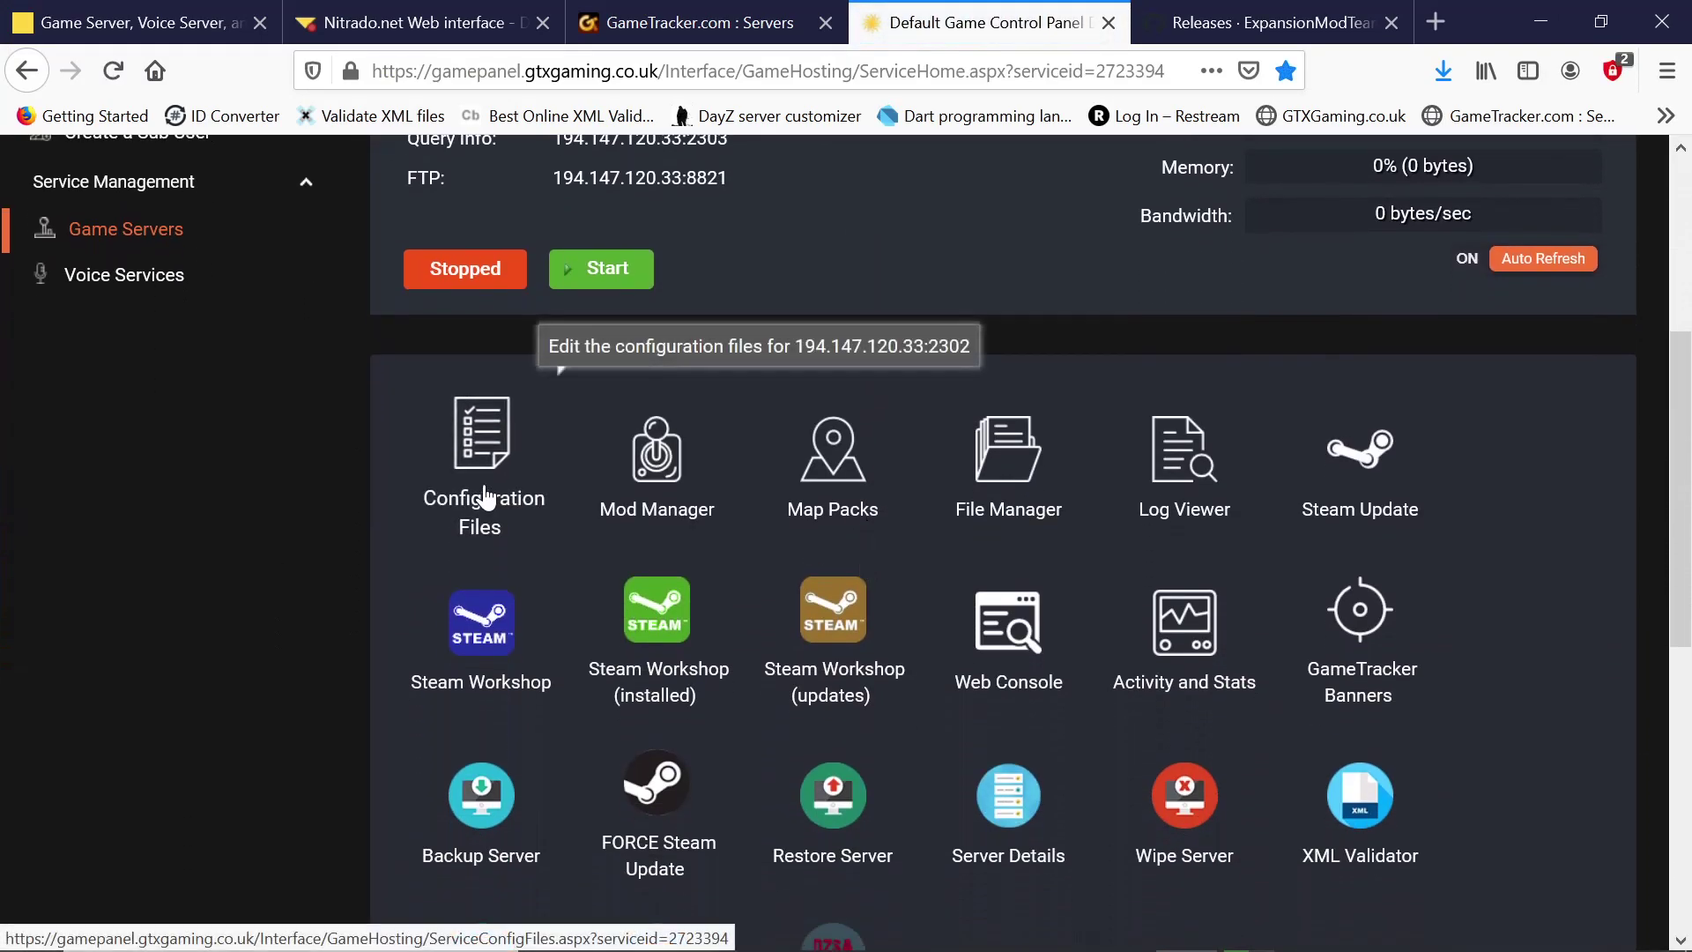
pyautogui.click(984, 480)
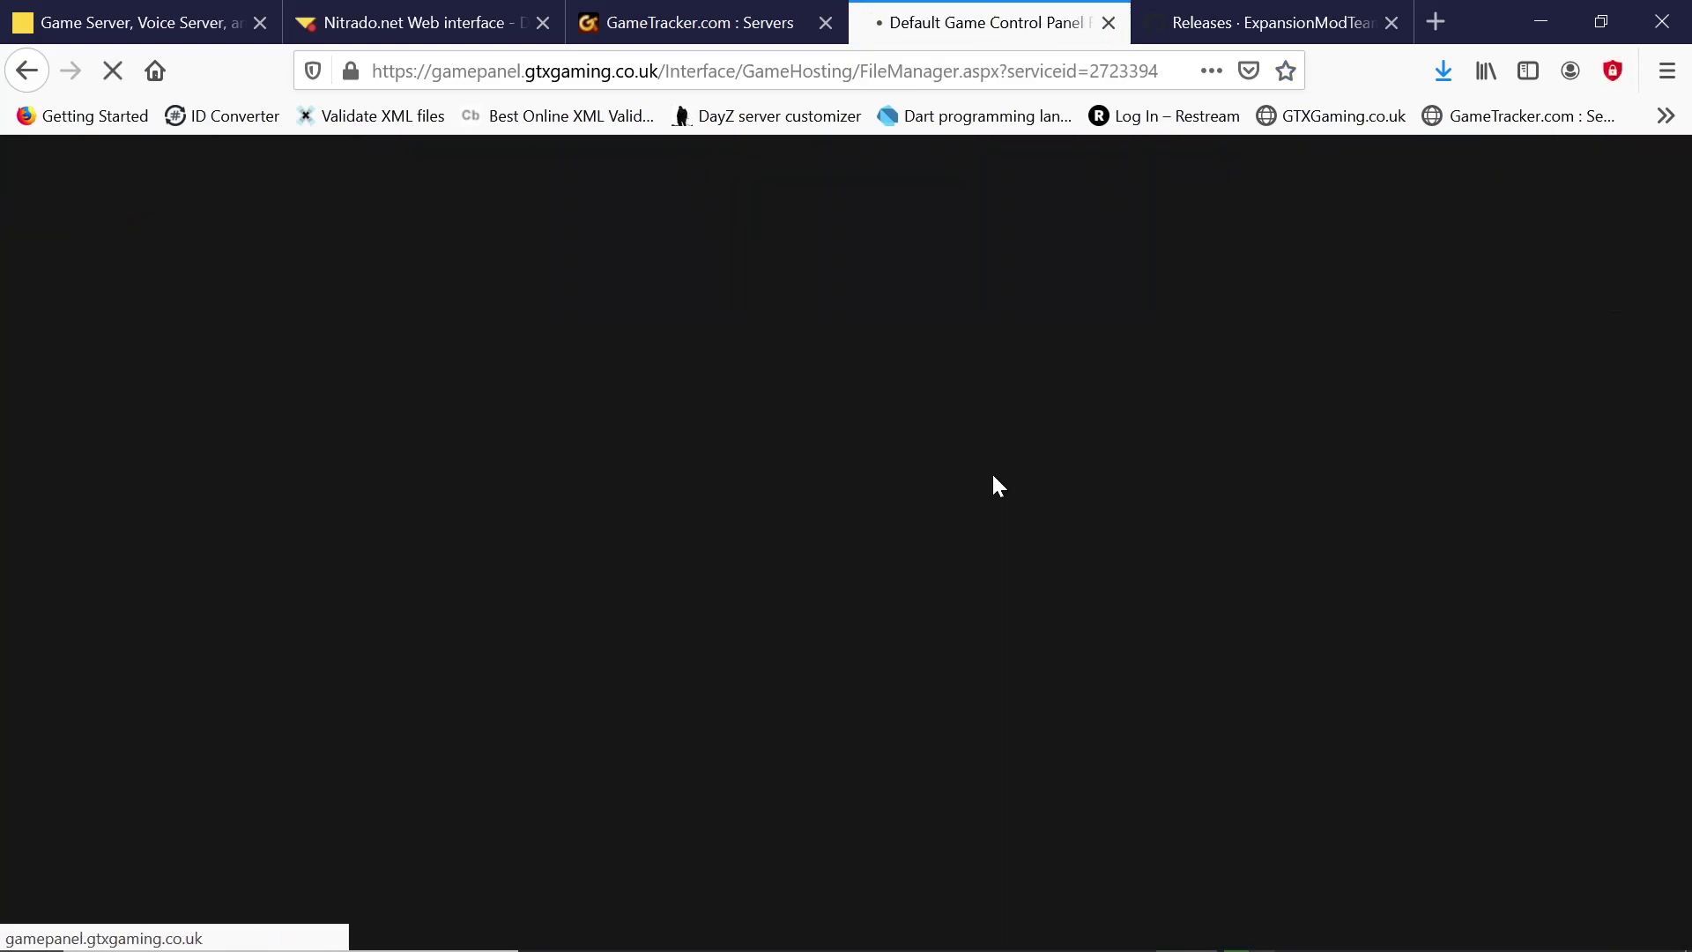
pyautogui.scroll(-7, 995, 485)
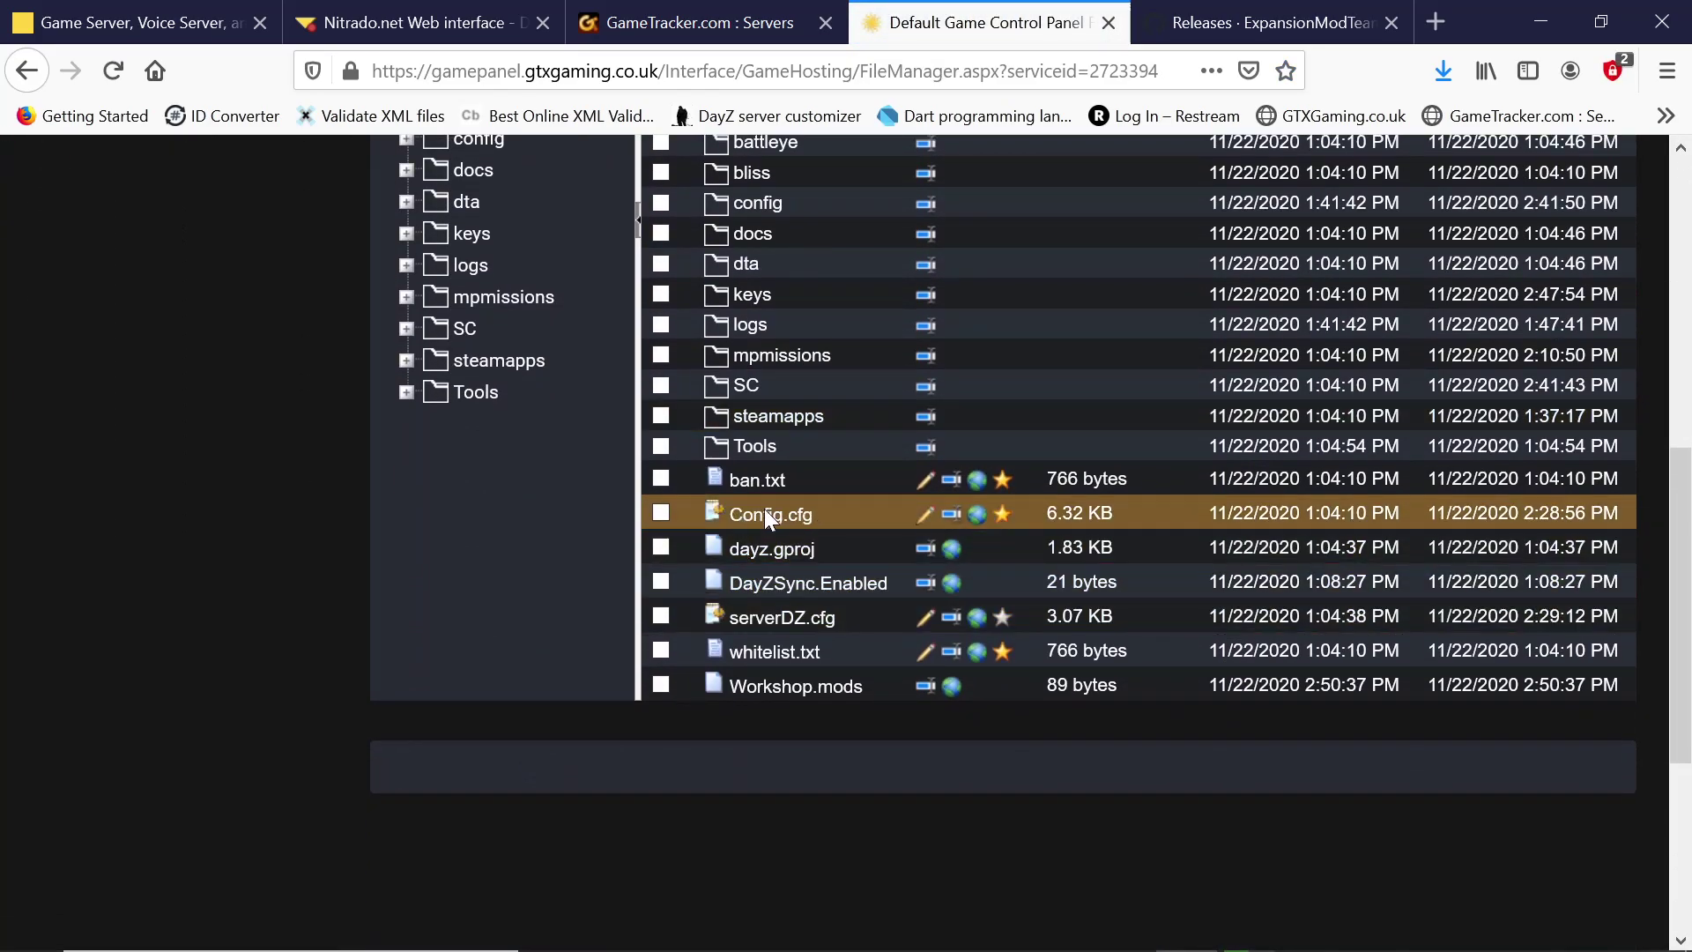
pyautogui.click(925, 518)
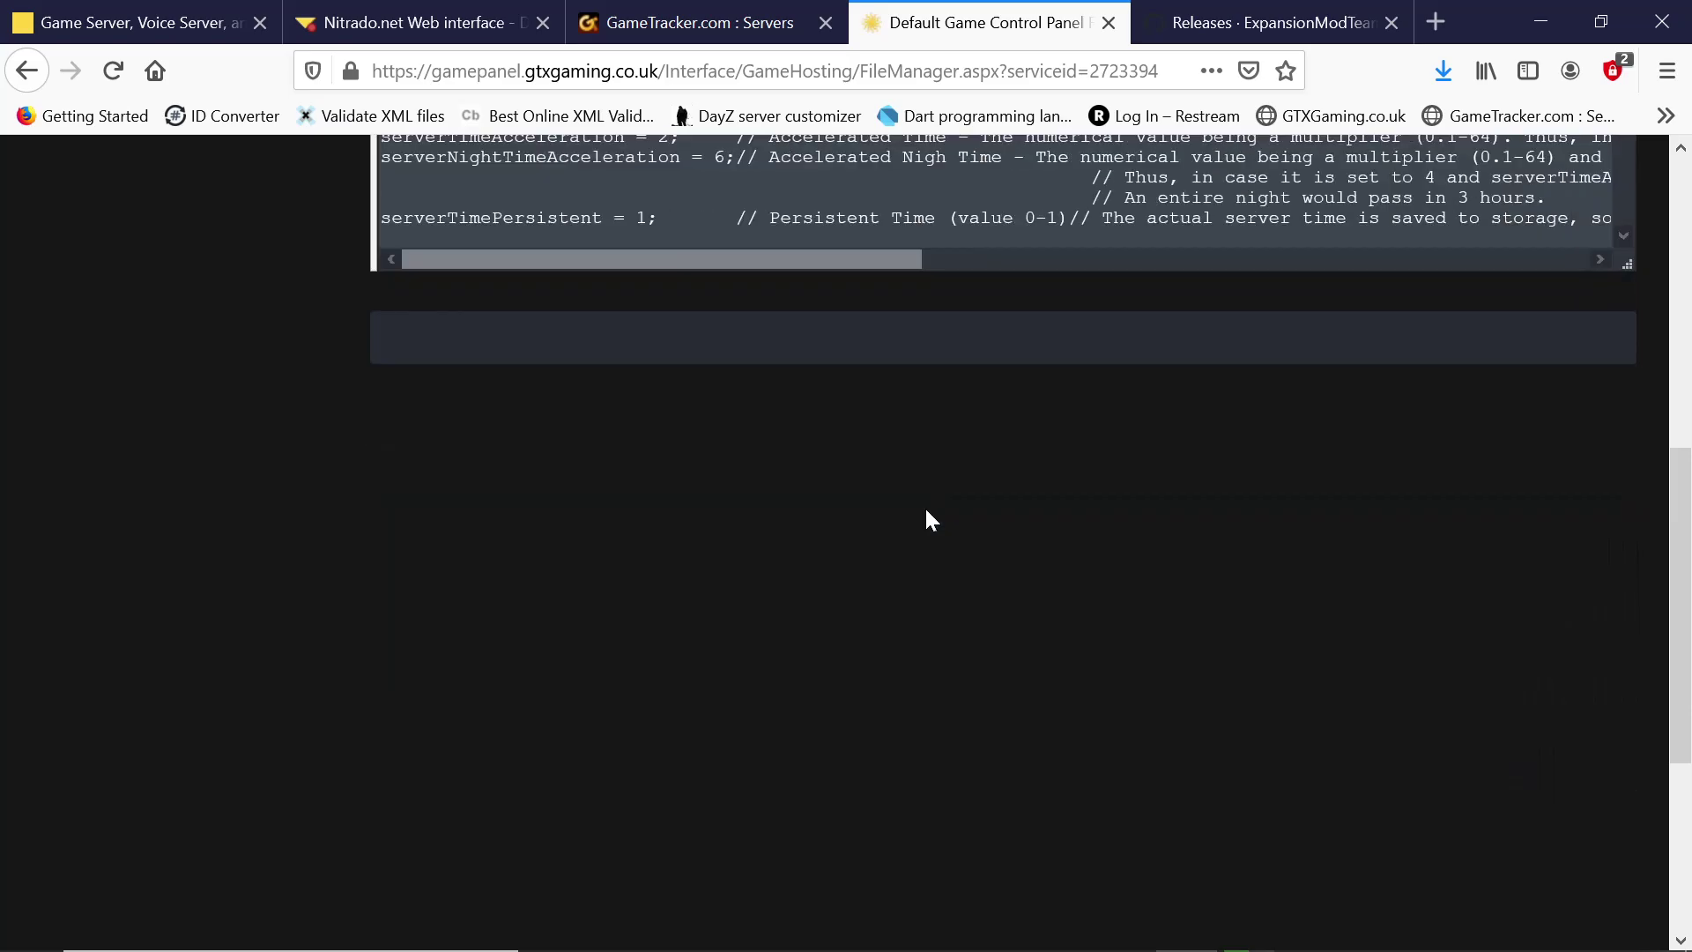
# Step: Replace the mission template in Config.cfg's Missions class with Expansion.ChernarusPlus and save the file
pyautogui.scroll(-8, 809, 674)
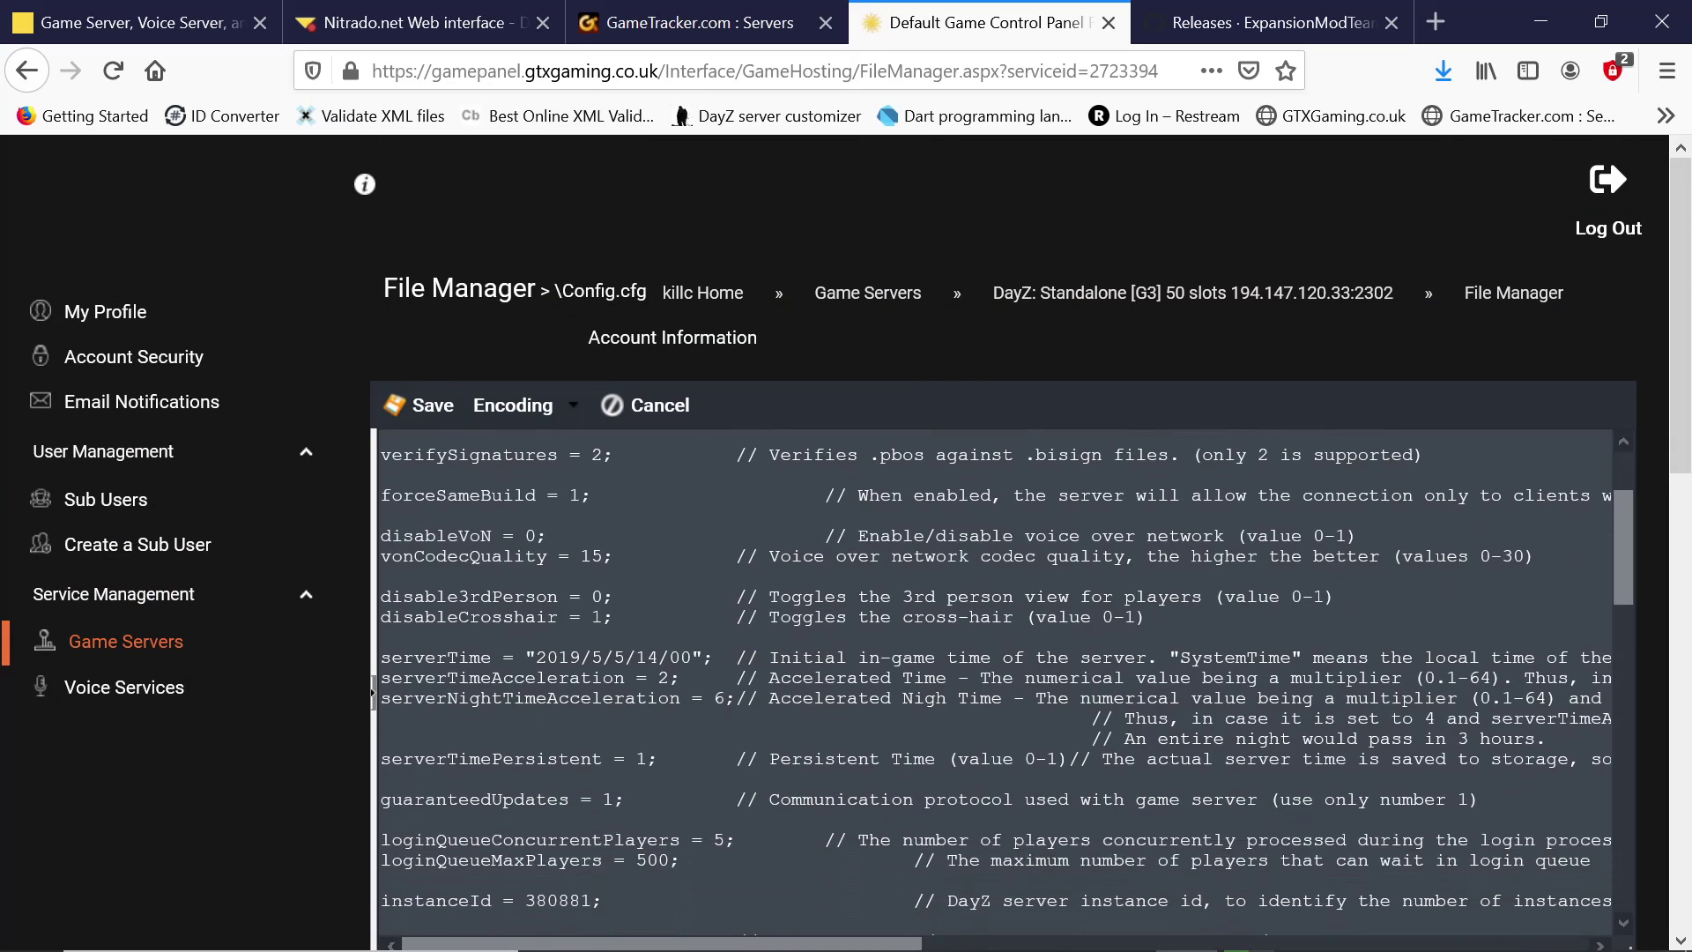
pyautogui.scroll(-12, 1005, 679)
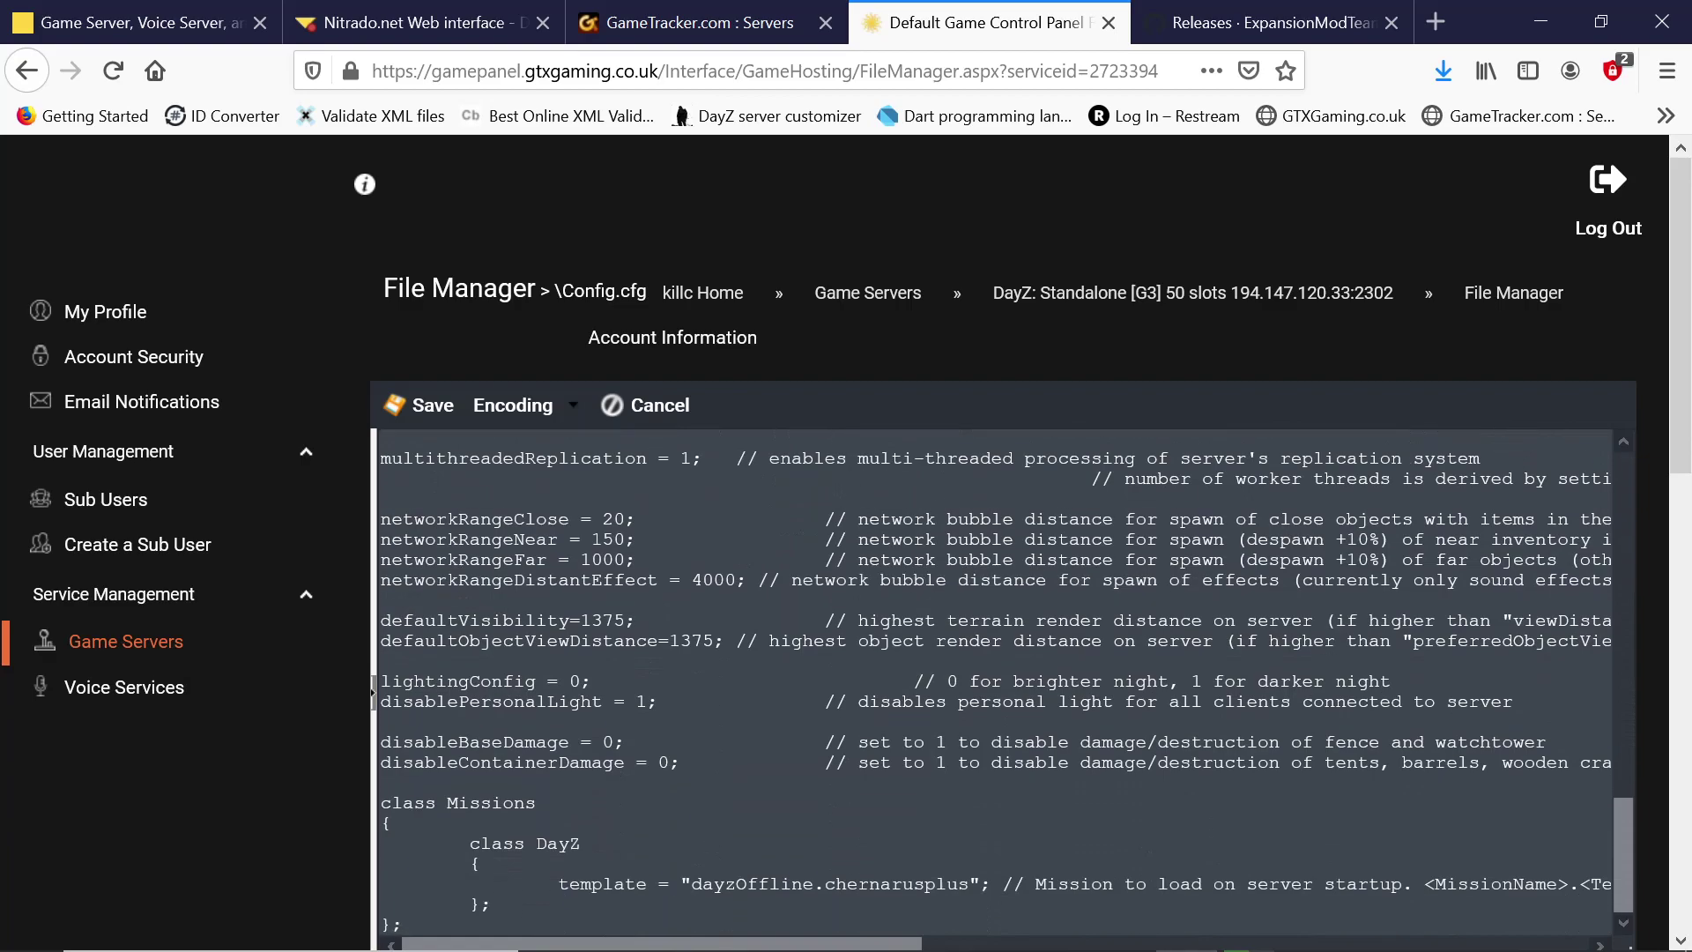
pyautogui.moveTo(681, 884); pyautogui.dragTo(946, 884)
pyautogui.click(692, 884)
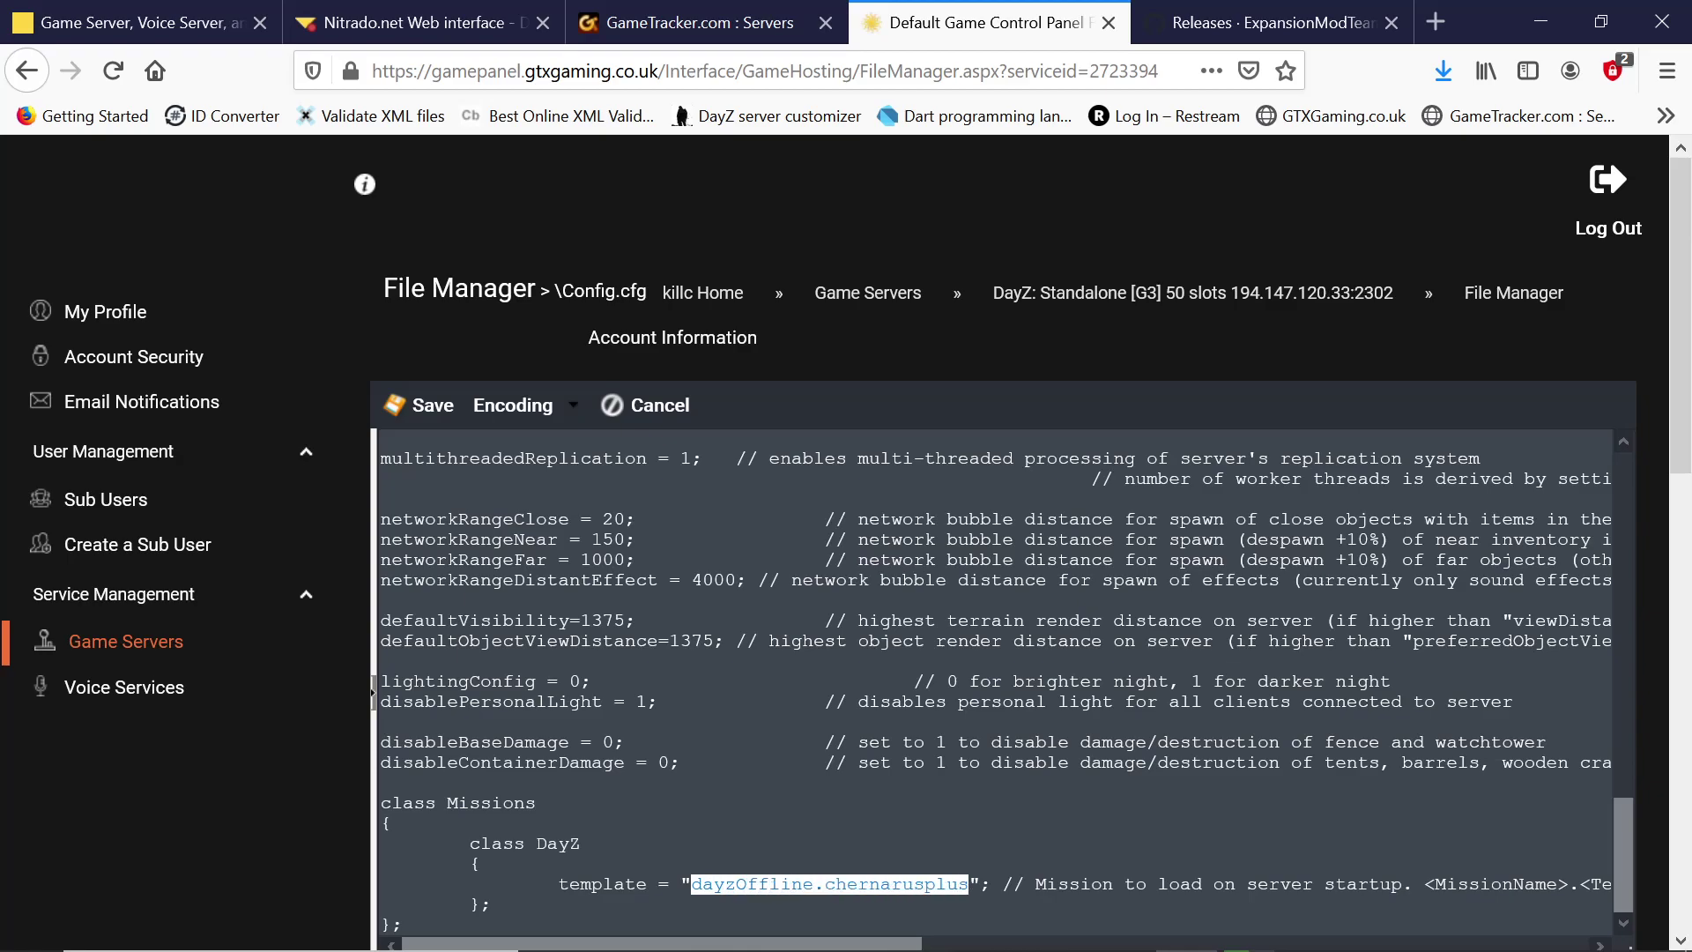
pyautogui.rightClick(853, 872)
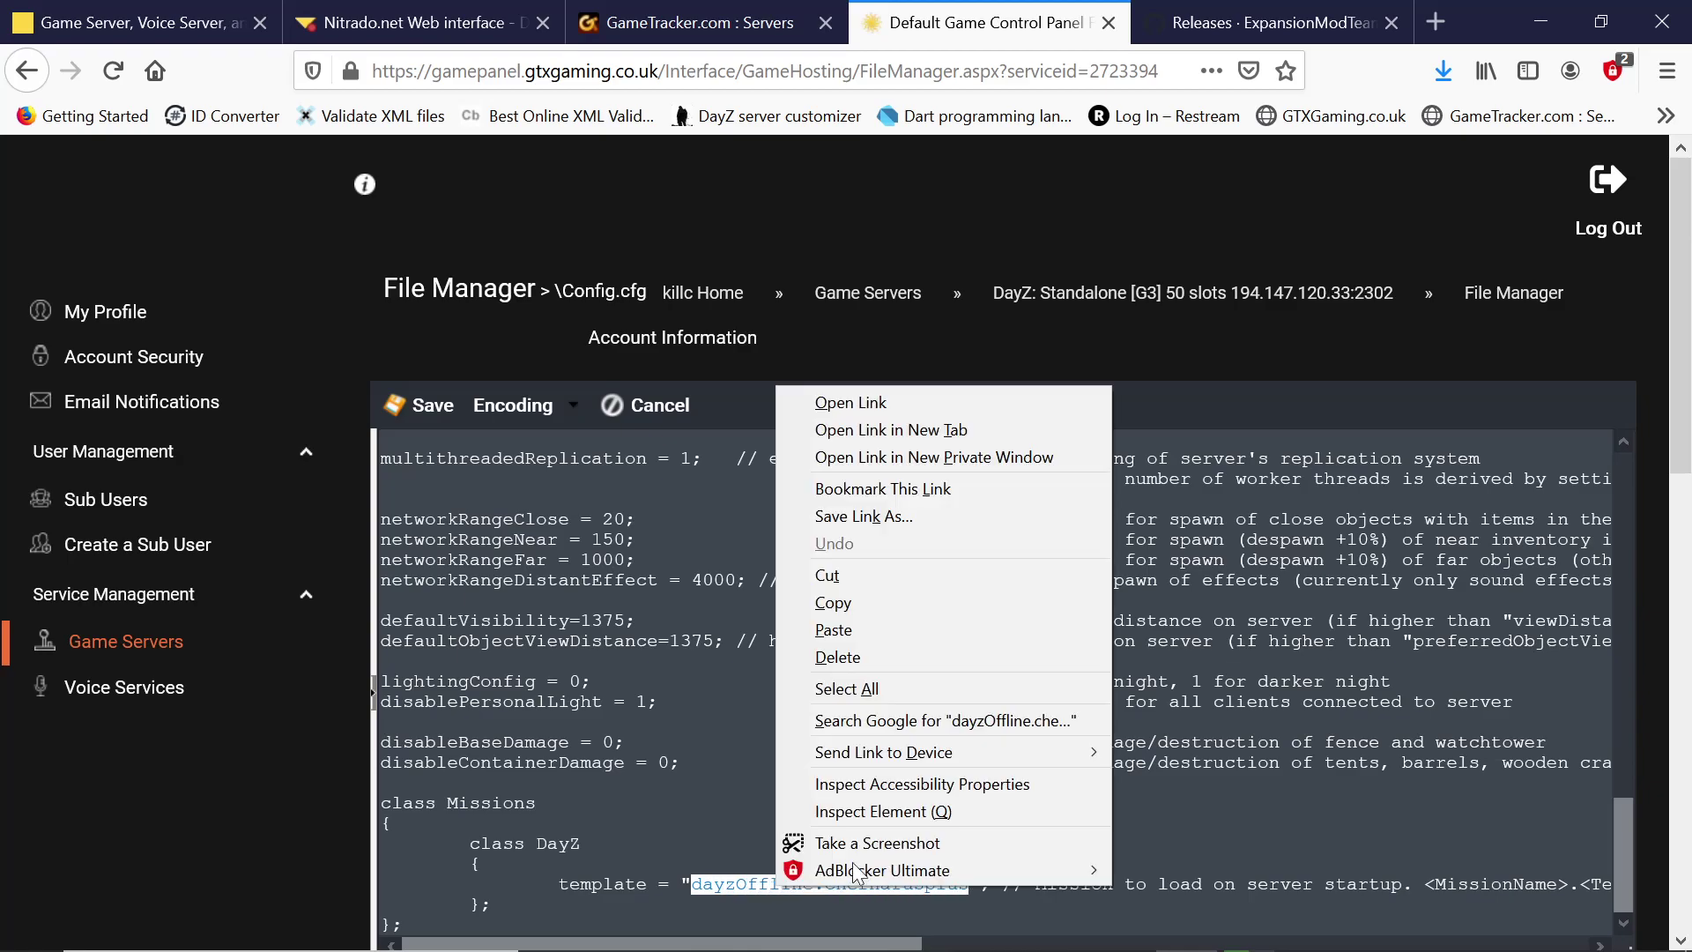
pyautogui.click(859, 627)
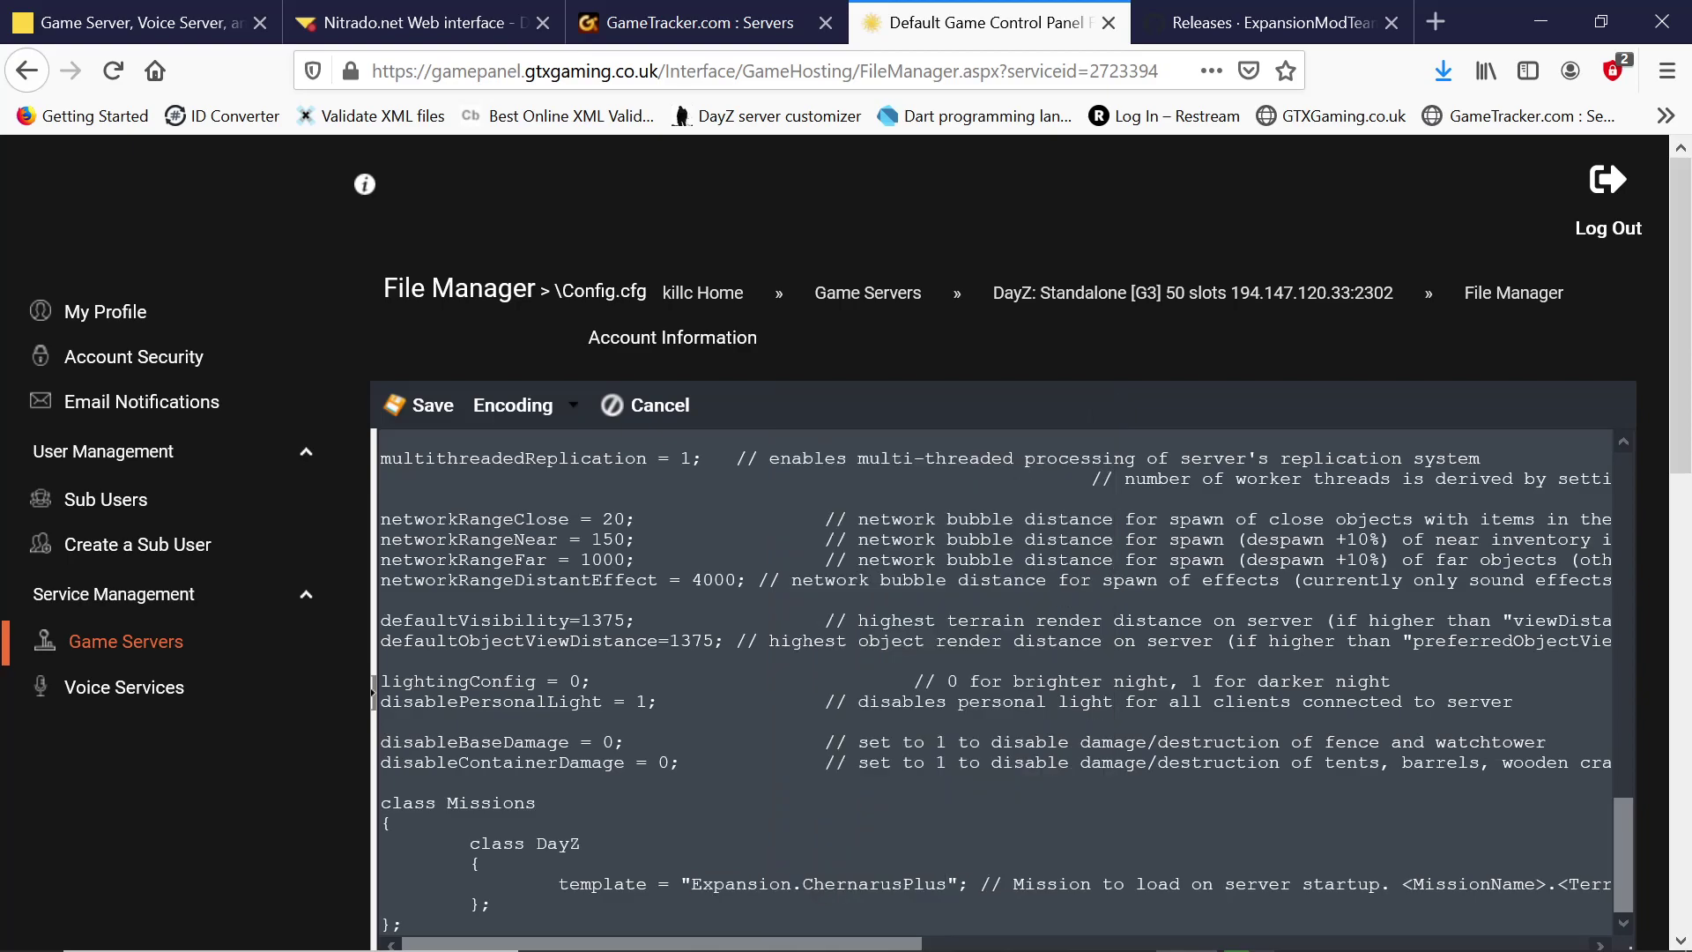
pyautogui.click(419, 406)
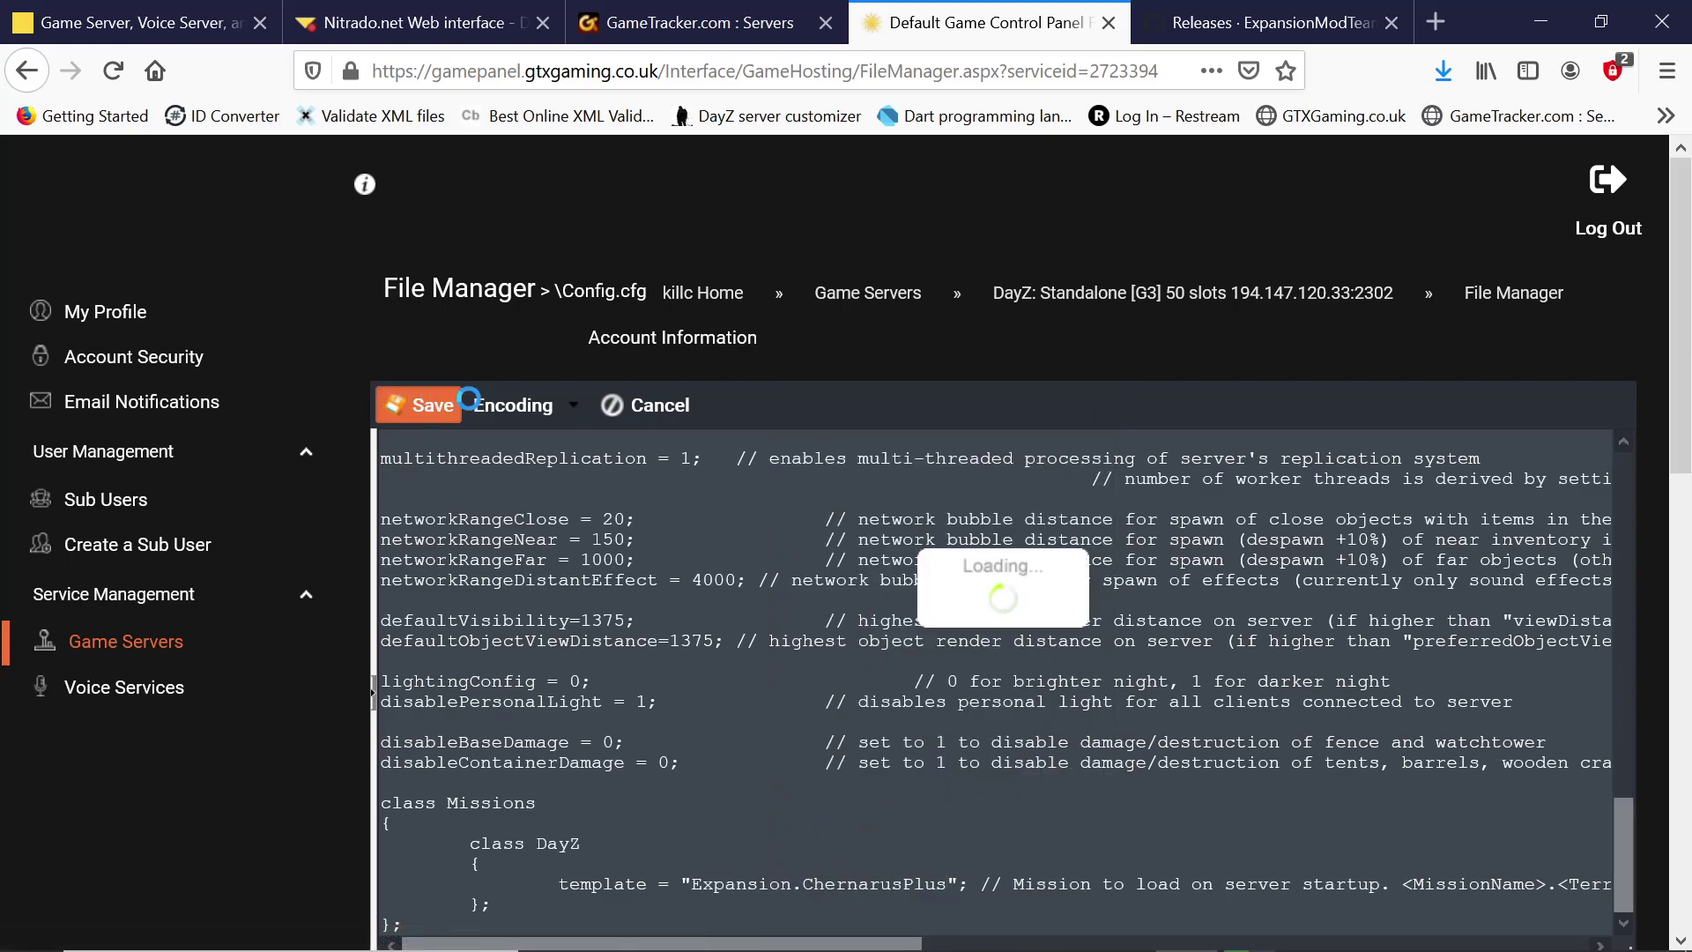
# Step: Open serverDZ.cfg for editing, set its mission template to Expansion.ChernarusPlus and save the file
pyautogui.scroll(-7, 932, 695)
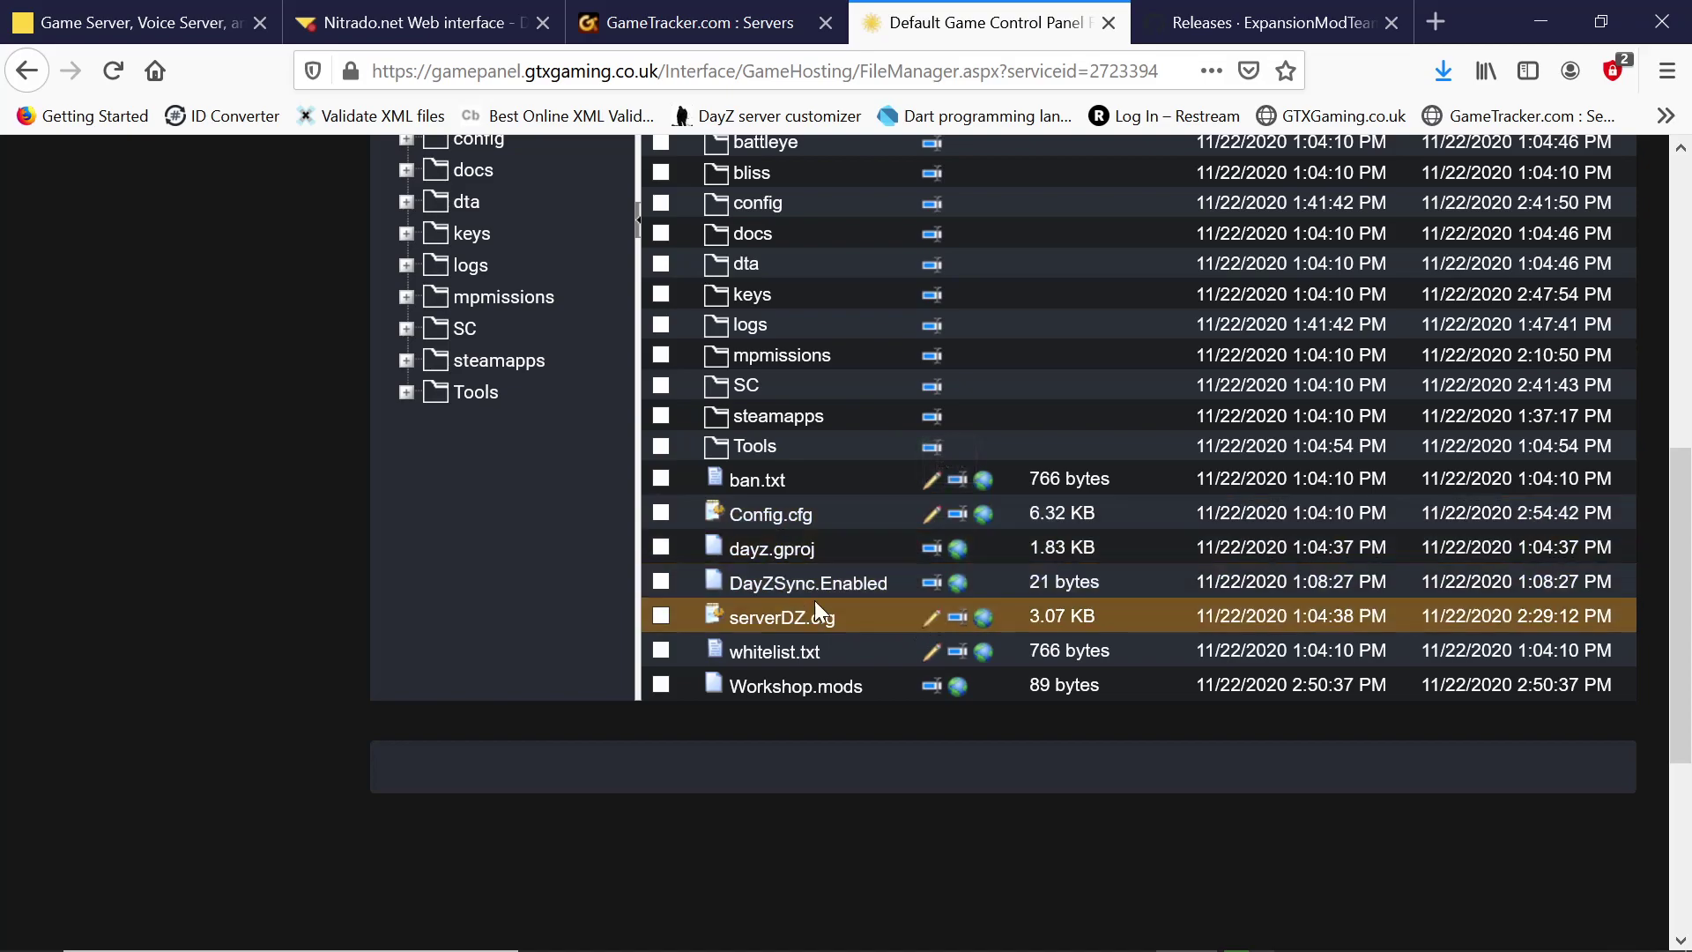
pyautogui.click(927, 618)
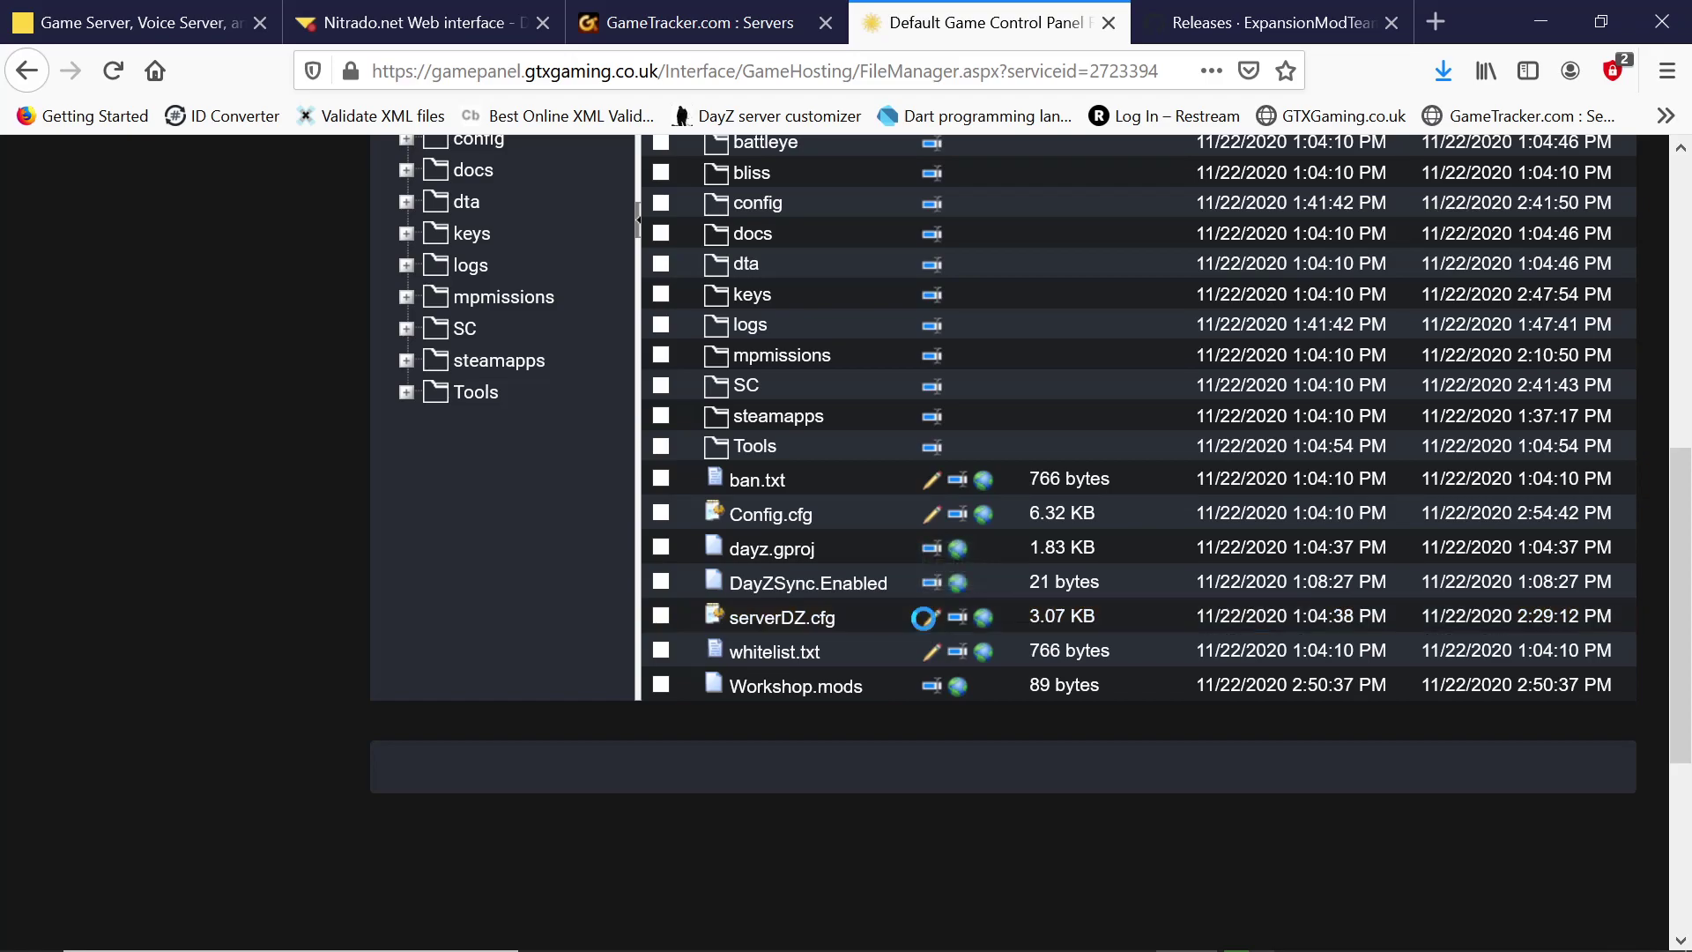
pyautogui.scroll(1, 722, 721)
pyautogui.scroll(-10, 723, 722)
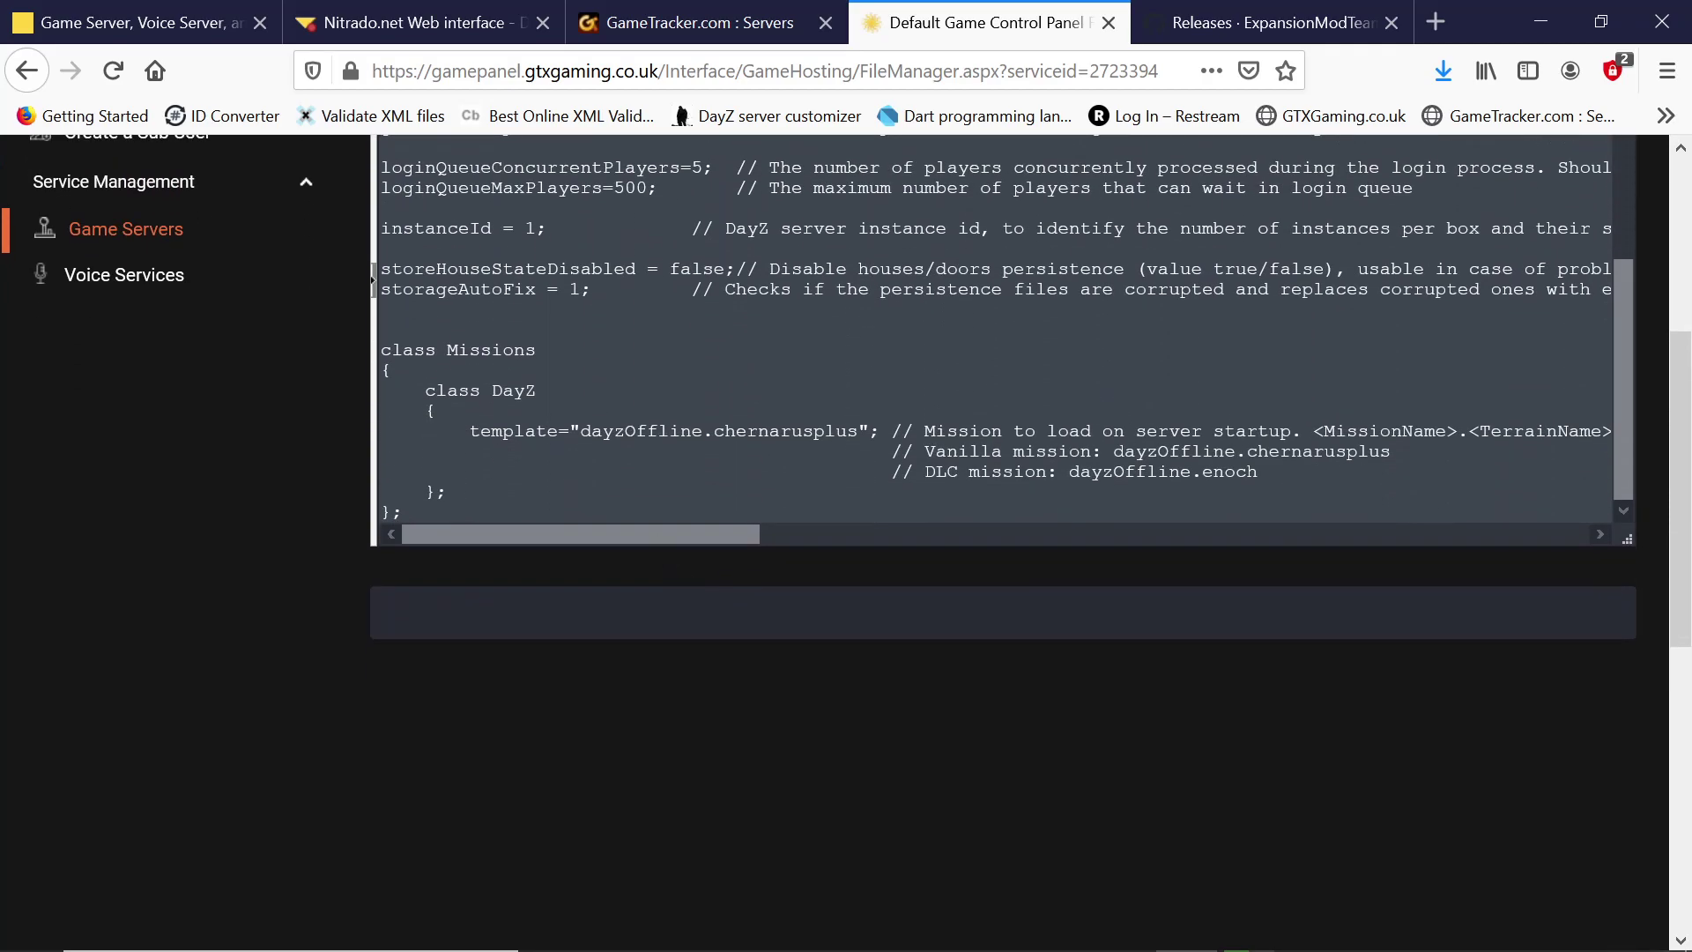
pyautogui.moveTo(580, 431); pyautogui.dragTo(858, 431)
pyautogui.rightClick(656, 431)
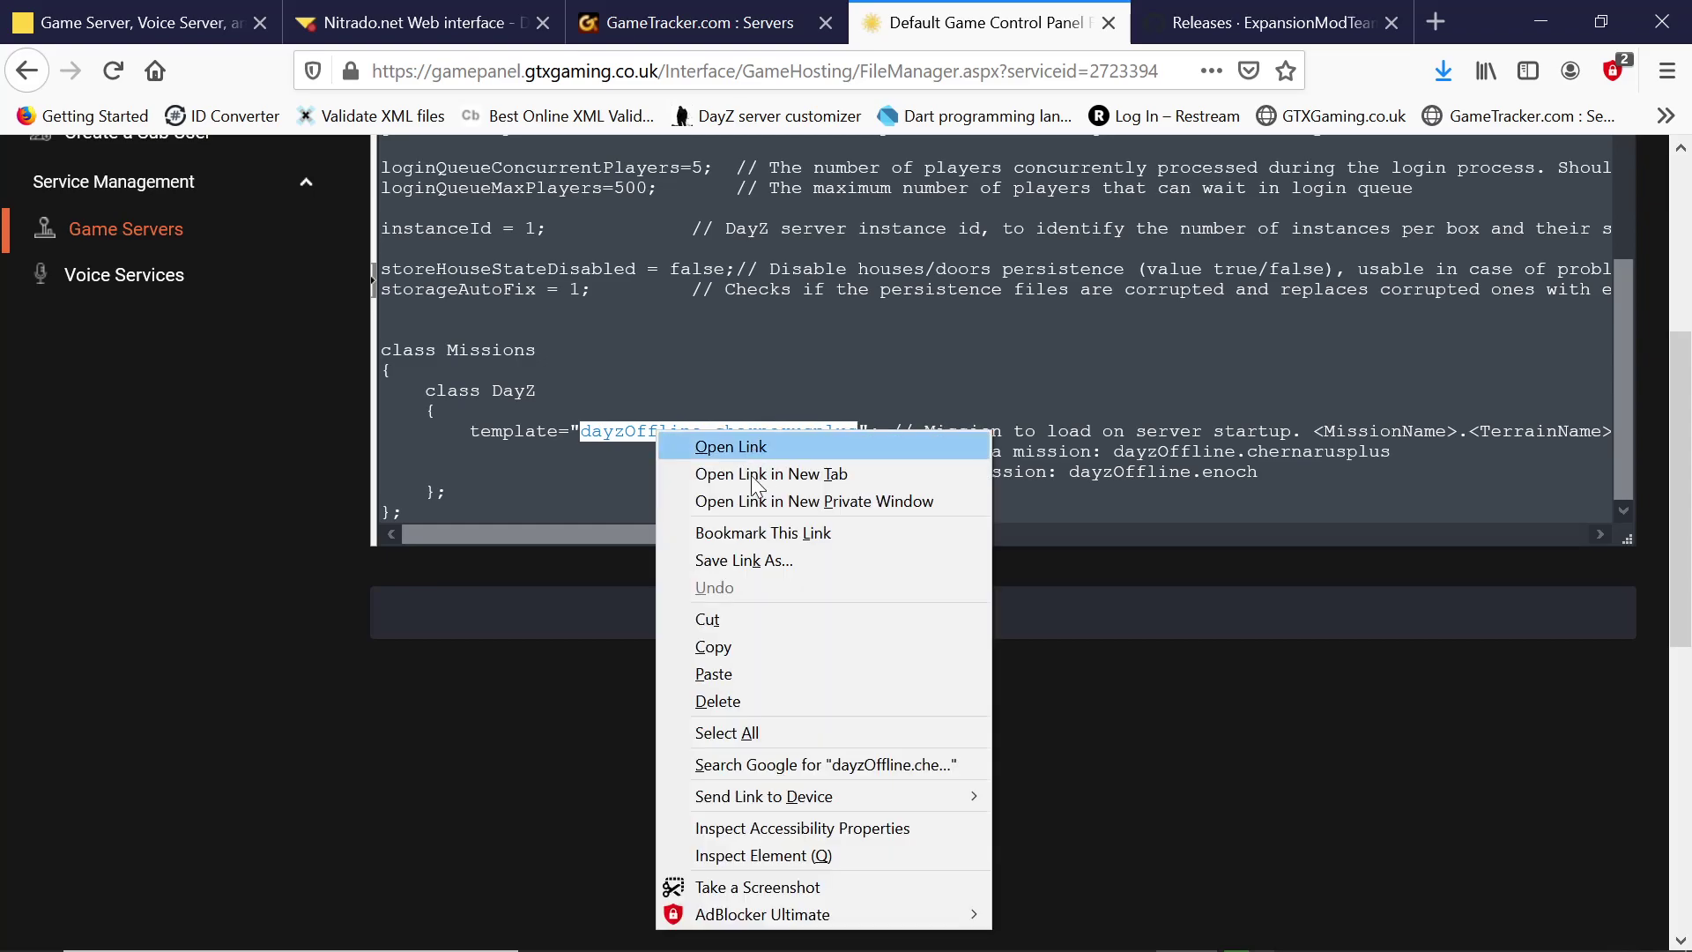
pyautogui.click(751, 669)
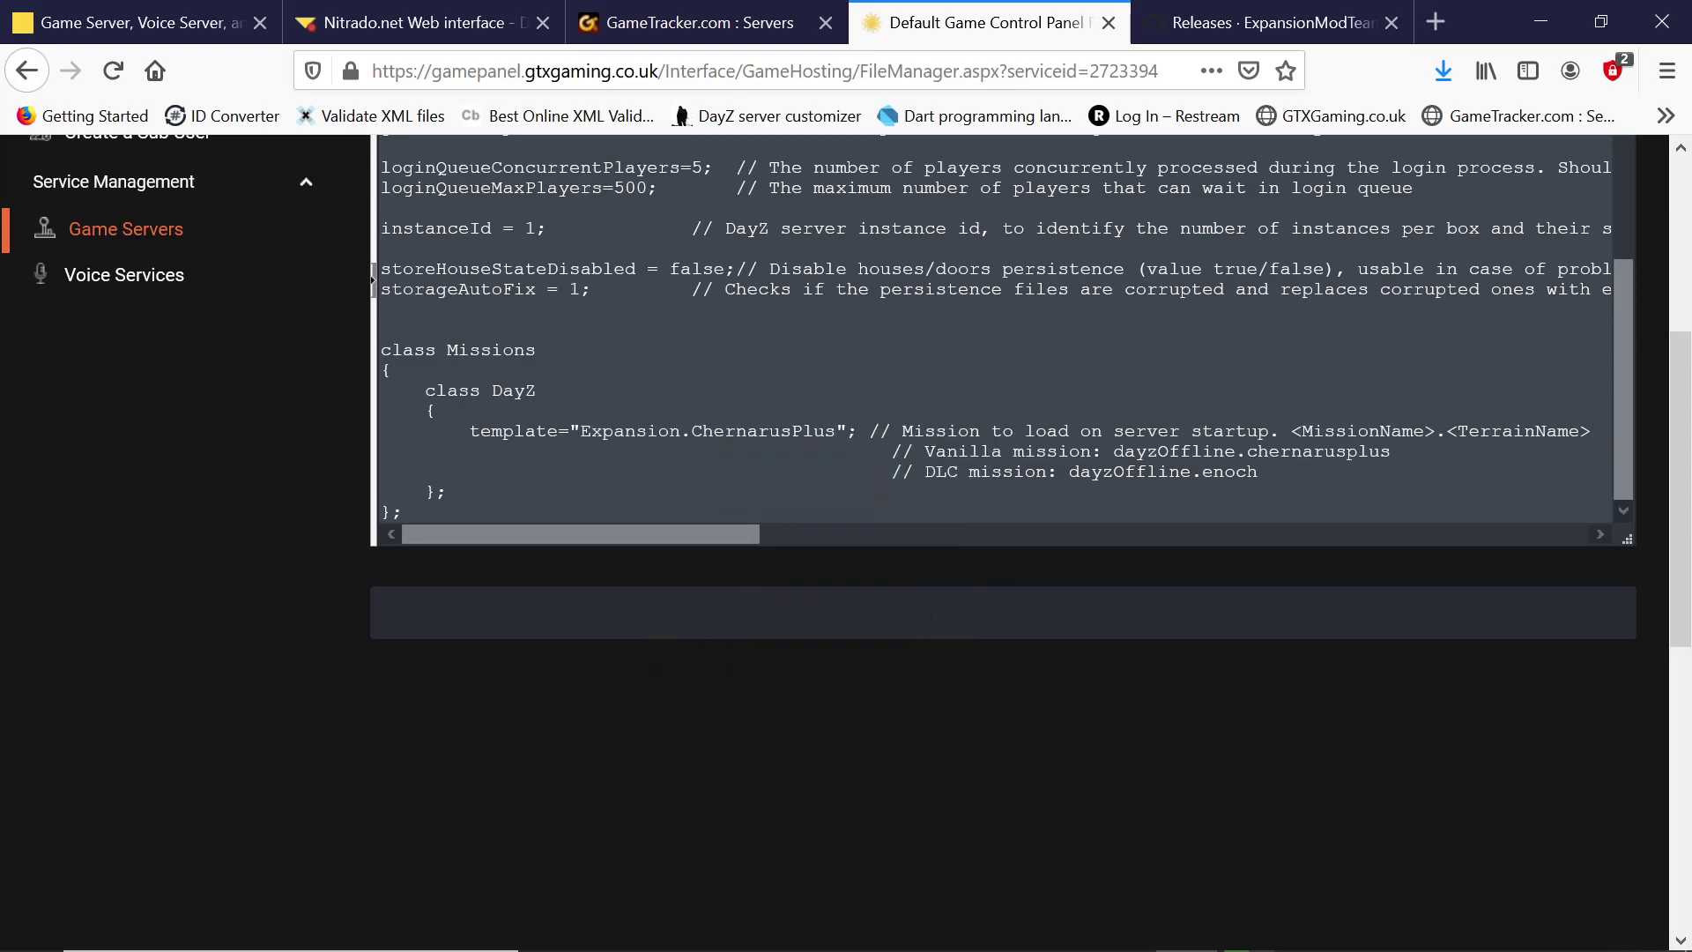
pyautogui.scroll(5, 240, 763)
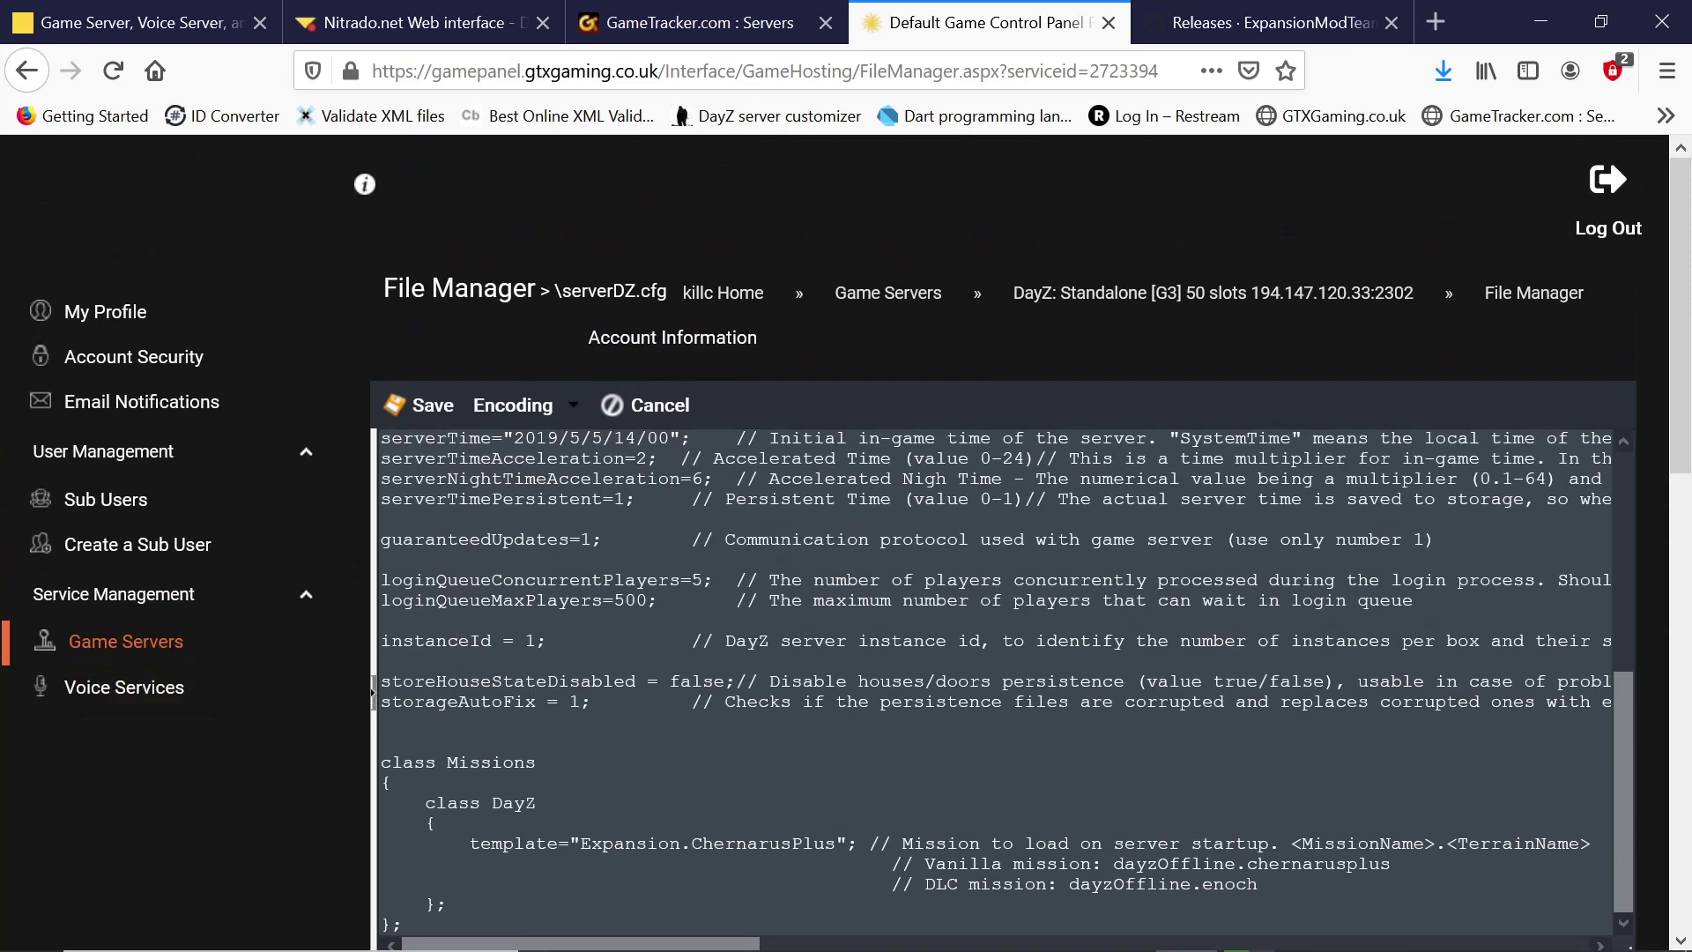
pyautogui.click(419, 408)
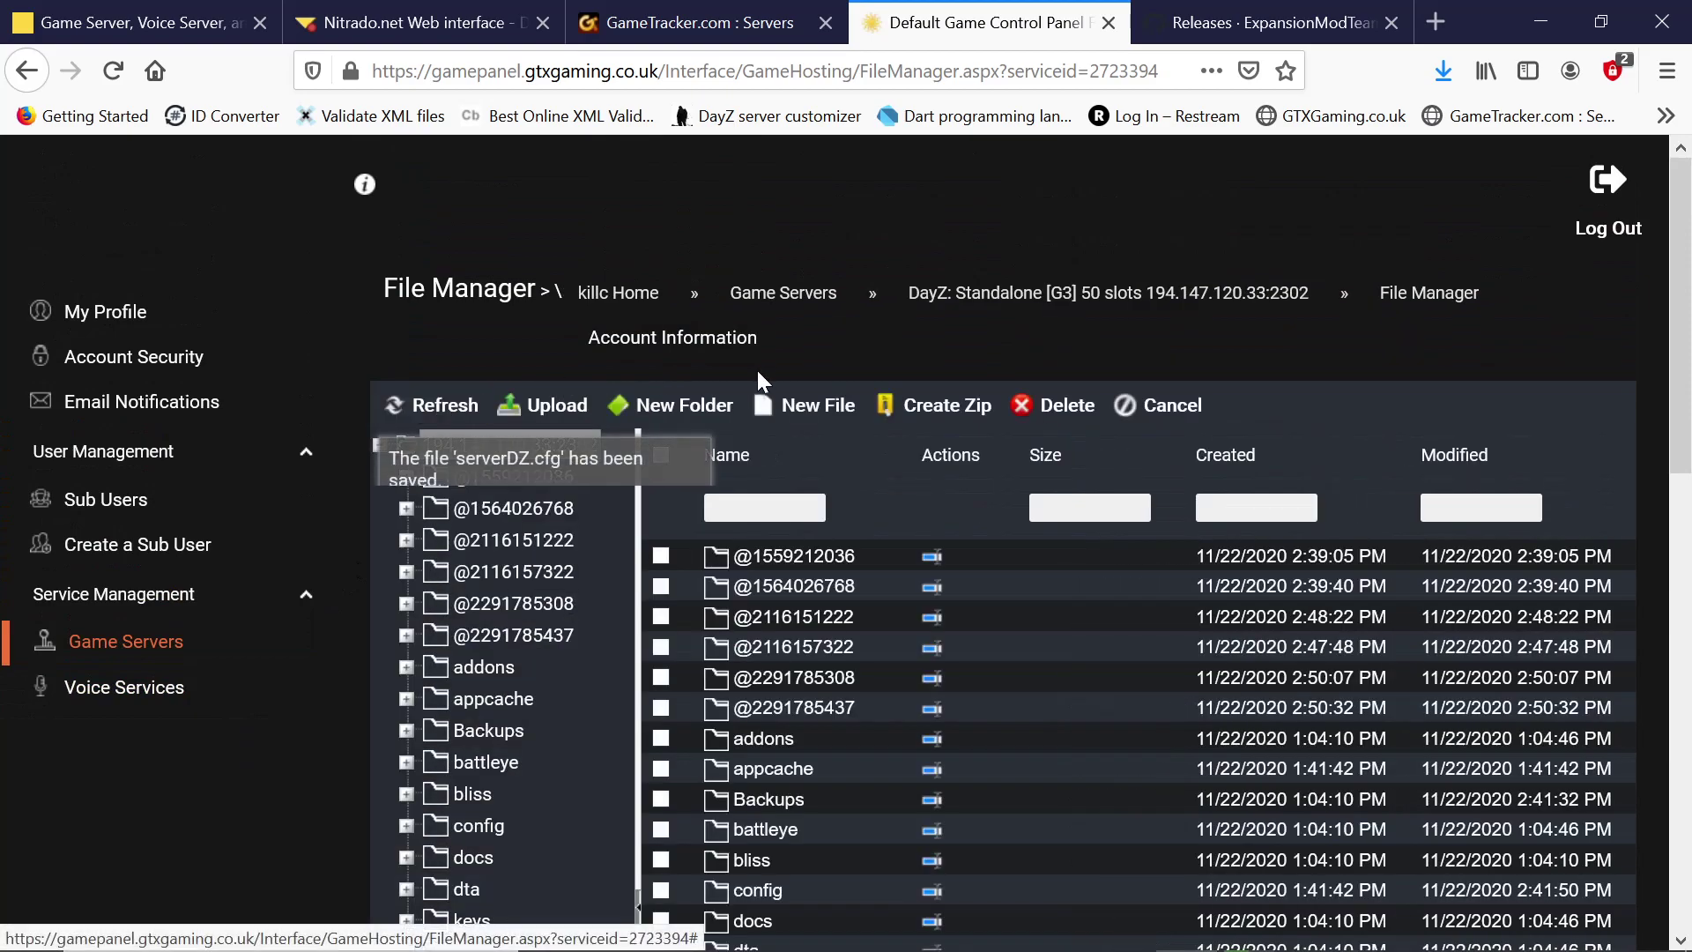
# Step: Return to the DayZ server's service page and start the server
pyautogui.scroll(-3, 895, 805)
pyautogui.scroll(3, 896, 647)
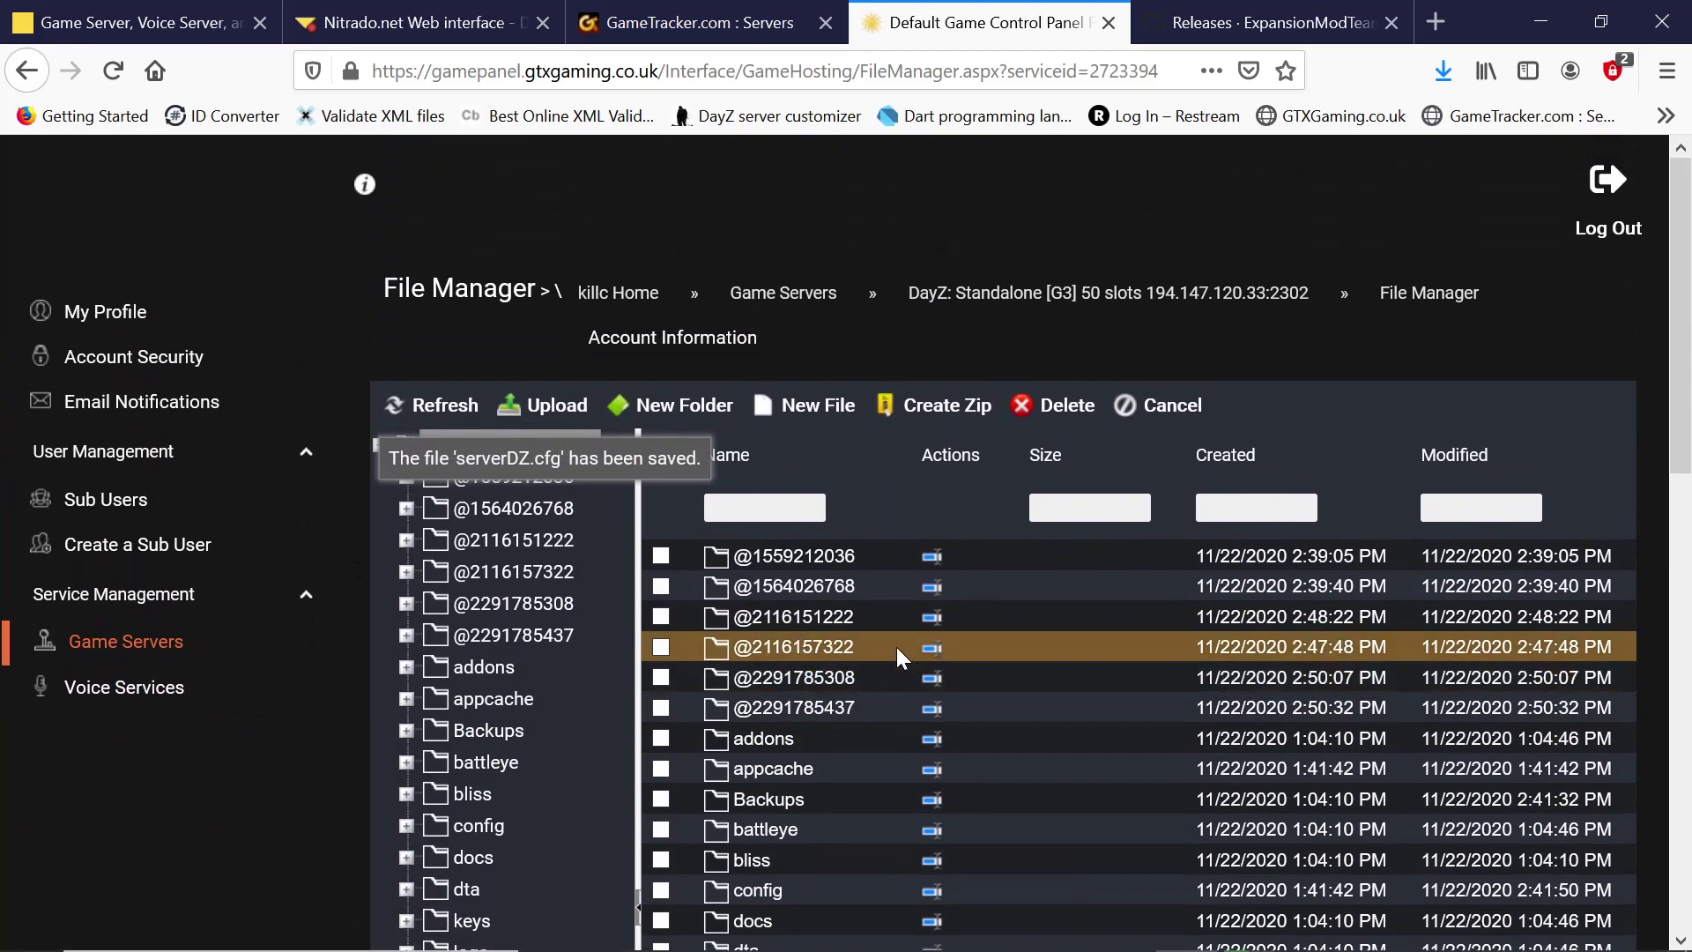
pyautogui.click(104, 657)
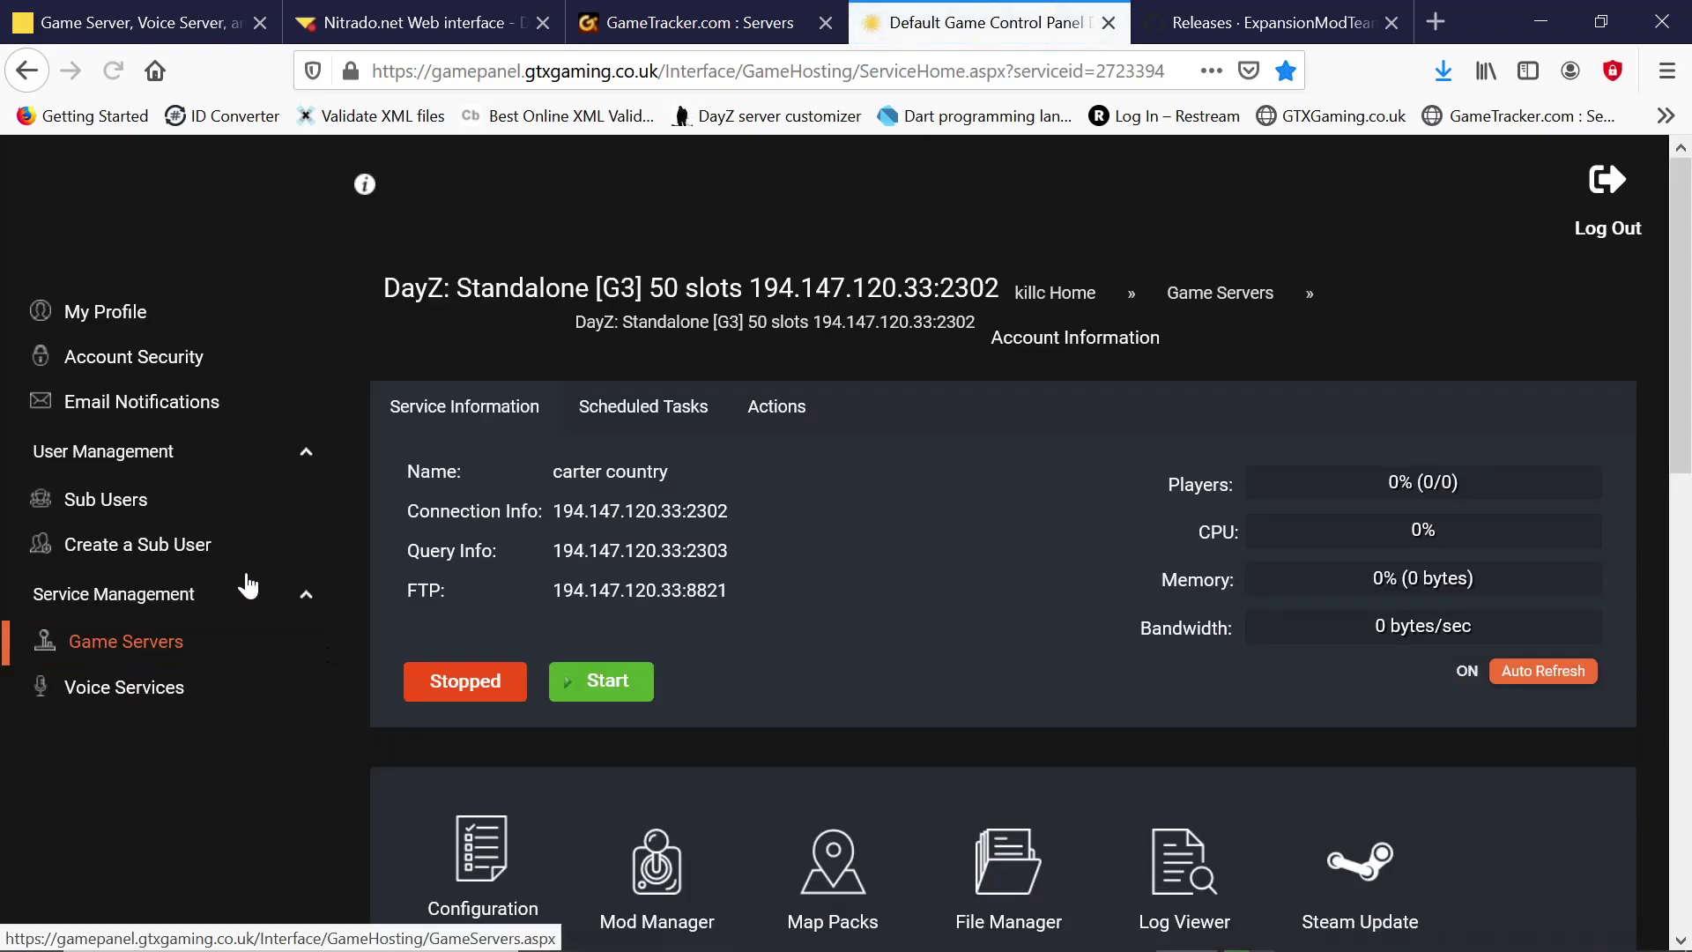
pyautogui.click(617, 693)
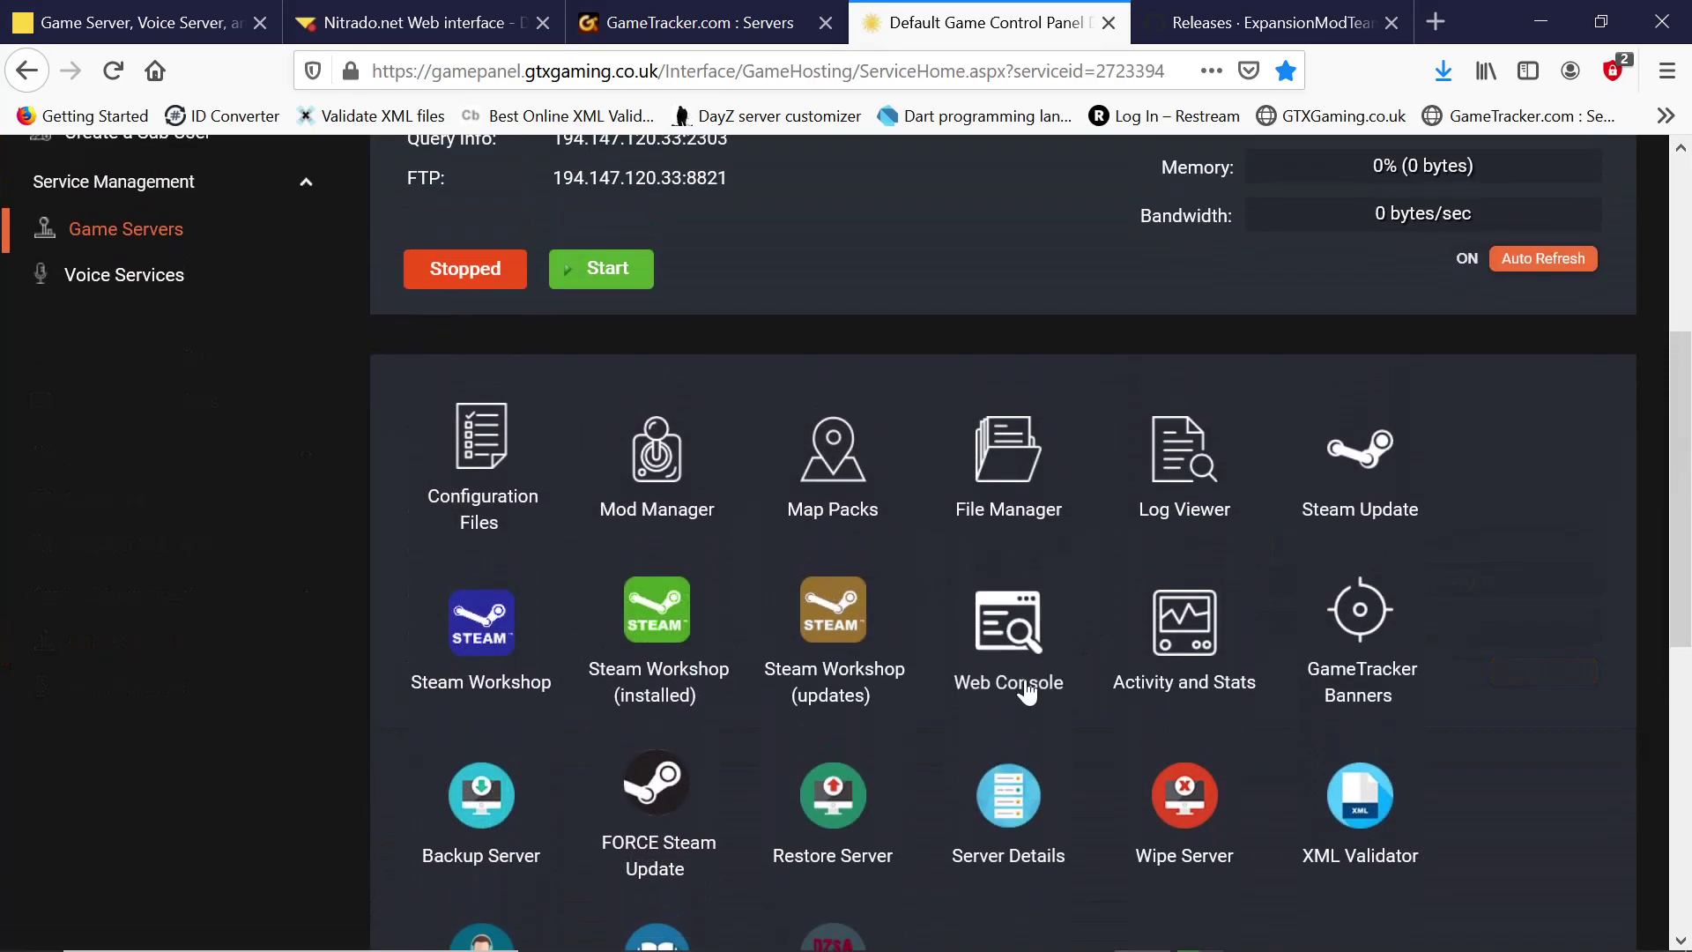
# Step: Open the server's File Manager again and go into the SC folder
pyautogui.scroll(2, 1022, 529)
pyautogui.click(1008, 598)
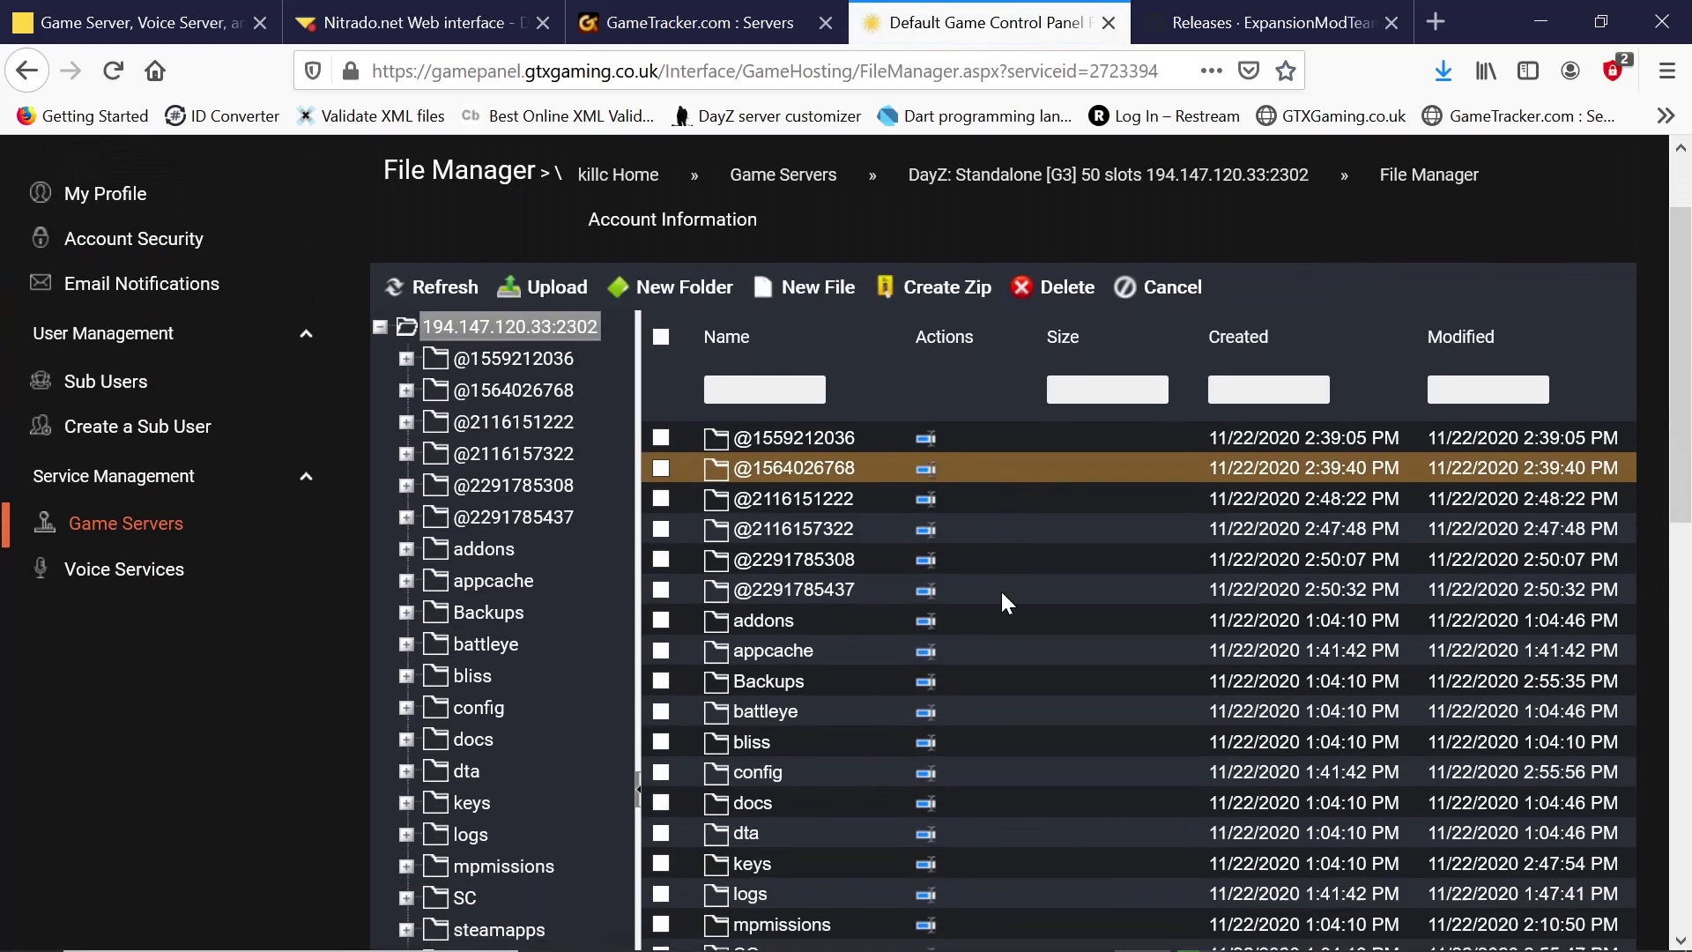
pyautogui.scroll(-4, 1001, 589)
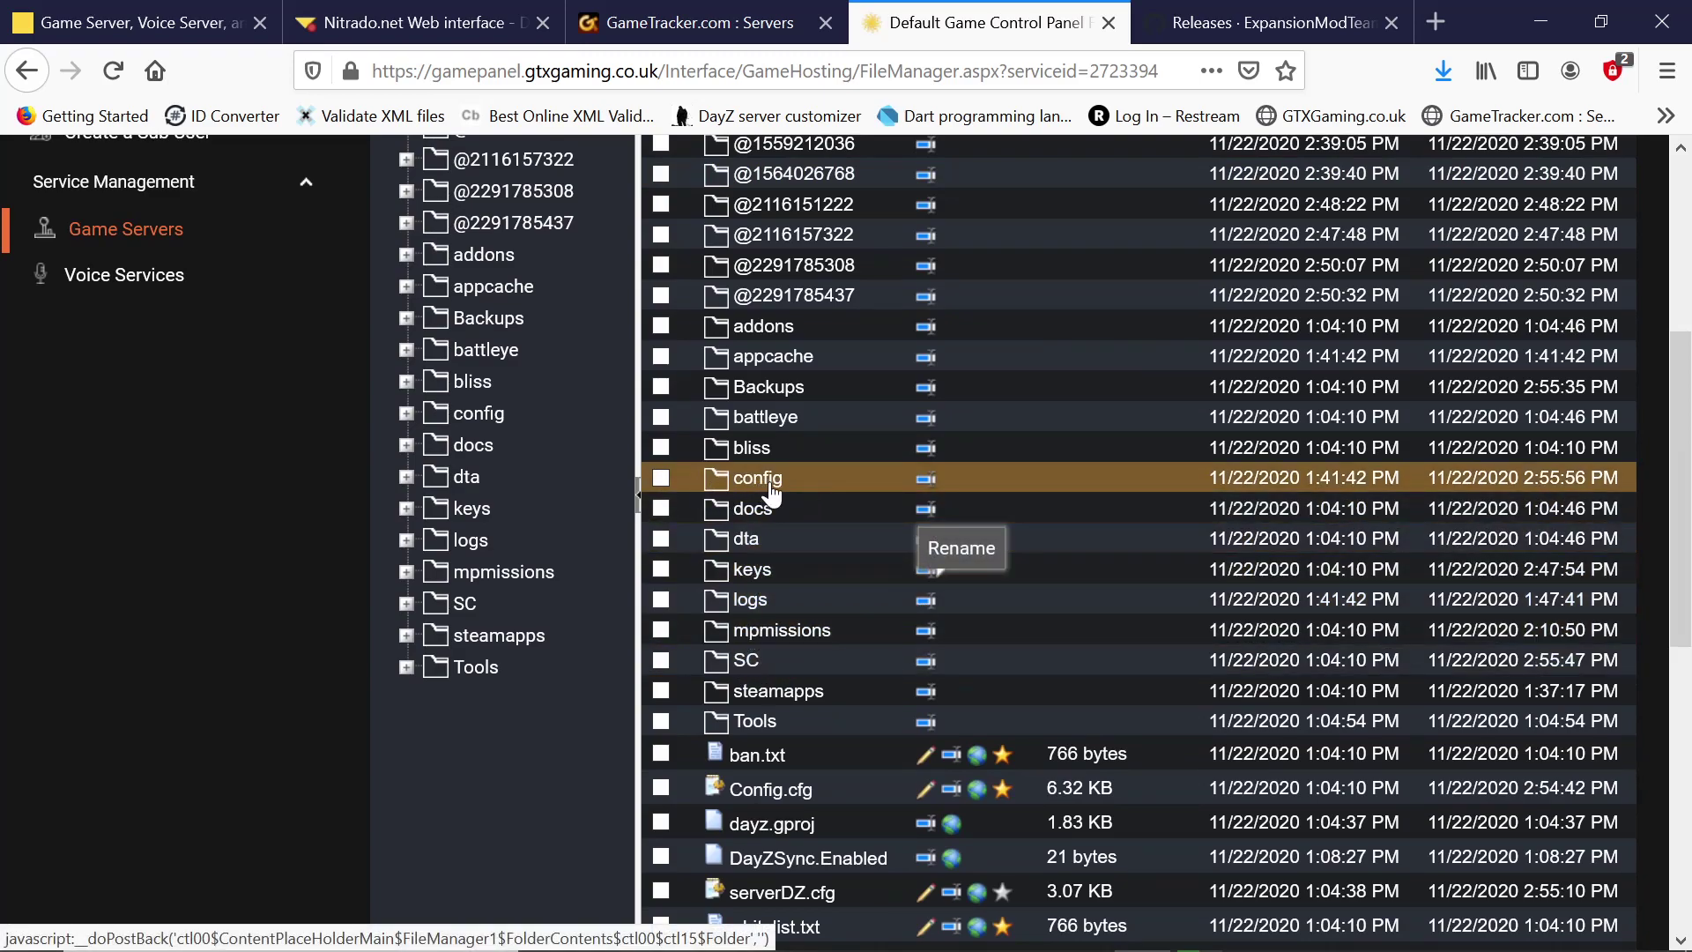
pyautogui.click(747, 661)
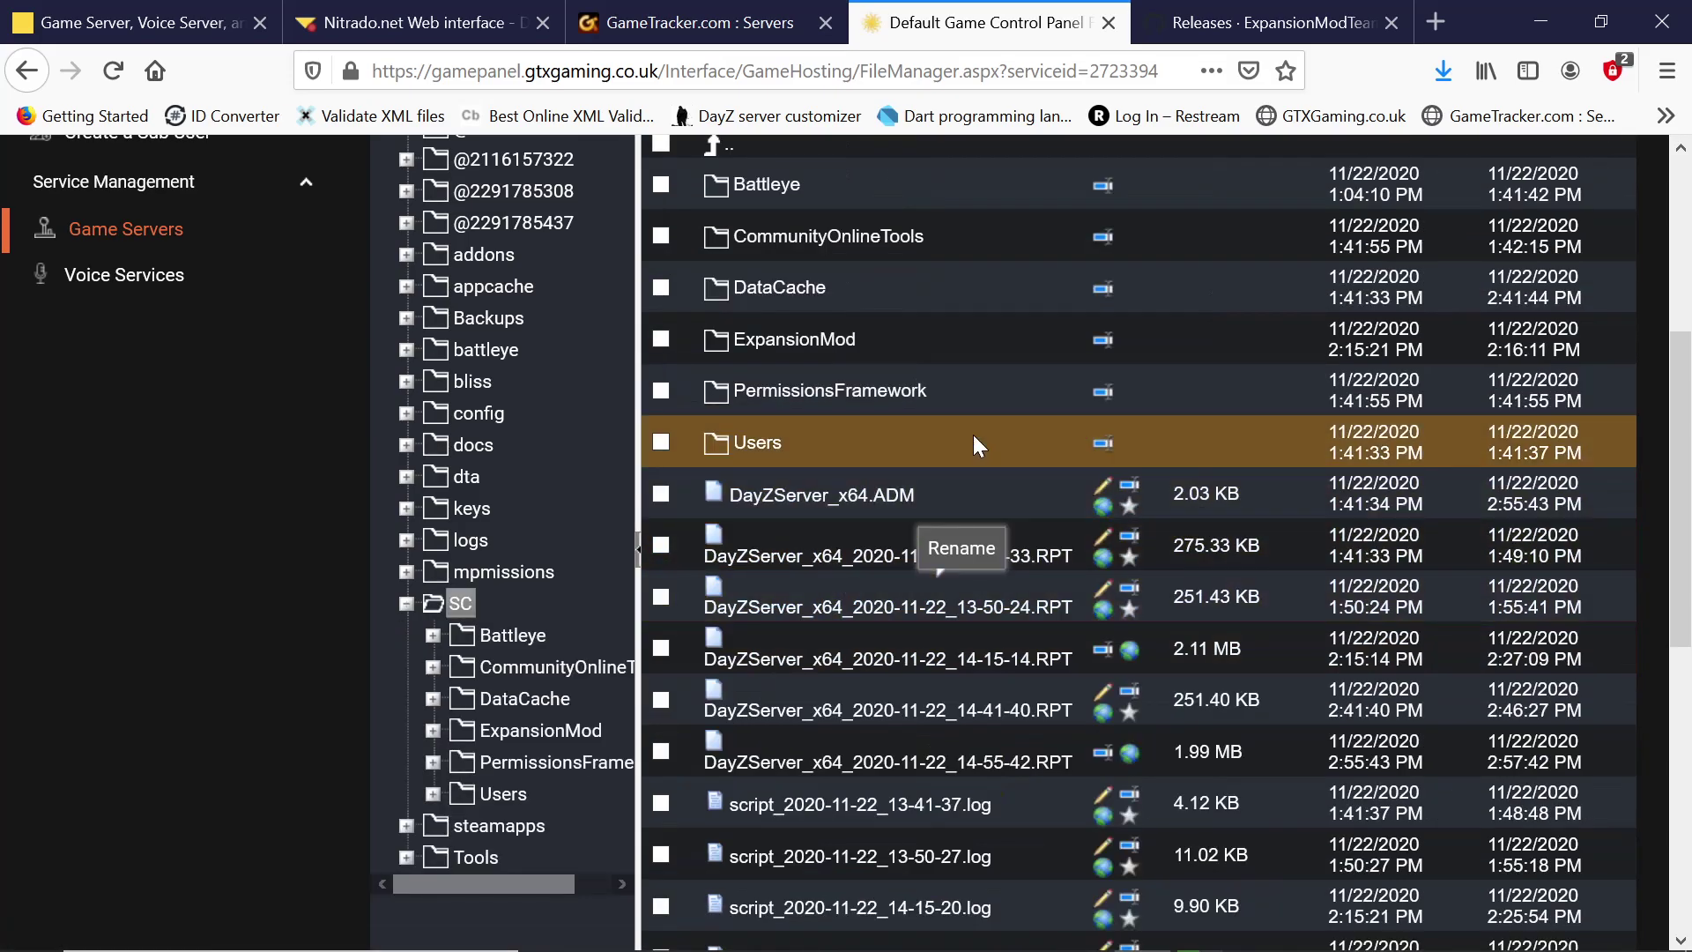
# Step: Open the player's JSON file in PermissionsFramework\Players for editing and save it with the role "admin"
pyautogui.scroll(-1, 973, 435)
pyautogui.scroll(9, 923, 479)
pyautogui.scroll(-3, 903, 536)
pyautogui.scroll(-2, 904, 537)
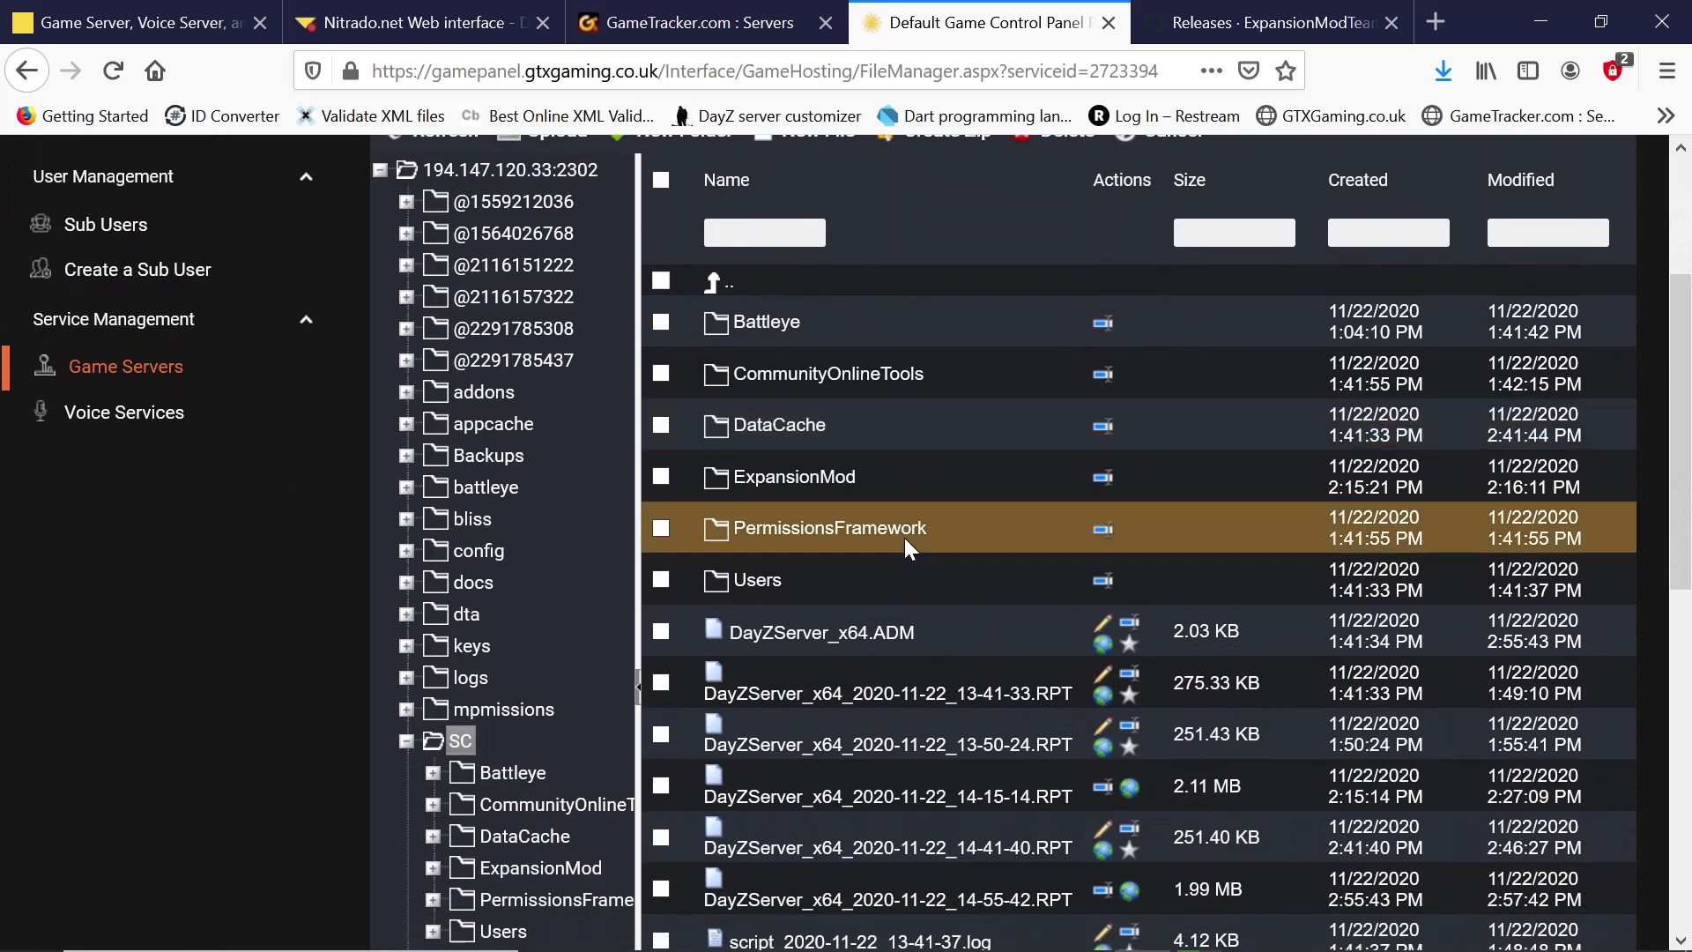
pyautogui.click(829, 531)
pyautogui.click(775, 345)
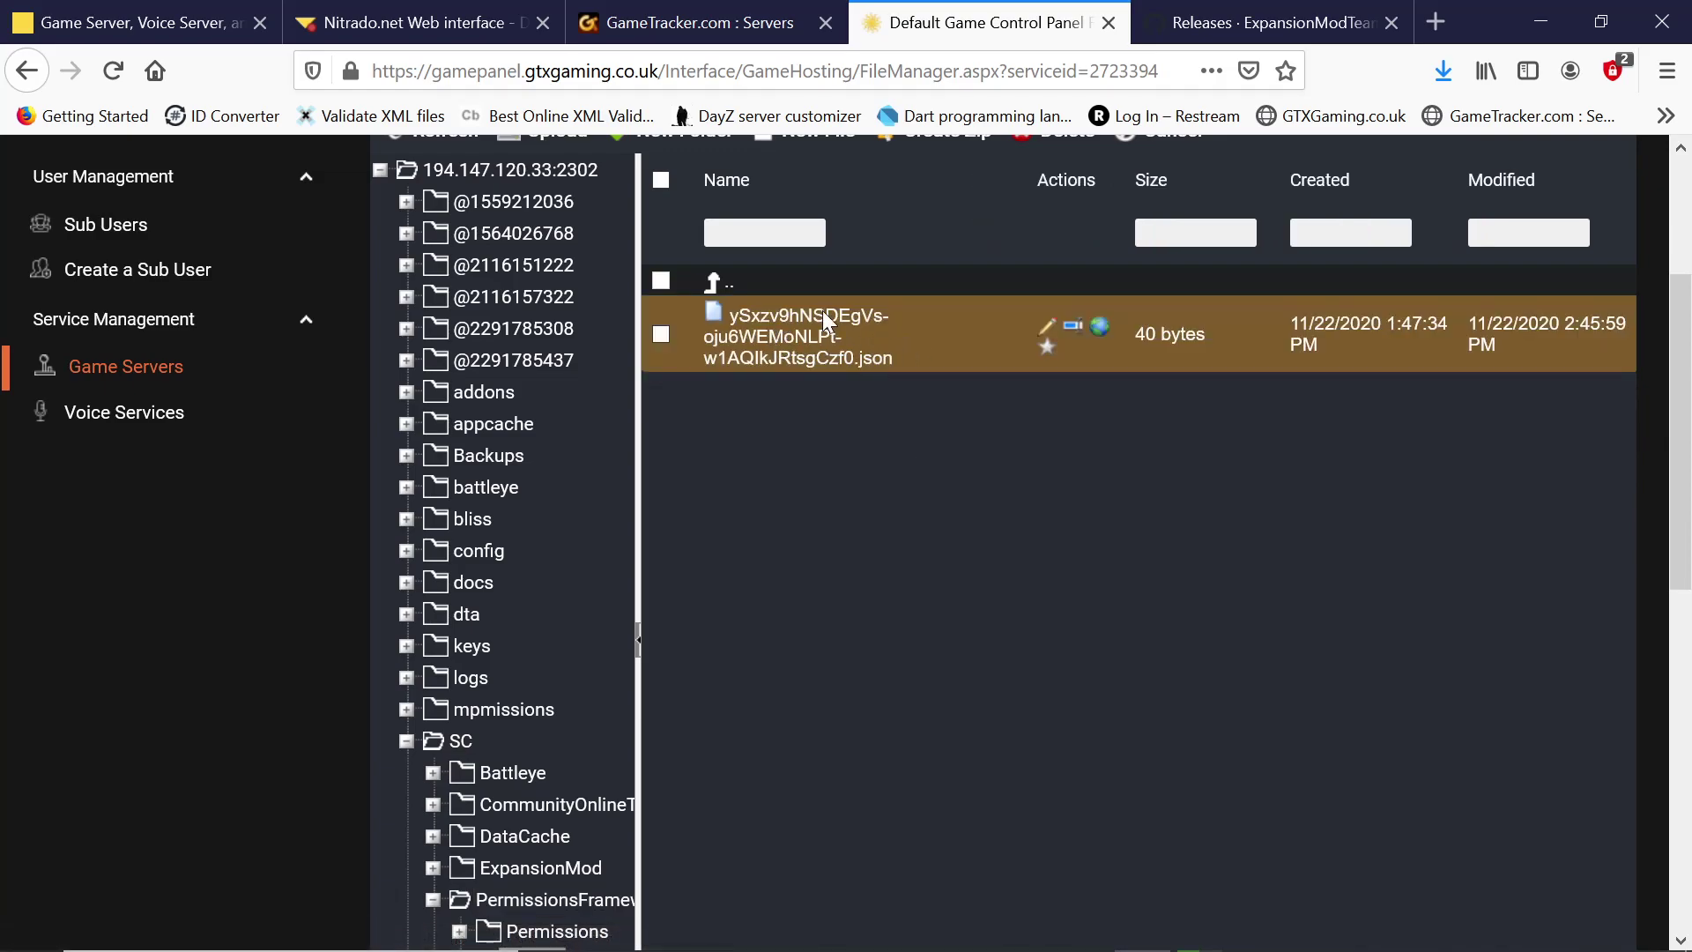
pyautogui.click(1046, 328)
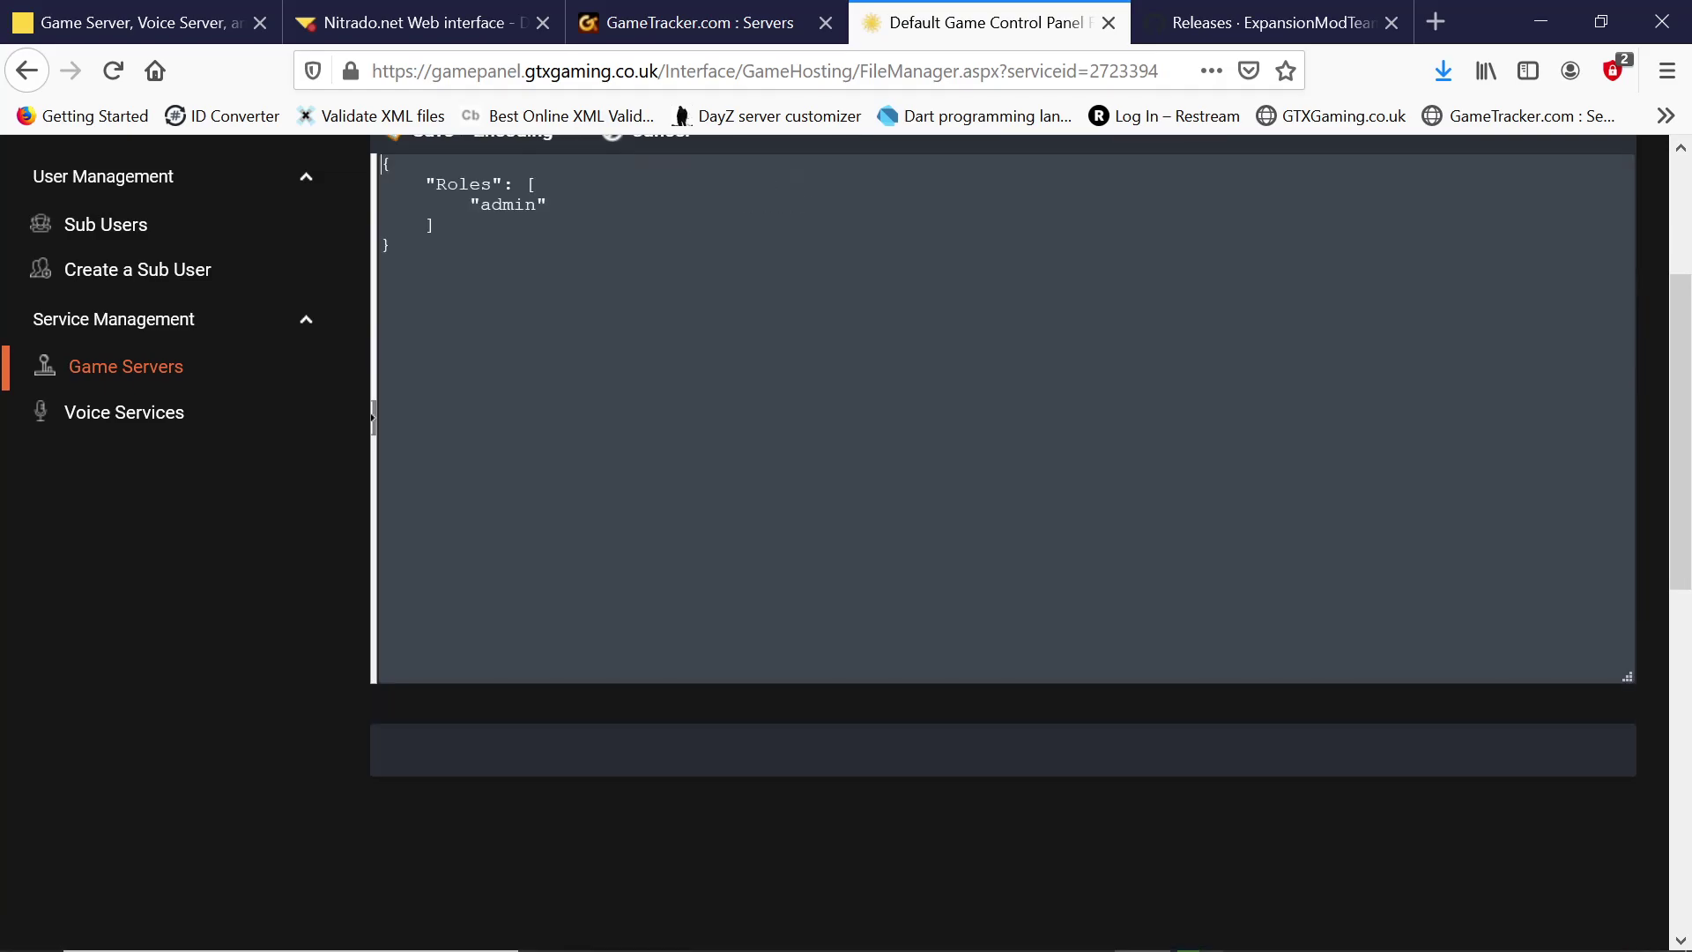
pyautogui.scroll(3, 1003, 528)
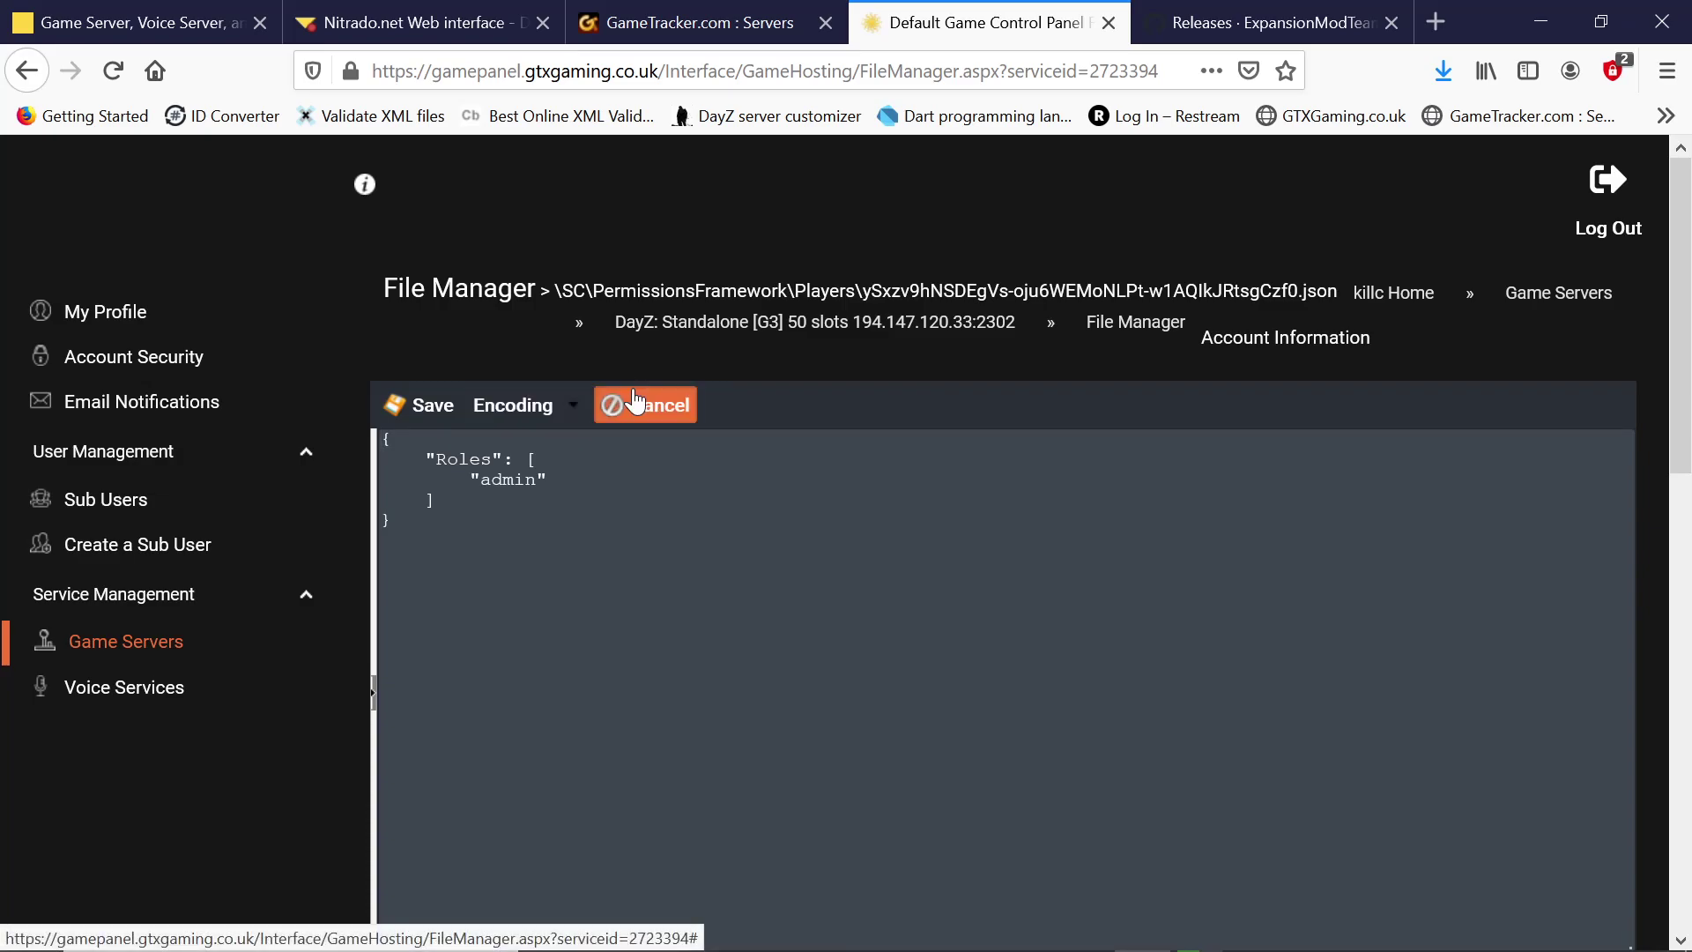
pyautogui.click(433, 405)
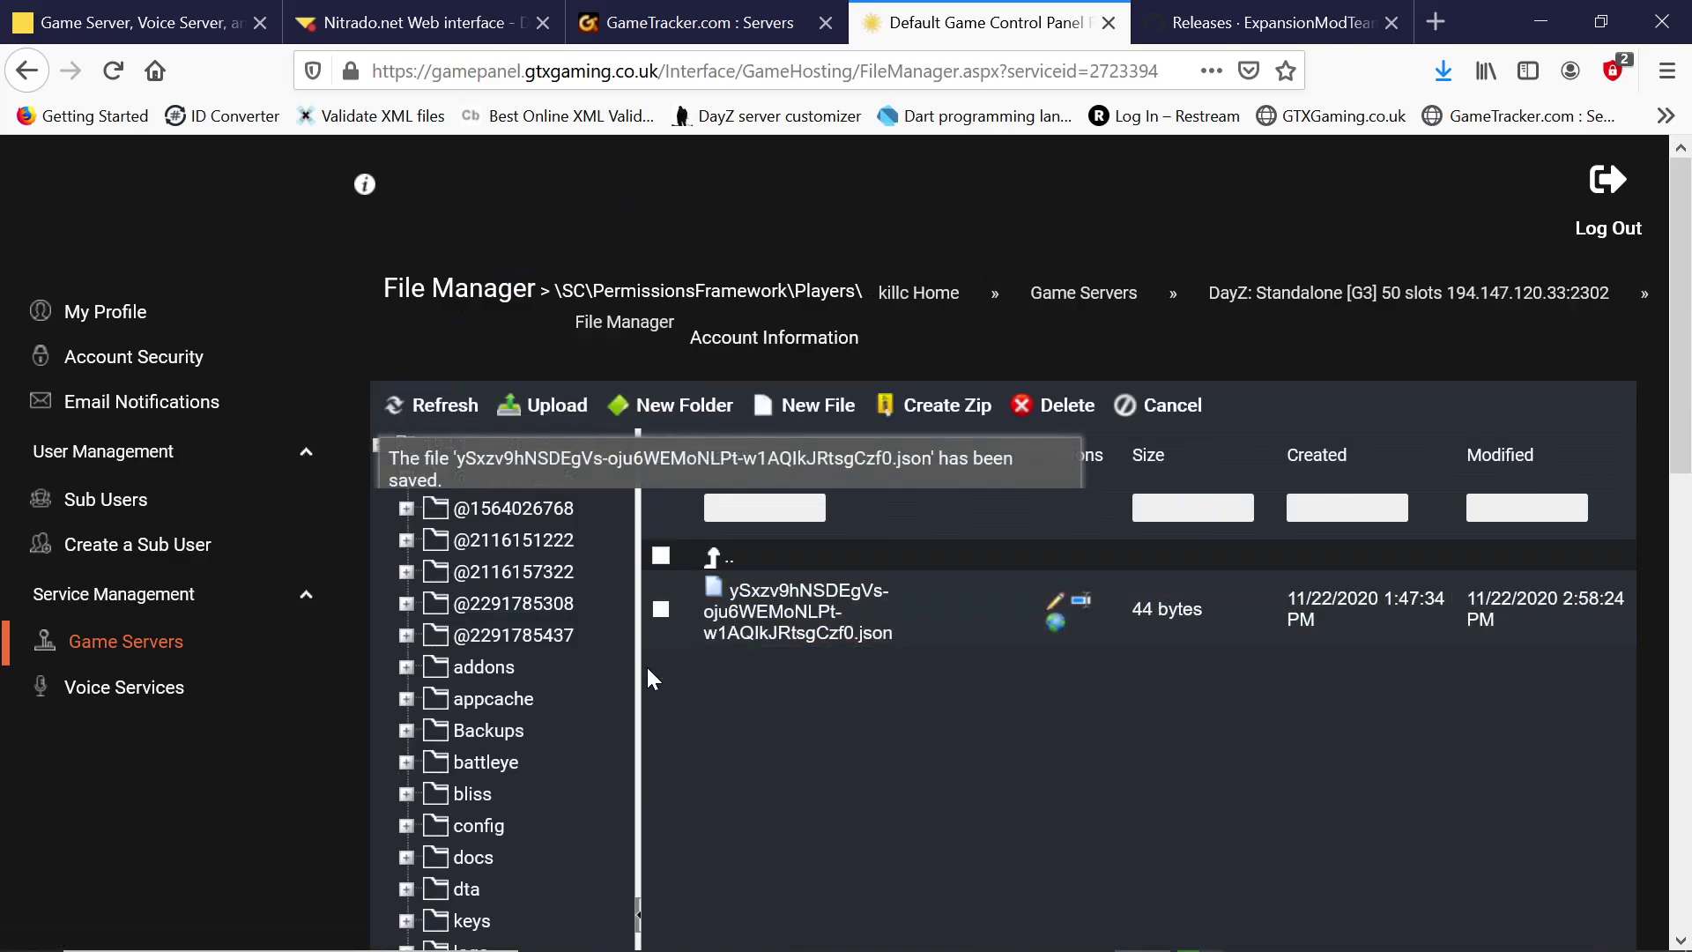
# Step: Go back to the game server's service page and start the server with the saved admin permissions
pyautogui.click(133, 650)
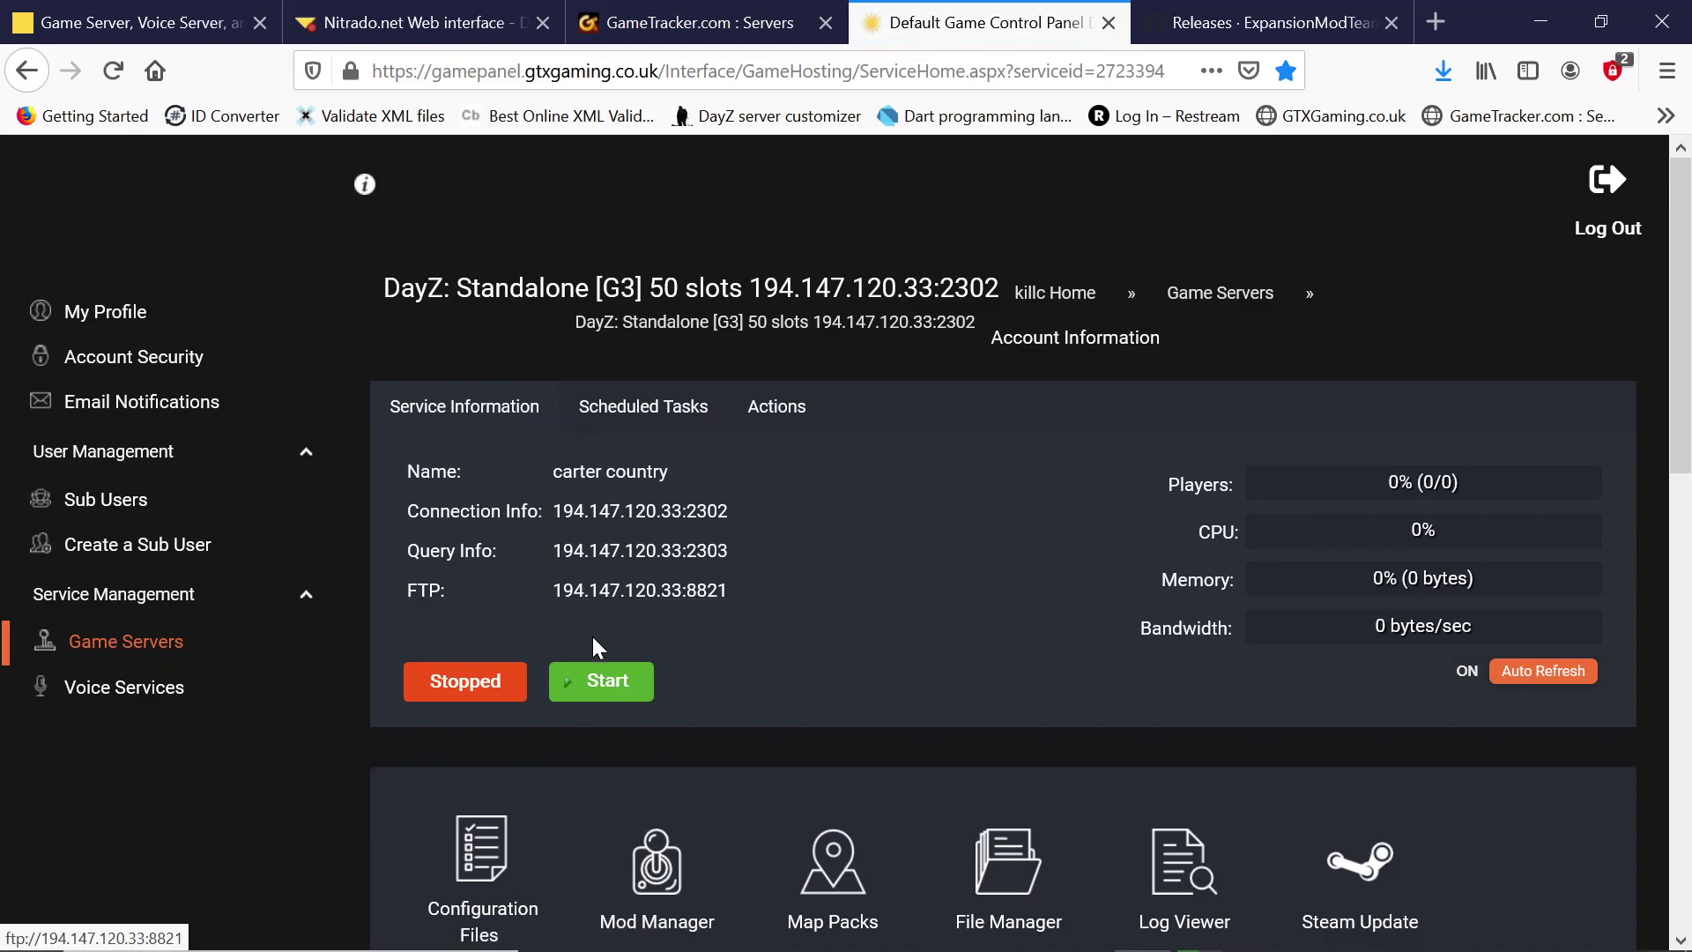
pyautogui.click(591, 662)
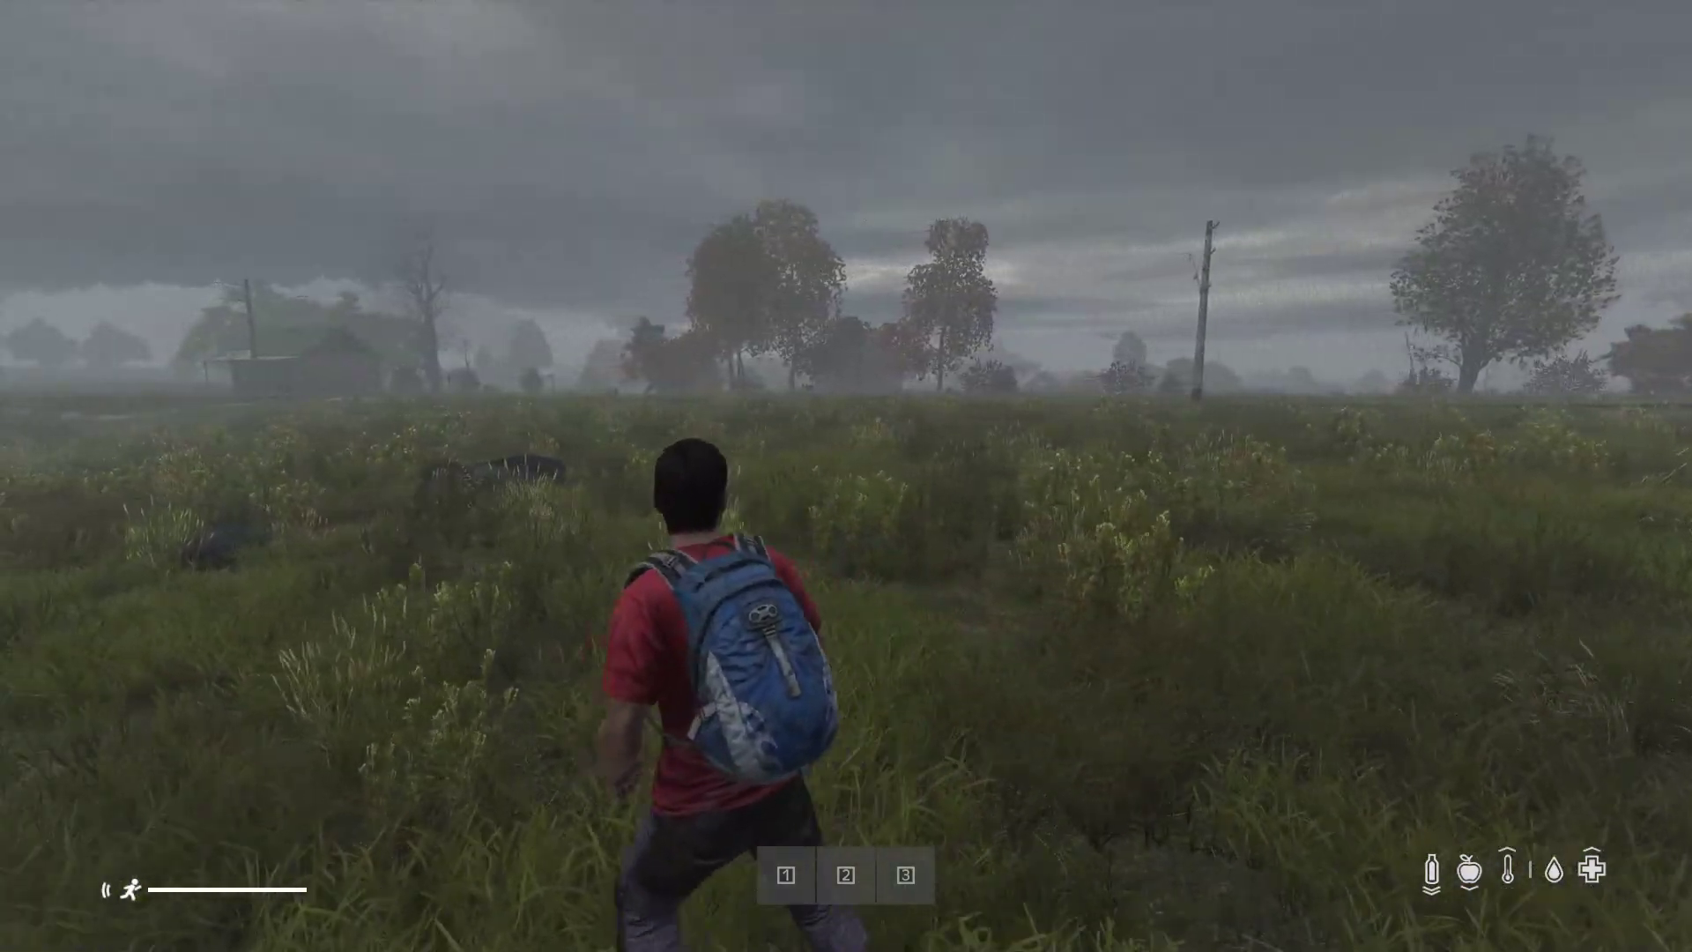
# Step: Switch to the running DayZ game and toggle Community Online Tools on
pyautogui.press('End')
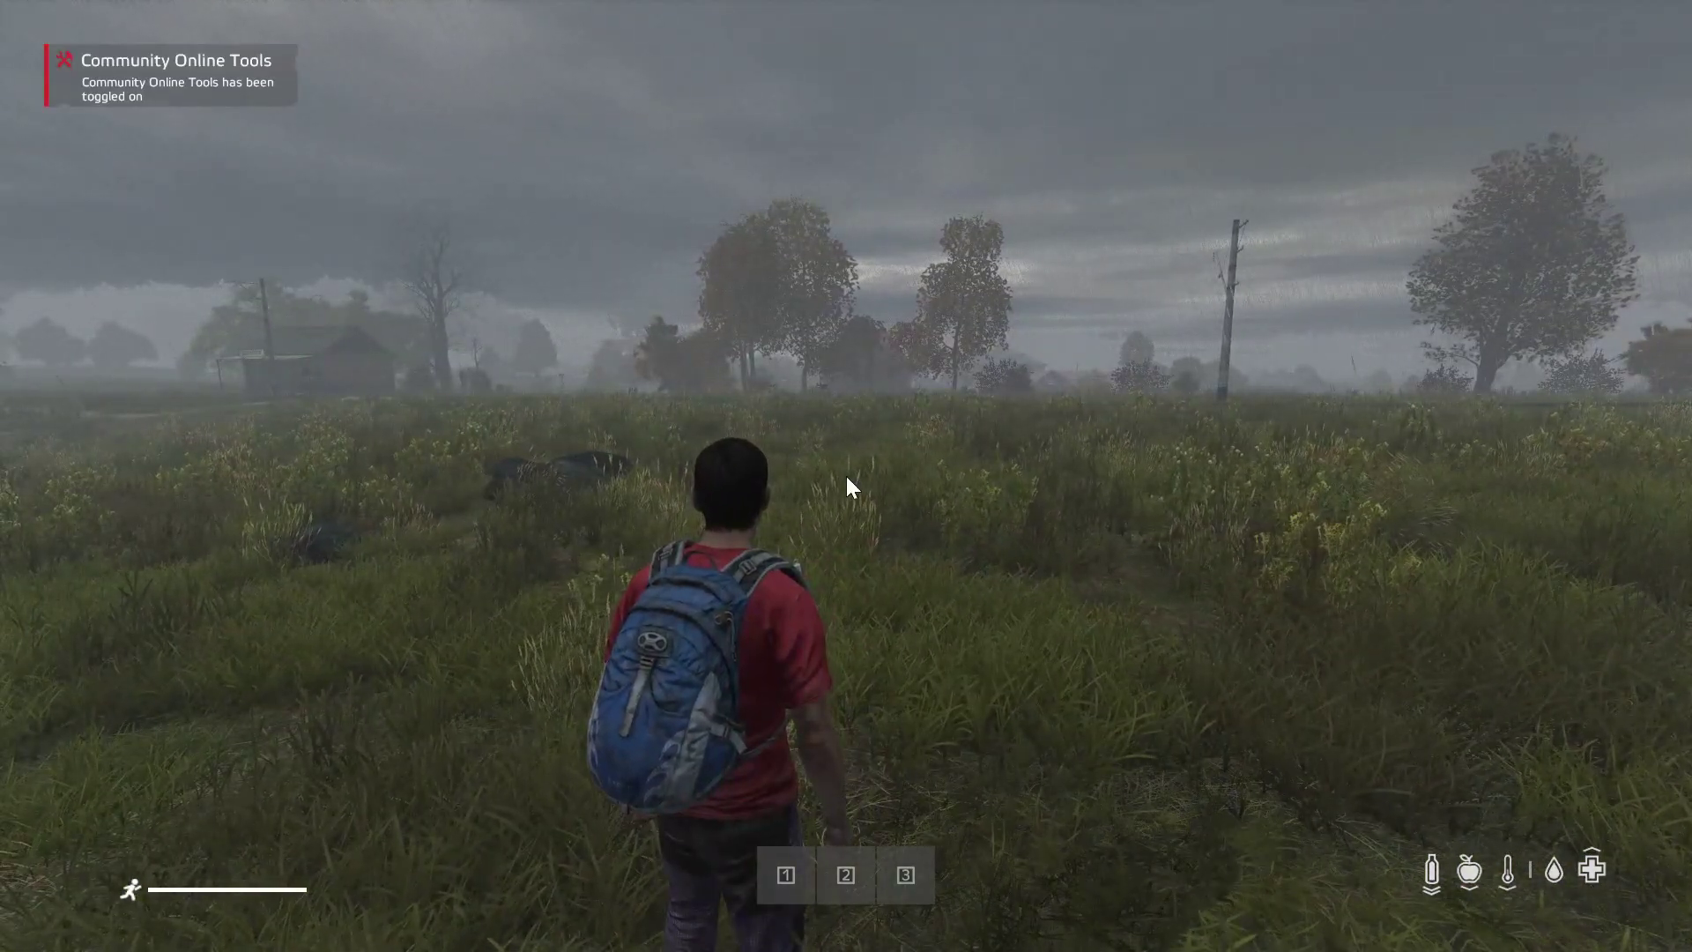
# Step: Bring up the Community Online Tools list, browse its modules and open the Weather settings
pyautogui.press('y')
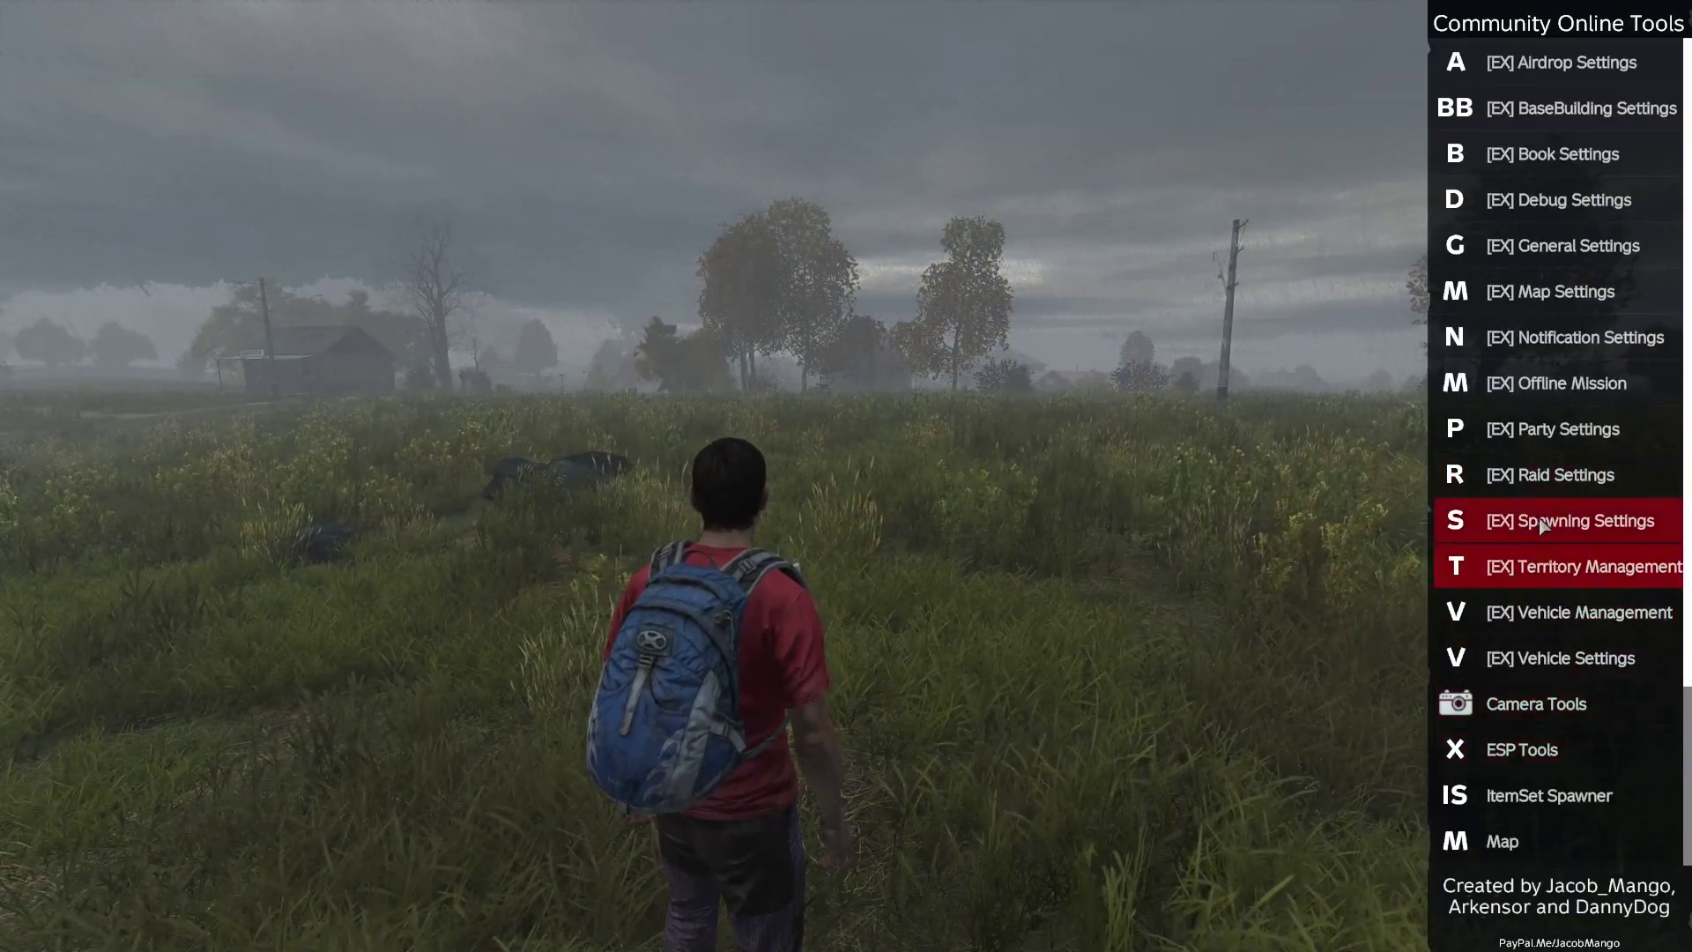
pyautogui.scroll(-3, 1542, 527)
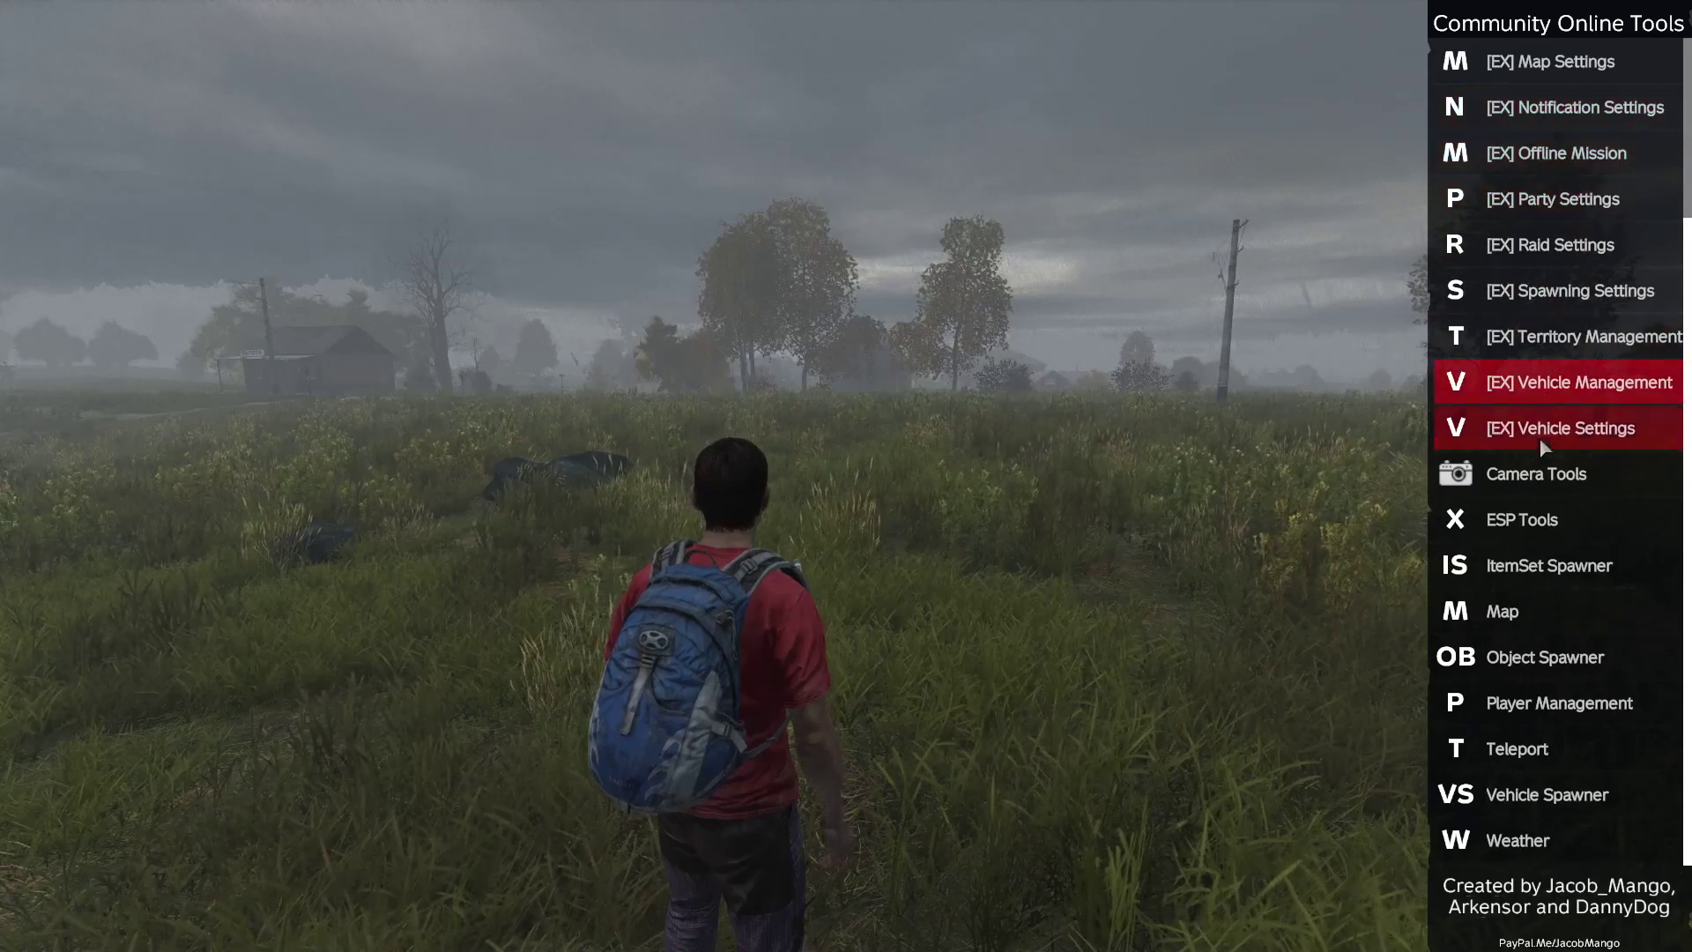
pyautogui.scroll(3, 1542, 264)
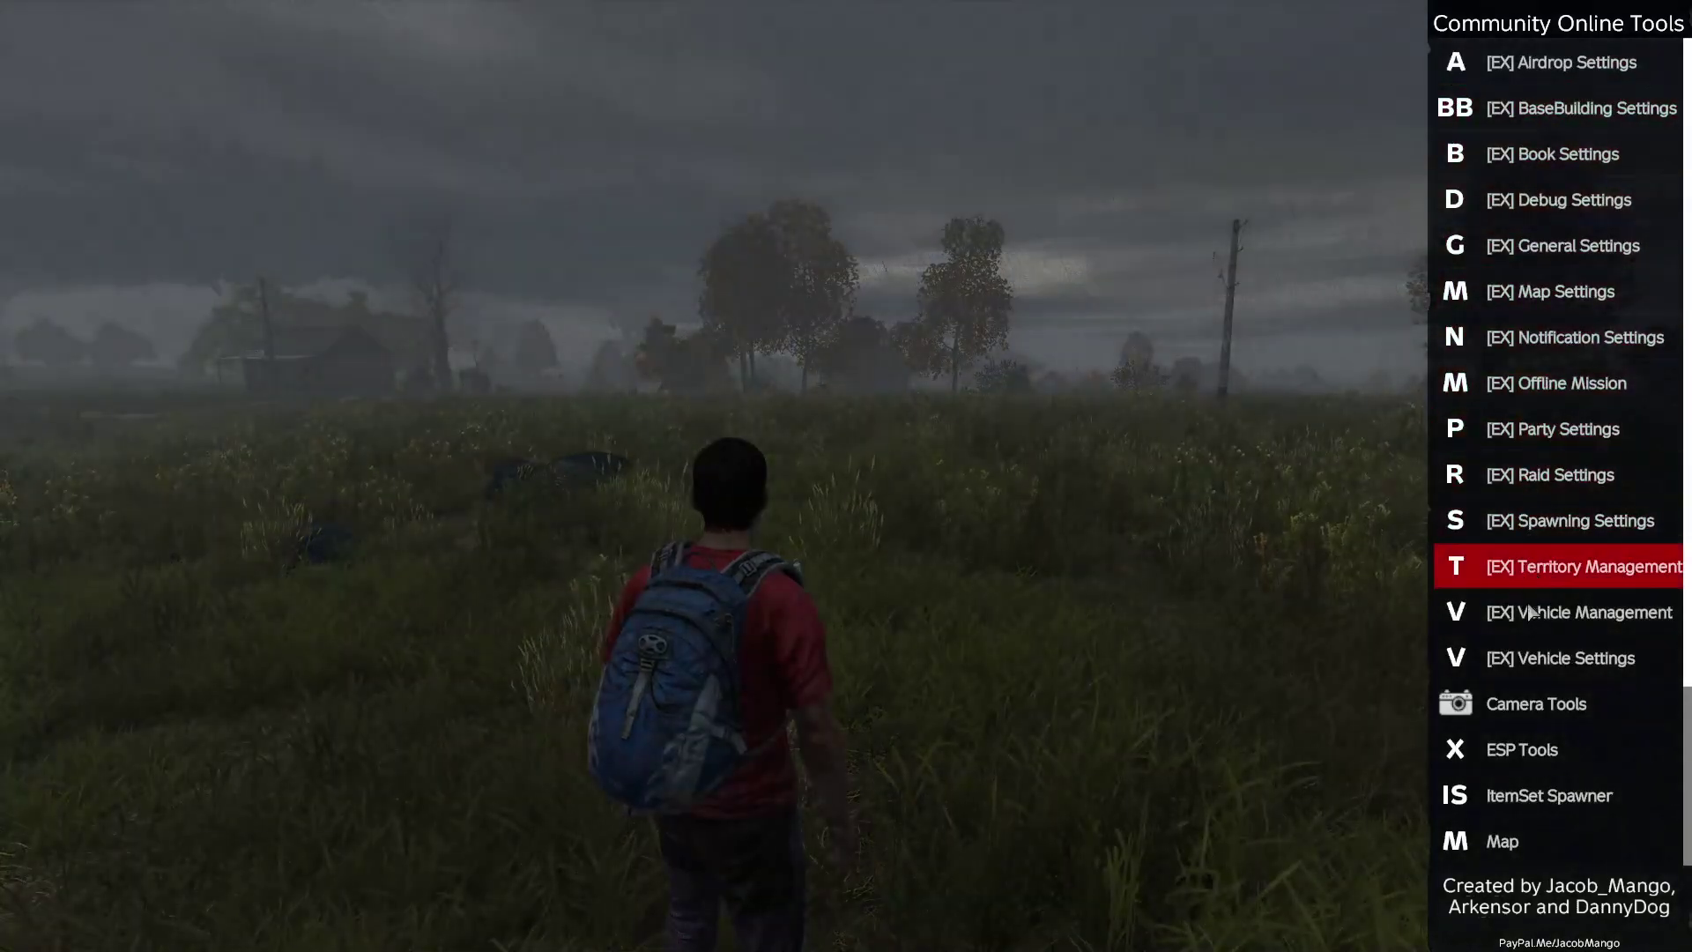
pyautogui.scroll(-3, 1528, 605)
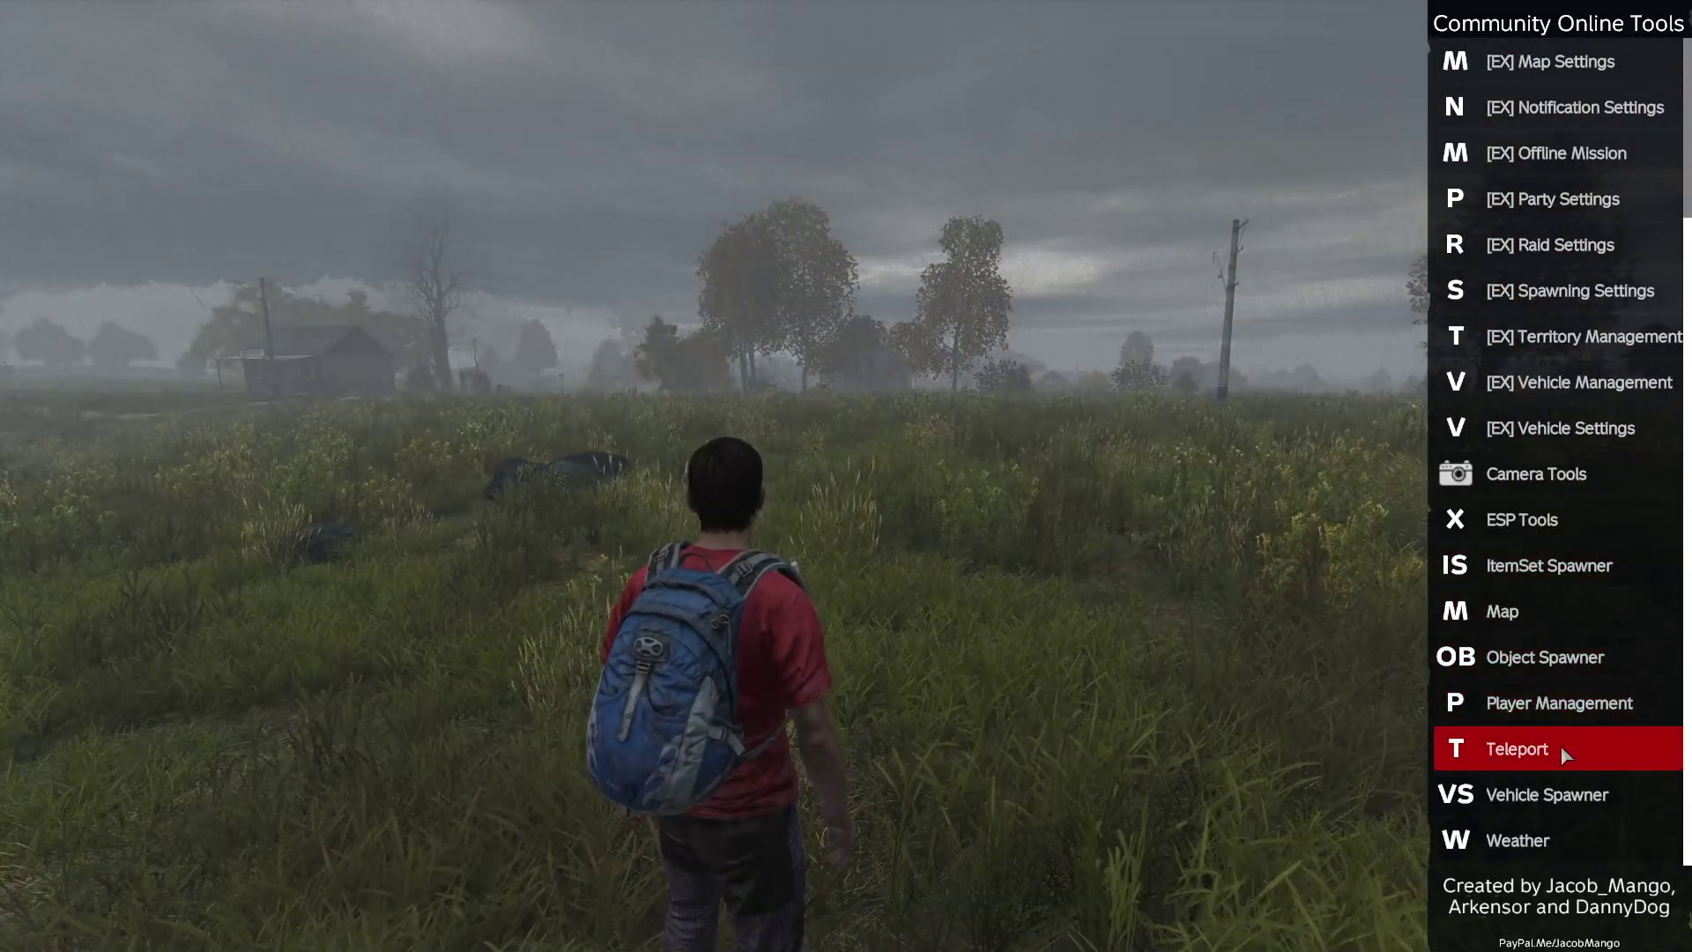
pyautogui.click(1542, 840)
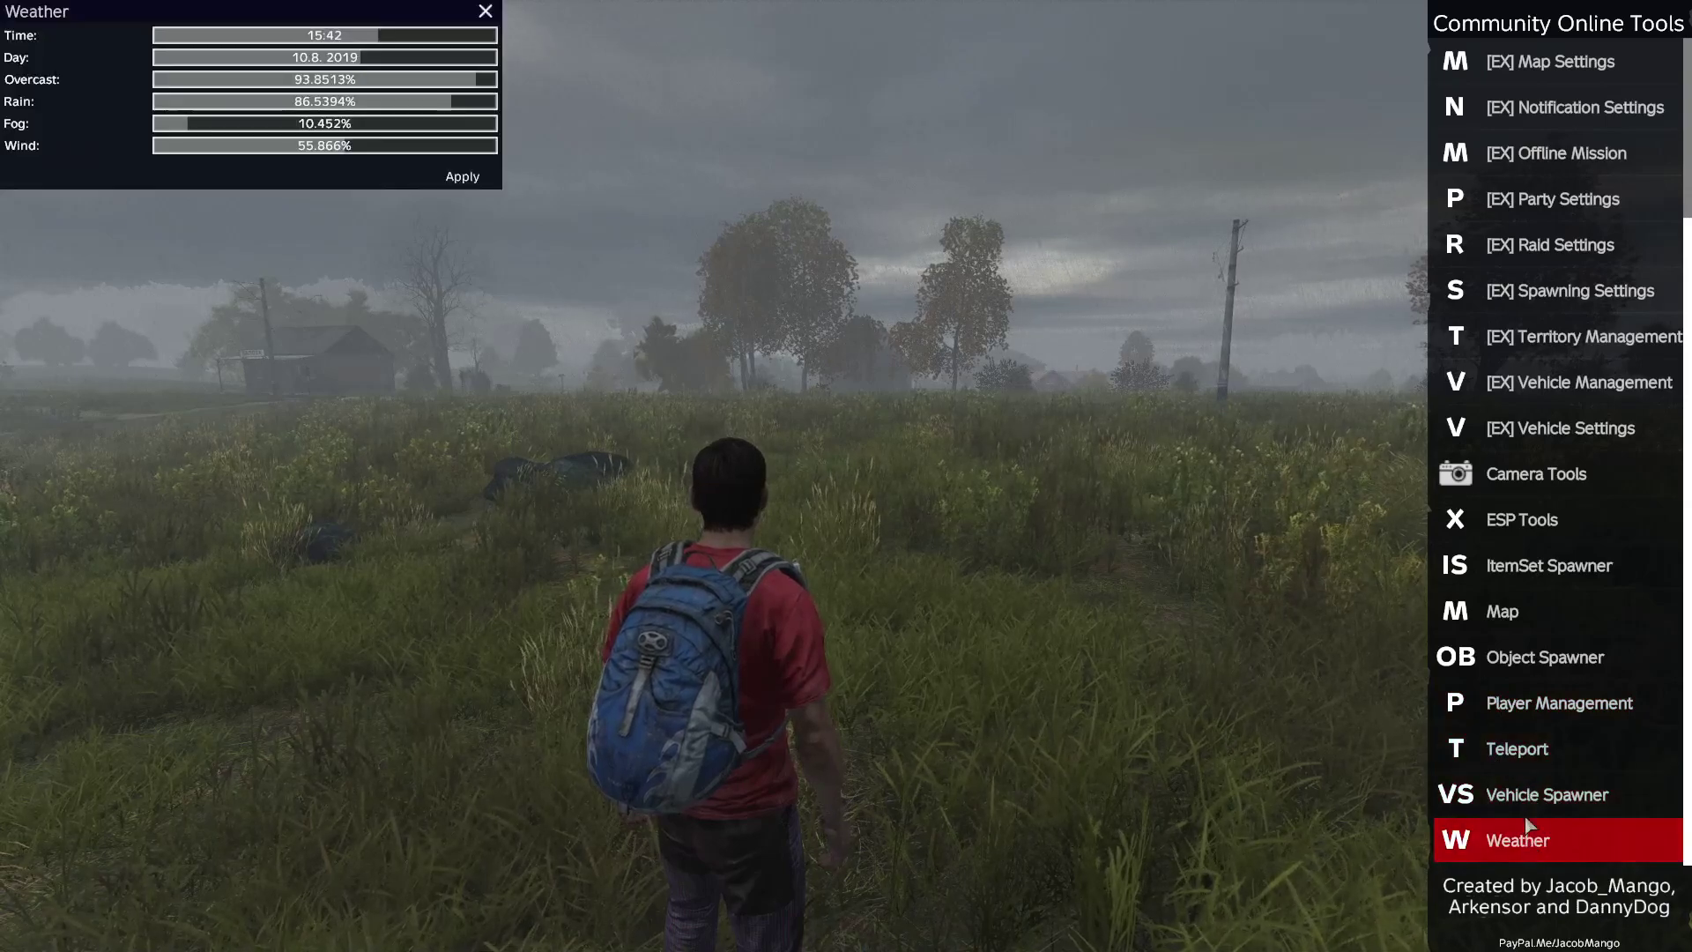
# Step: Set overcast, rain and wind to 2% and the day to 21.6. 2019, and apply the weather
pyautogui.click(165, 104)
pyautogui.click(165, 79)
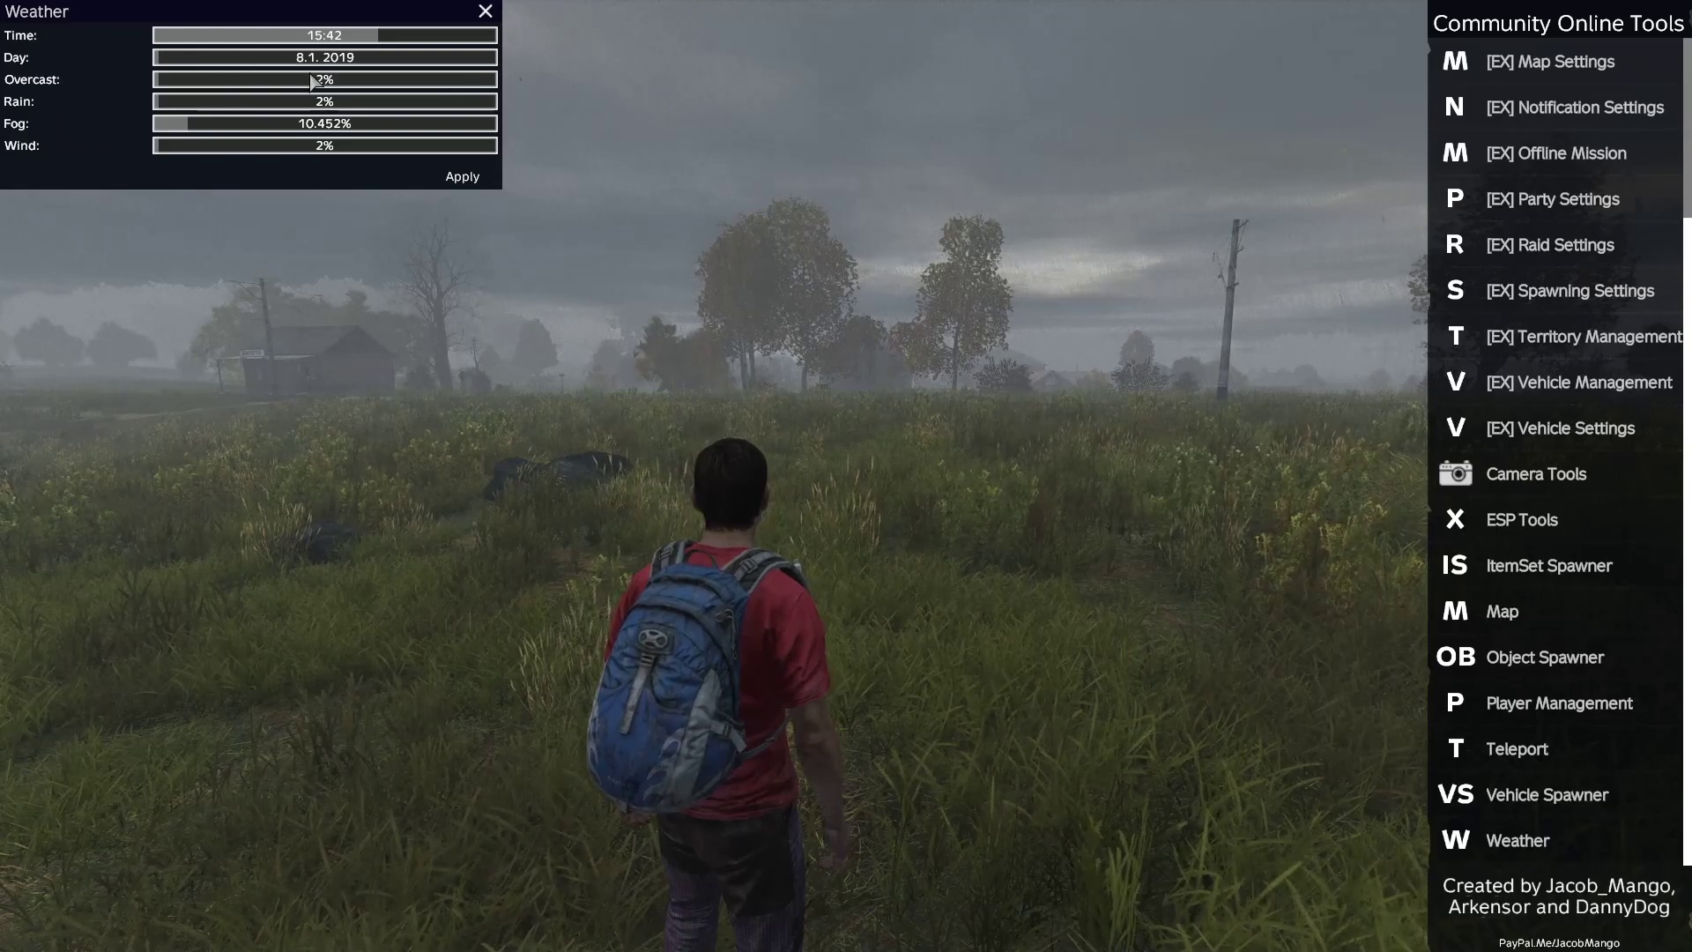
pyautogui.click(445, 179)
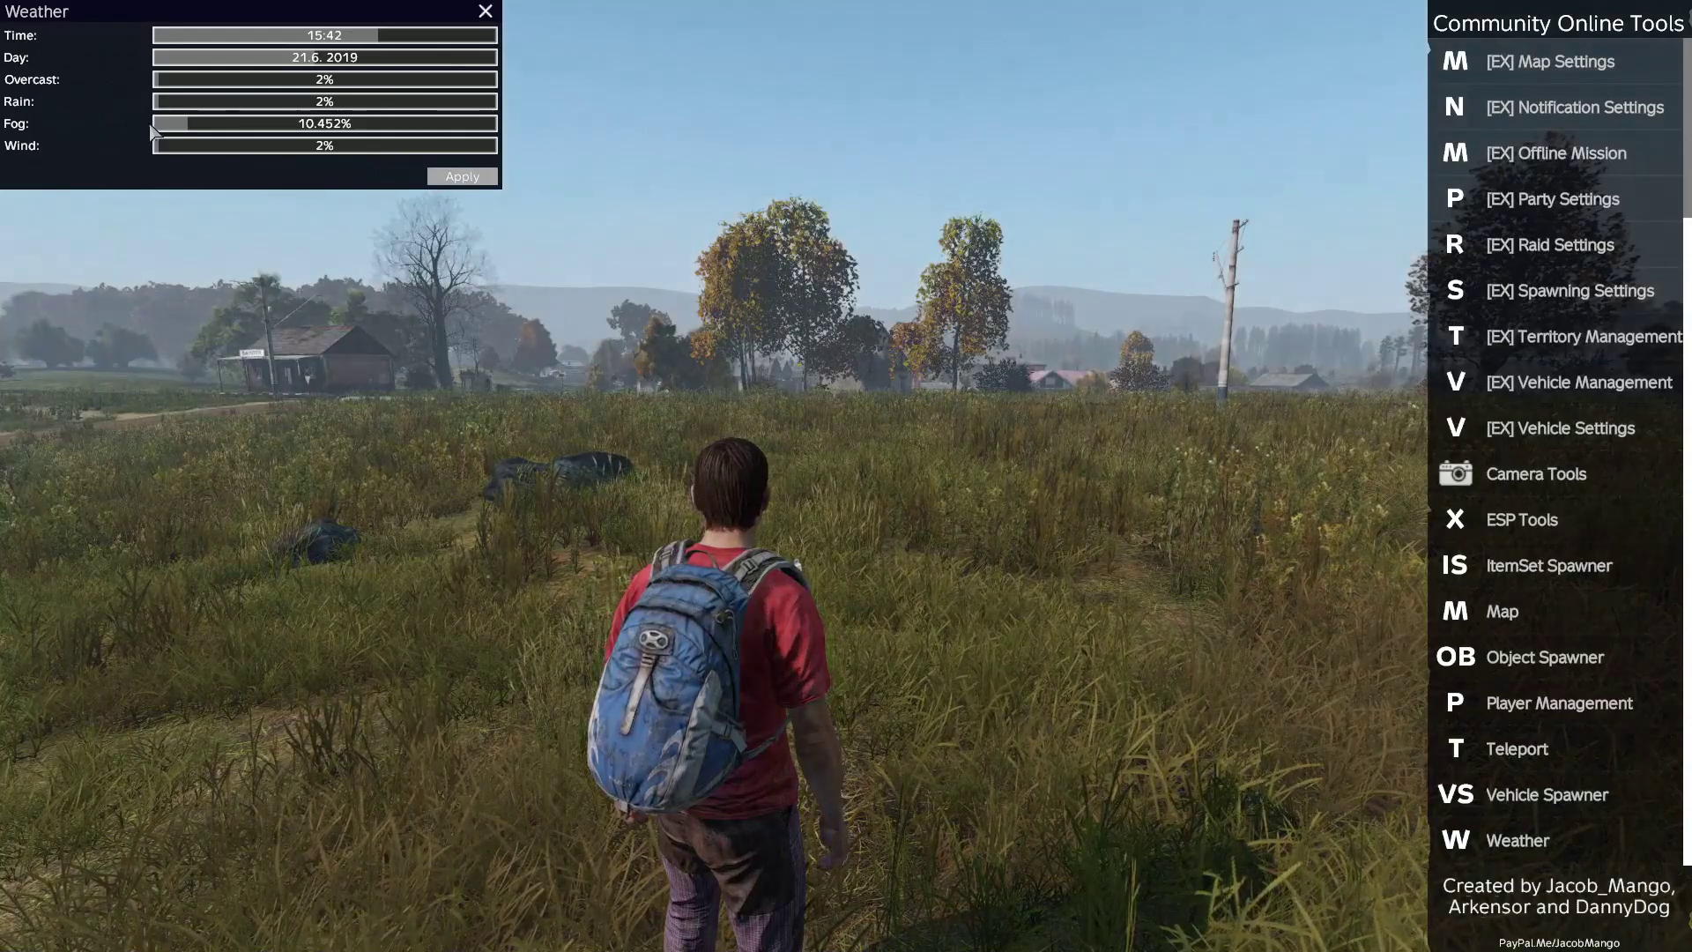
# Step: Set the fog to 3%, apply it, and leave the admin tools to run across the field
pyautogui.click(172, 124)
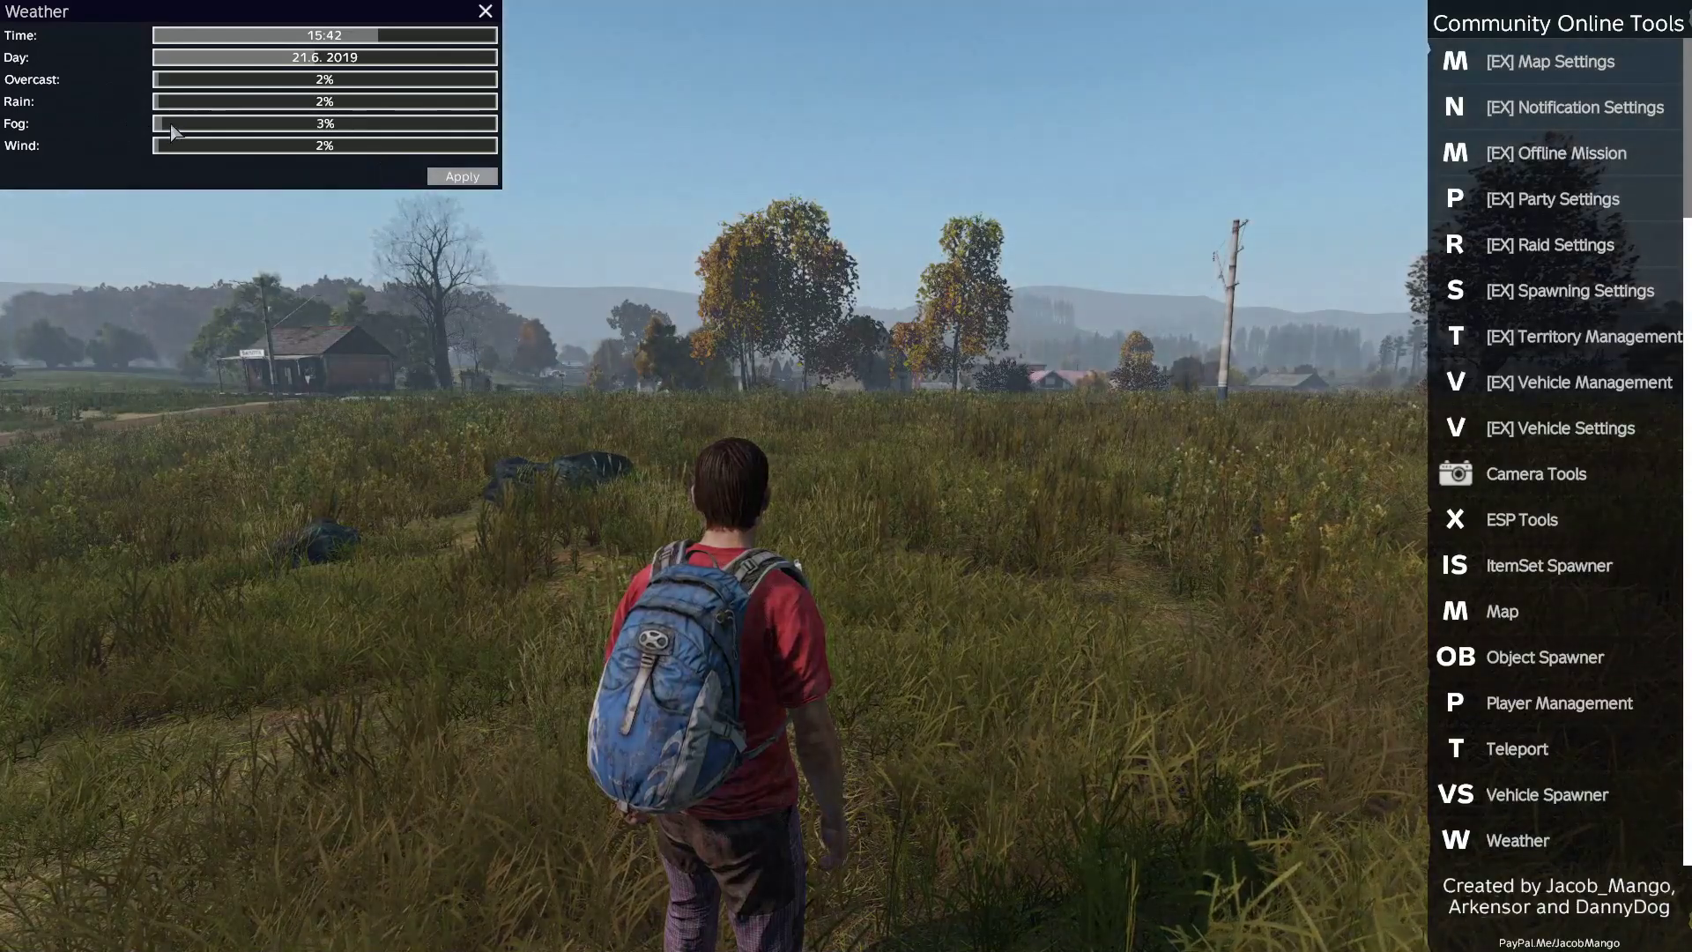
pyautogui.click(462, 179)
pyautogui.press('y')
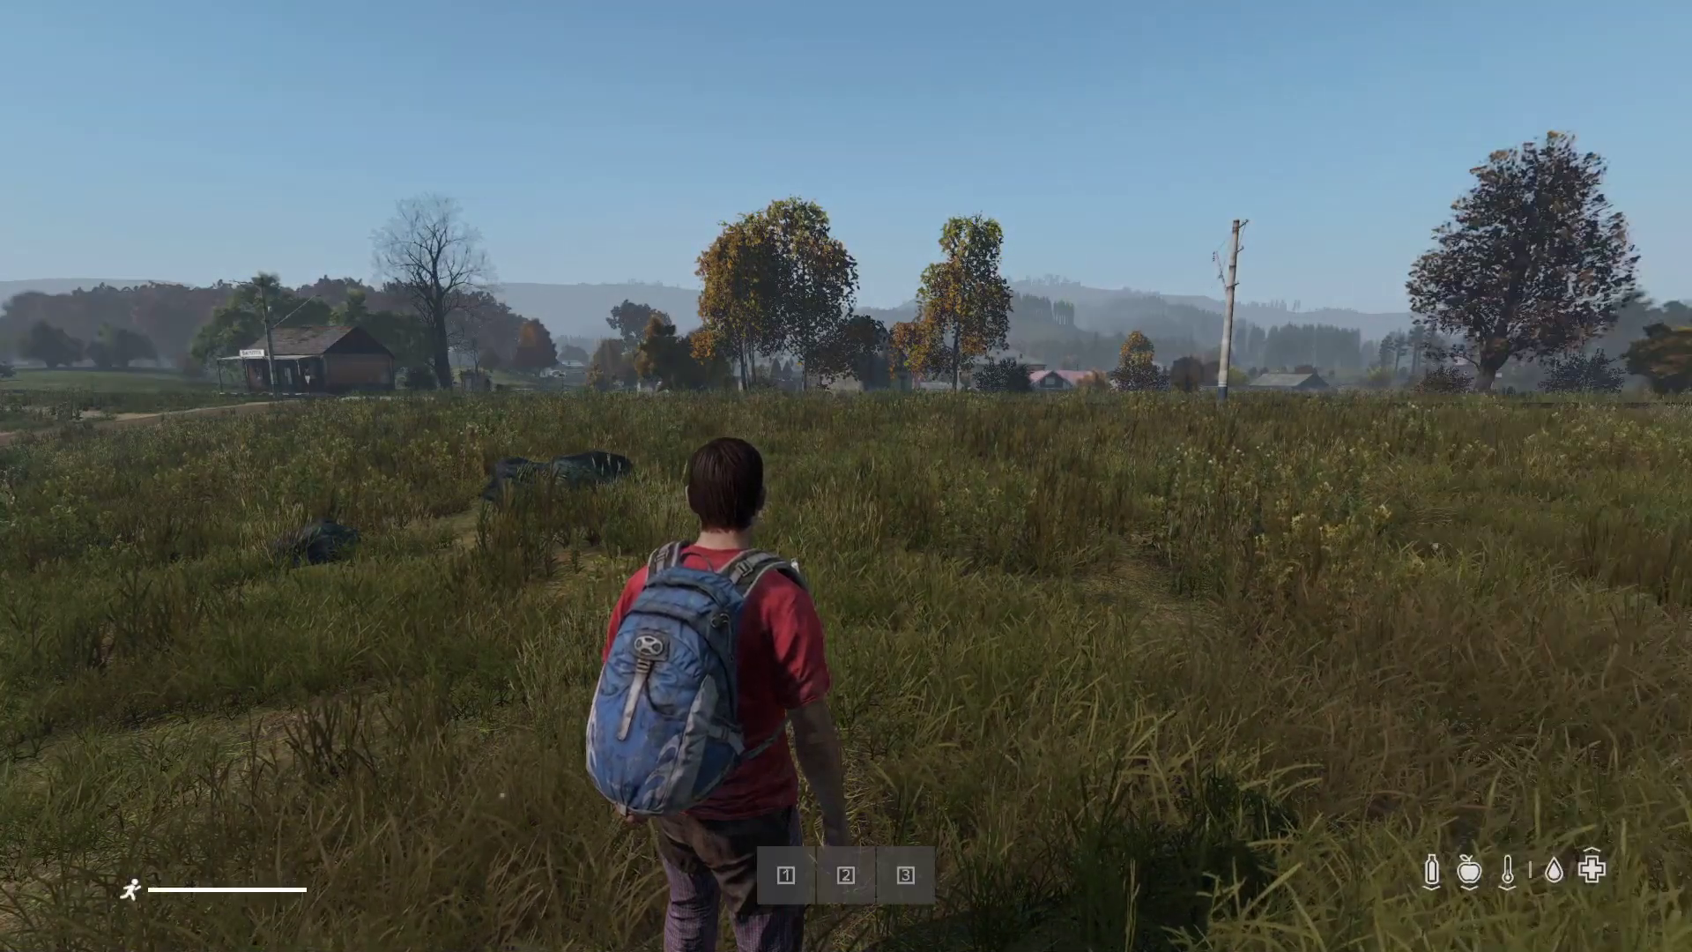
pyautogui.press('w')
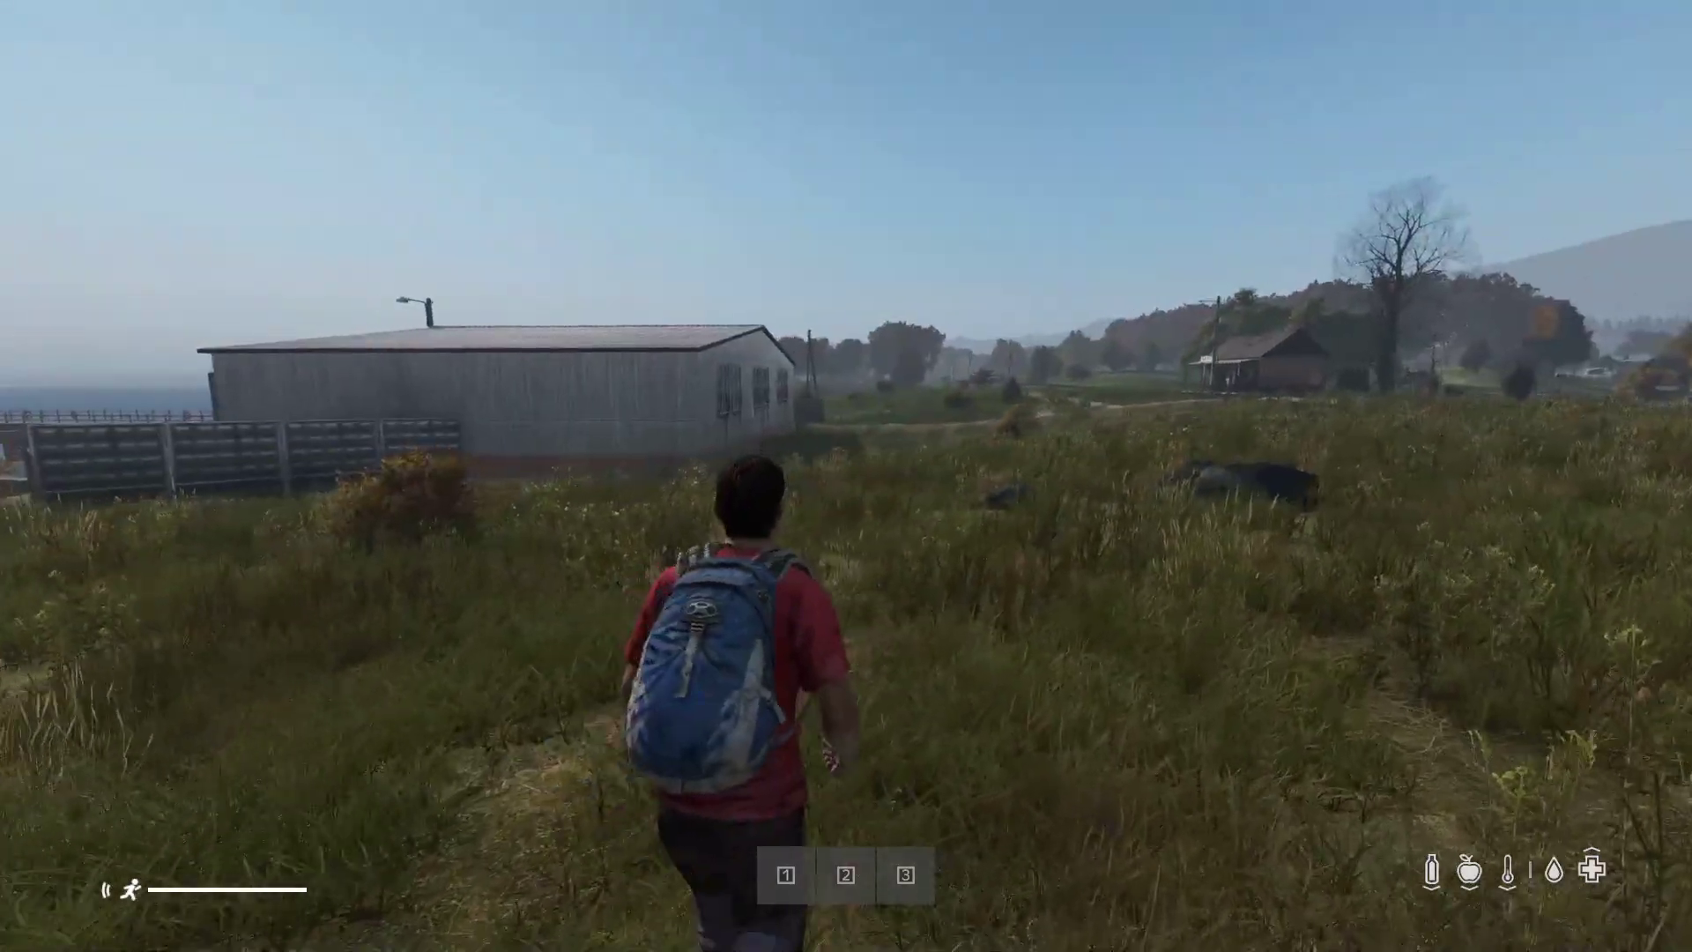